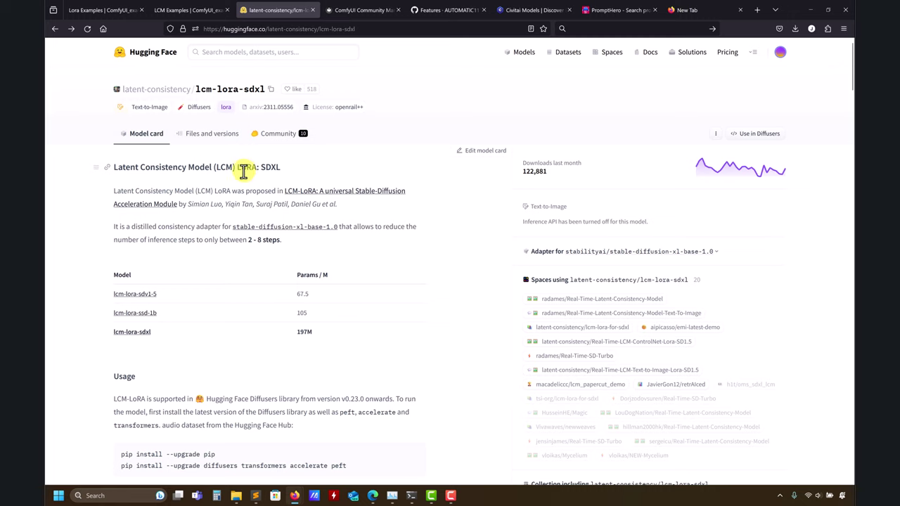
- Highlight the abbreviation "LCM" in the model card title and "2 - 8 steps." in the introduction
double_click(227, 168)
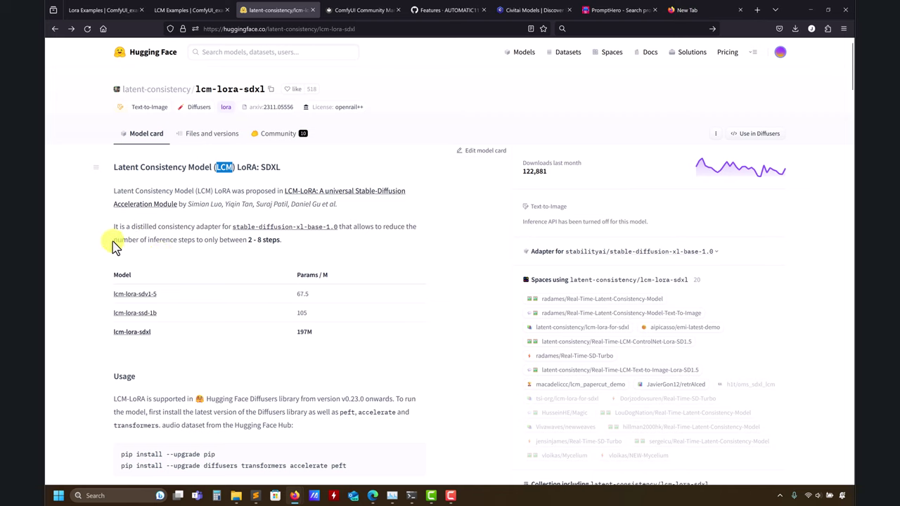
drag(284, 246, 243, 240)
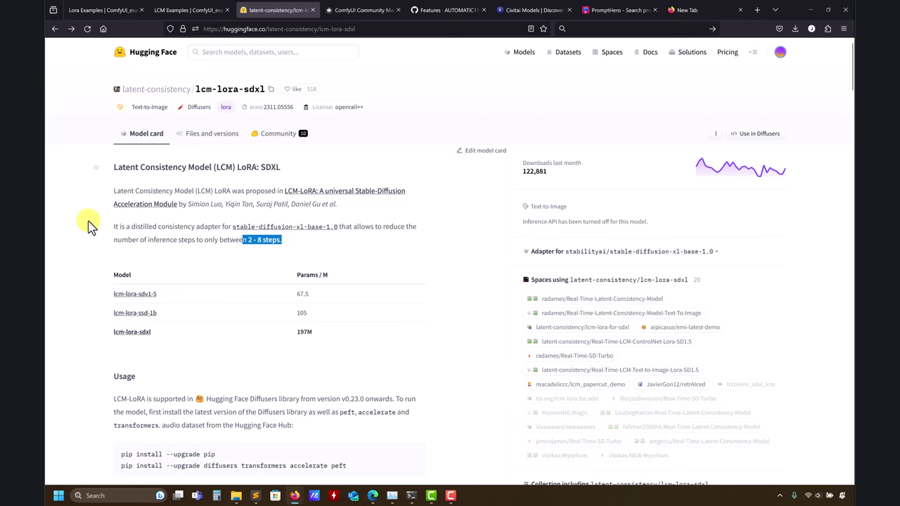
drag(282, 241, 248, 243)
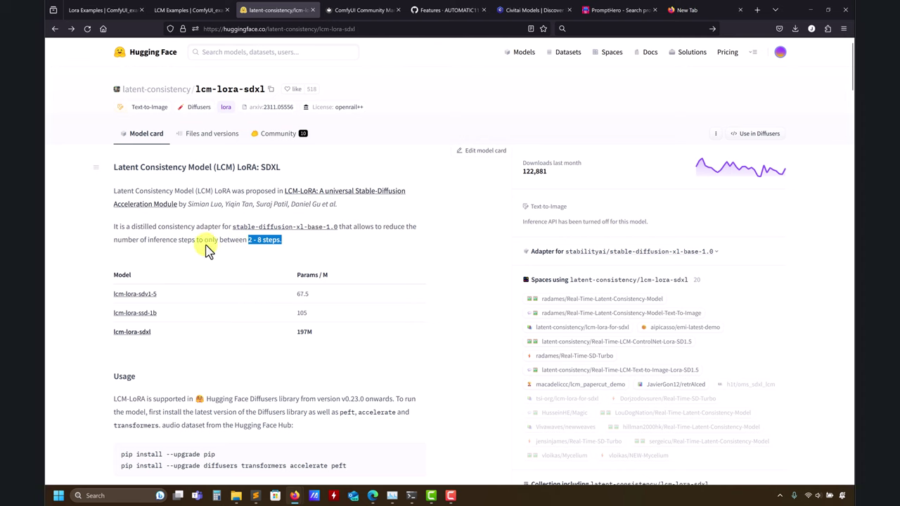
- Read the Usage, Text-to-Image and Inpainting sections of the lcm-lora-sdxl model card
scroll(89, 261, down, 5)
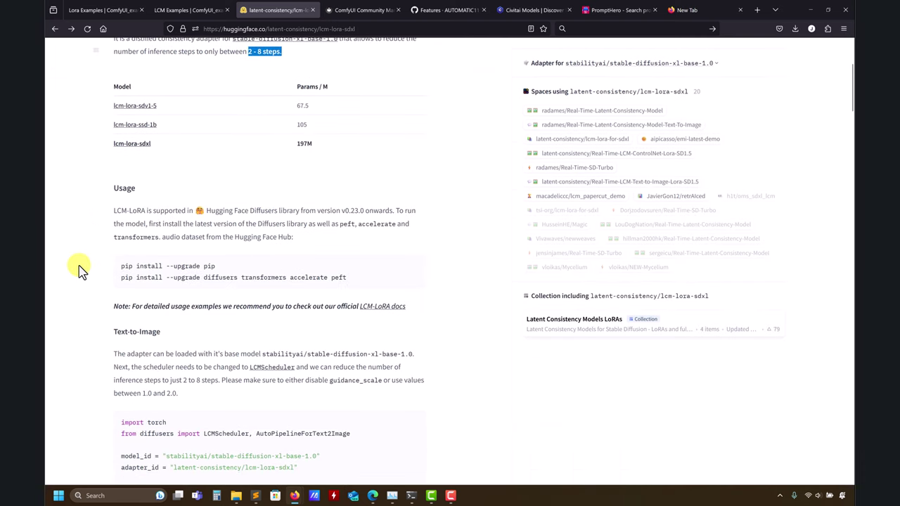
scroll(80, 270, down, 4)
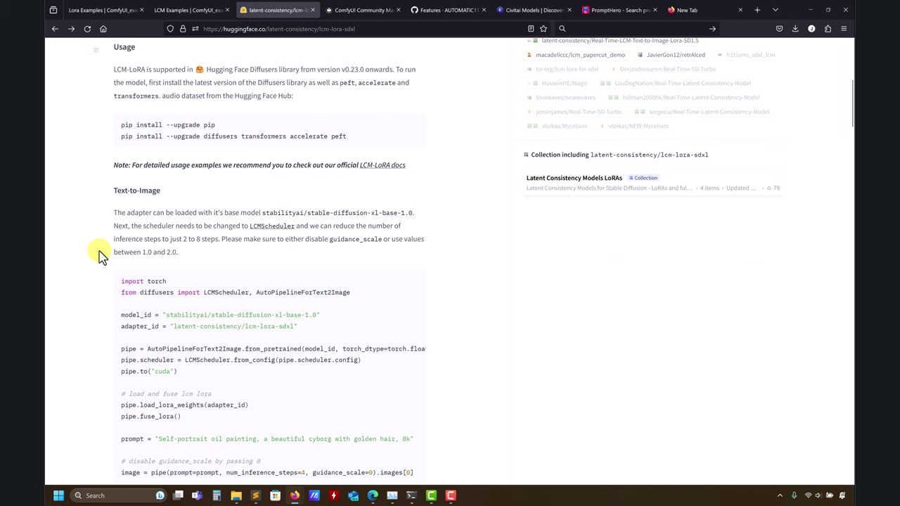
scroll(98, 257, down, 5)
scroll(99, 257, down, 1)
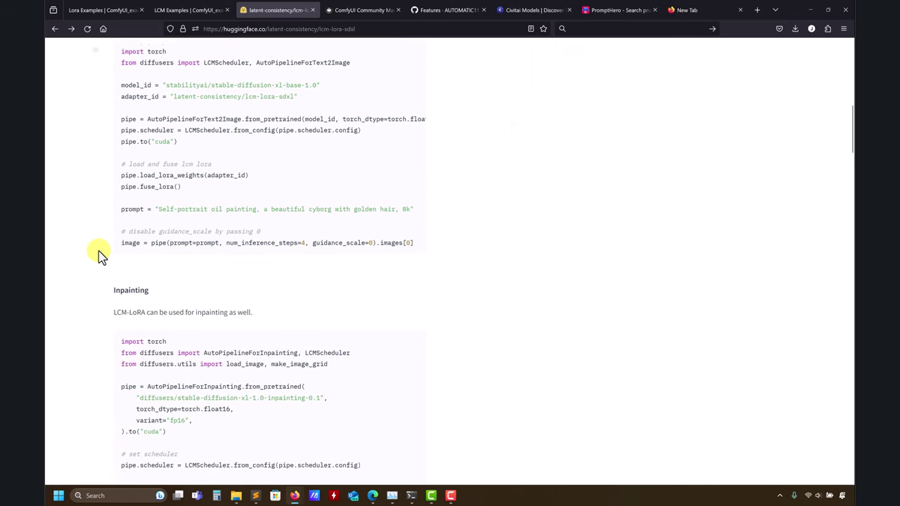
scroll(99, 257, down, 10)
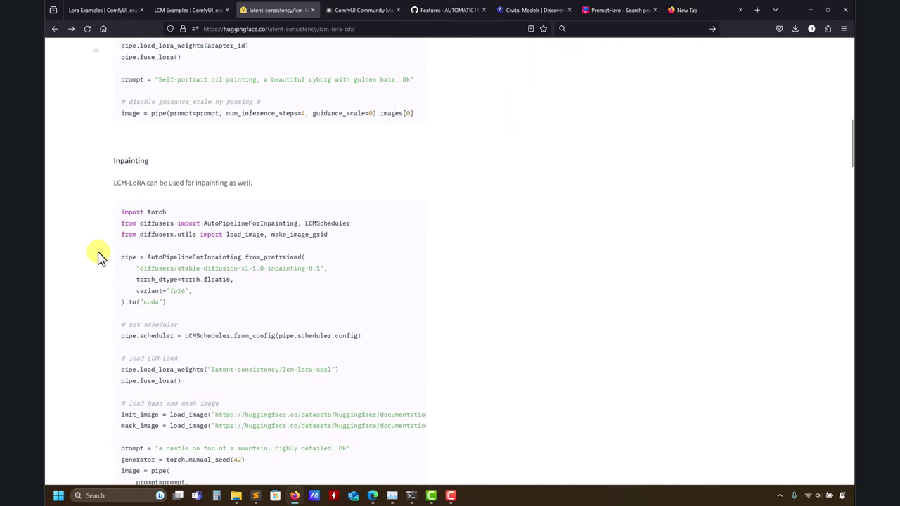
scroll(84, 260, down, 3)
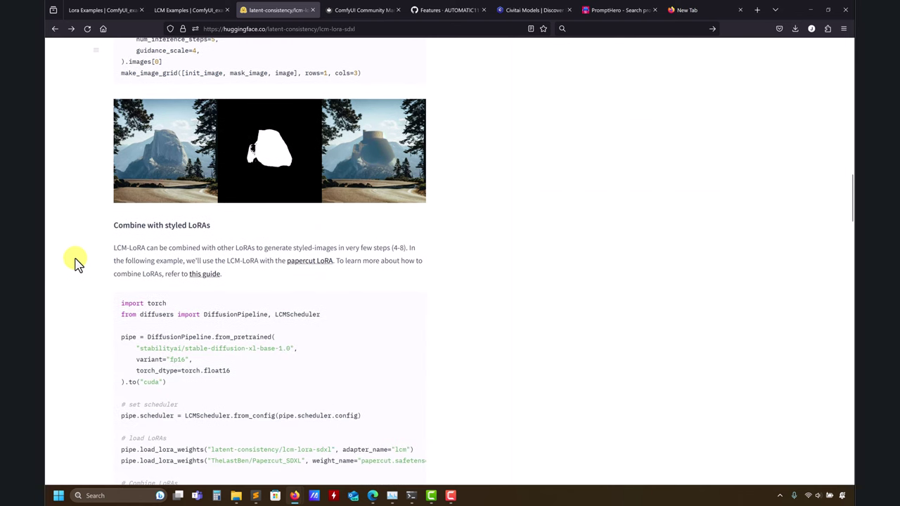
scroll(78, 261, up, 4)
scroll(78, 262, down, 3)
scroll(78, 262, up, 10)
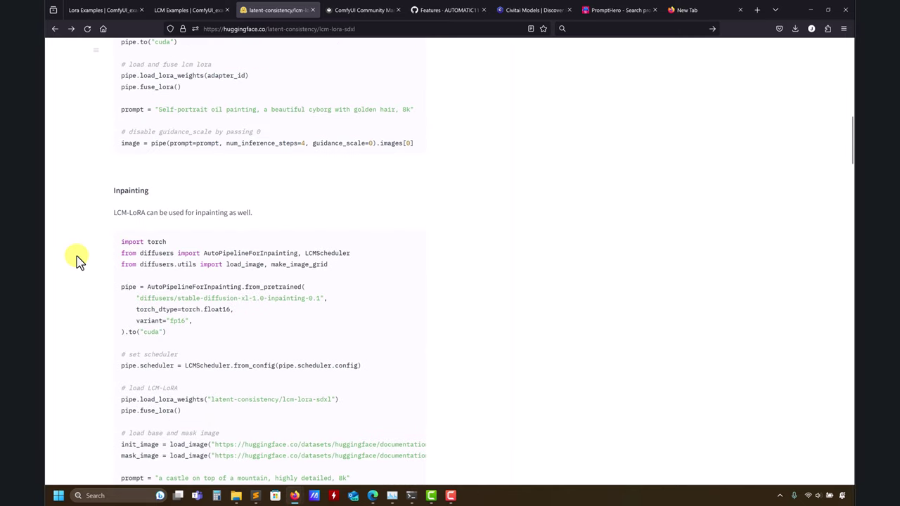
scroll(78, 262, up, 5)
scroll(79, 261, down, 5)
scroll(79, 261, down, 20)
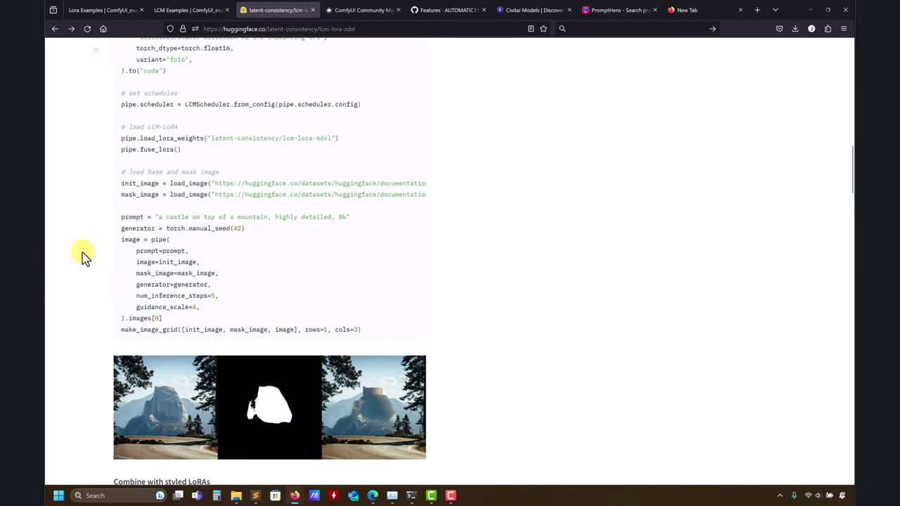
- Examine the styled-LoRA papercut fox example and the ControlNet section, and return to the model card's introduction
scroll(82, 258, up, 8)
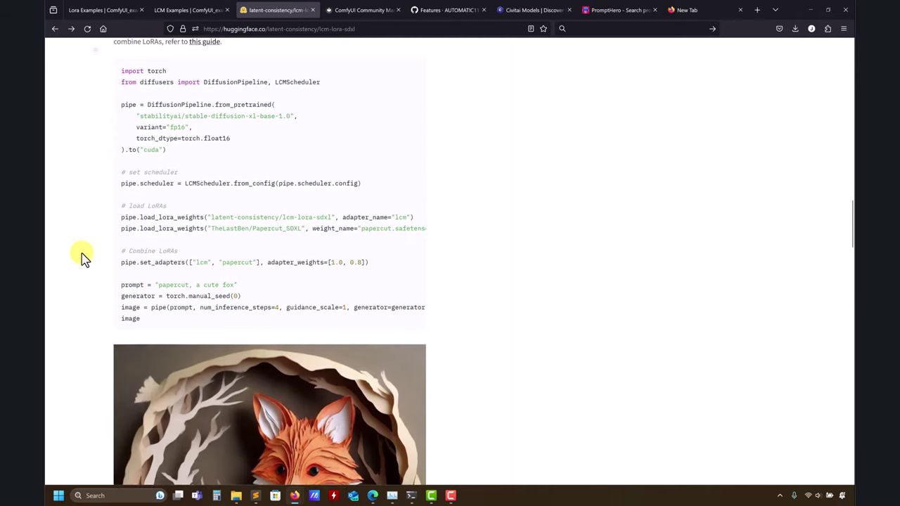
scroll(82, 258, down, 5)
scroll(82, 258, down, 20)
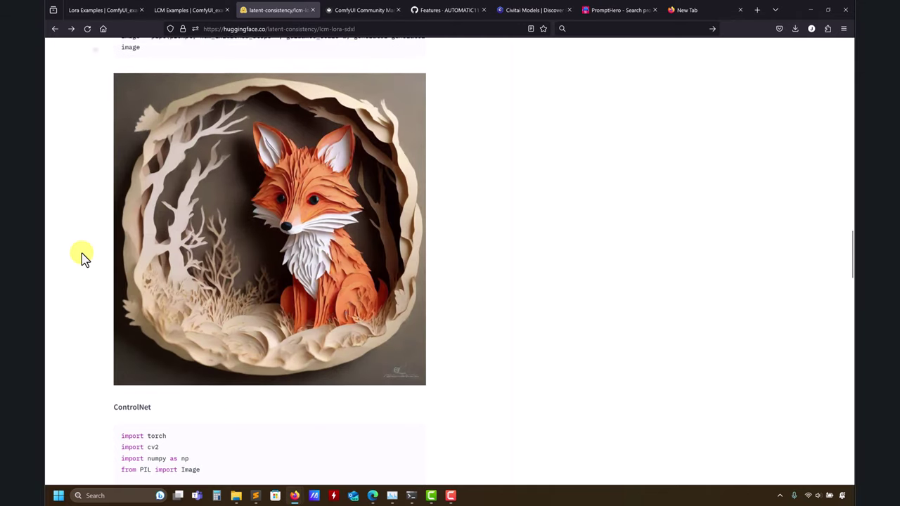
scroll(81, 262, down, 6)
scroll(81, 261, up, 20)
scroll(80, 261, up, 20)
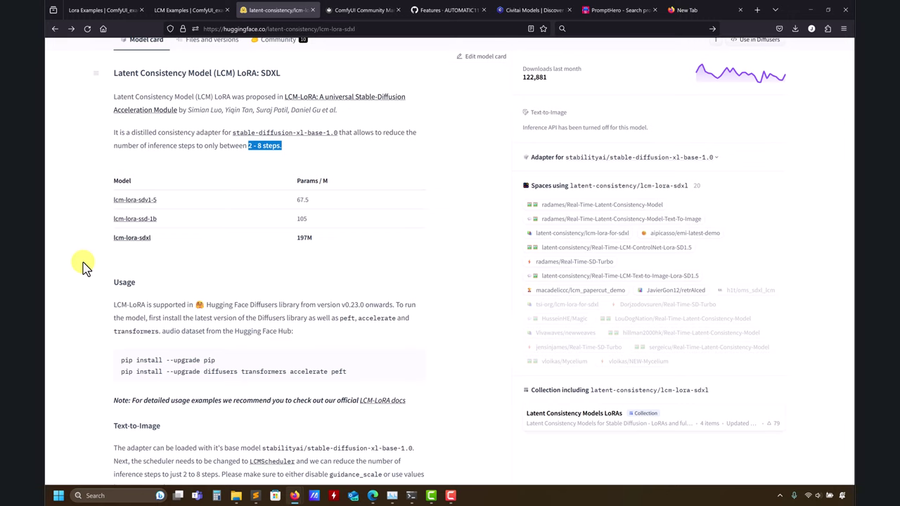
scroll(83, 266, up, 2)
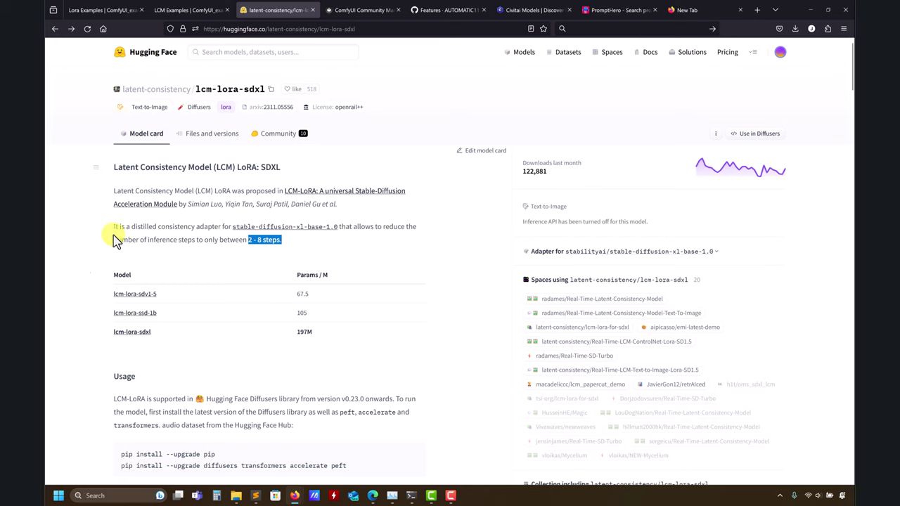
- Review the ComfyUI LCM Examples and Lora Examples pages, ending on the LCM Examples page
click(176, 9)
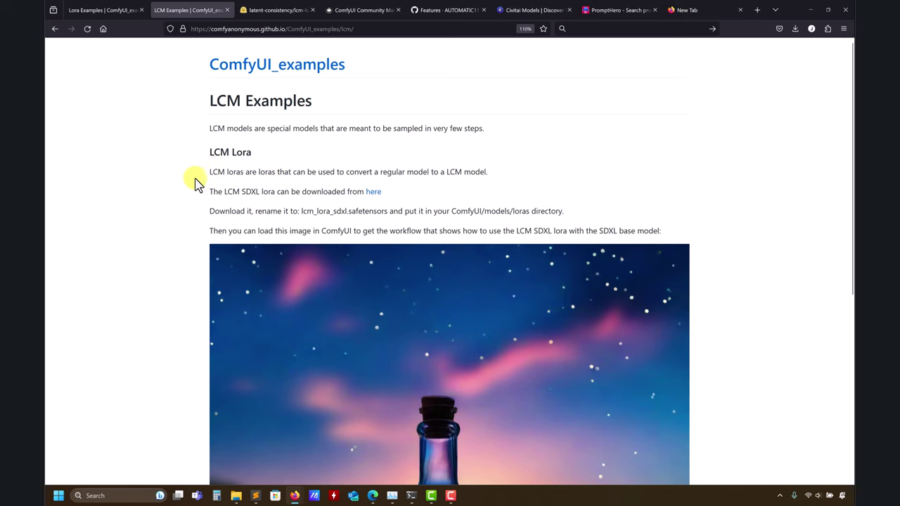
scroll(557, 274, down, 3)
scroll(162, 285, up, 3)
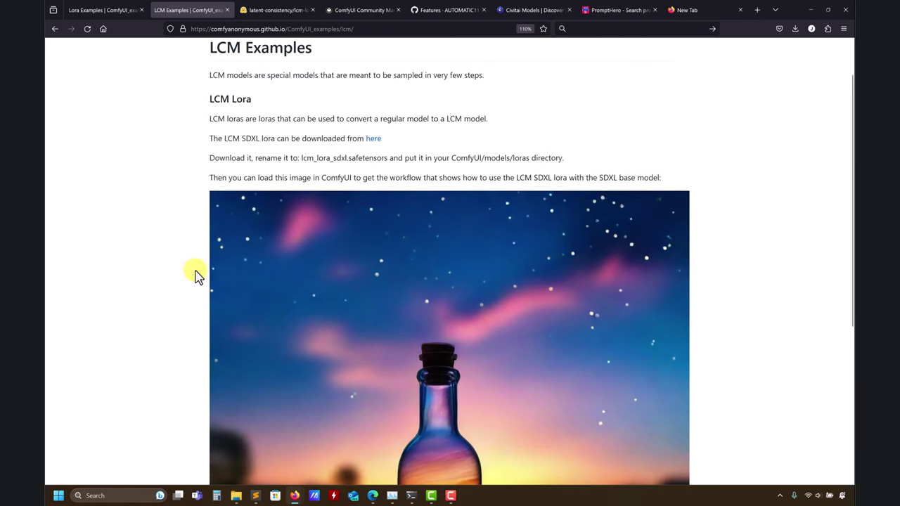
click(106, 10)
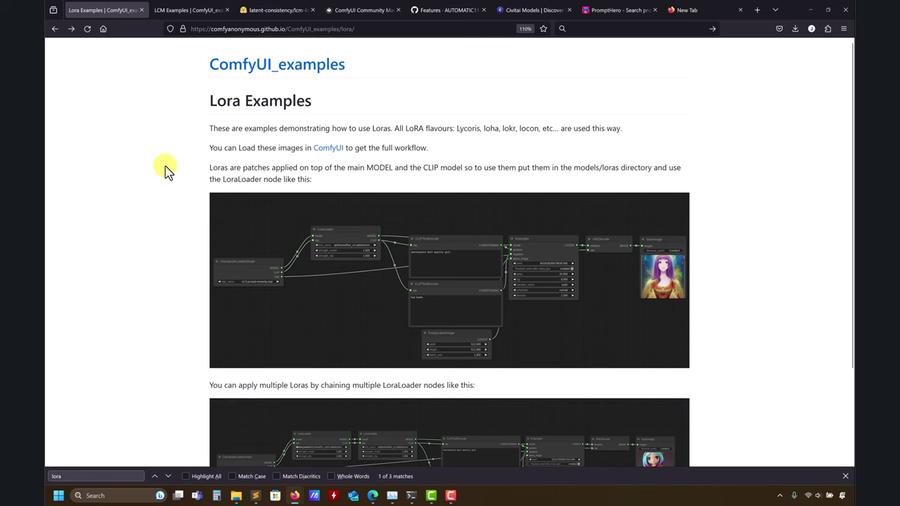
scroll(161, 190, down, 2)
scroll(172, 188, up, 2)
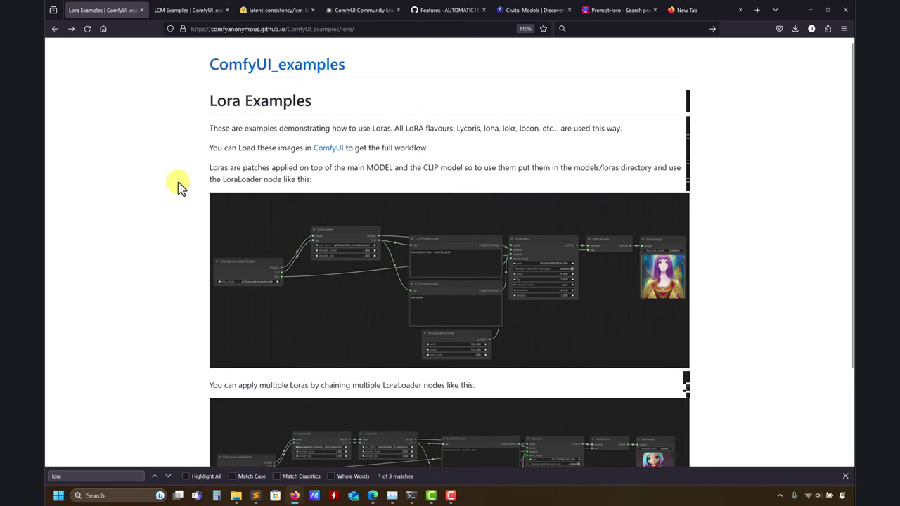
click(197, 9)
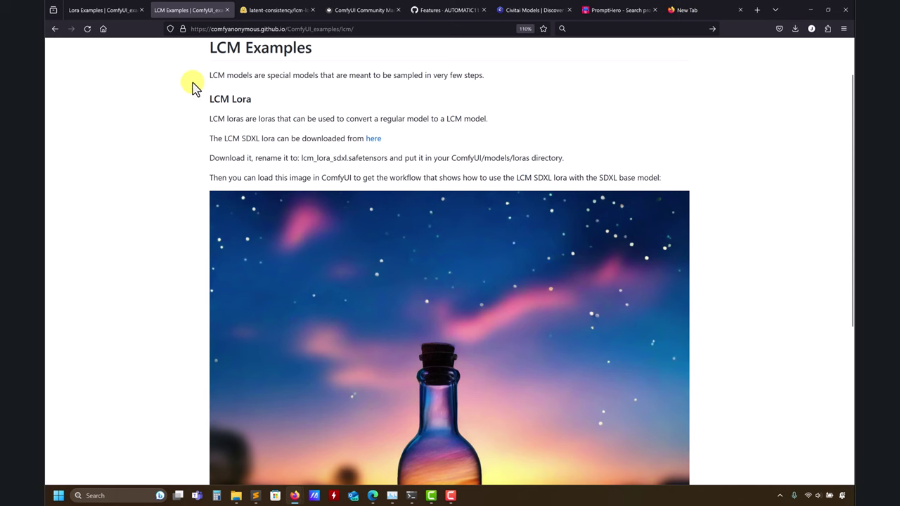
- View the file list of the lcm-lora-sdxl repository on Hugging Face and return to its model card
click(262, 11)
click(200, 134)
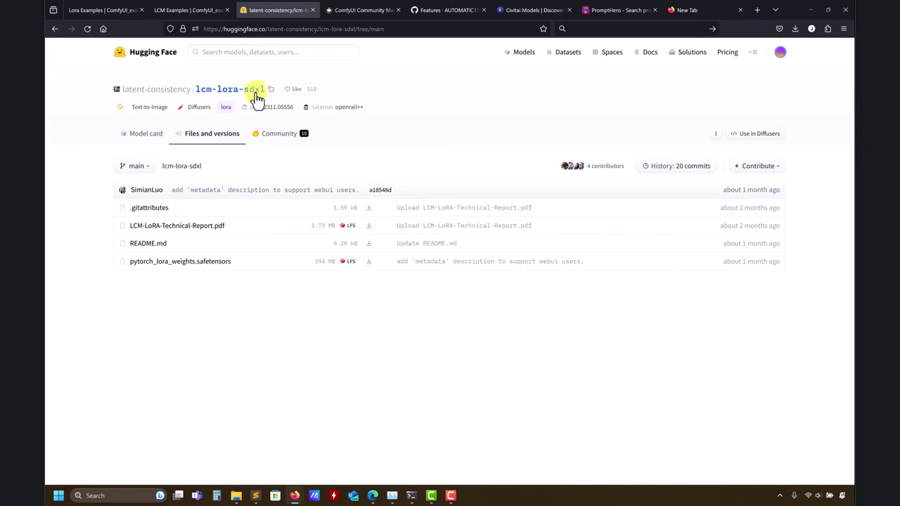
click(54, 28)
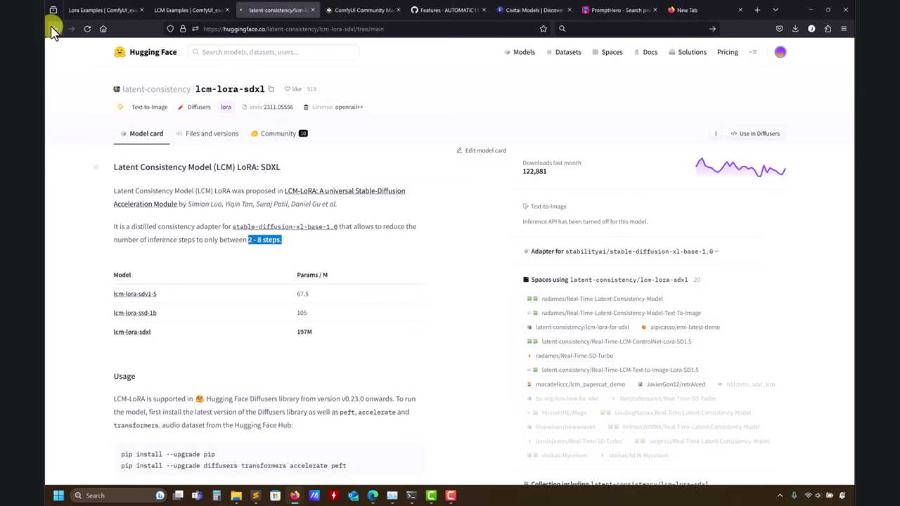
- Switch to Civitai and search its models for "lora"
click(529, 8)
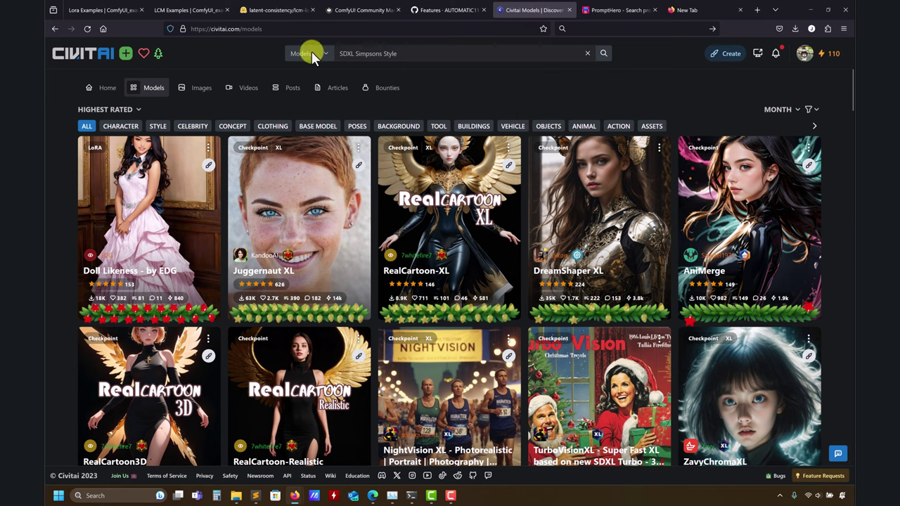
click(367, 54)
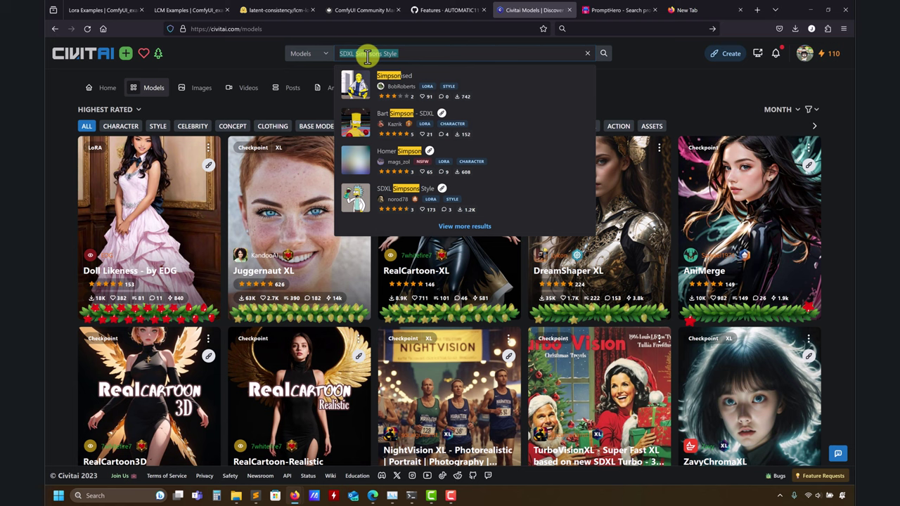
text(lora)
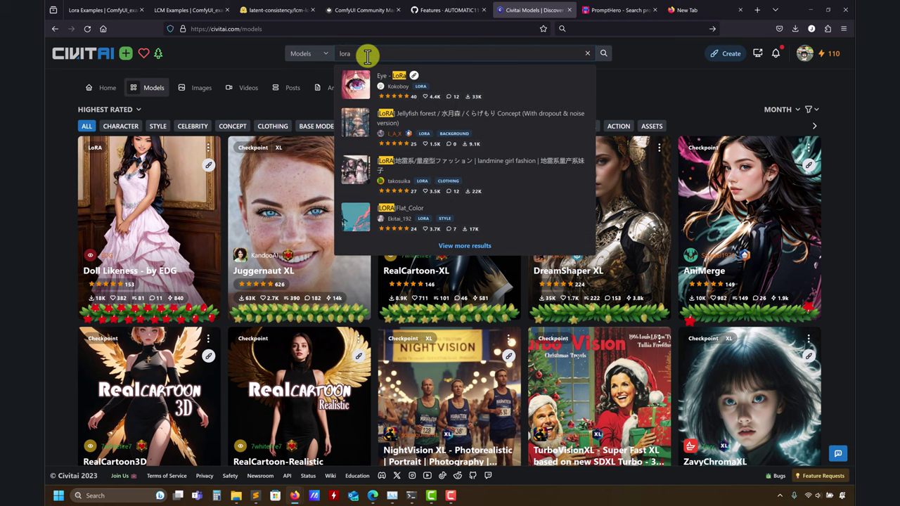
key(Return)
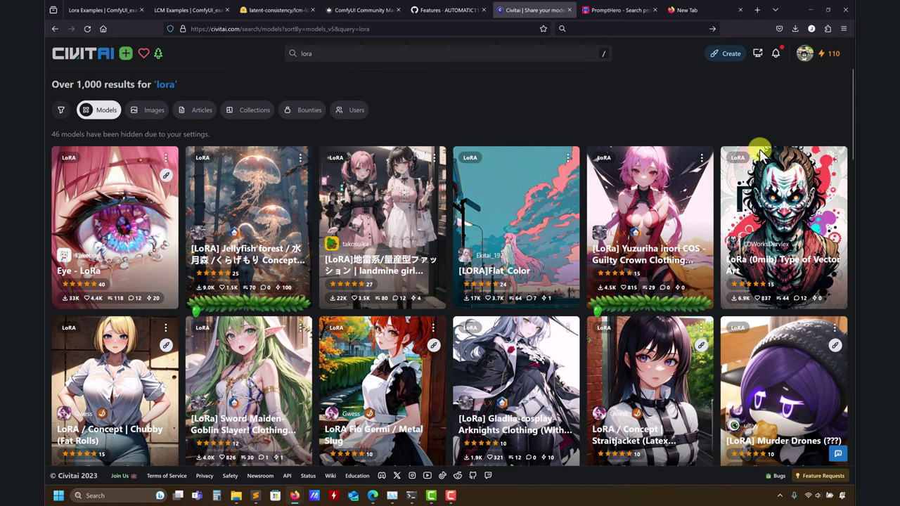
- Browse the LoRA search results and open the Flying Warship LoRA model page
scroll(178, 200, down, 9)
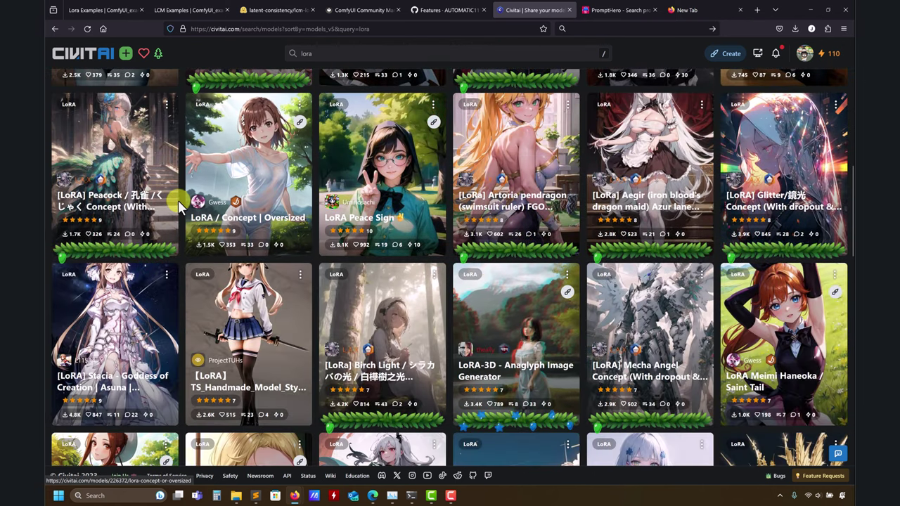
scroll(176, 214, down, 7)
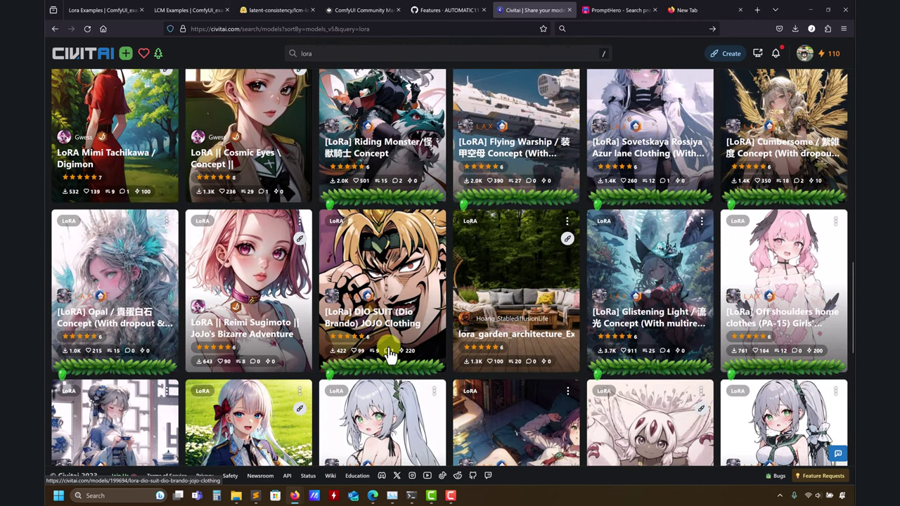
scroll(450, 360, down, 5)
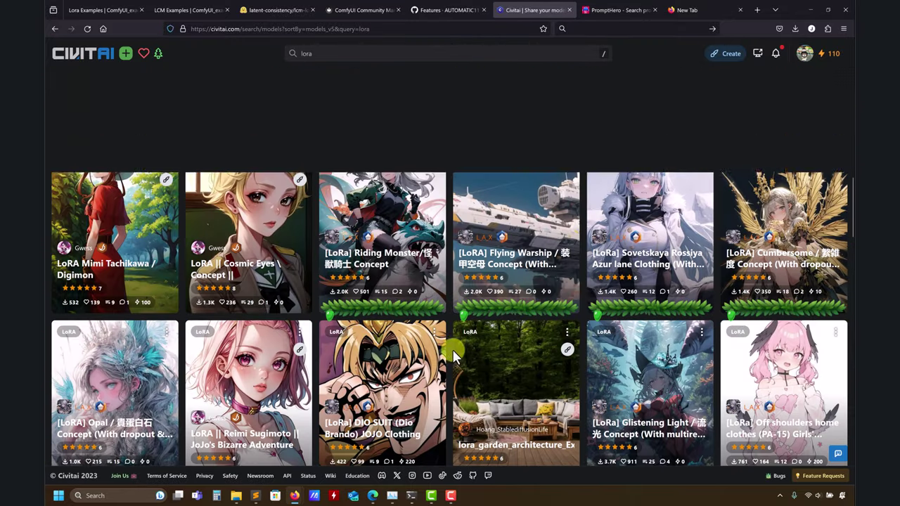
click(505, 206)
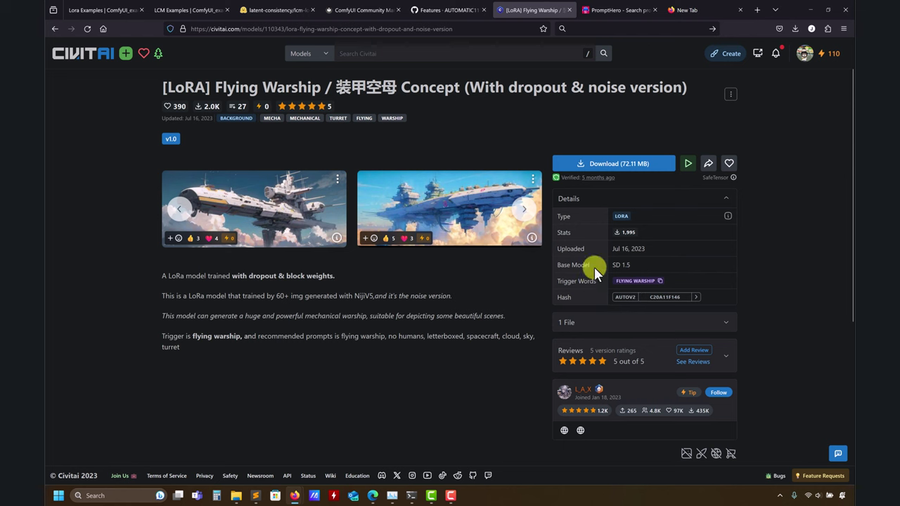
- View the second and third Flying Warship sample images and highlight the <lora:flying warship-noise-000013:1> tag in the prompt
click(450, 218)
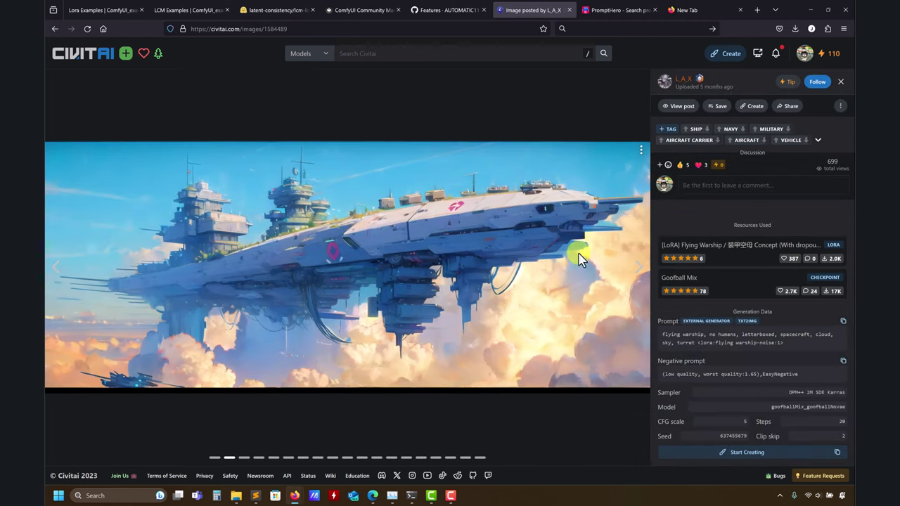
click(638, 266)
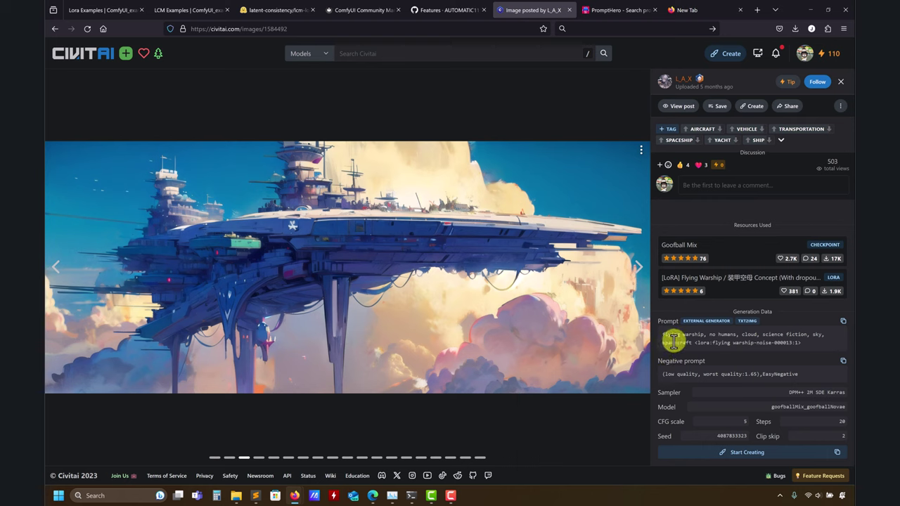
drag(802, 341, 694, 345)
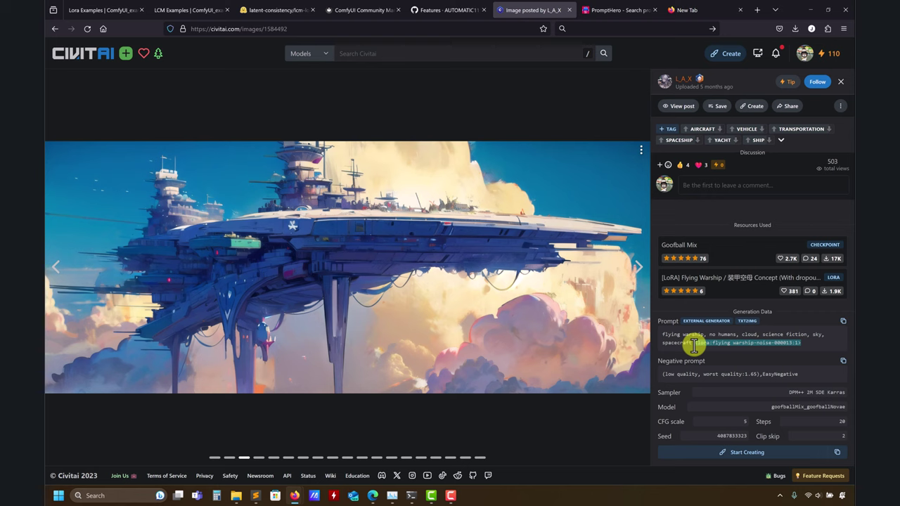
- Go back from the sample image, clear the prompt highlight, and briefly check the Lora Examples page before returning to Civitai
click(55, 31)
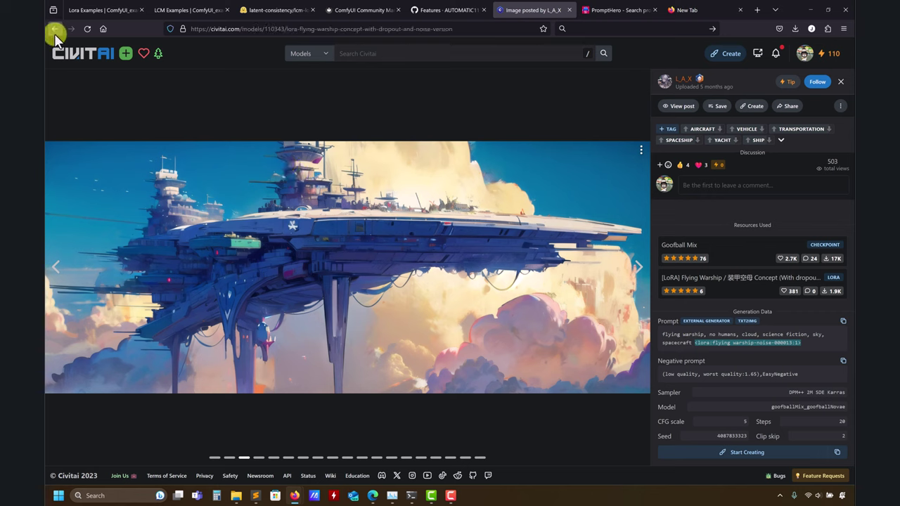
click(98, 76)
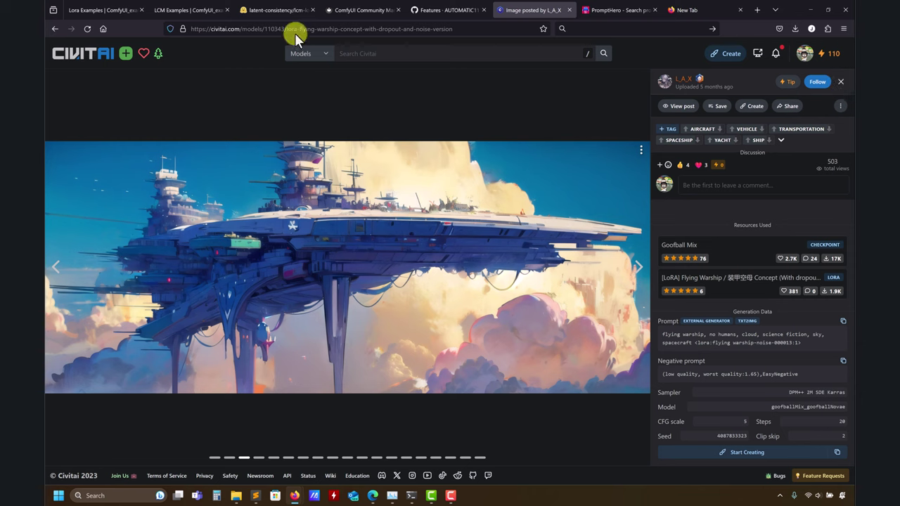
click(107, 8)
click(517, 10)
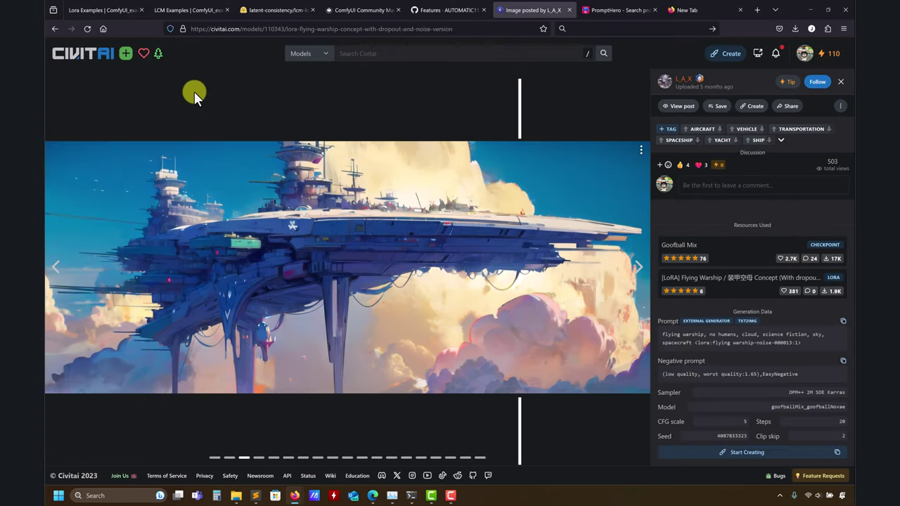
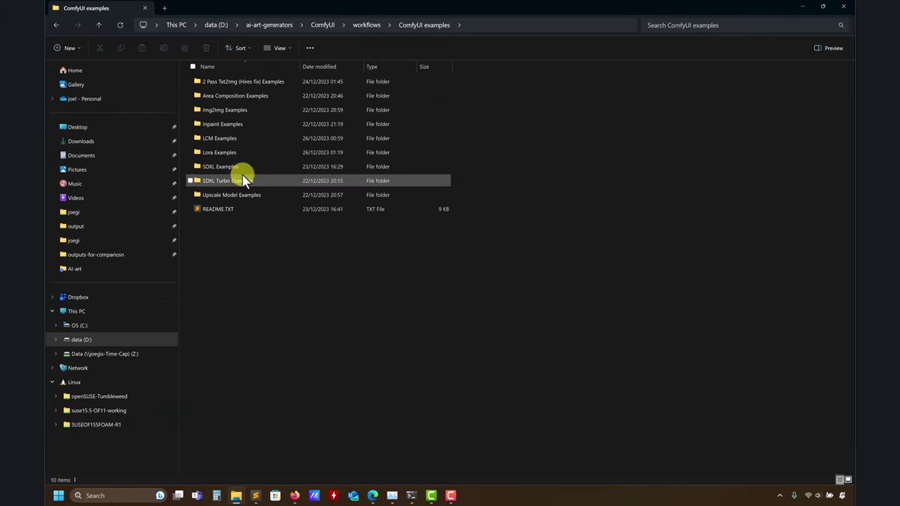
- Open the LCM Examples folder, switch to ComfyUI and bring the whole default workflow into view
double_click(224, 140)
click(372, 496)
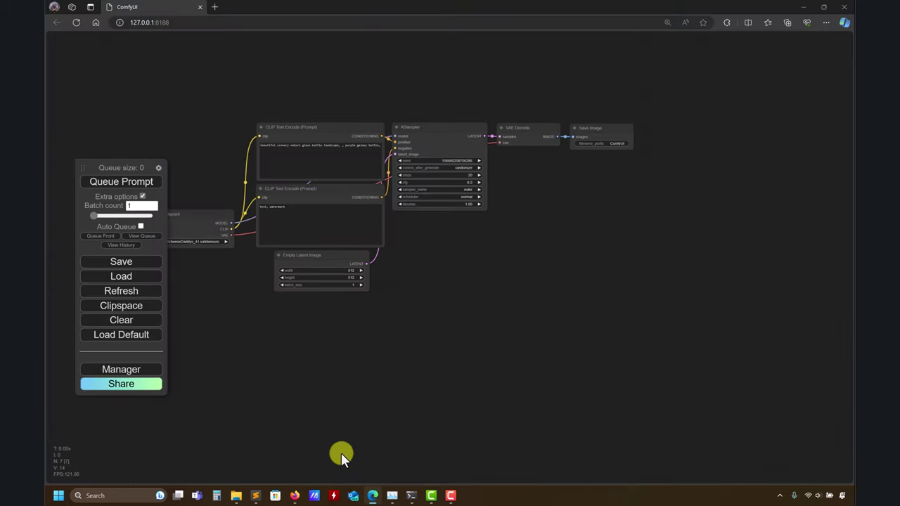
drag(371, 398, 418, 383)
scroll(457, 365, up, 2)
drag(501, 347, 532, 387)
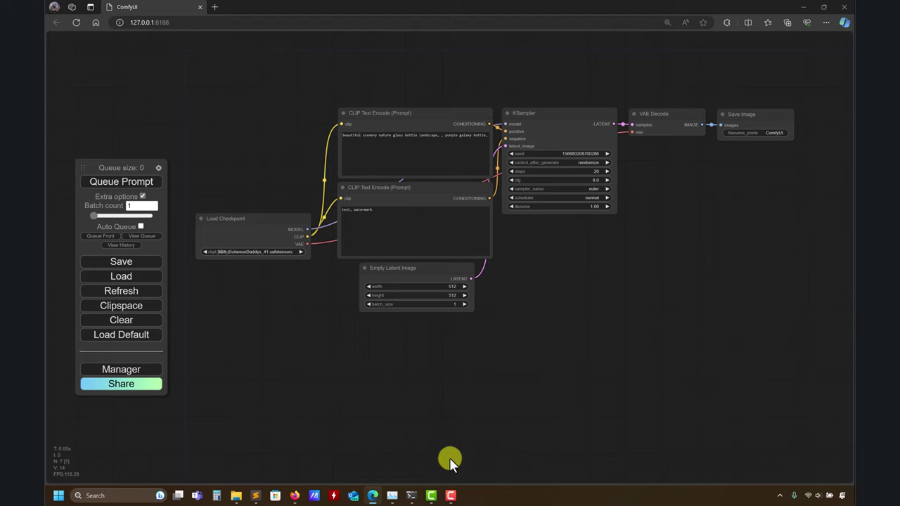
- Load the workflow from LCM.png in the outputs-for-compariosn folder onto the ComfyUI canvas
click(451, 495)
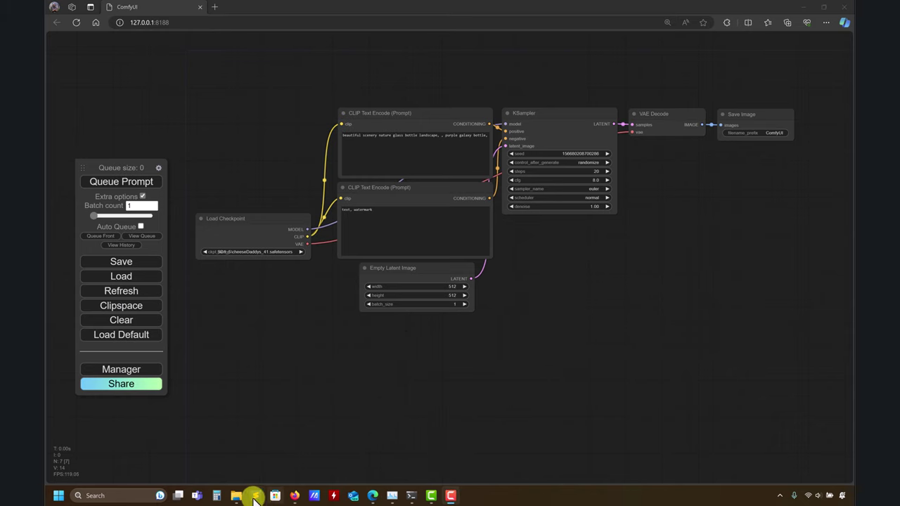
mouse_move(238, 495)
click(236, 456)
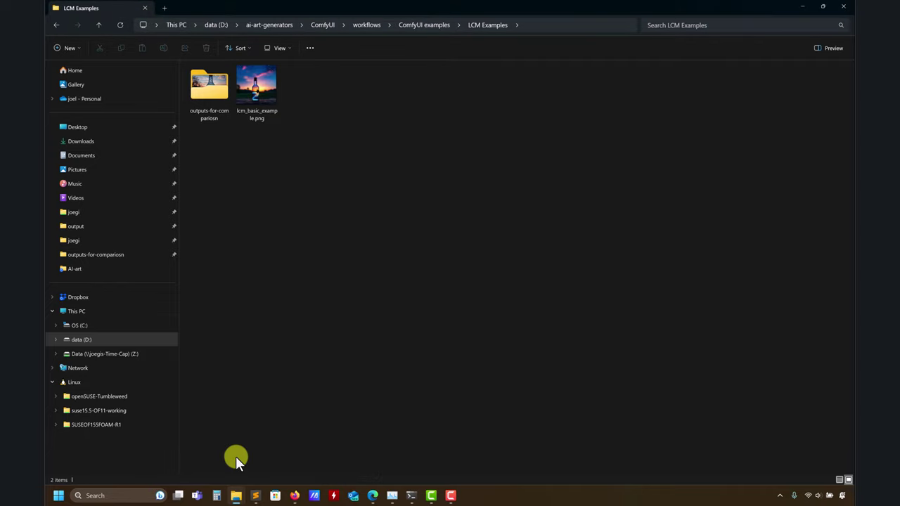
drag(588, 7, 394, 184)
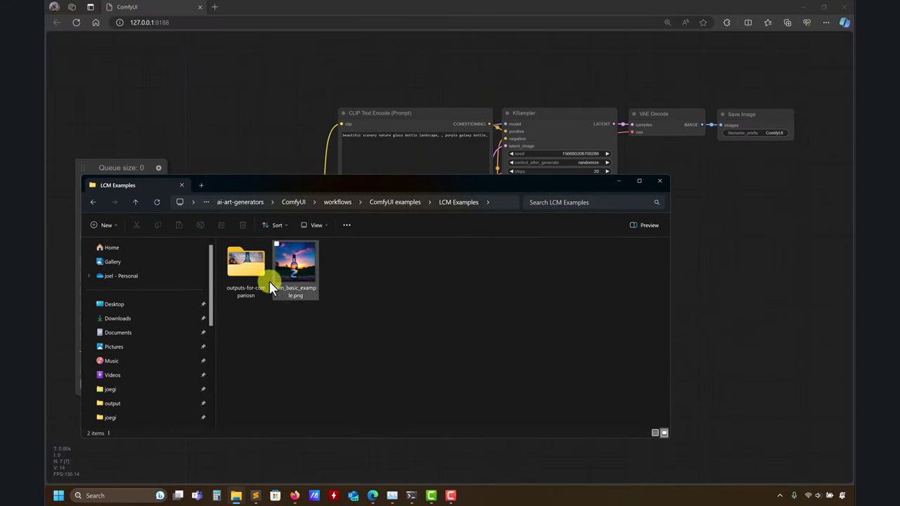
click(255, 271)
double_click(255, 270)
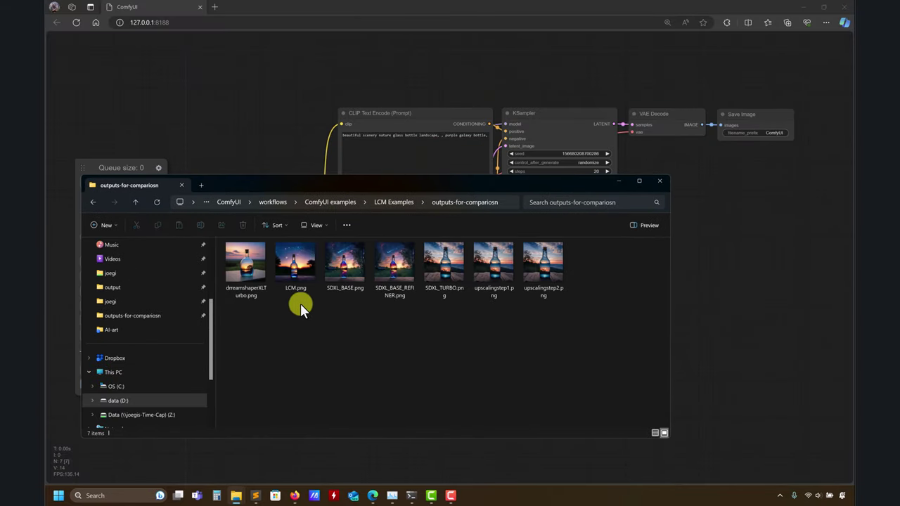
drag(300, 303, 293, 91)
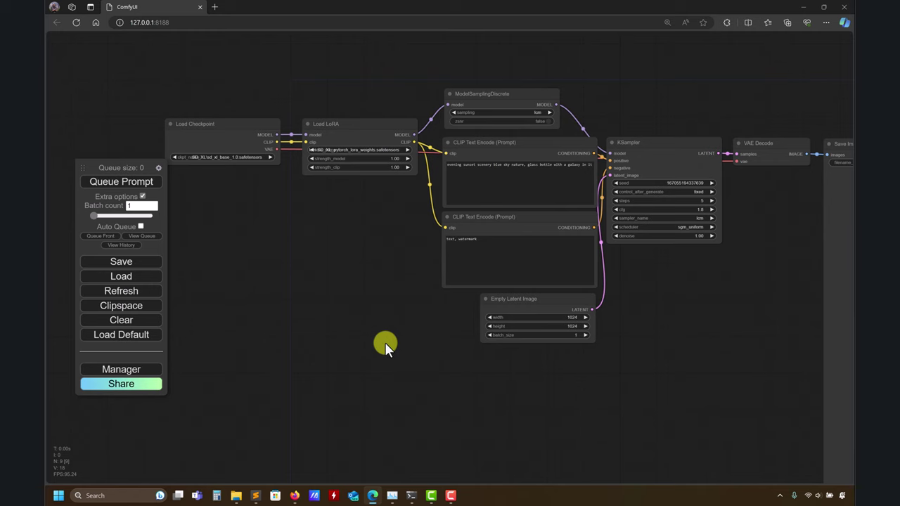
click(213, 9)
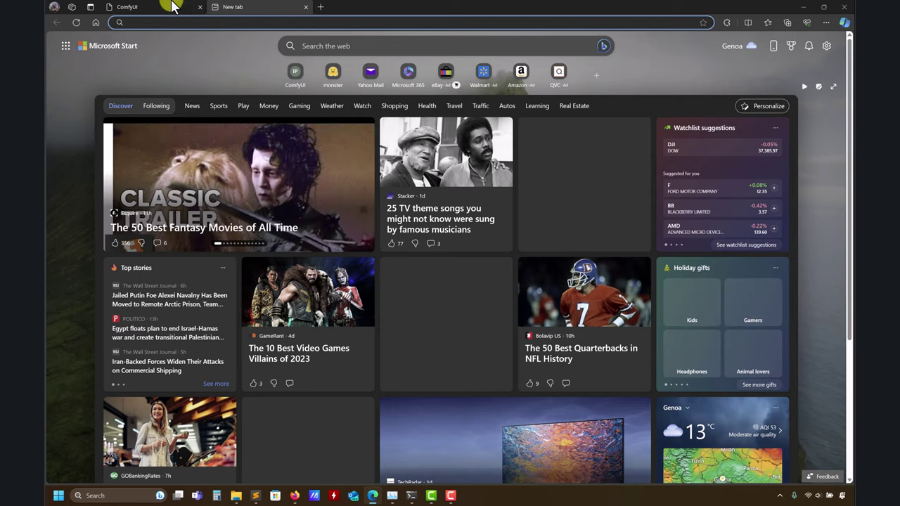
click(168, 7)
click(169, 22)
key(ctrl+c)
click(226, 7)
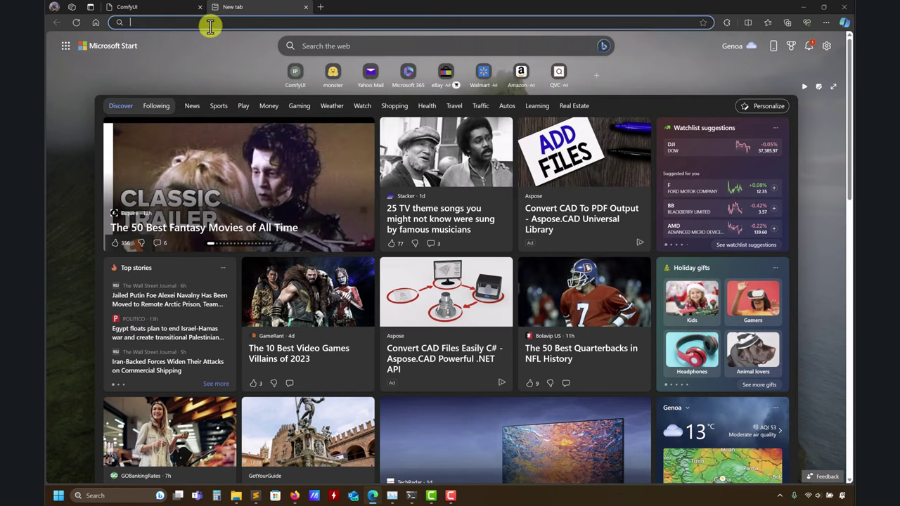
click(215, 23)
key(ctrl+v)
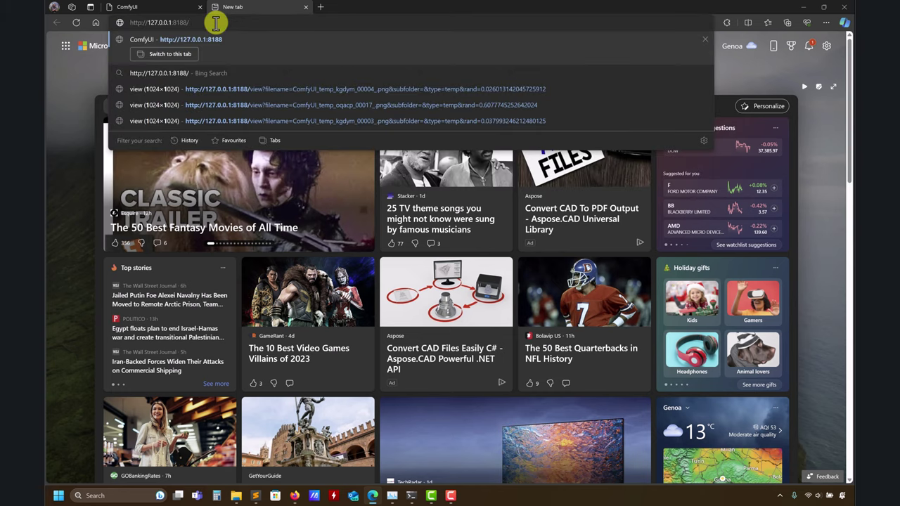
key(Return)
- Clear the workflow in the second ComfyUI tab and load the default workflow
click(141, 290)
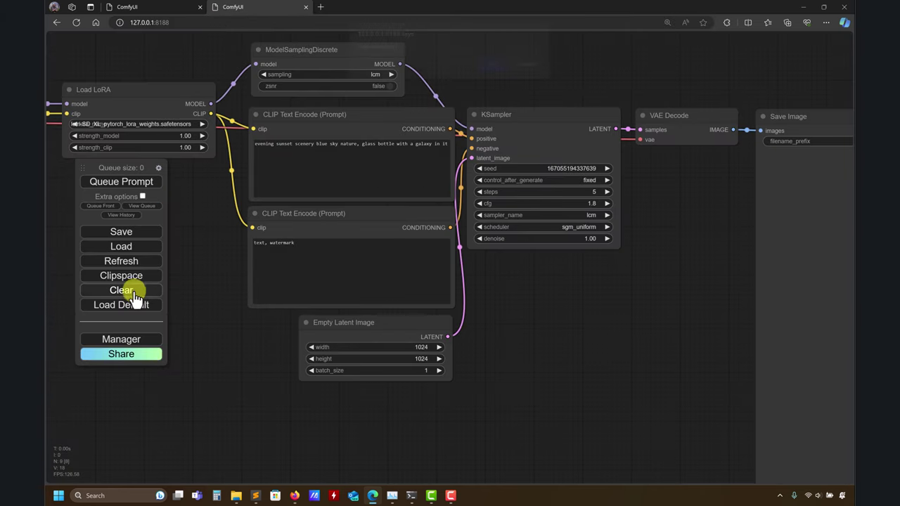
click(489, 71)
click(121, 304)
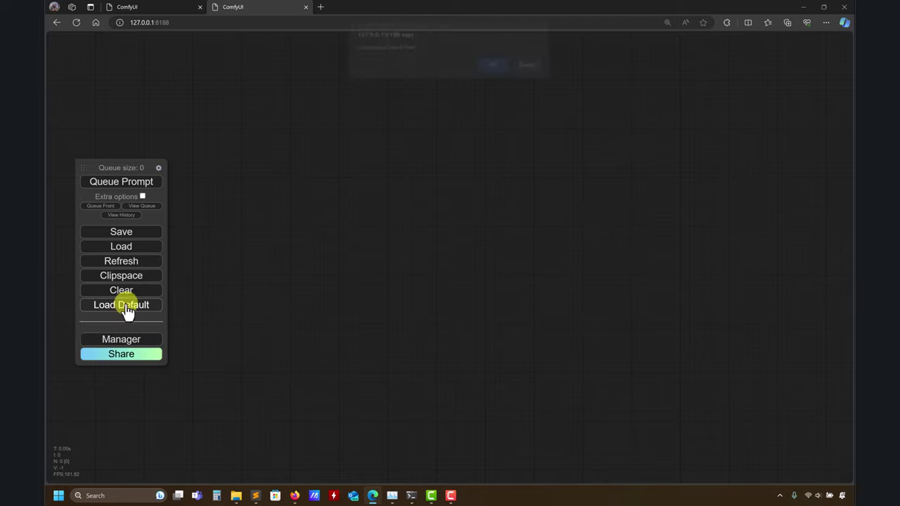
click(488, 70)
scroll(595, 352, down, 5)
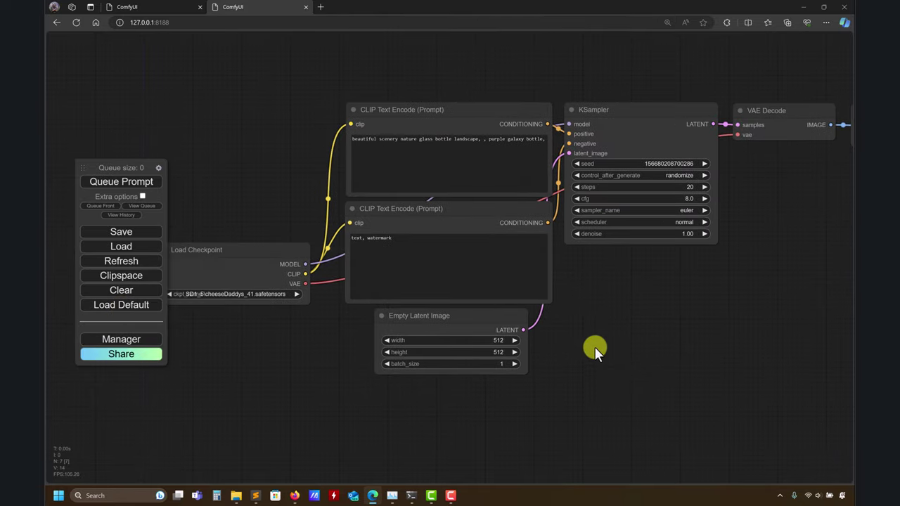
- Compare the default workflow with the LCM workflow by alternating between the two ComfyUI tabs
click(163, 6)
click(277, 7)
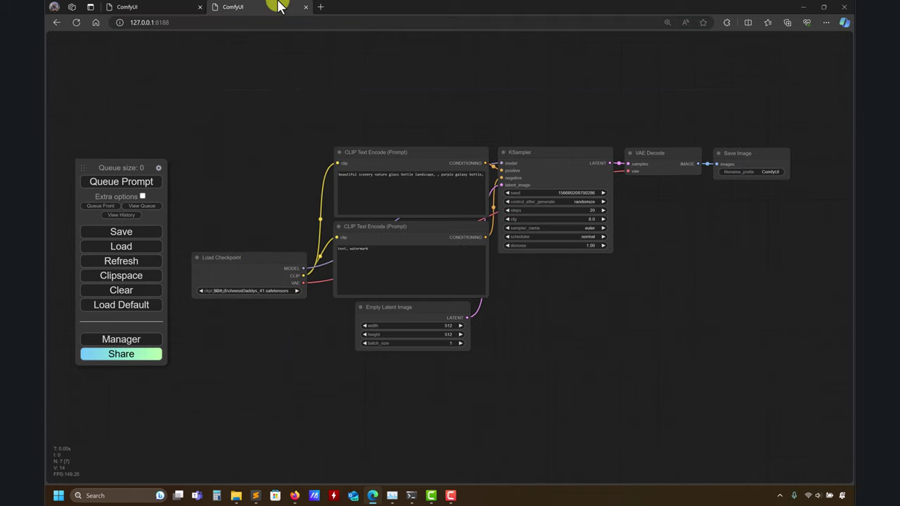
drag(261, 261, 173, 121)
click(150, 6)
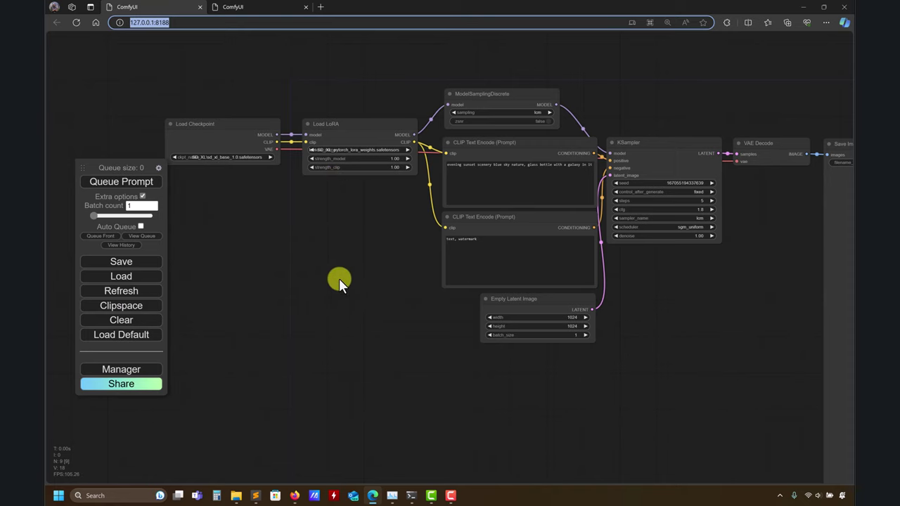
drag(339, 278, 313, 244)
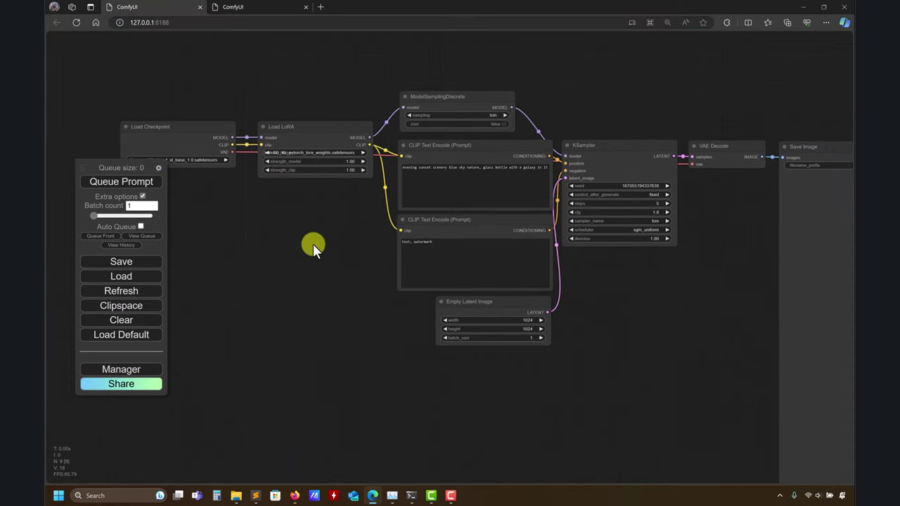
drag(298, 208, 292, 217)
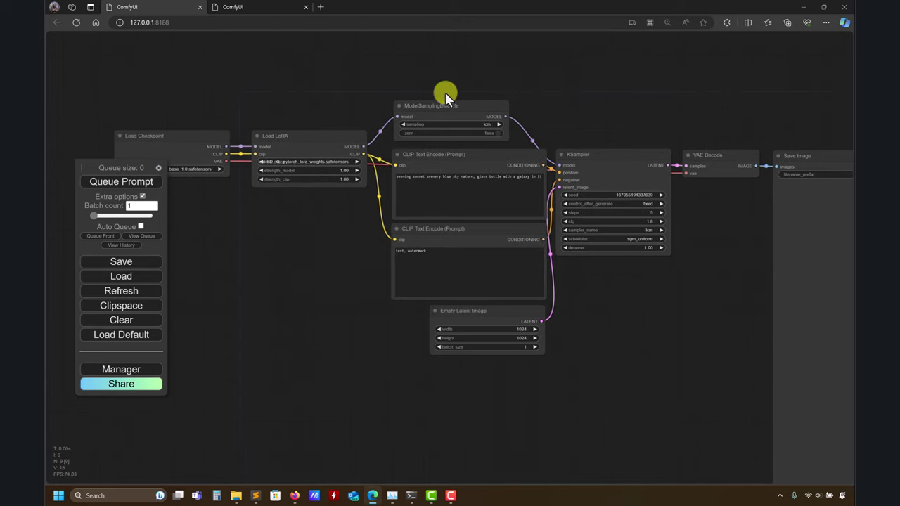
- Slightly reposition the ModelSamplingDiscrete, Load LoRA, KSampler and VAE Decode nodes in the LCM workflow
drag(437, 105, 438, 88)
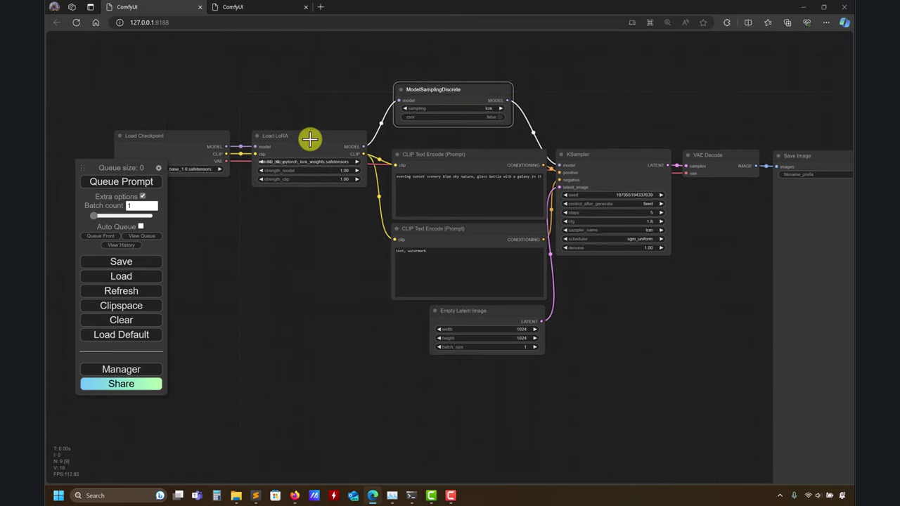
drag(307, 138, 305, 135)
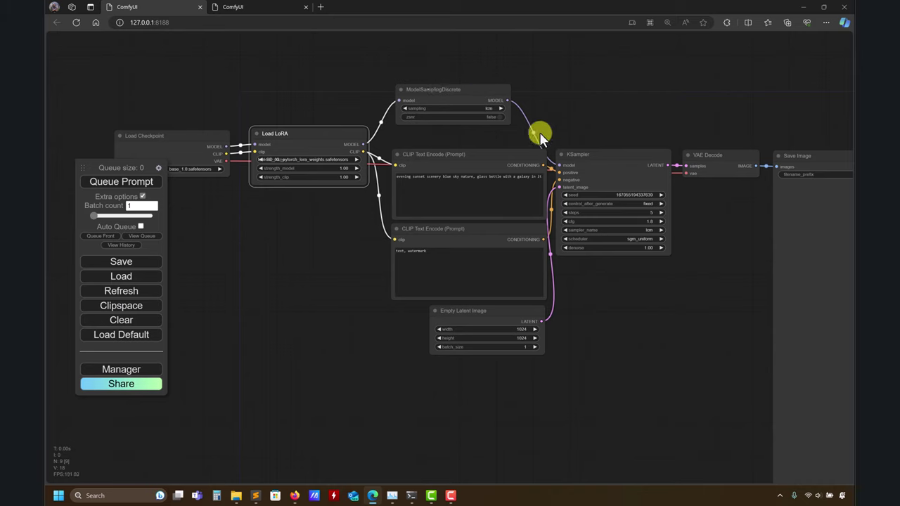
click(591, 156)
drag(682, 162, 687, 156)
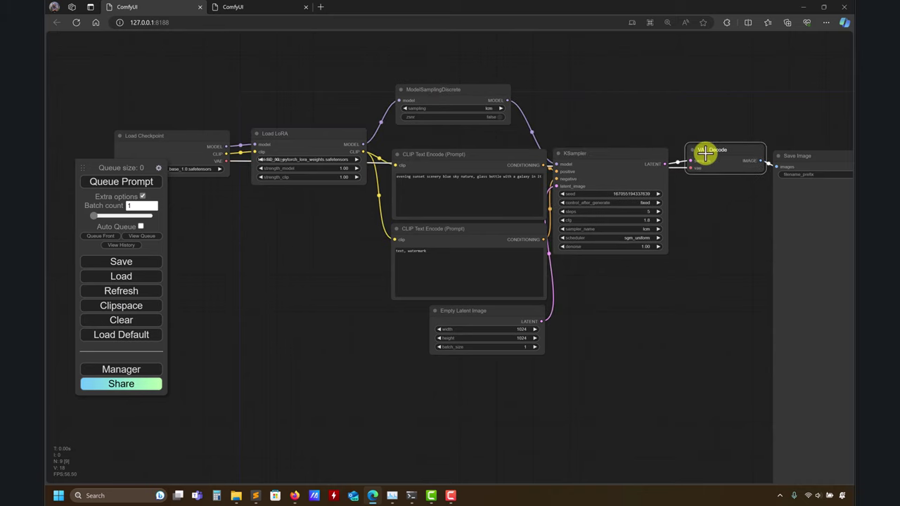
- Open a third ComfyUI instance in a new browser tab at 127.0.0.1:8188
click(321, 8)
click(261, 22)
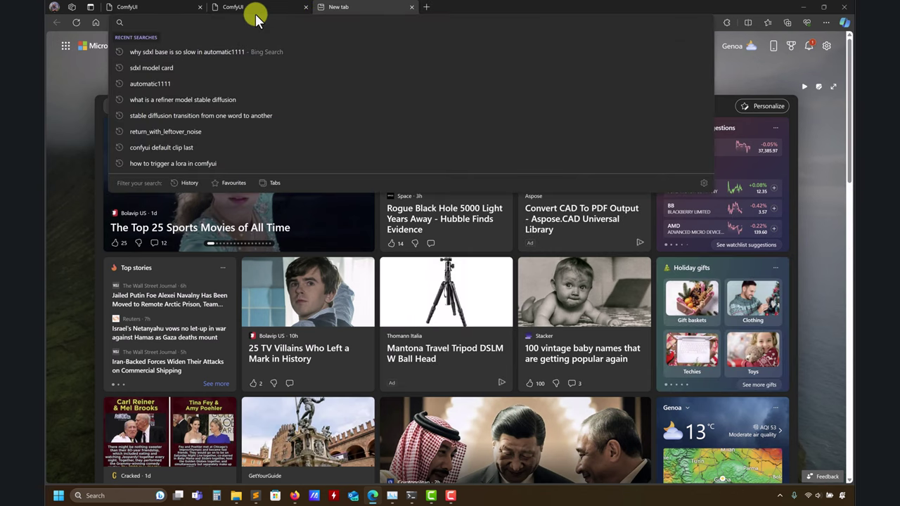
text(127.0.0.1:8188)
key(Return)
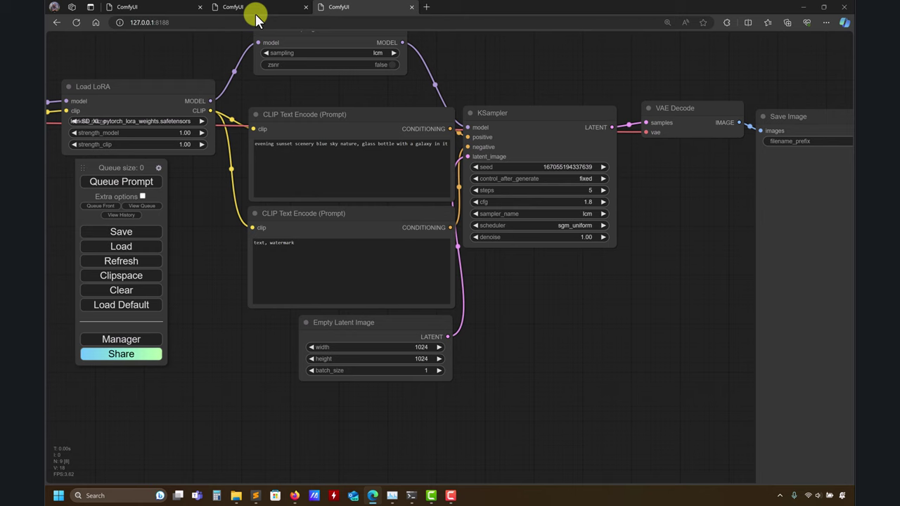
- Load the workflow from lora00.png in the Lora Examples folder into ComfyUI and reposition its Load LoRA node
mouse_move(238, 498)
click(237, 469)
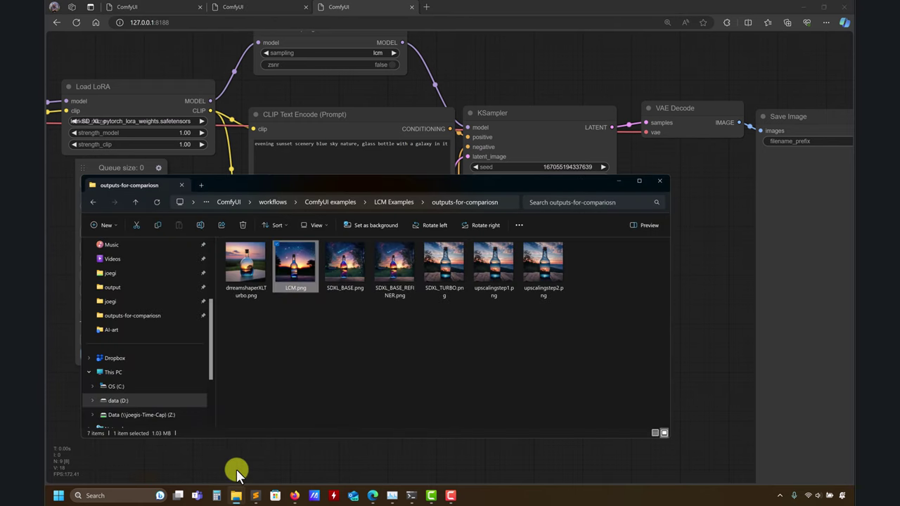
click(136, 200)
click(137, 200)
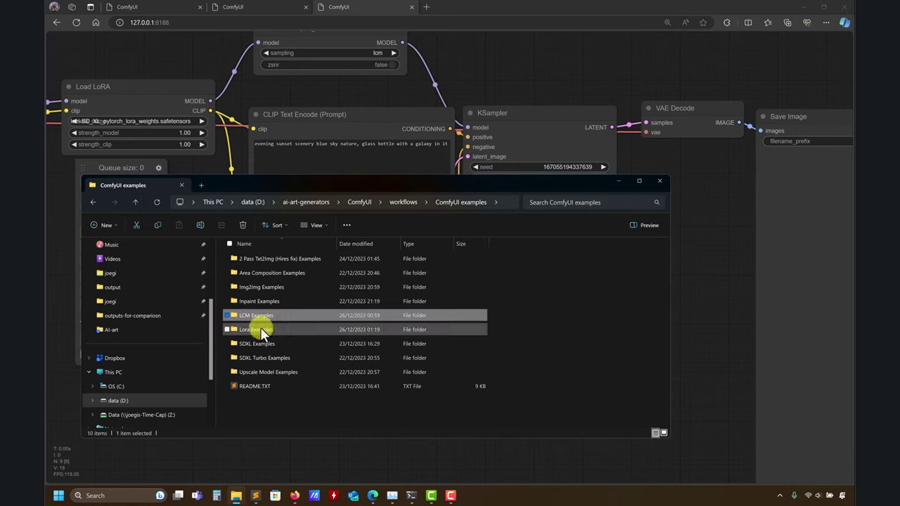
double_click(260, 330)
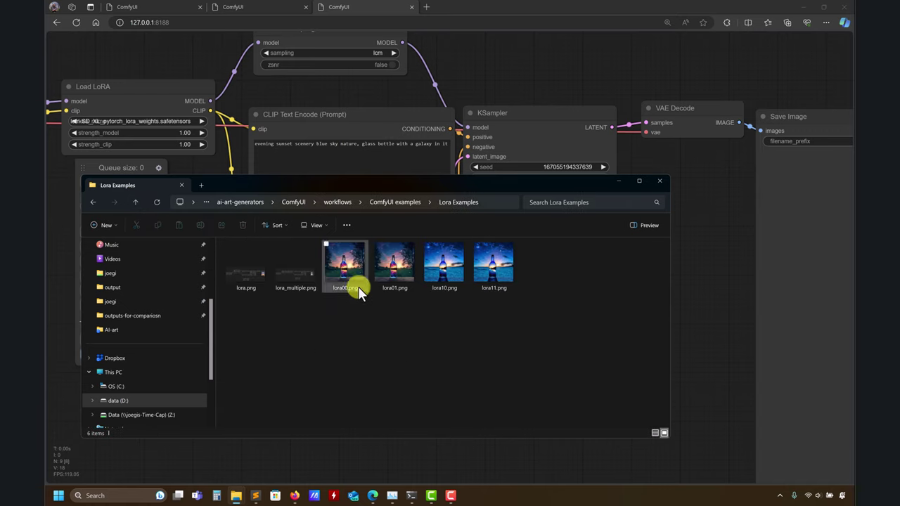
drag(355, 275, 467, 71)
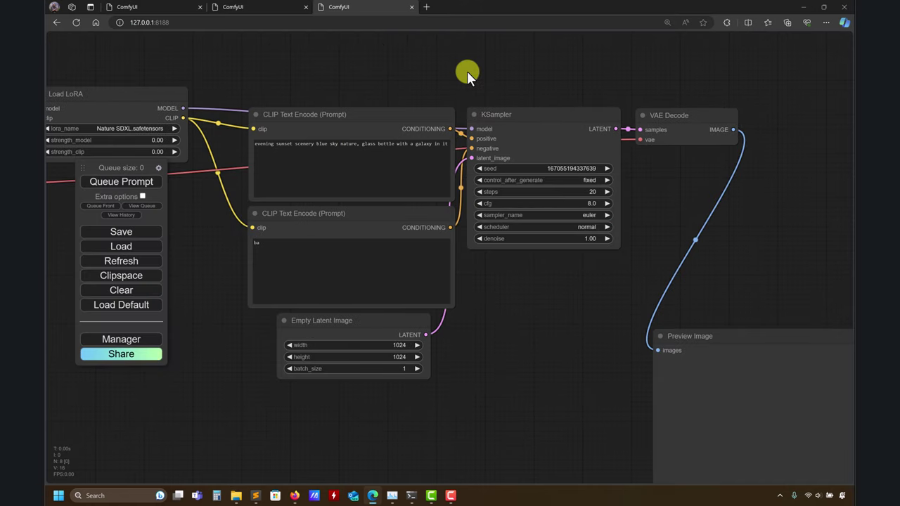
drag(247, 367, 469, 372)
drag(285, 104, 309, 137)
- Compare the Load LoRA nodes of the LCM and regular LoRA workflows, moving the LCM one up beside ModelSamplingDiscrete
click(141, 7)
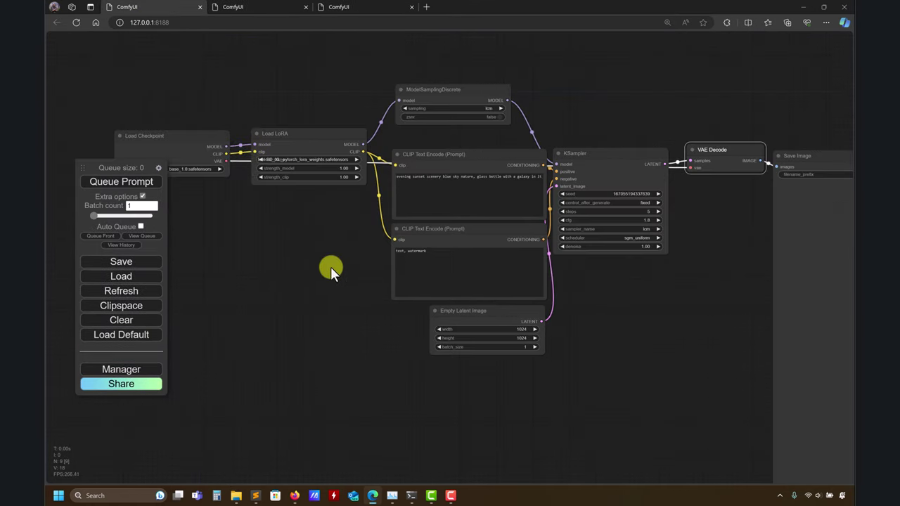
click(260, 7)
drag(312, 136, 313, 148)
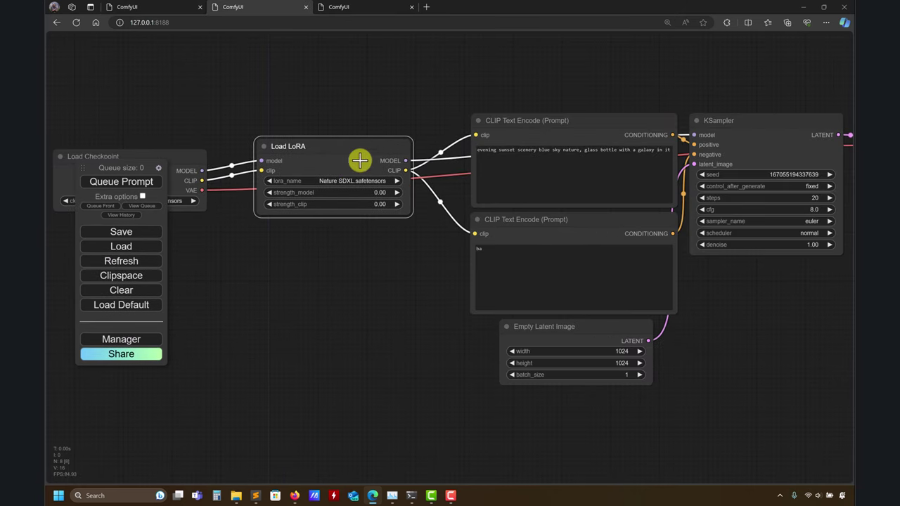
click(157, 7)
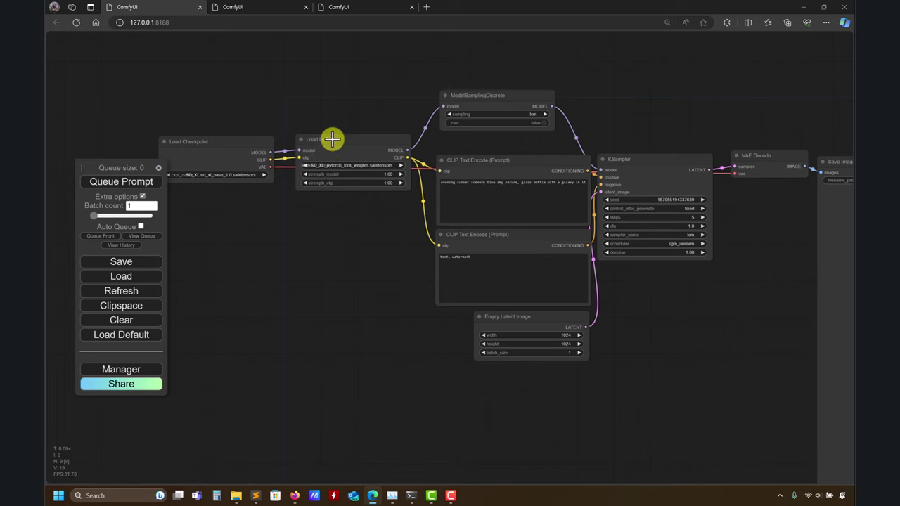
drag(317, 145, 323, 98)
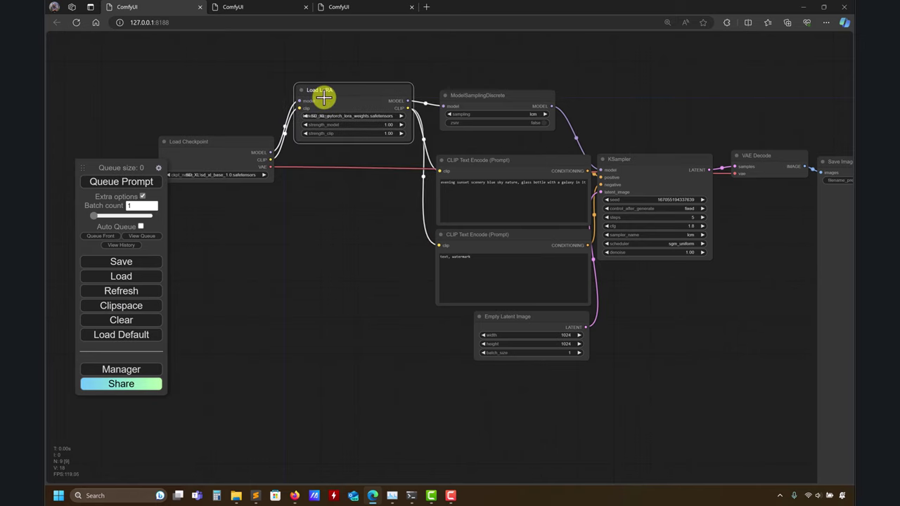
- Return to the regular LoRA workflow, shift its Load LoRA node slightly and review the chain through to Preview Image
click(255, 7)
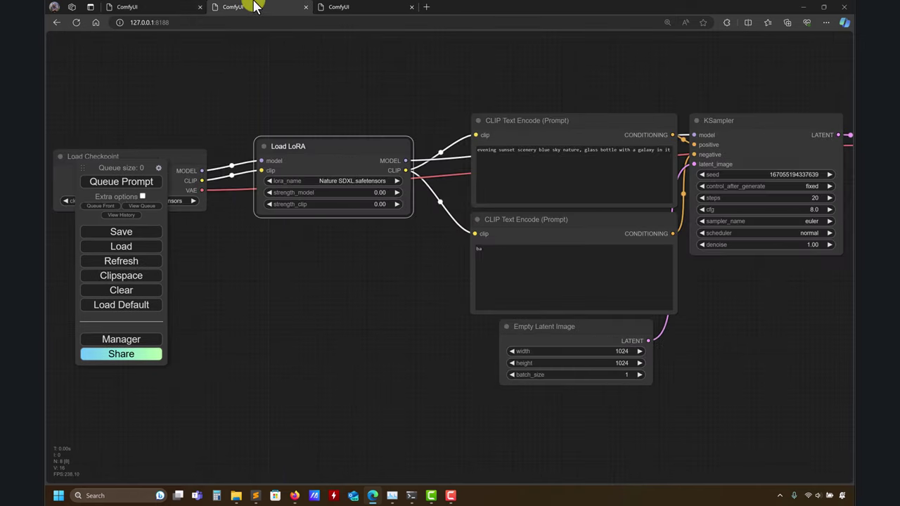
drag(307, 292, 360, 297)
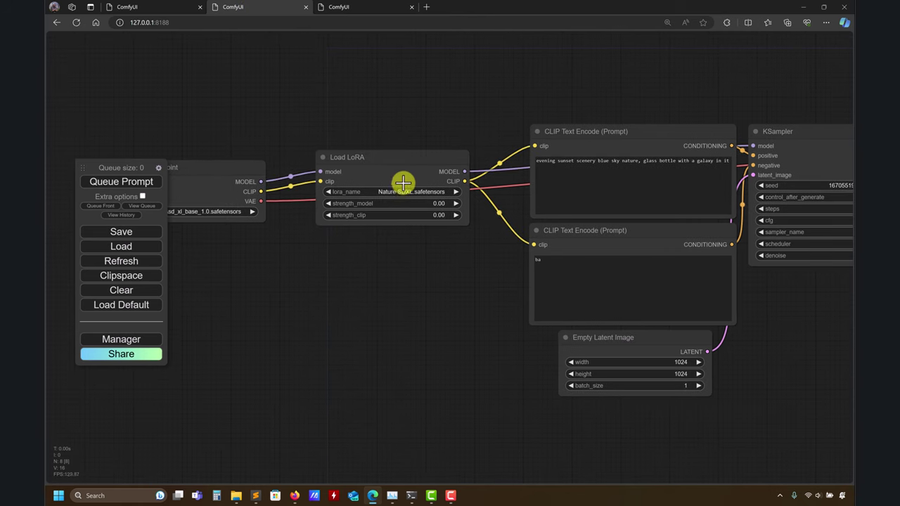
drag(393, 163, 388, 171)
drag(404, 283, 399, 280)
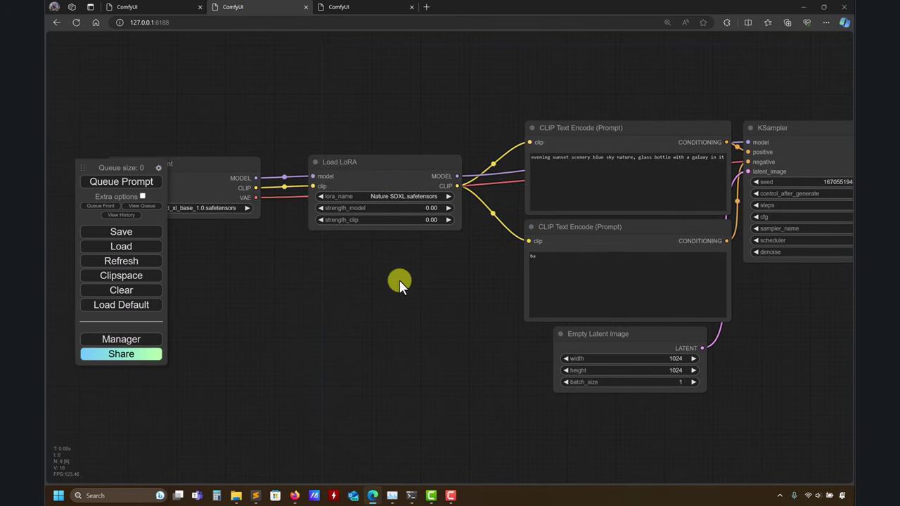
drag(382, 355, 118, 265)
drag(603, 350, 583, 375)
scroll(583, 376, down, 2)
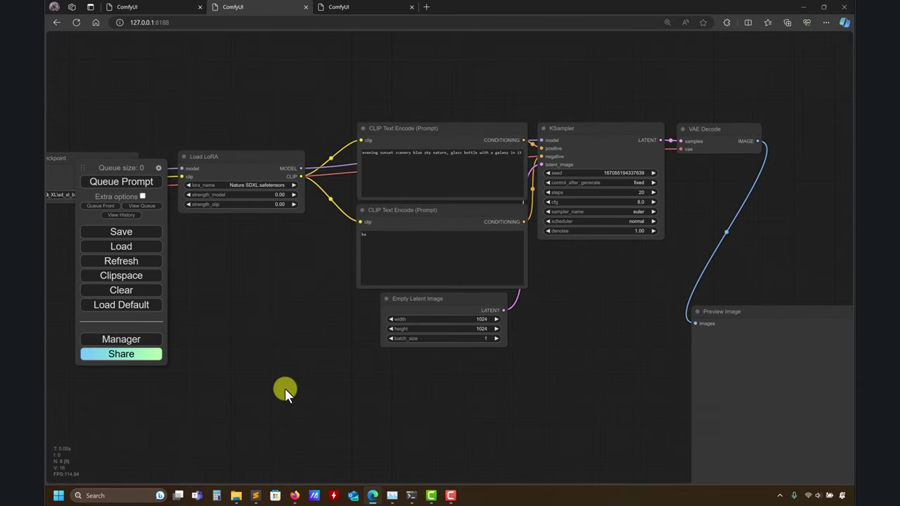
- Compare the regular LoRA, LCM and default workflows across the three open instances, noting their Load LoRA nodes and prompts
drag(173, 217, 258, 222)
click(125, 6)
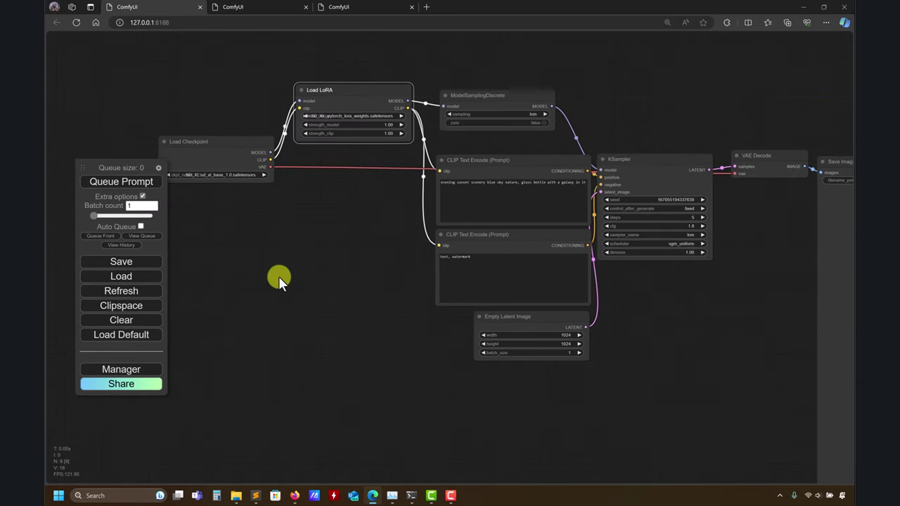
scroll(281, 278, down, 1)
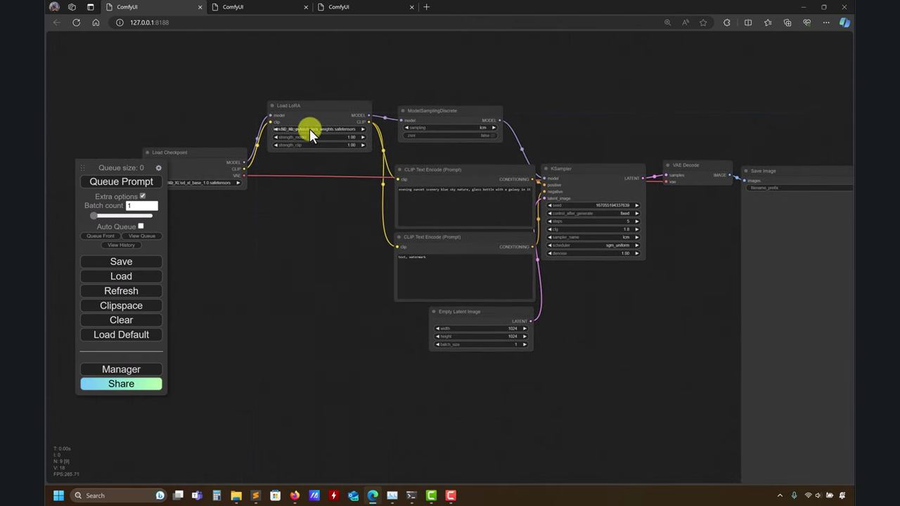
click(349, 7)
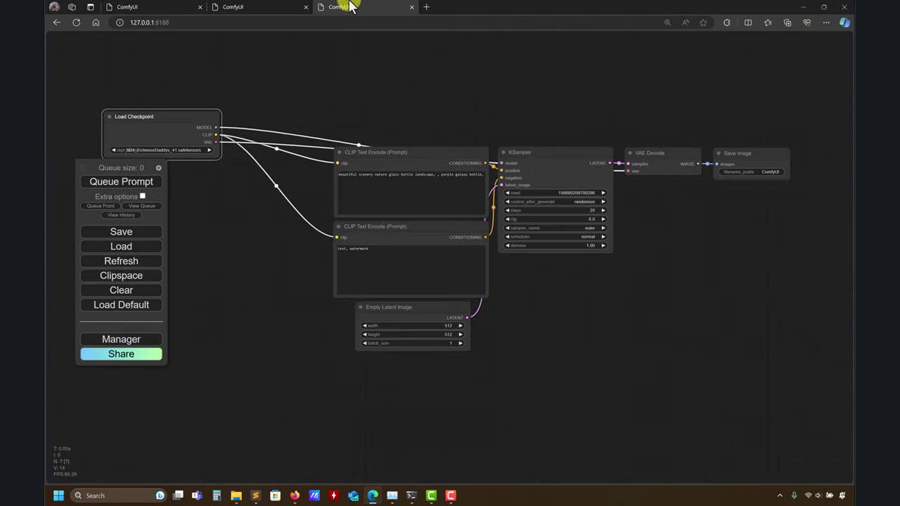
click(158, 7)
click(455, 192)
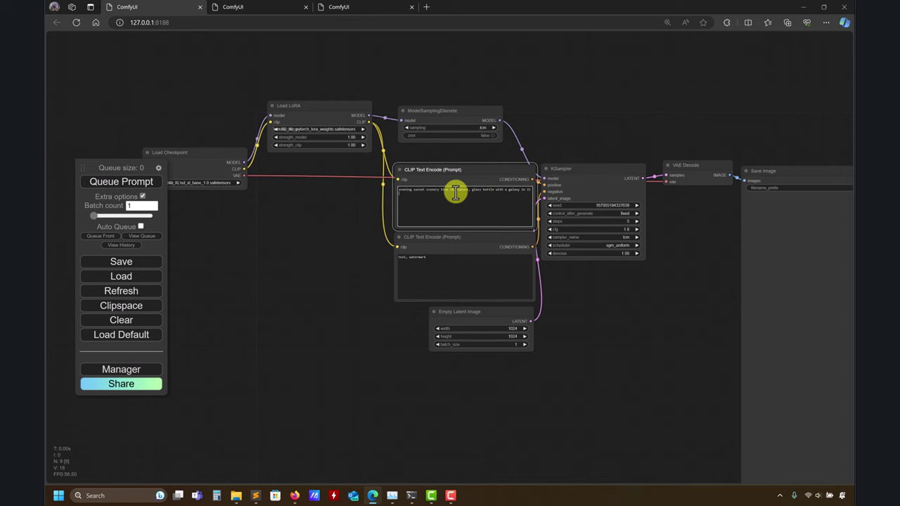
click(327, 7)
- Reload the third ComfyUI instance, queue its workflow and compare it with the regular LoRA workflow in the second instance
click(78, 22)
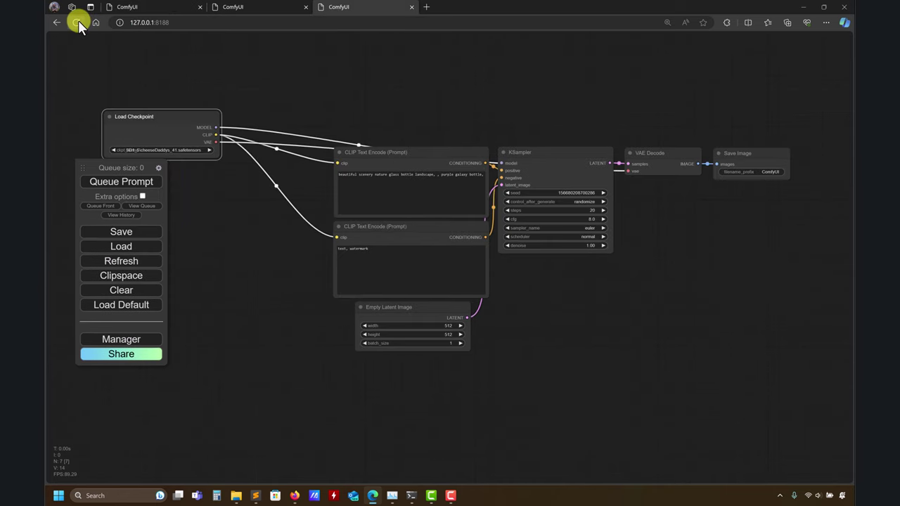
click(121, 182)
drag(247, 403, 253, 320)
scroll(316, 369, down, 2)
scroll(341, 353, down, 1)
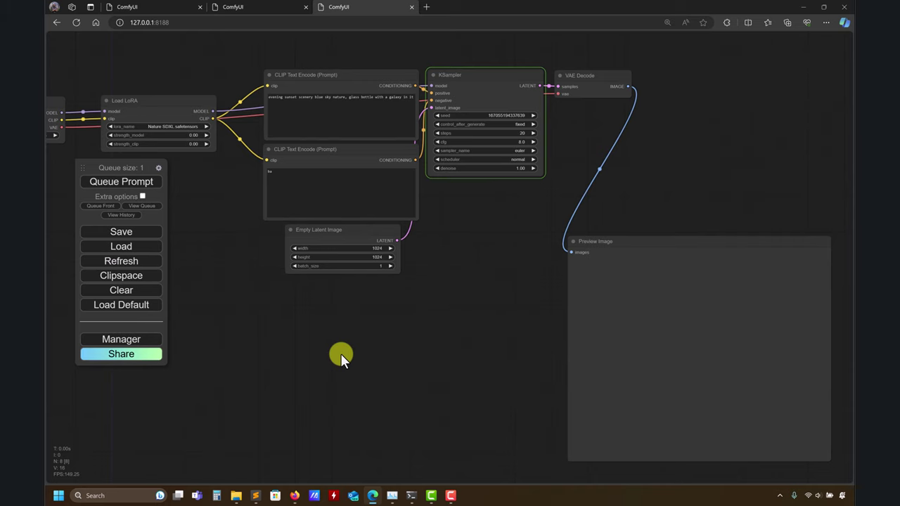
drag(341, 357, 373, 360)
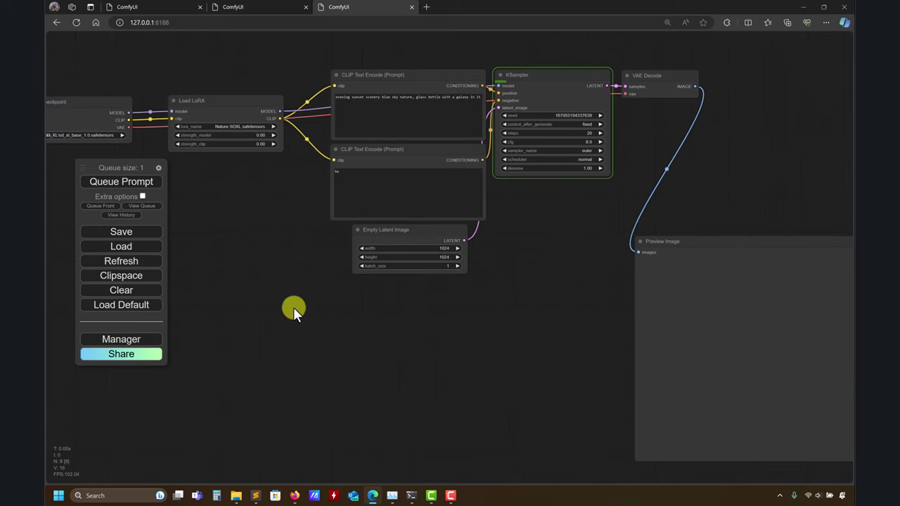
drag(294, 309, 377, 333)
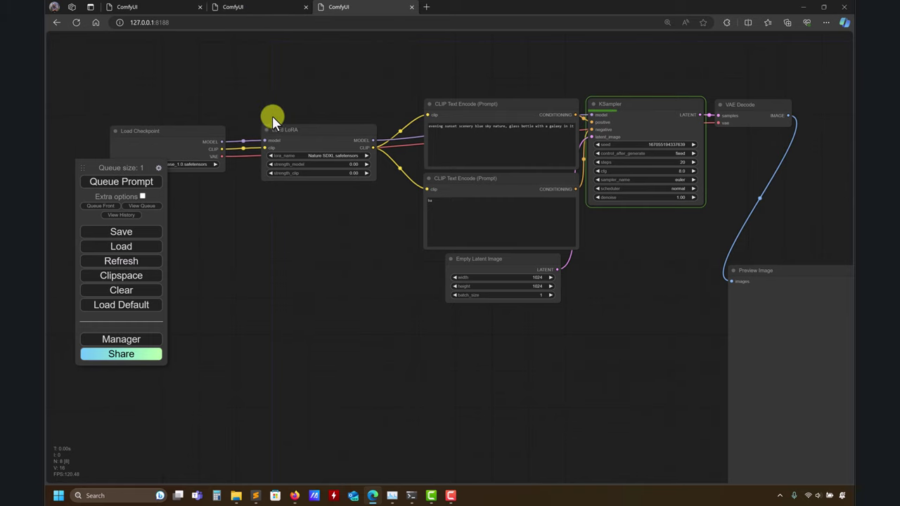
click(251, 6)
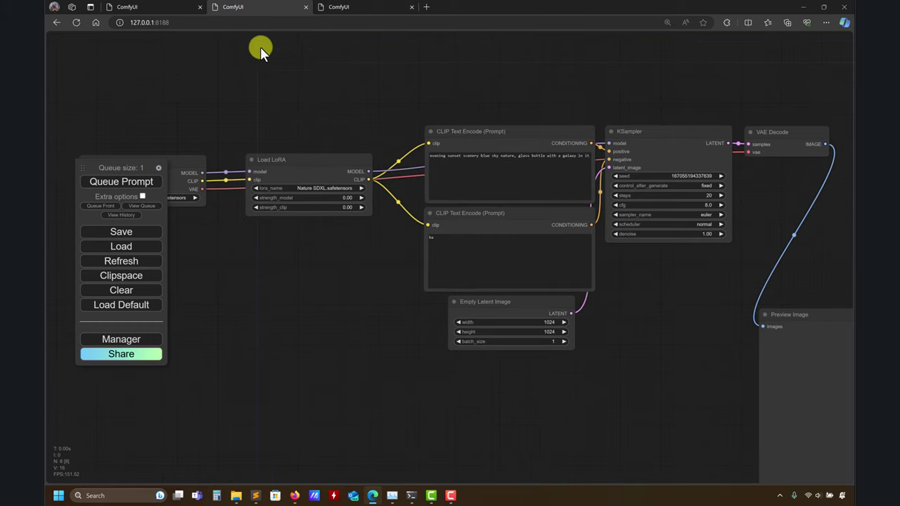
click(339, 7)
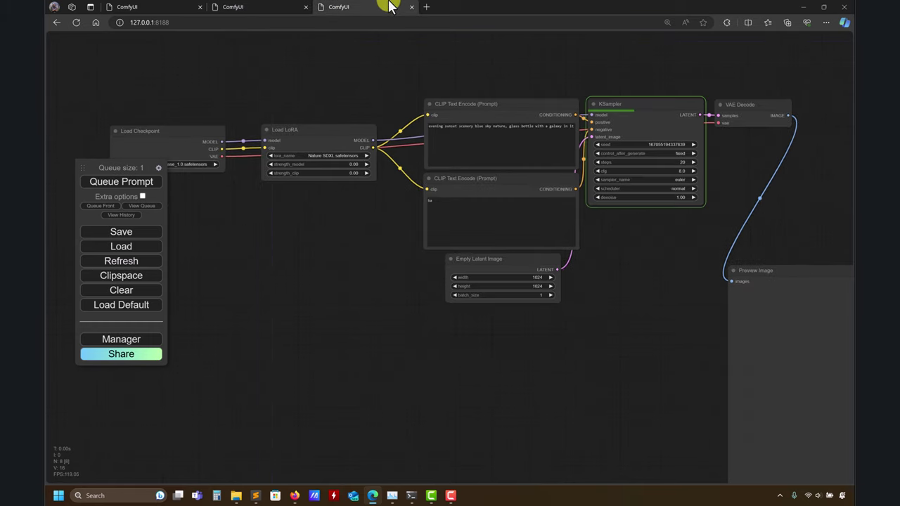
- Clear the workflow in the third ComfyUI instance and load the default workflow
click(123, 289)
click(494, 70)
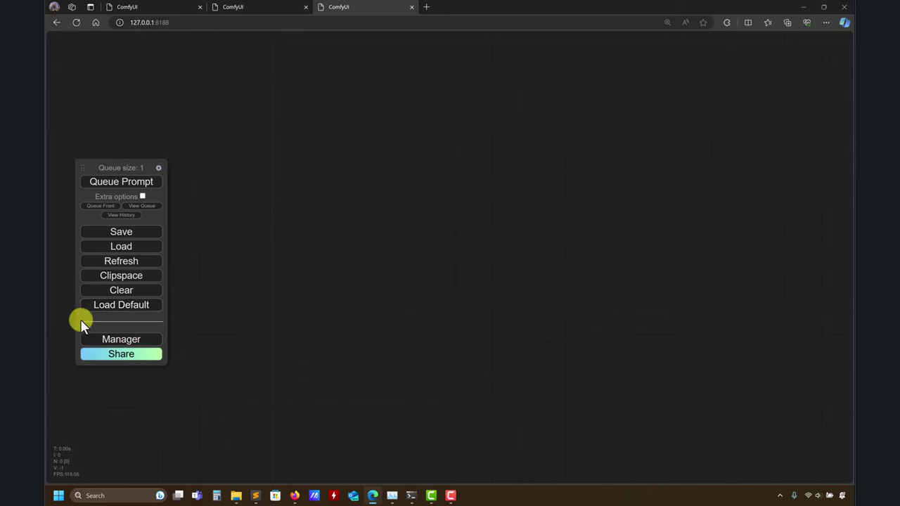
click(112, 307)
click(492, 70)
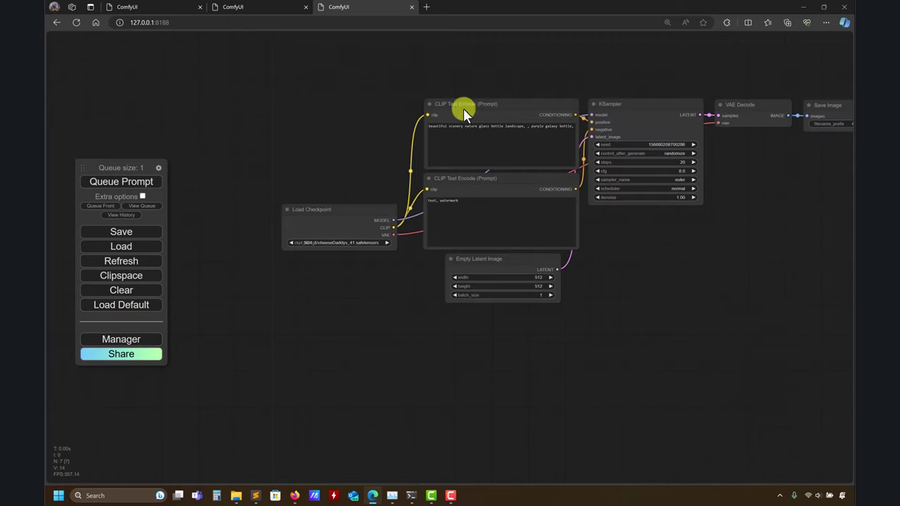
drag(373, 310, 331, 348)
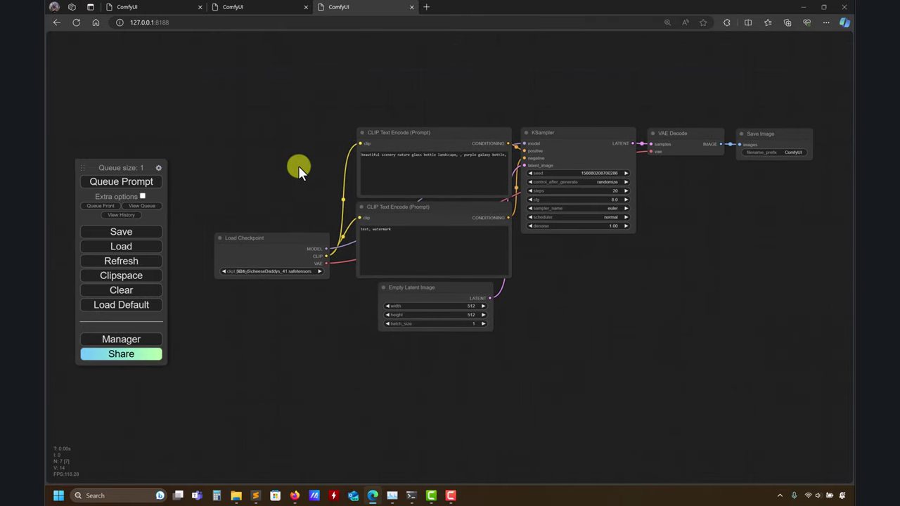
- Replace the default workflow's positive prompt with the "evening sunset scenery blue sky nature, glass bottle with a galaxy in it" prompt copied from the LoRA workflow
click(240, 7)
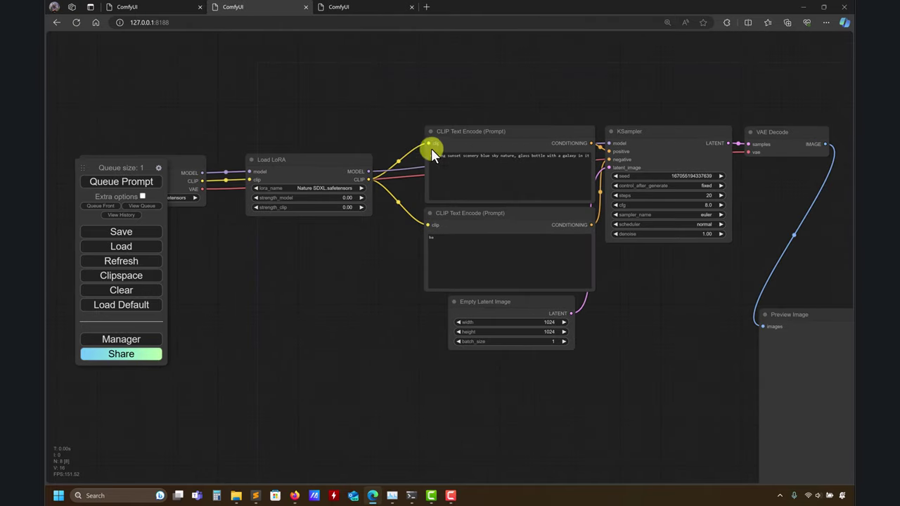
click(460, 155)
key(ctrl+a)
key(ctrl+c)
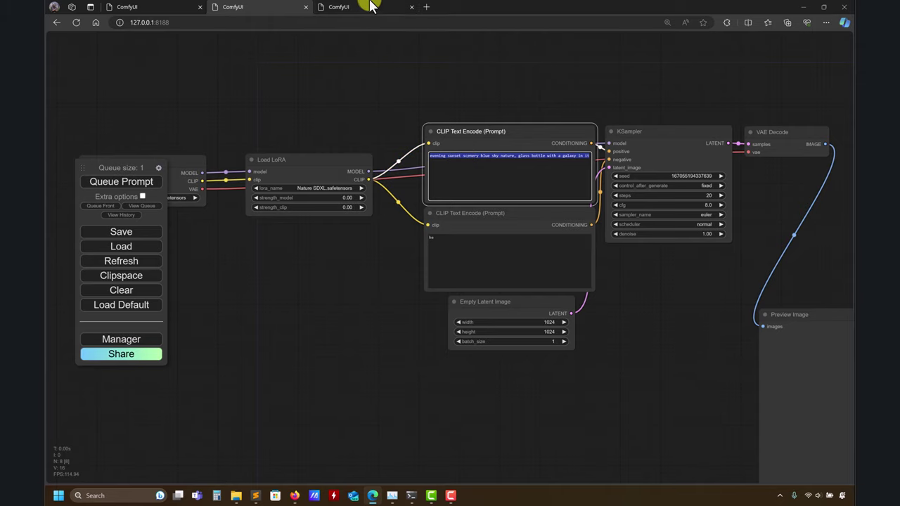
click(368, 7)
click(402, 157)
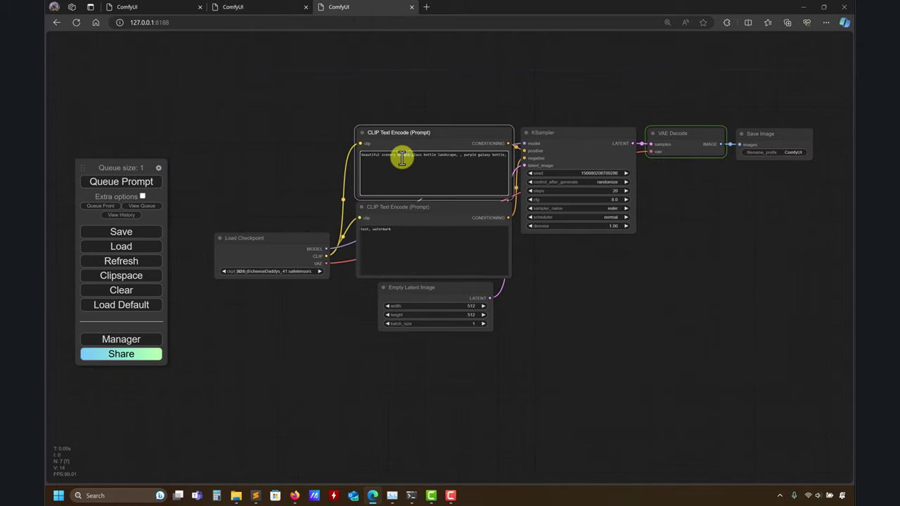
key(ctrl+a)
key(ctrl+v)
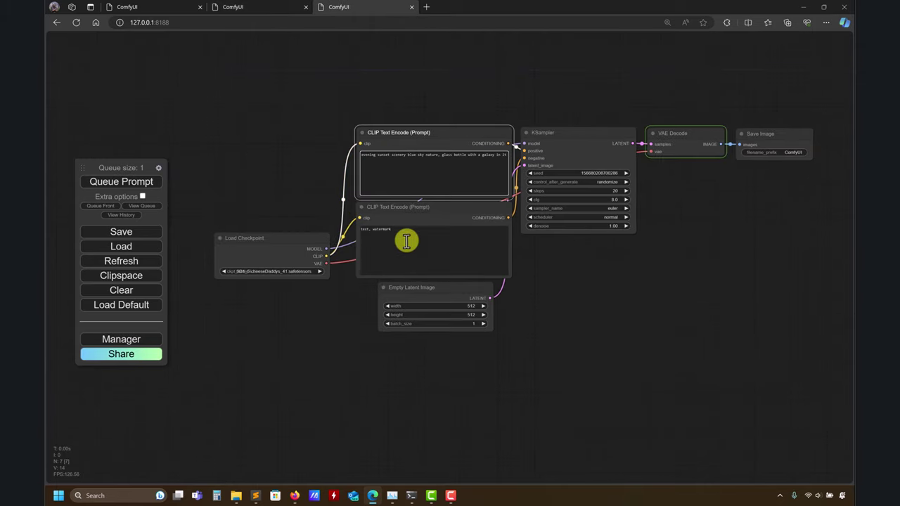
- Check the KSampler seed in the regular LoRA workflow, leave it as is and return to the third instance
click(232, 6)
click(678, 176)
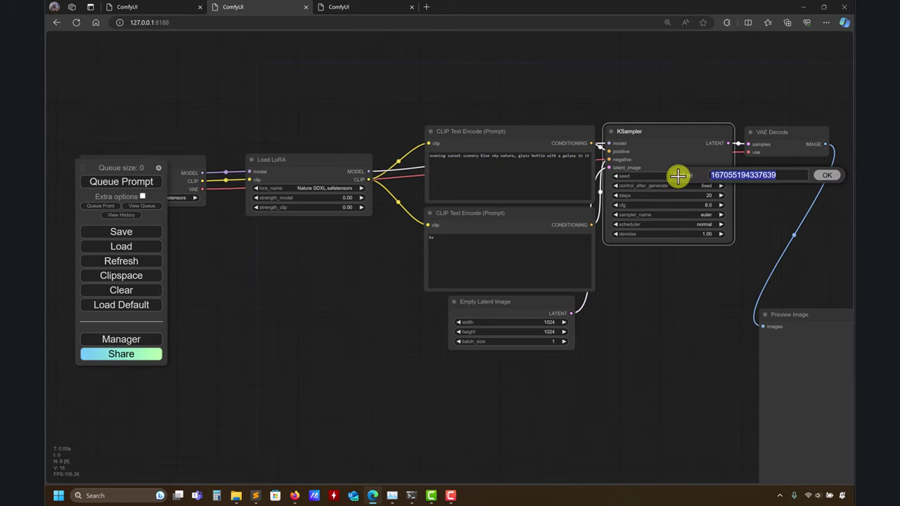
click(827, 175)
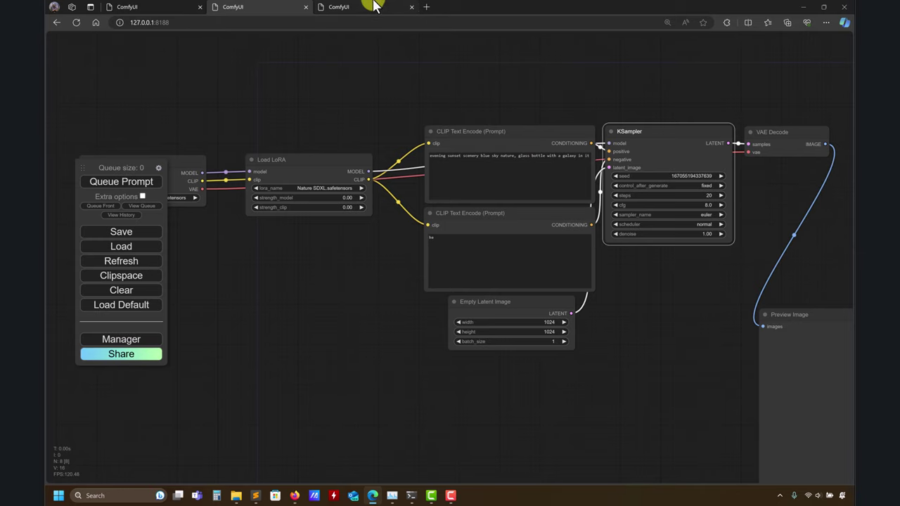
click(369, 7)
- Load the workflow from SDXL_BASE.png in the outputs-for-compariosn folder inside LCM Examples into the third ComfyUI instance
mouse_move(237, 496)
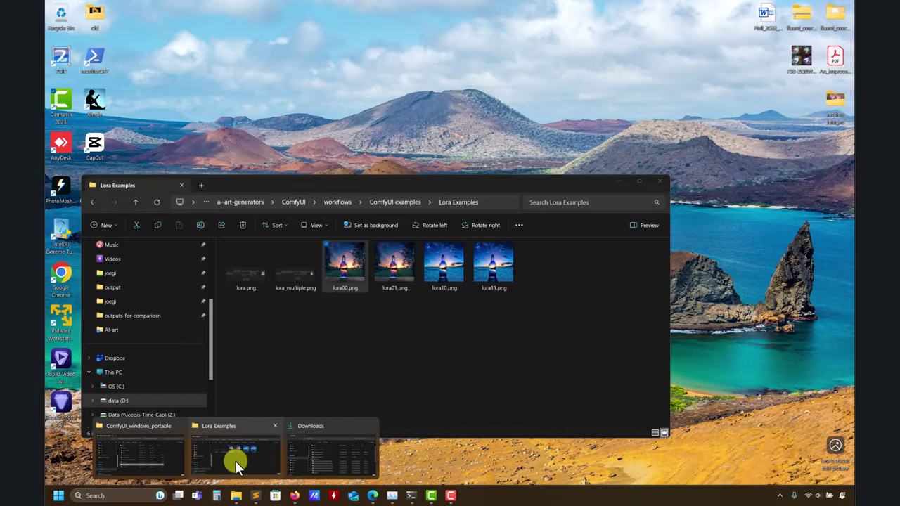
click(235, 460)
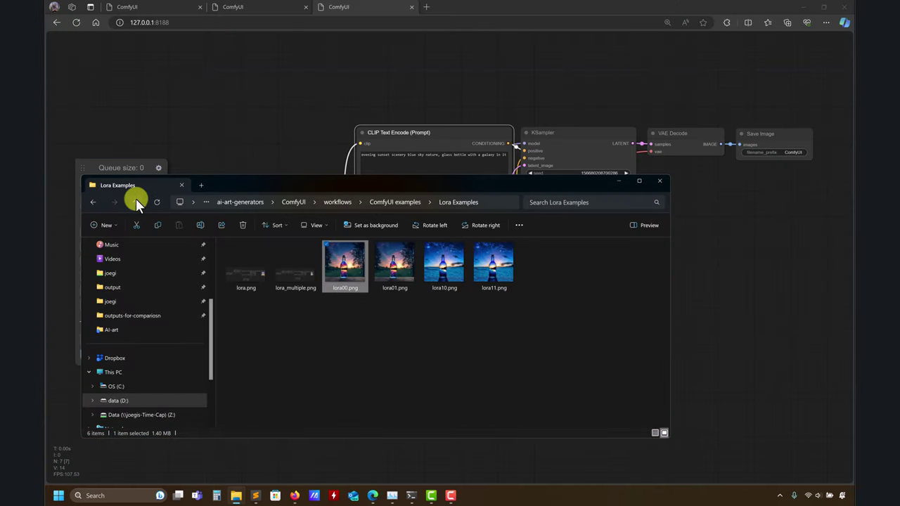
click(135, 200)
click(136, 200)
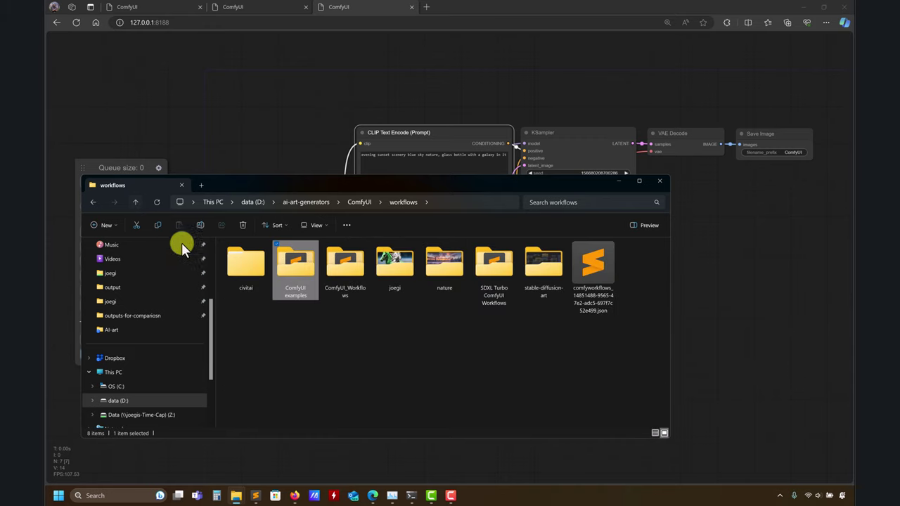
double_click(296, 268)
double_click(269, 315)
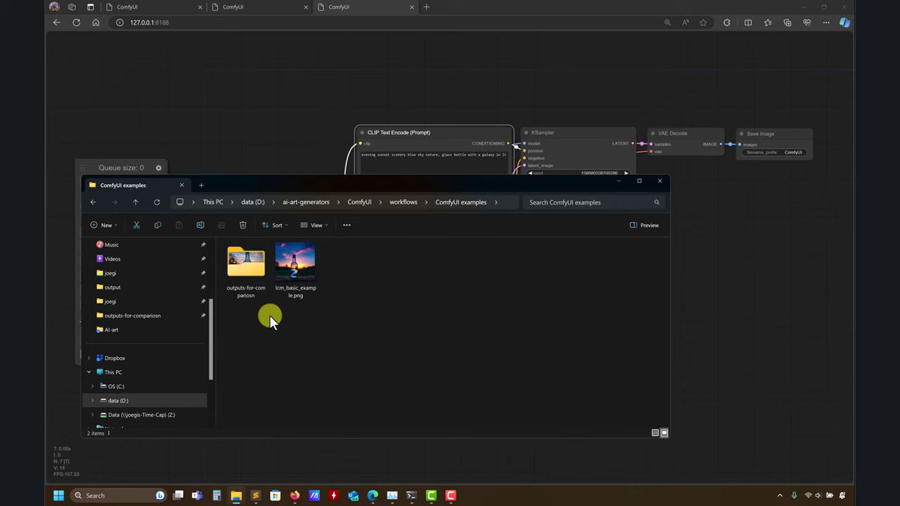
double_click(243, 256)
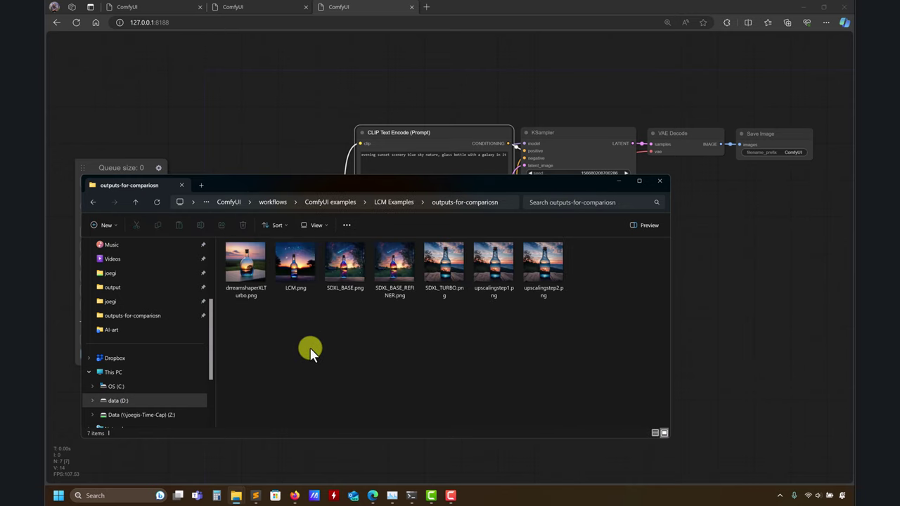
drag(339, 297, 254, 94)
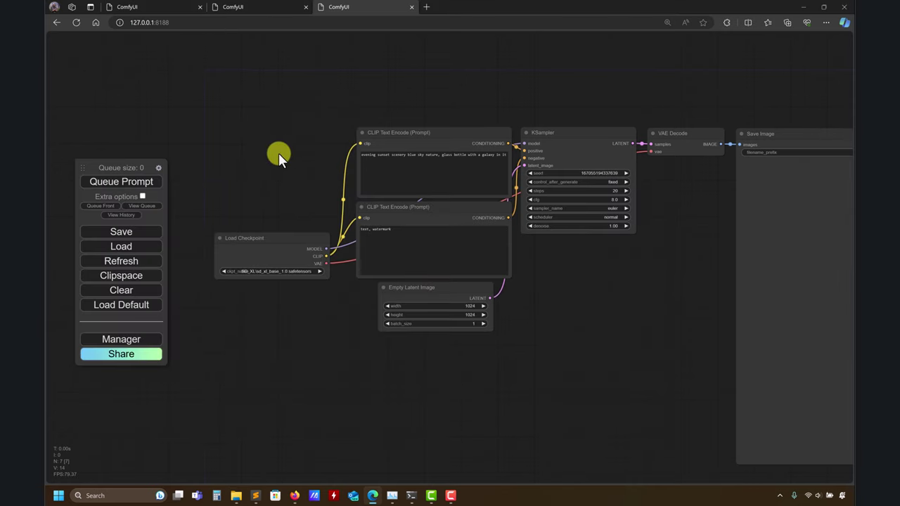
- Queue the SDXL base workflow and move its Load Checkpoint node up, above the level of the prompt nodes
drag(543, 329, 436, 317)
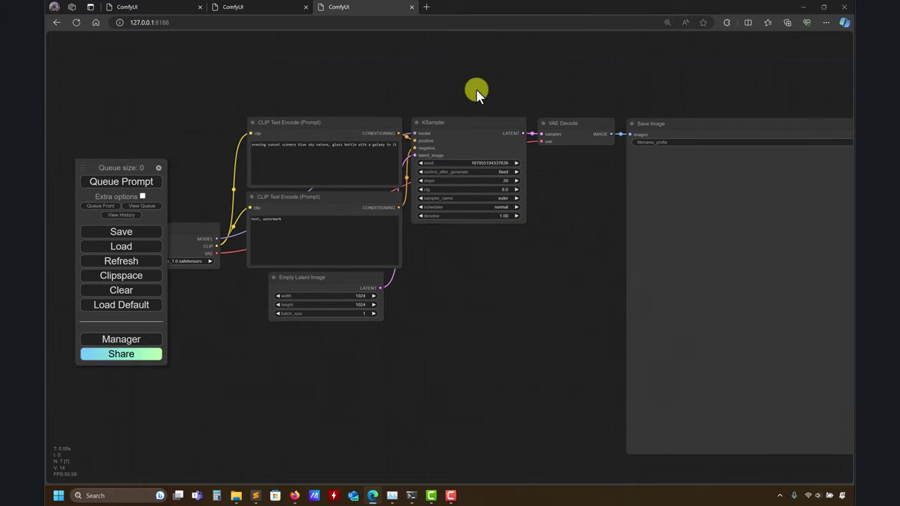
drag(519, 295, 583, 305)
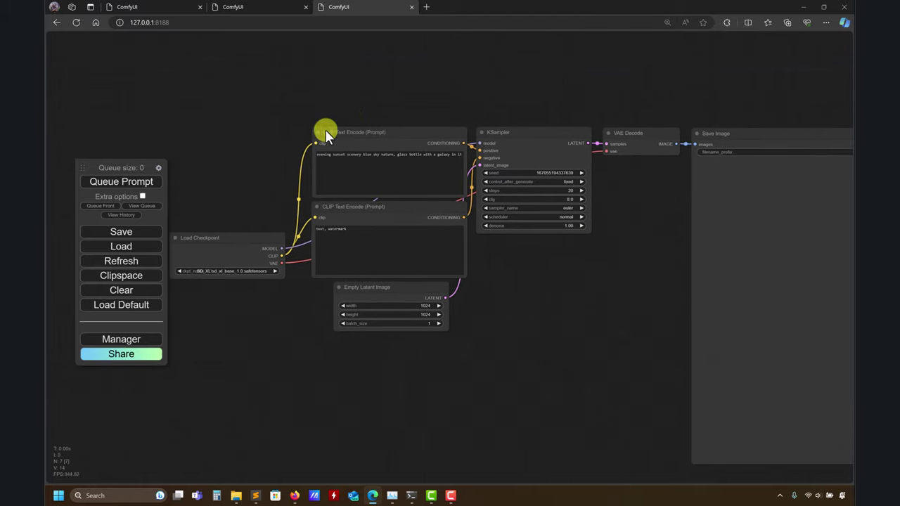
click(140, 180)
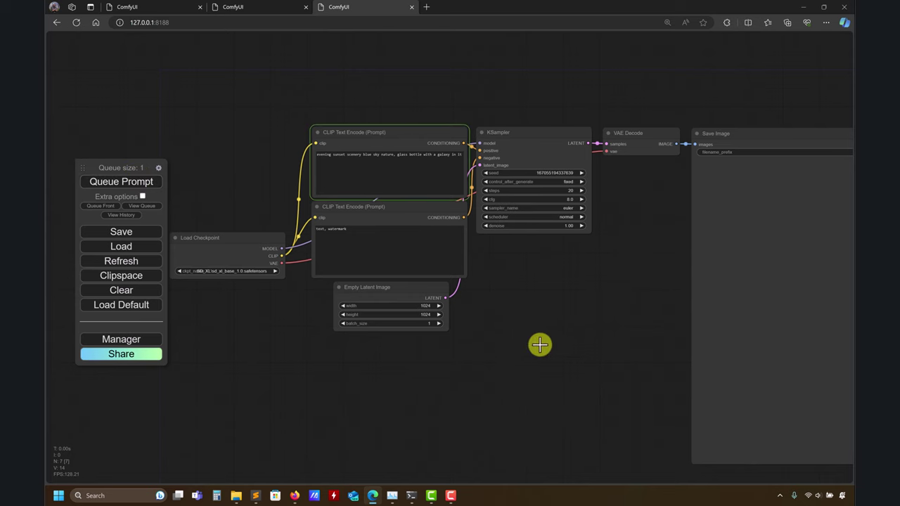
drag(559, 350, 569, 326)
drag(241, 218, 211, 87)
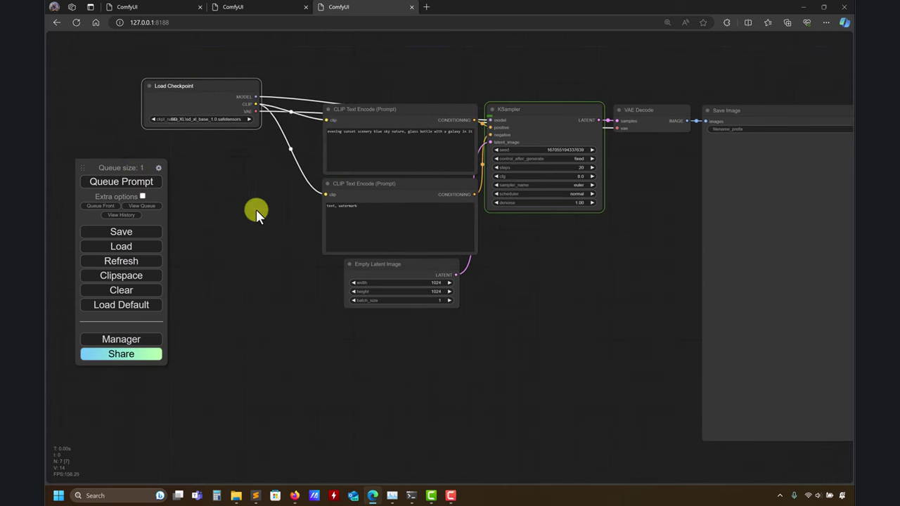
drag(517, 297, 458, 284)
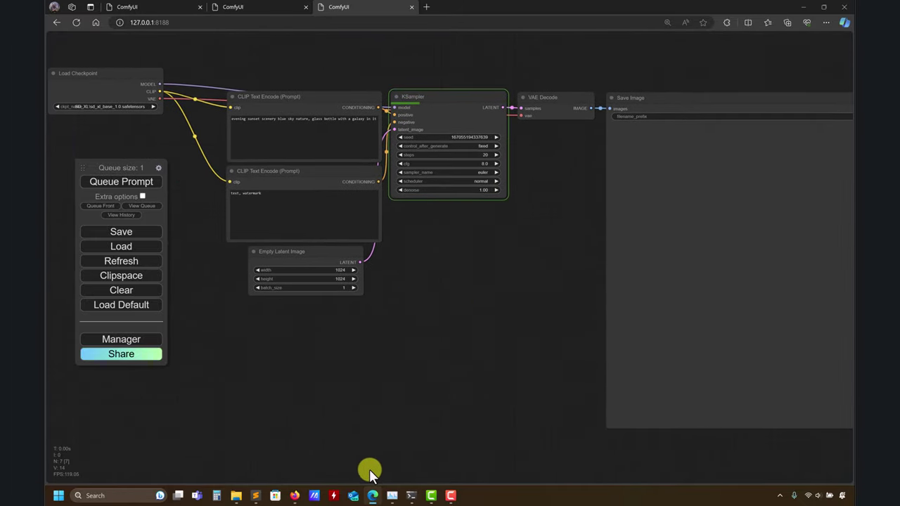
drag(450, 227, 423, 258)
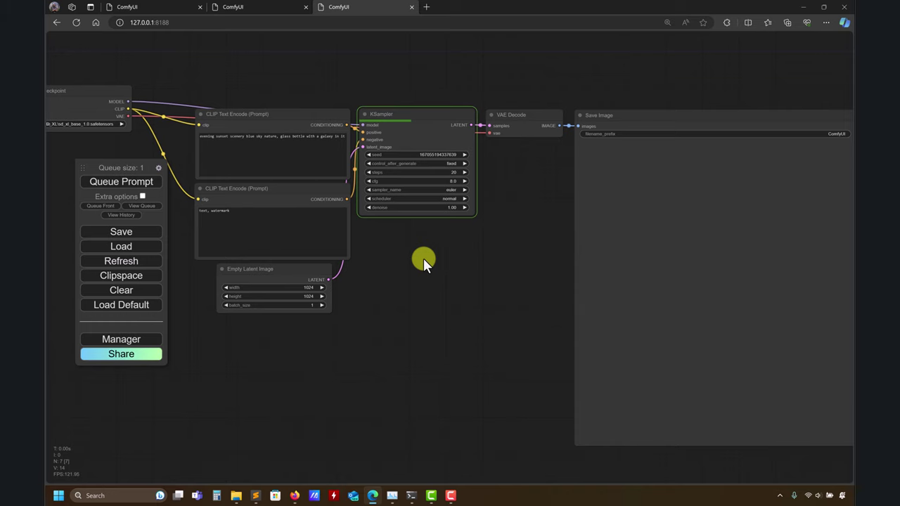
drag(423, 258, 456, 245)
- Switch to prompts.txt in Sublime Text and review the Timings notes for the LCM, base, standard LoRA, refiner and turbo workflows
click(255, 494)
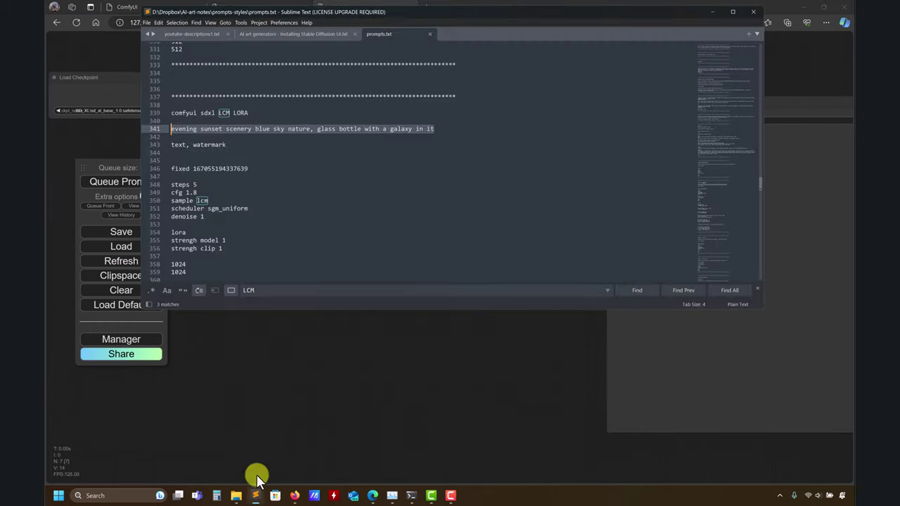
scroll(271, 217, down, 7)
scroll(271, 218, down, 3)
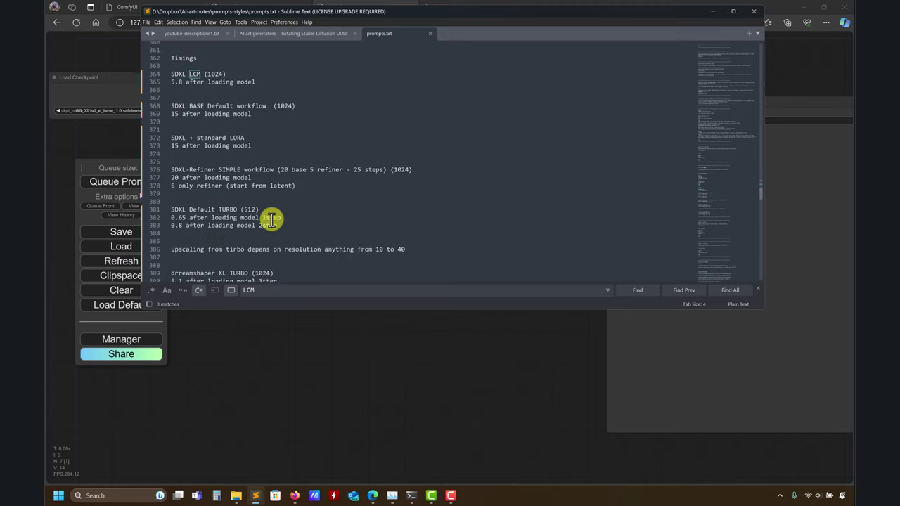
scroll(271, 220, down, 1)
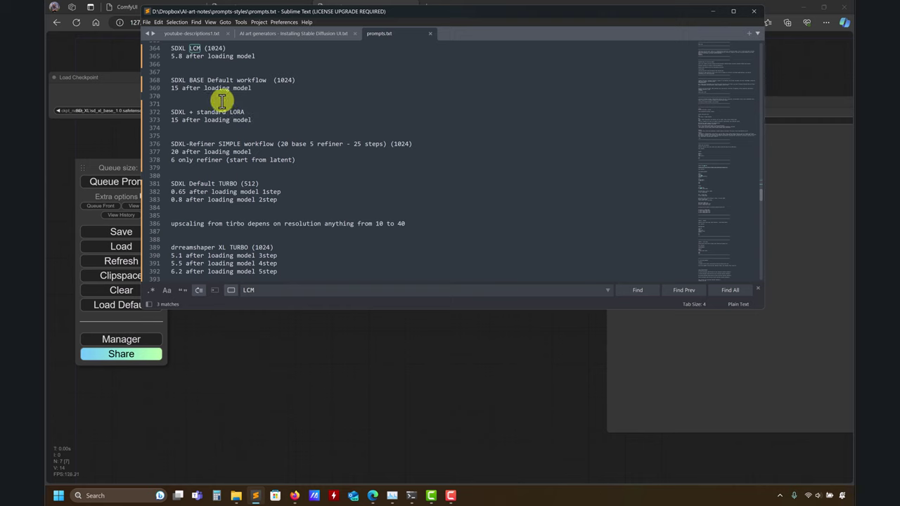
scroll(227, 88, up, 1)
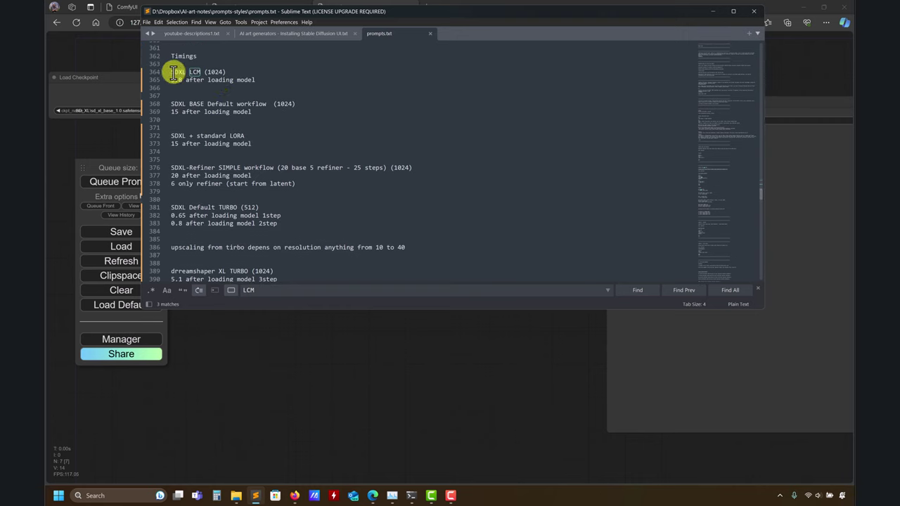
- Check the SDXL BASE timing in the notes, return to ComfyUI and move the Load Checkpoint node level with the prompt nodes
drag(188, 104, 295, 105)
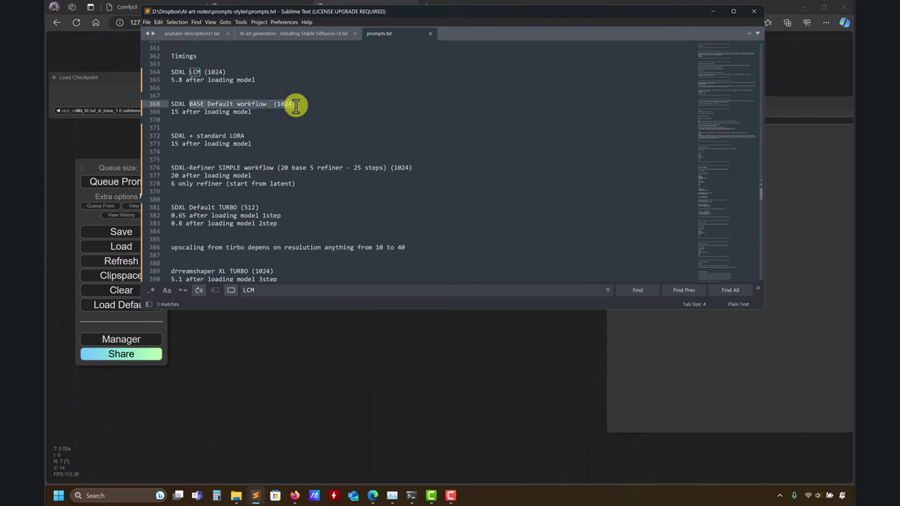
click(259, 112)
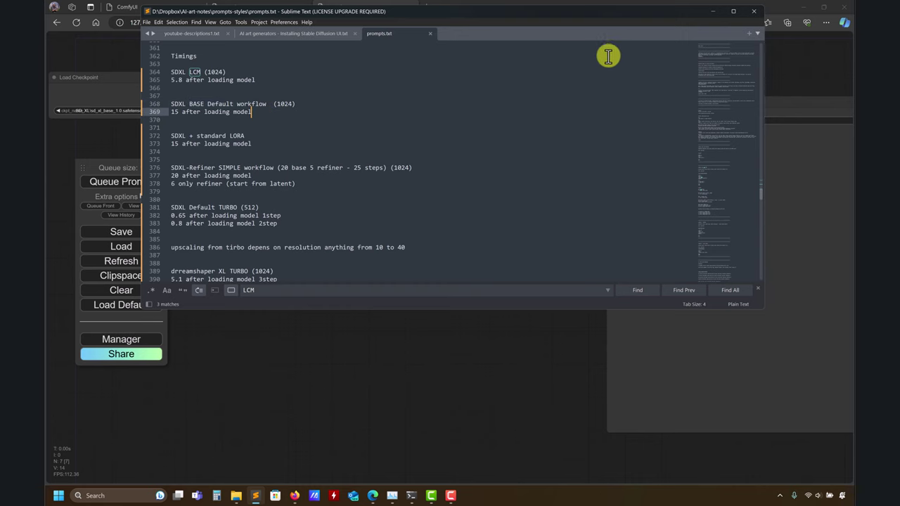
click(713, 12)
drag(461, 331, 519, 321)
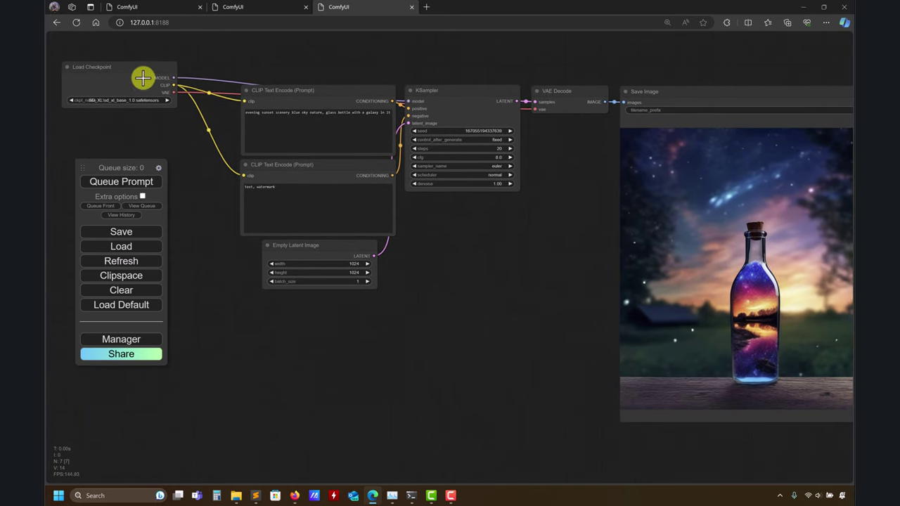
drag(145, 77, 166, 97)
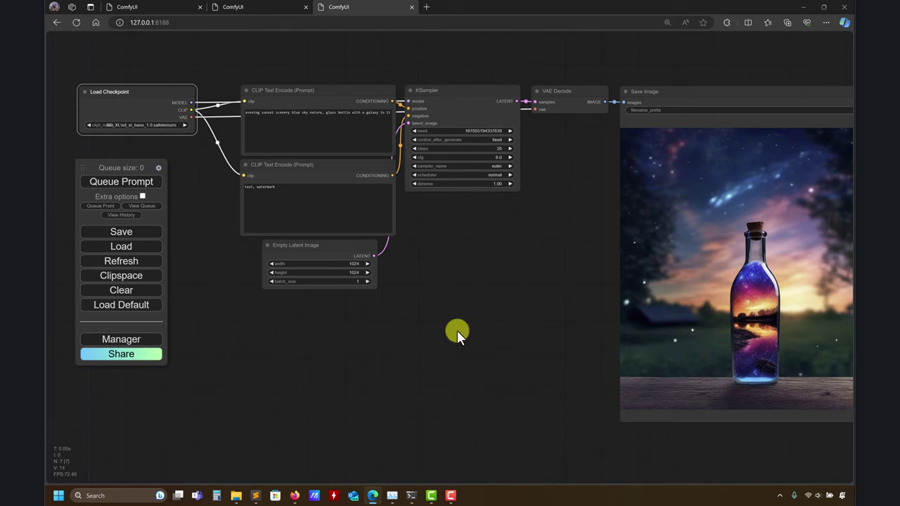
- Return to the first ComfyUI instance and examine the LCM workflow's nodes from Load Checkpoint and Load LoRA to Save Image
click(128, 7)
drag(323, 129, 317, 94)
drag(361, 324, 142, 122)
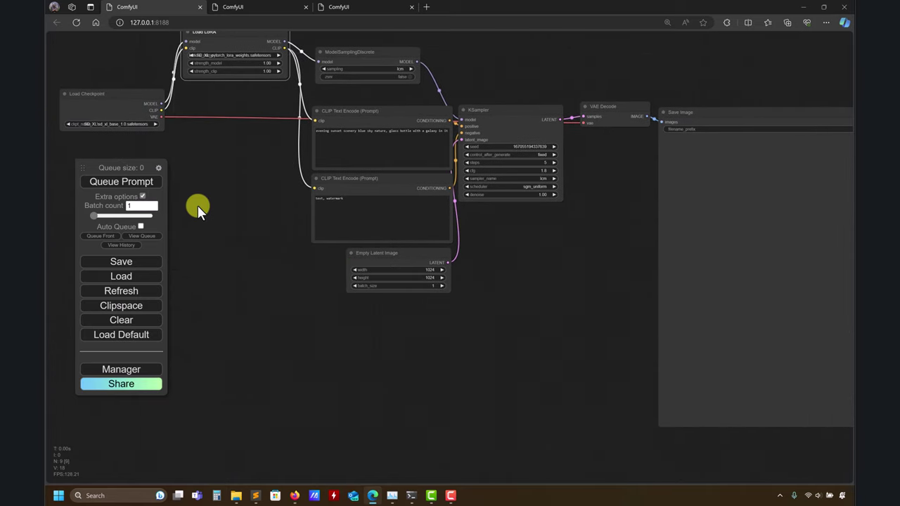
drag(585, 185, 509, 231)
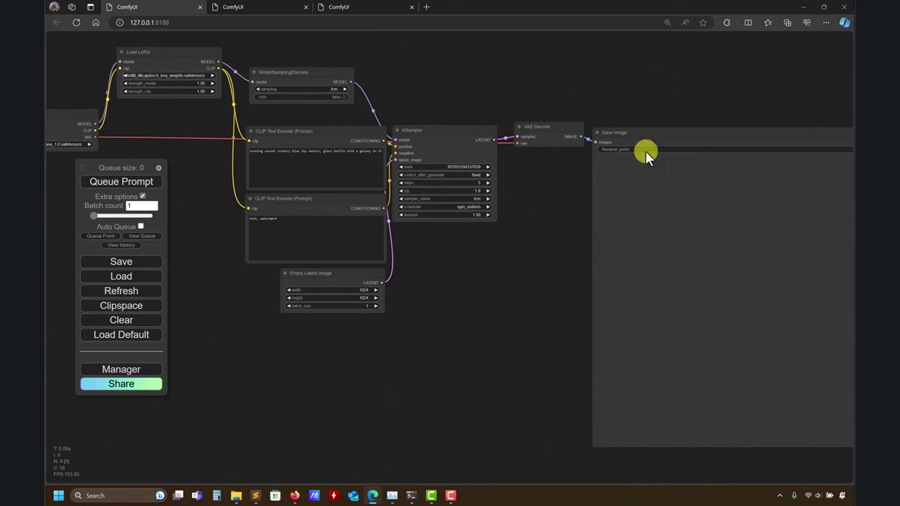
drag(507, 289, 543, 284)
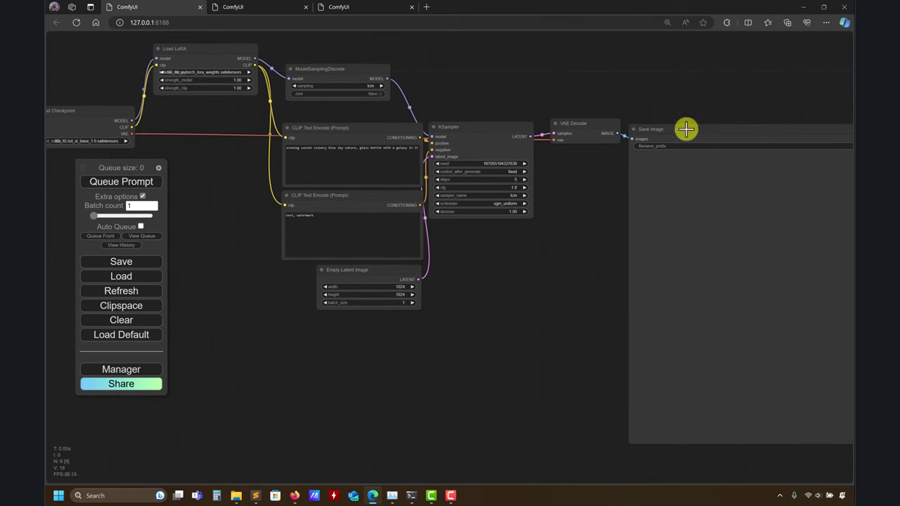
drag(539, 253, 584, 243)
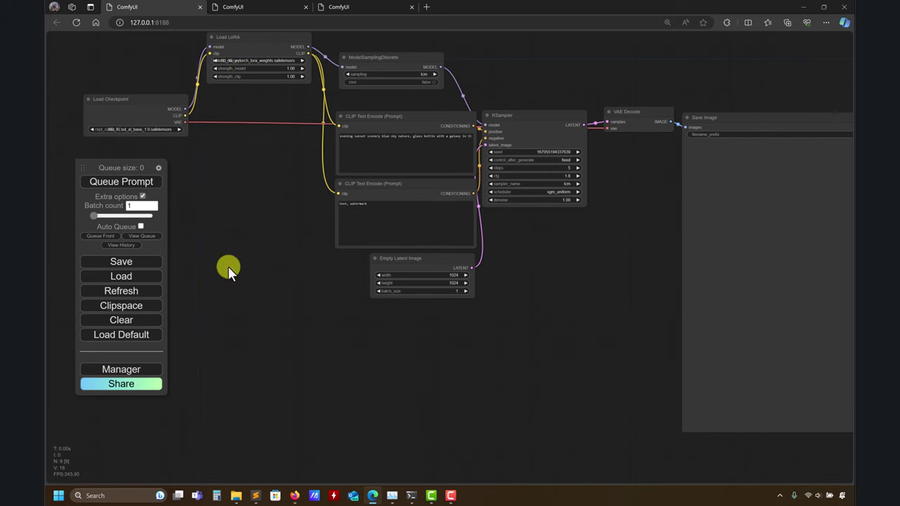
- Switch to File Explorer and go up from ComfyUI_windows_portable to the ai-art-generators folder on the data (D:) drive
mouse_move(235, 498)
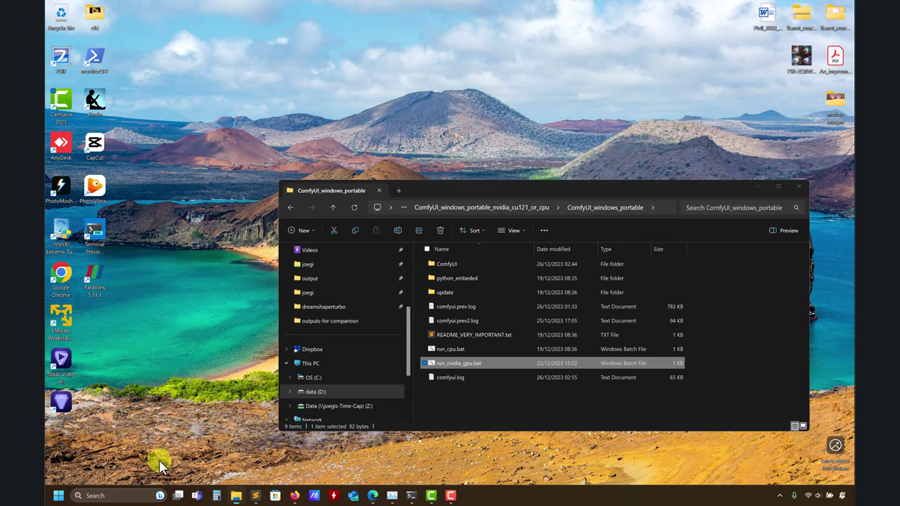
click(159, 460)
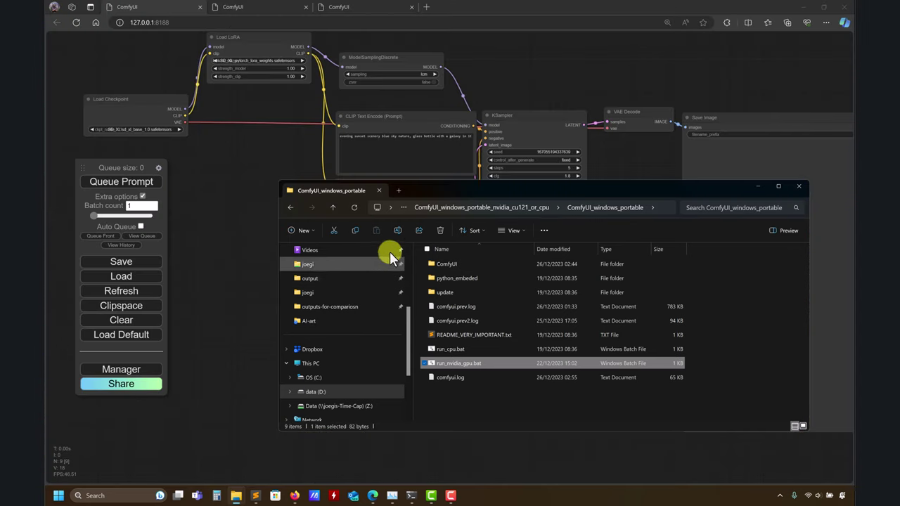
click(339, 208)
click(339, 208)
click(339, 208)
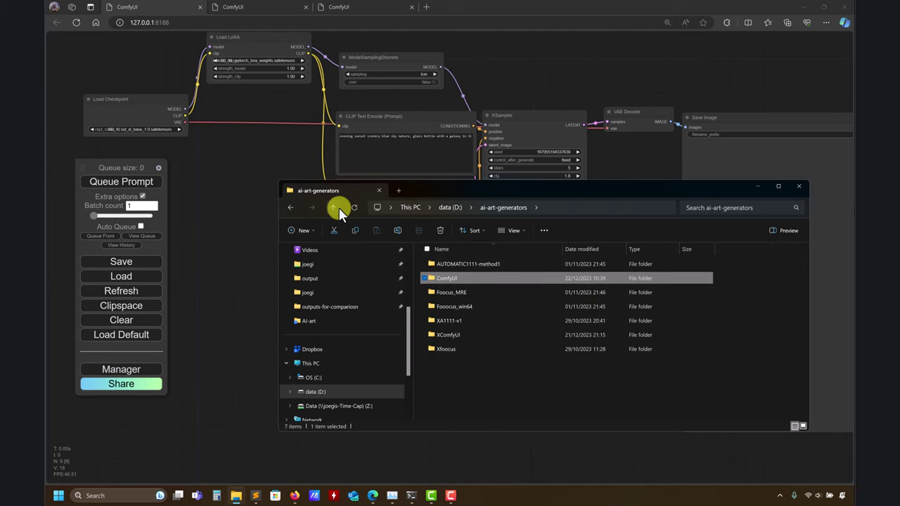
- Open the Lora folder under AUTOMATIC1111-method1, sd.webui, webui, models, and examine the LCM LoRA weight files in a maximized window
double_click(466, 266)
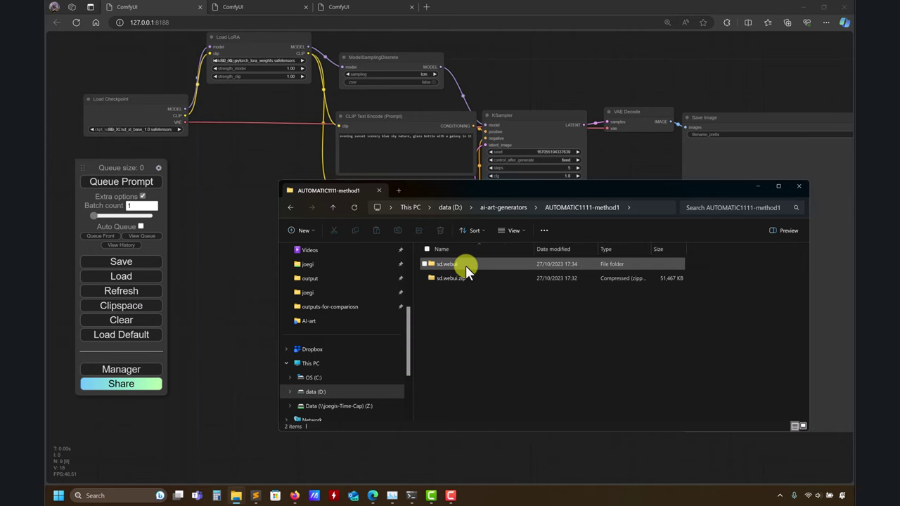
double_click(457, 265)
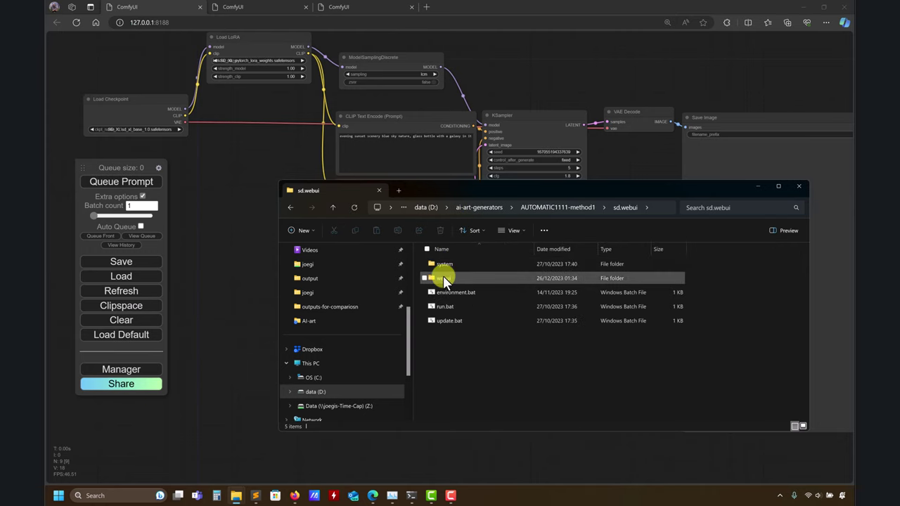
double_click(443, 277)
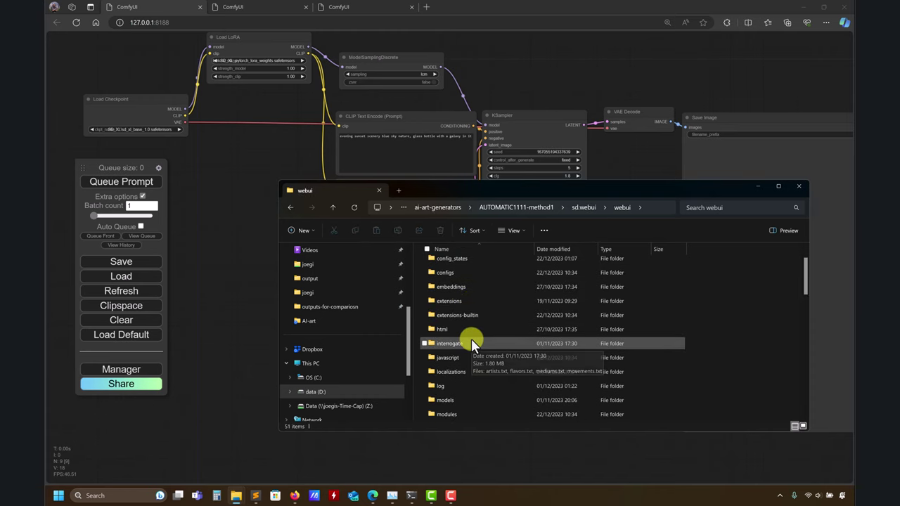
scroll(471, 339, down, 3)
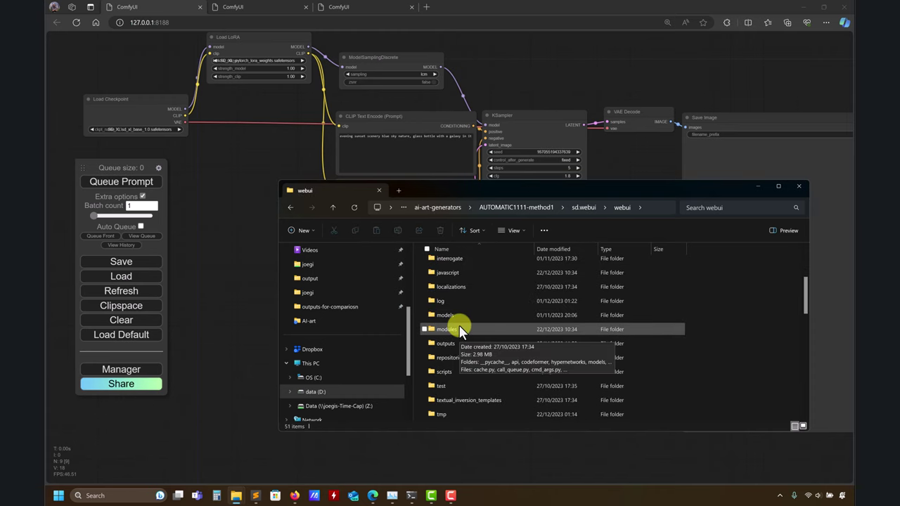
double_click(450, 315)
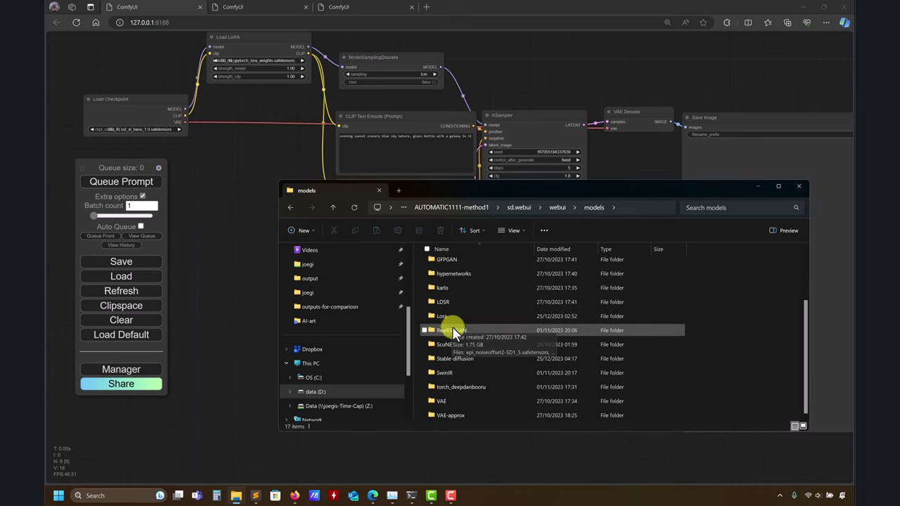
click(445, 317)
double_click(446, 317)
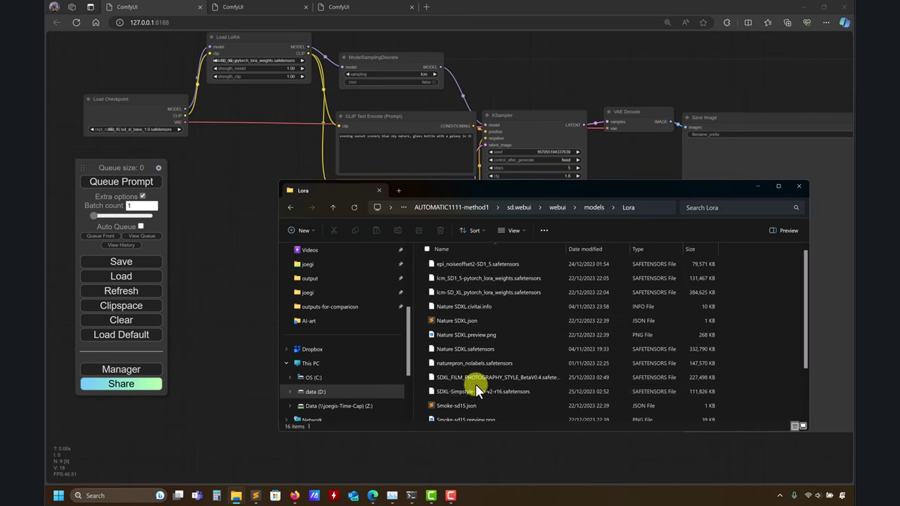
click(779, 185)
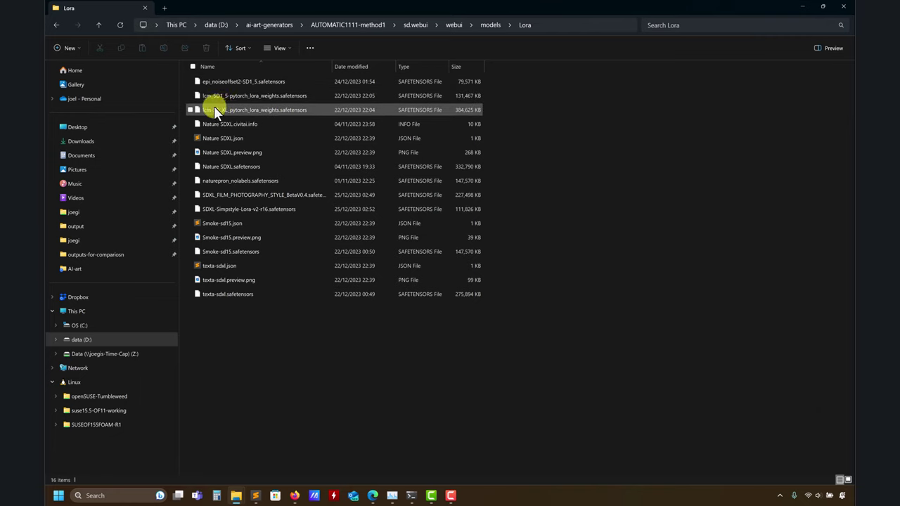
click(806, 8)
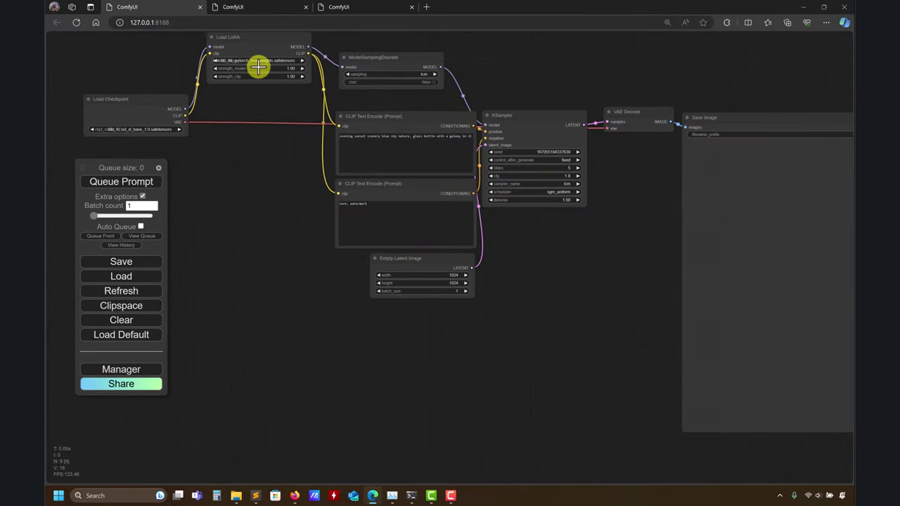
- Set the LCM workflow's KSampler cfg to 2.0, queue the prompt and glance at the SDXL base workflow while it generates
drag(250, 110, 244, 124)
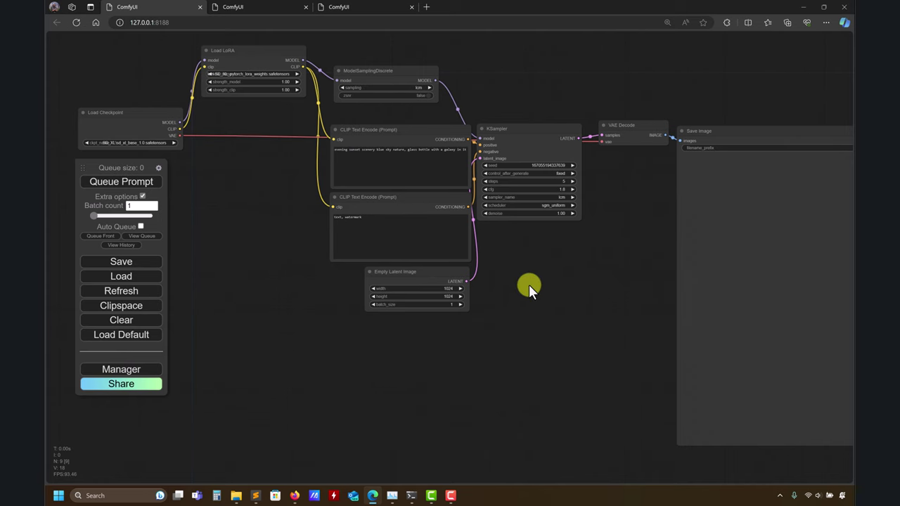
drag(529, 284, 478, 283)
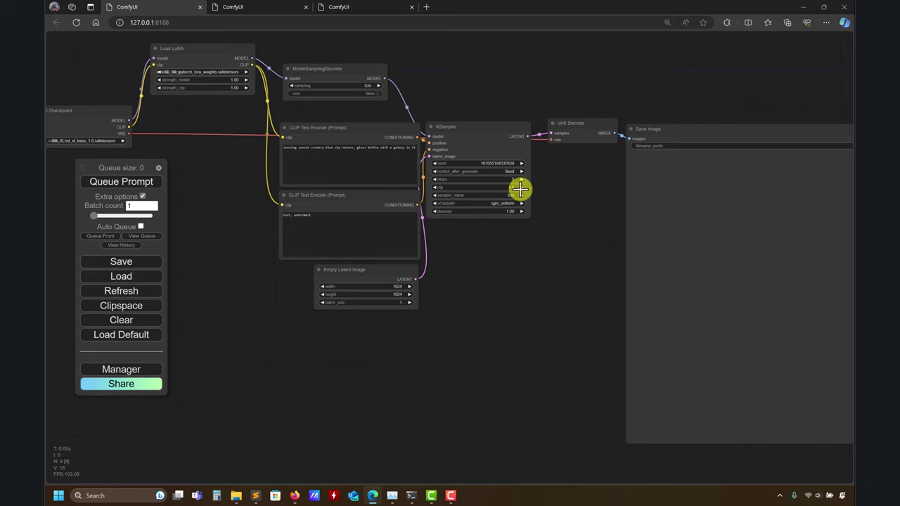
click(520, 188)
click(127, 182)
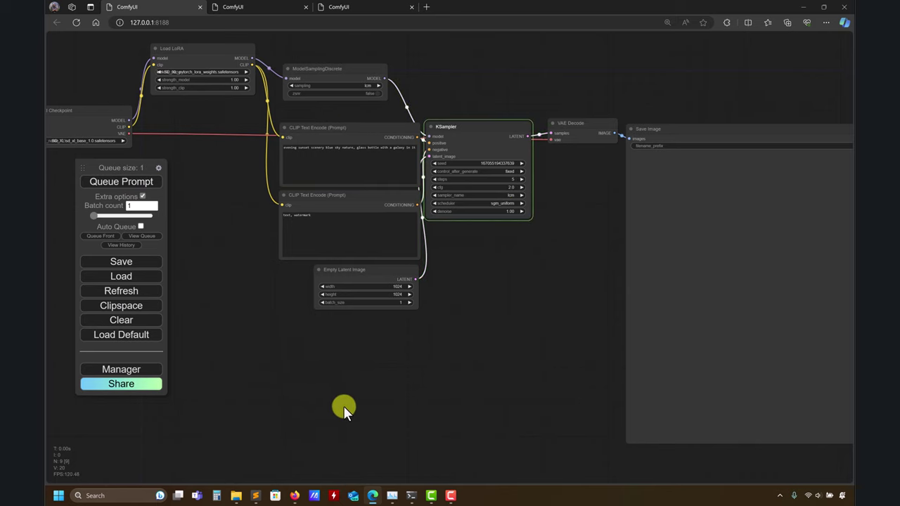
drag(382, 402, 415, 401)
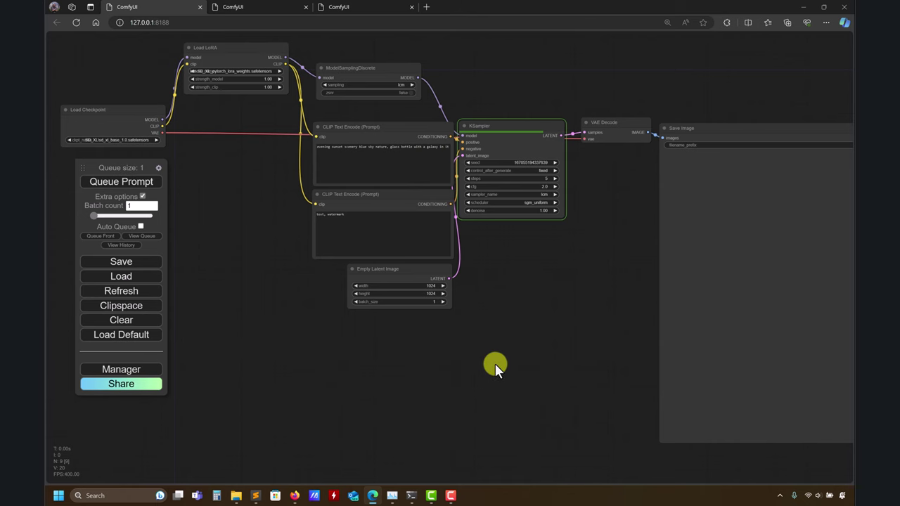
click(341, 7)
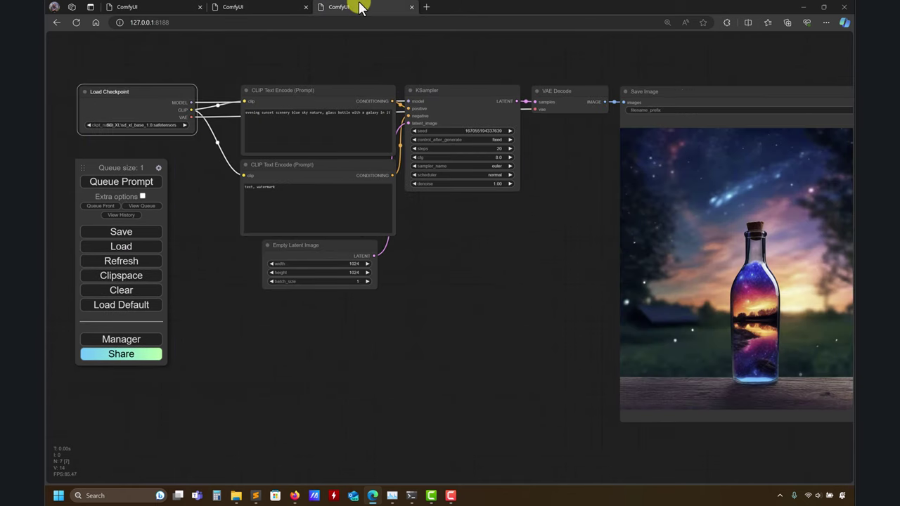
click(171, 7)
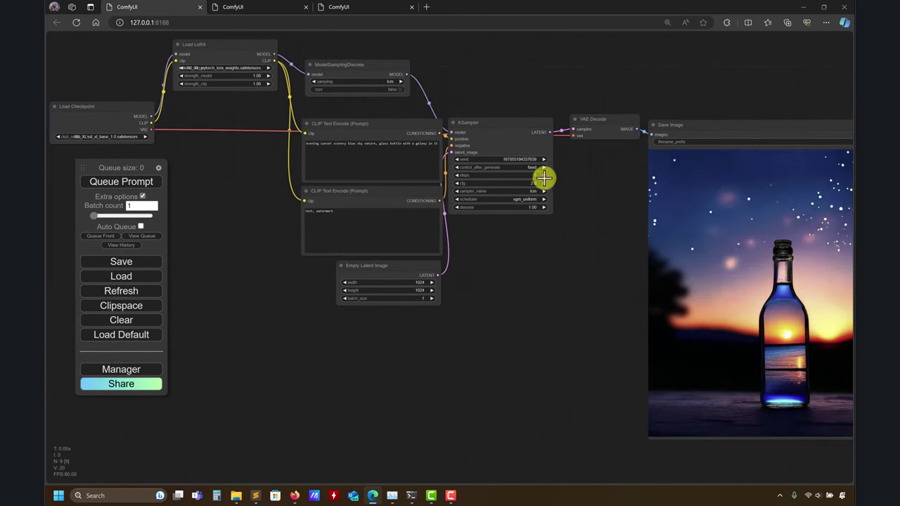
- Try a generation of the LCM workflow at cfg 2.1, set the KSampler cfg back to 2.0 and queue it again
key(ctrl+Return)
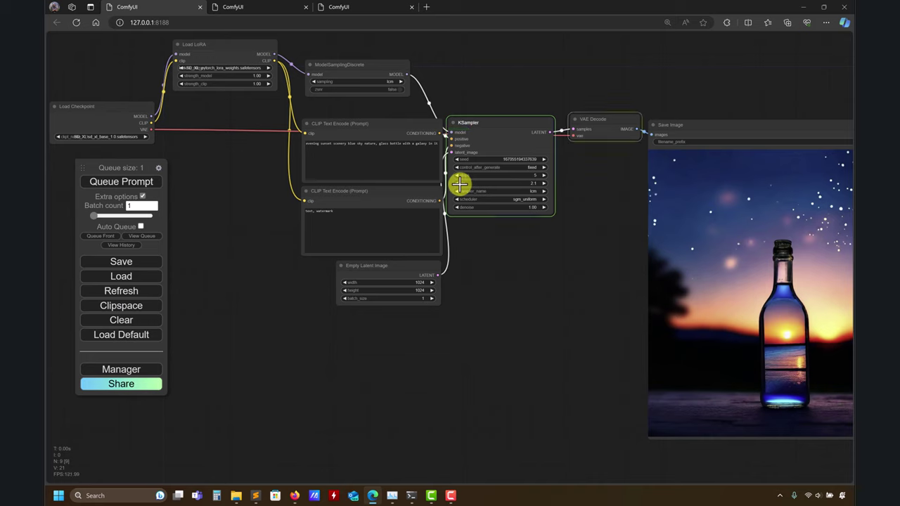
click(457, 183)
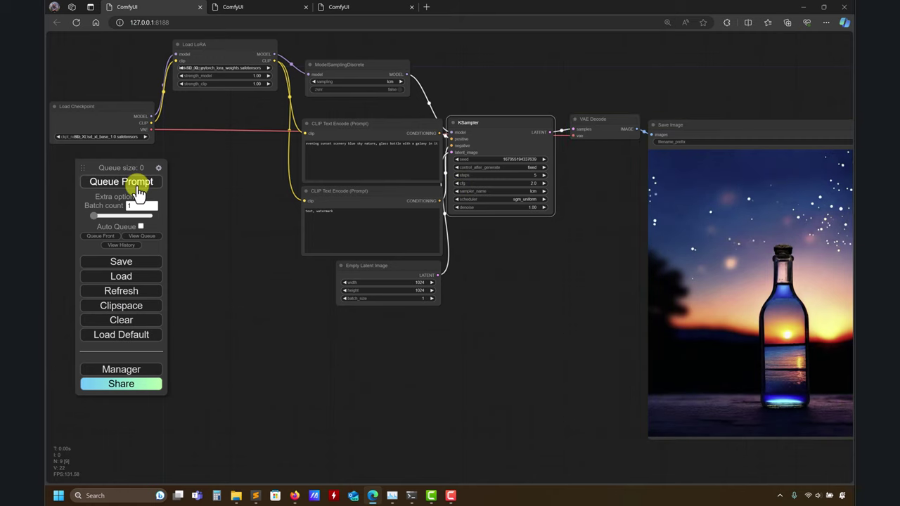
drag(523, 322, 422, 316)
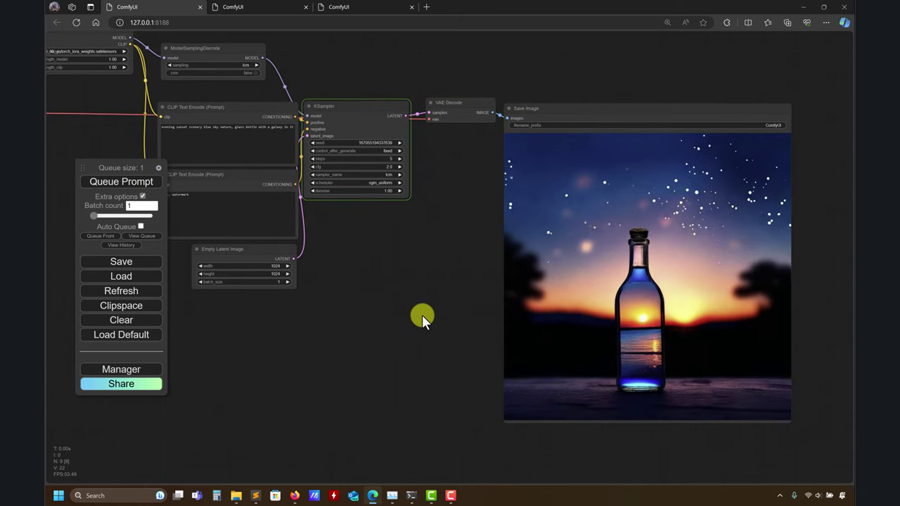
drag(356, 302, 377, 304)
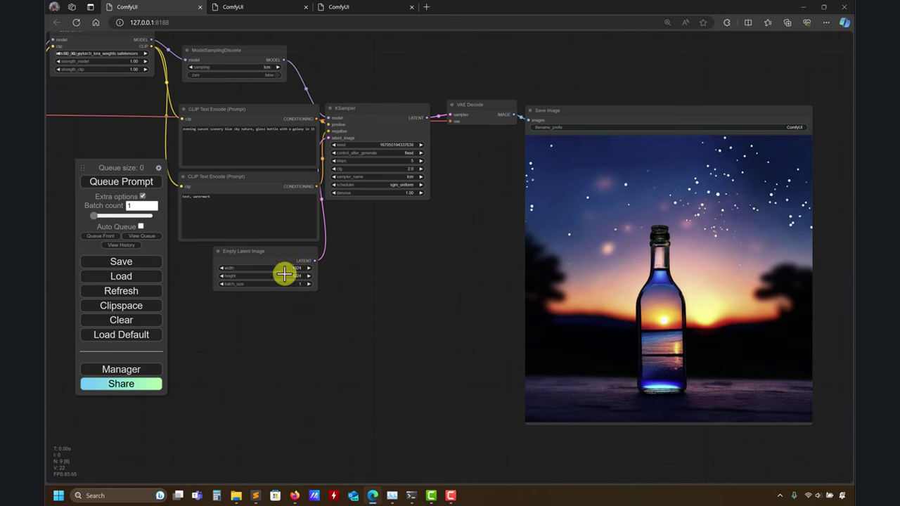
- Compare the LCM and SDXL base bottle images and their KSampler settings by alternating between the first and second ComfyUI instances
click(232, 6)
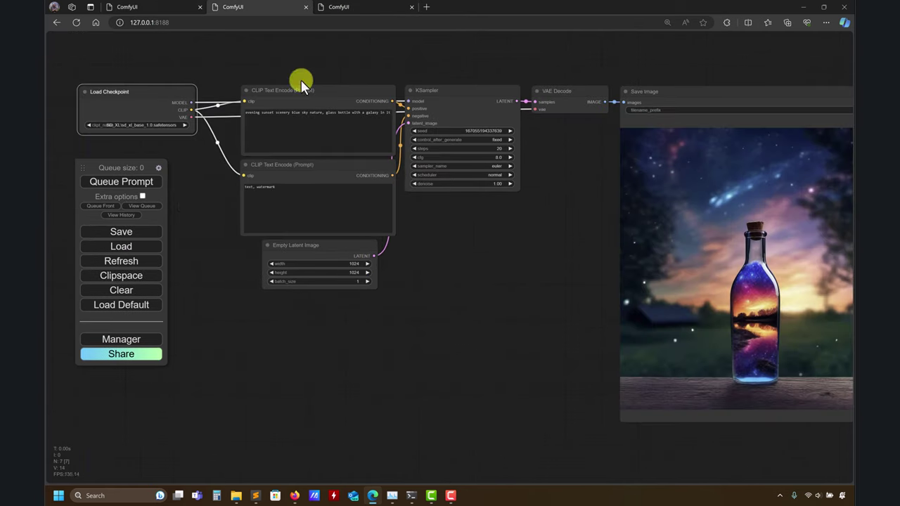
click(151, 6)
drag(358, 333, 408, 328)
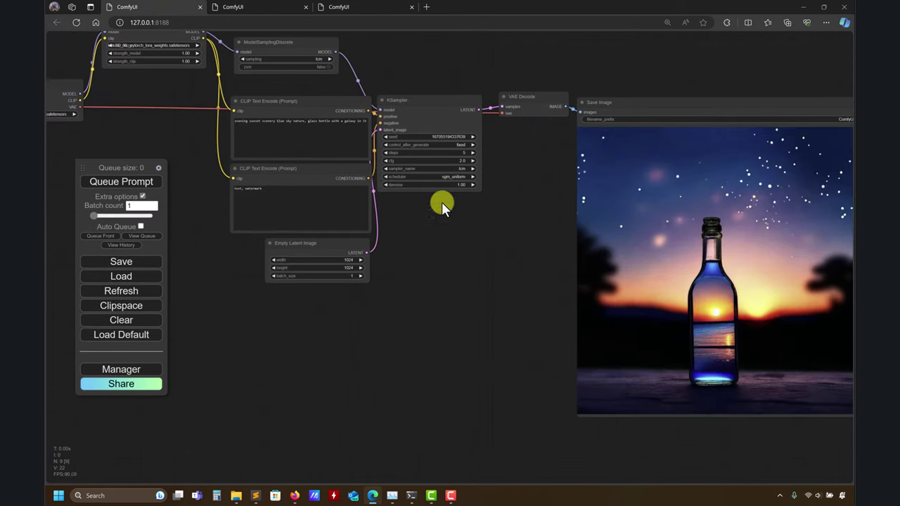
click(233, 6)
drag(438, 262, 366, 259)
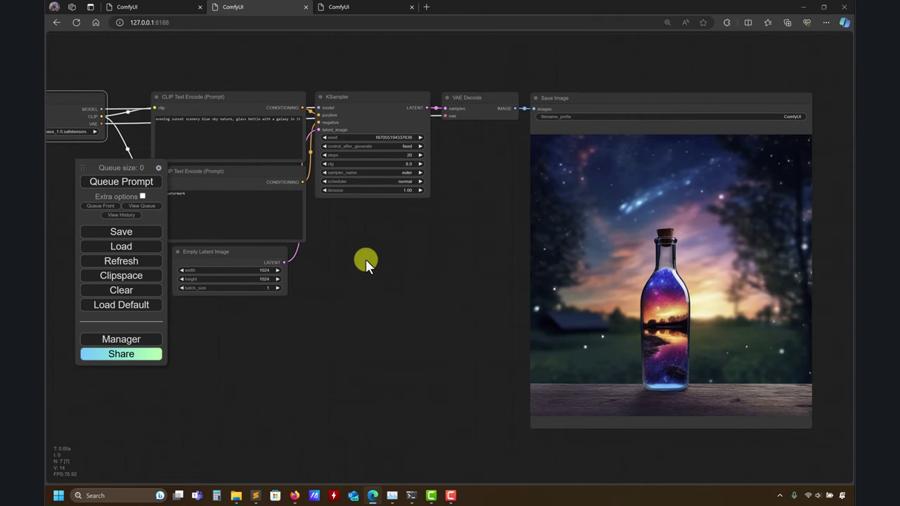
click(167, 7)
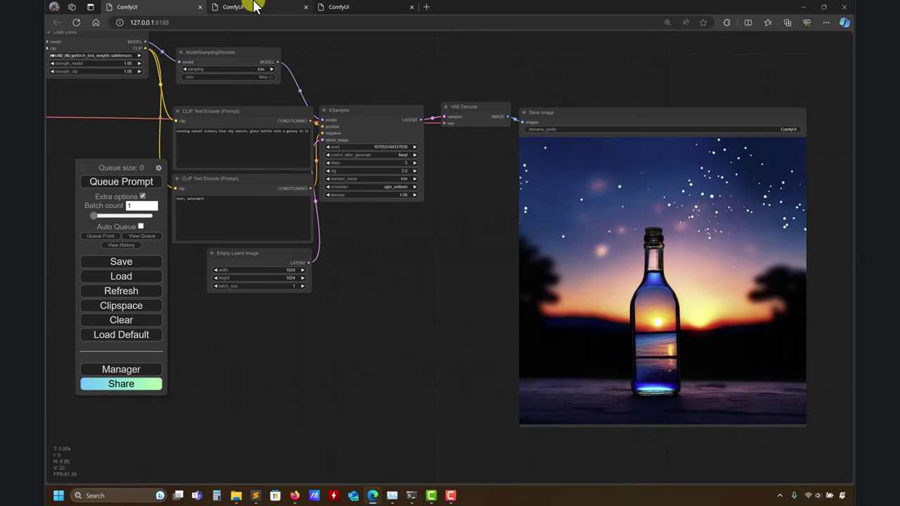
click(251, 7)
click(158, 7)
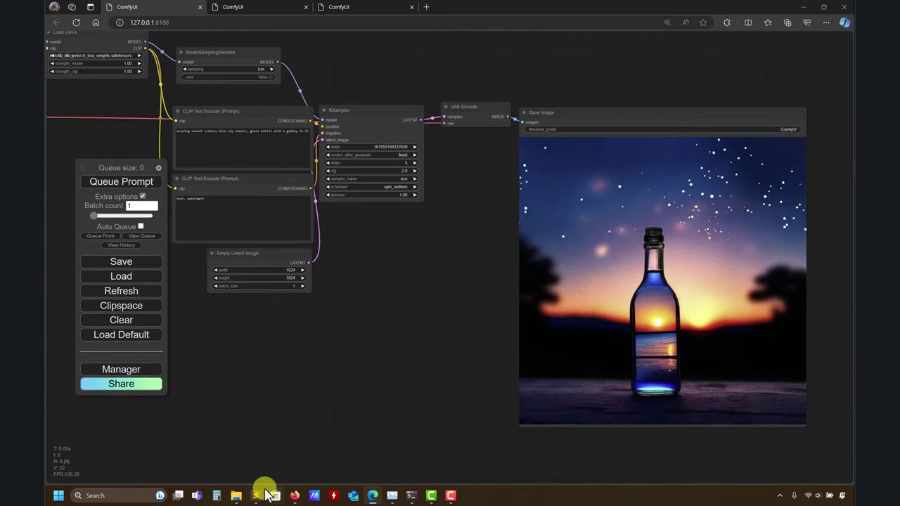
- Open the Timings notes in prompts.txt in Sublime Text, compare the SDXL LCM and SDXL BASE entries, and return to the LCM workflow
click(256, 492)
scroll(209, 125, up, 1)
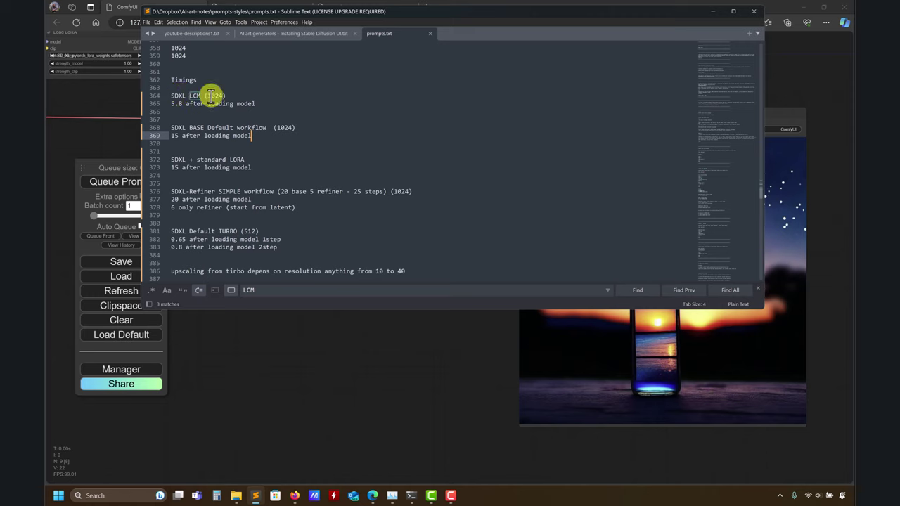
drag(255, 104, 169, 104)
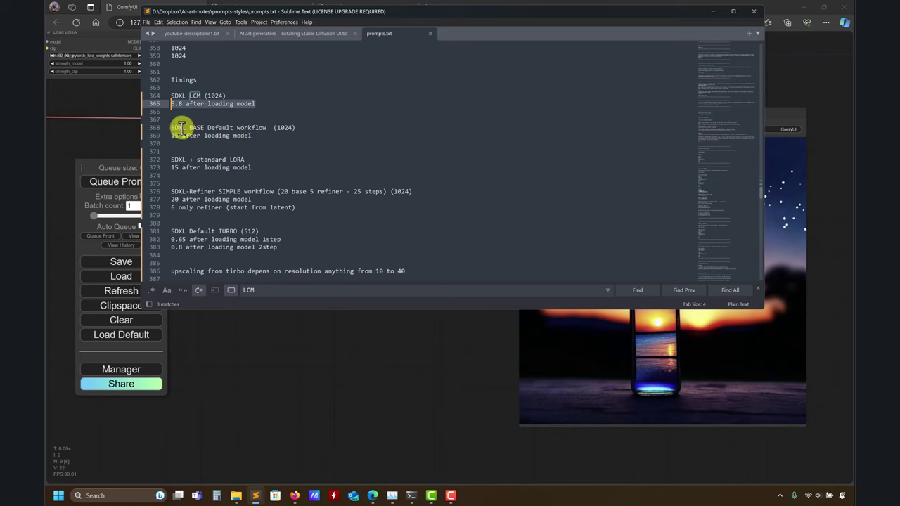
drag(267, 140, 171, 138)
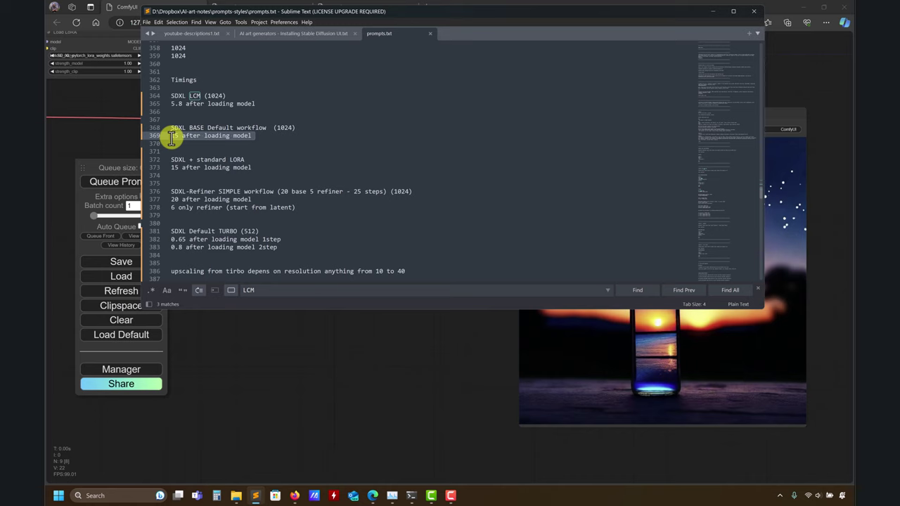
click(176, 104)
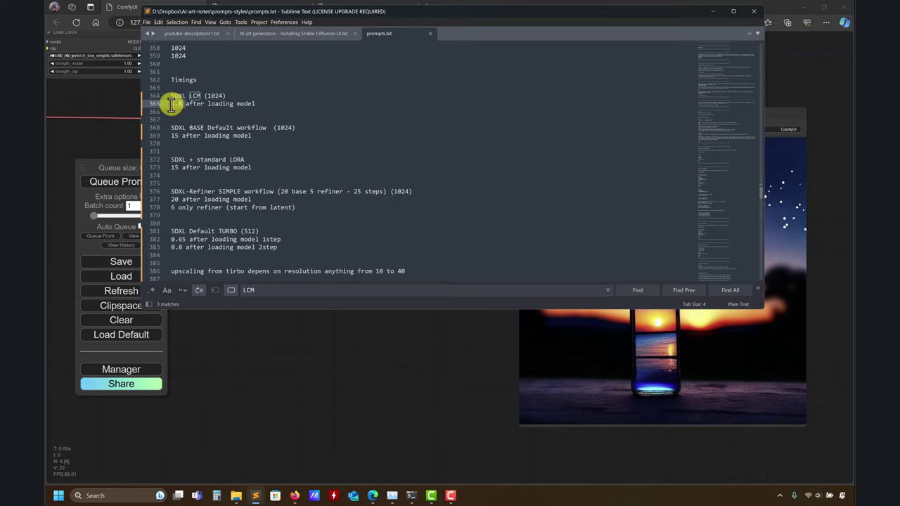
click(218, 96)
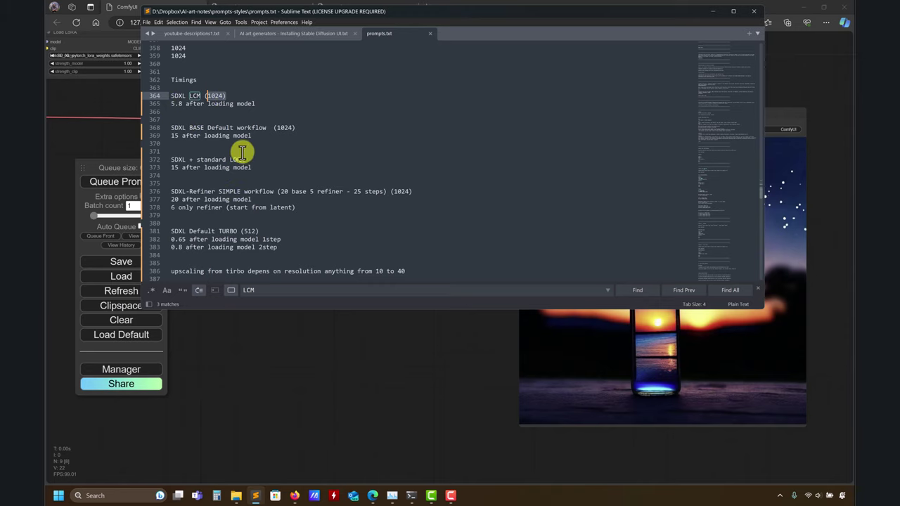
click(714, 12)
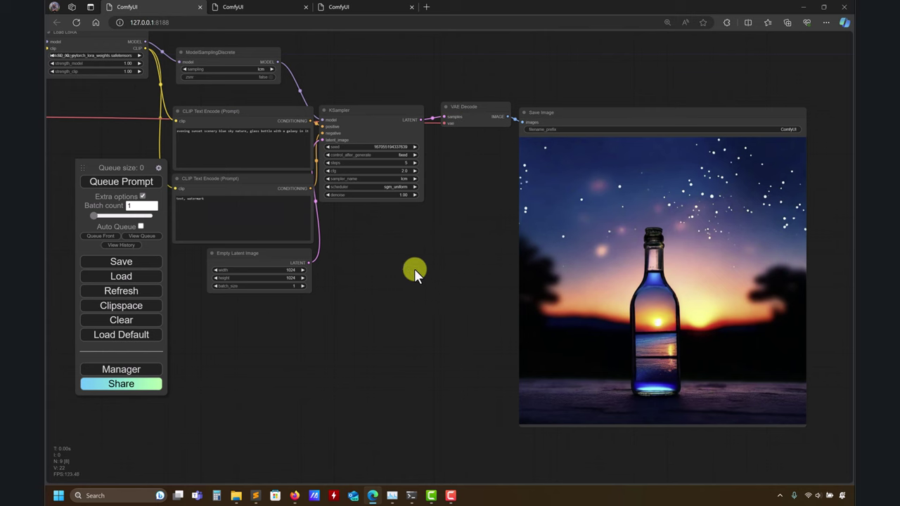
drag(415, 268, 444, 291)
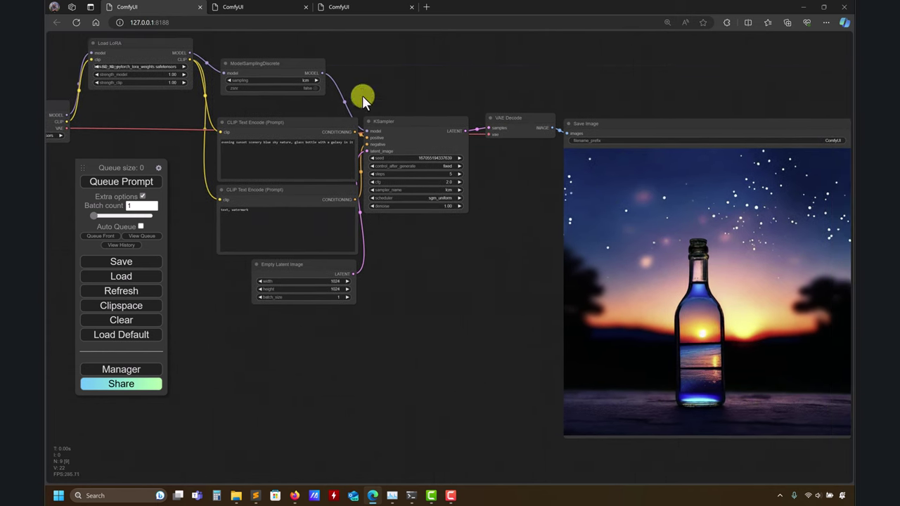
- Review the SDXL BASE and SDXL + standard LORA timings in prompts.txt, undoing the accidental move of a timing line
click(253, 495)
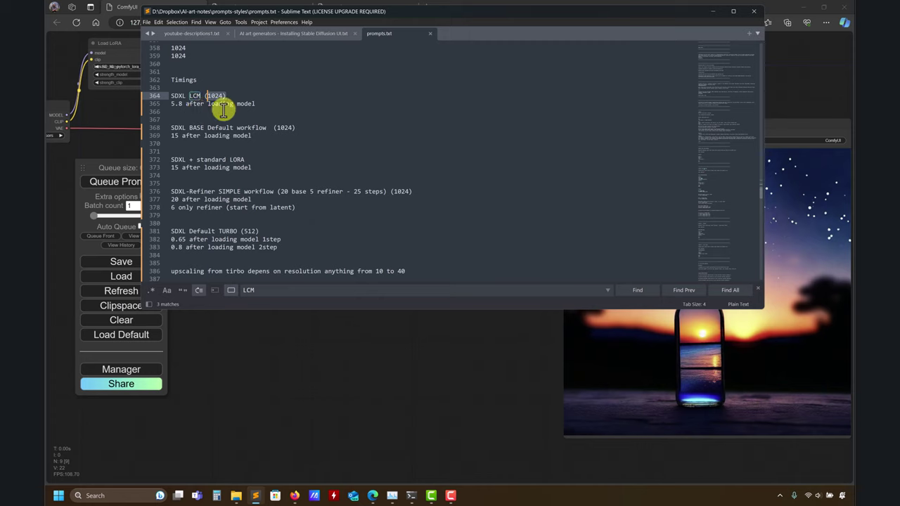
drag(308, 130, 172, 129)
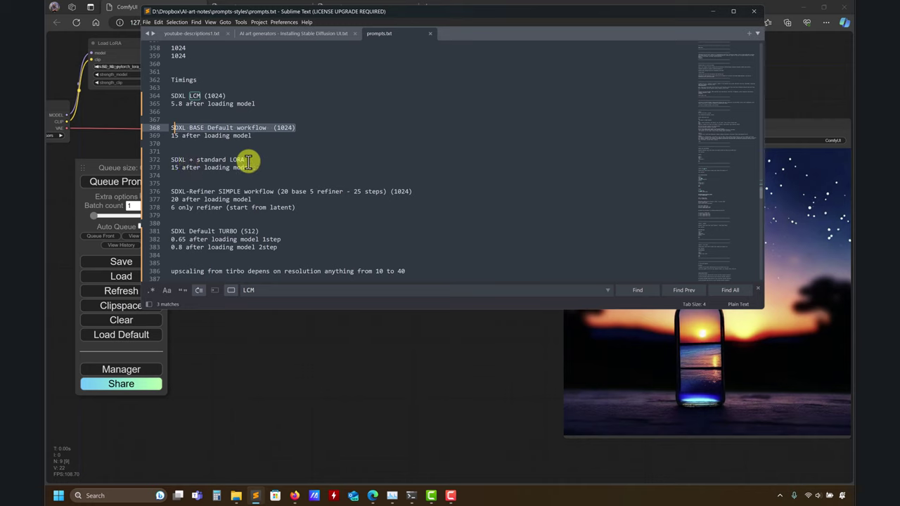
drag(247, 161, 167, 162)
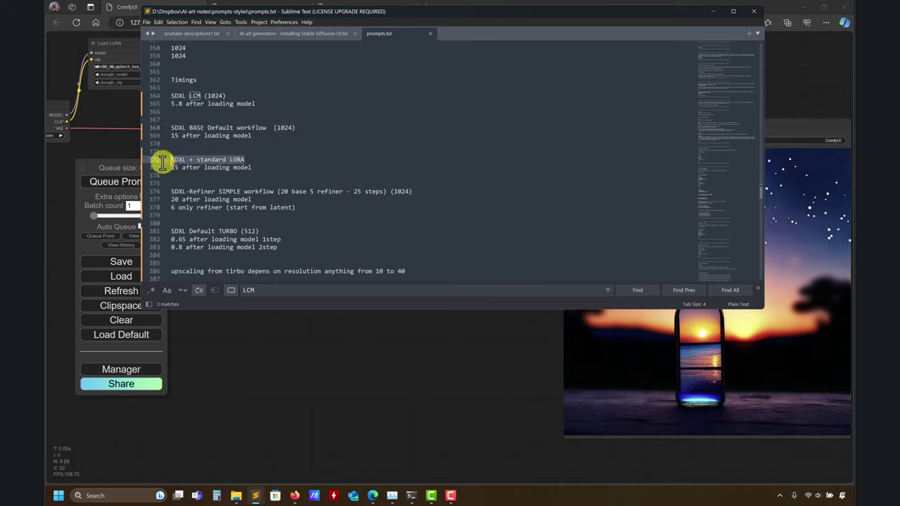
click(168, 167)
drag(250, 169, 183, 163)
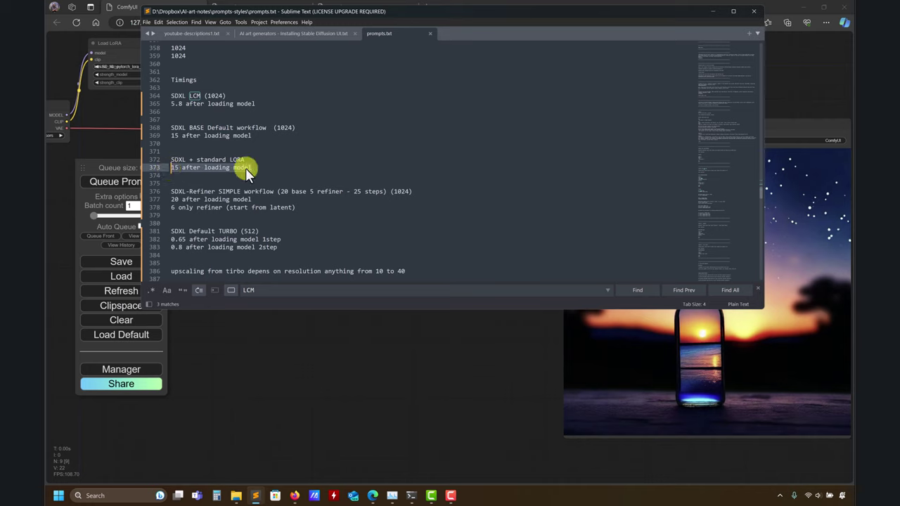
drag(290, 151, 289, 151)
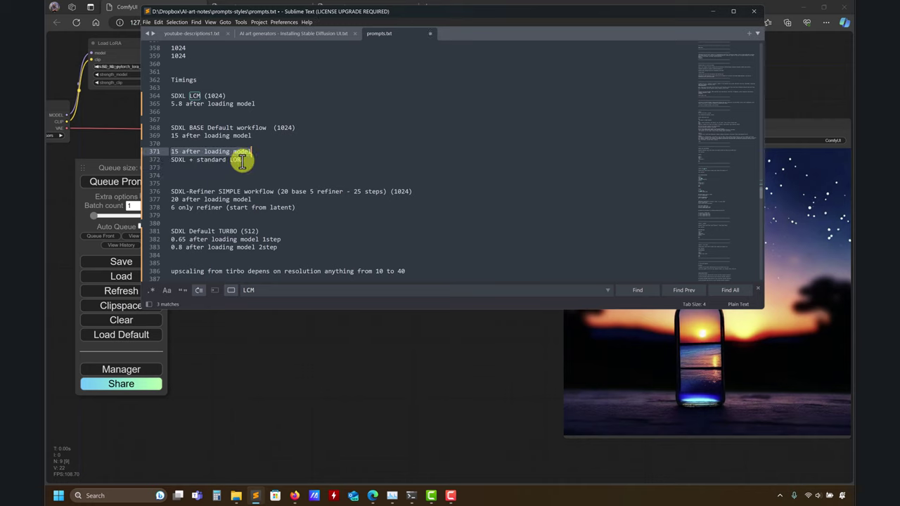
key(ctrl+z)
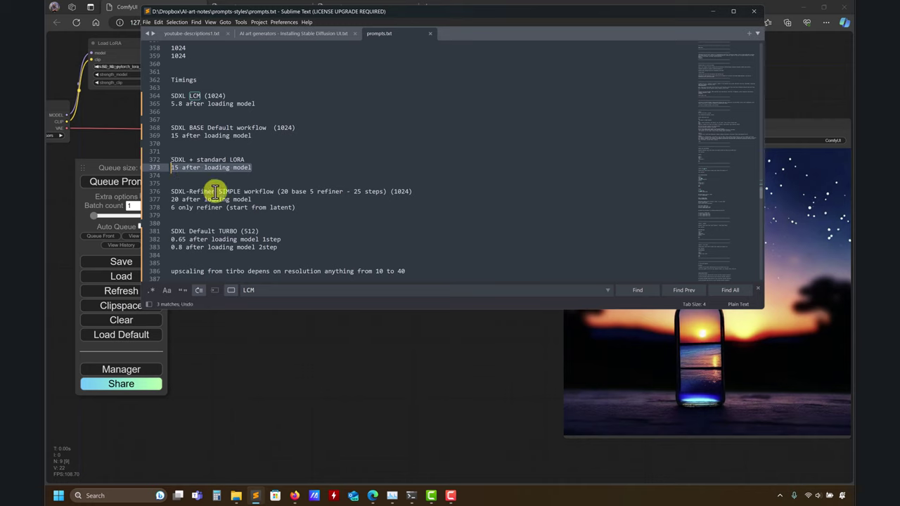
- Examine the SDXL-Refiner SIMPLE workflow and SDXL Default TURBO timings in the notes
double_click(193, 192)
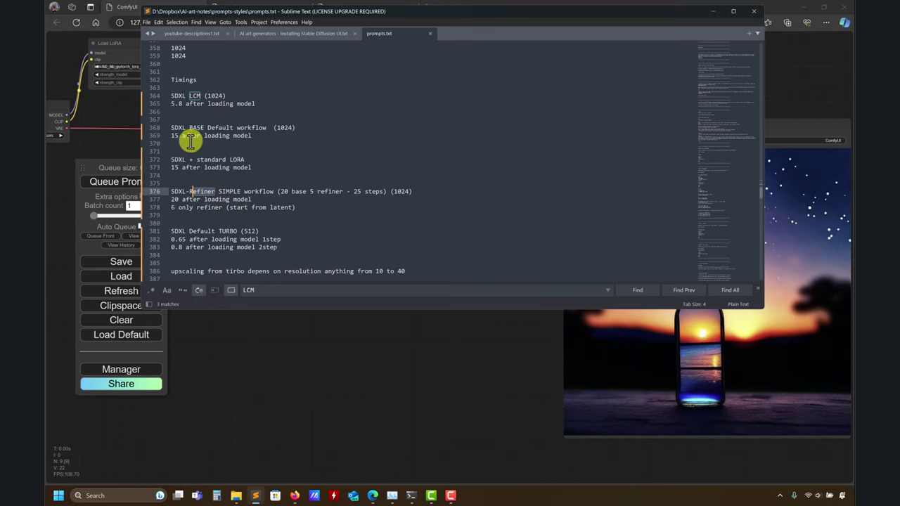
click(169, 199)
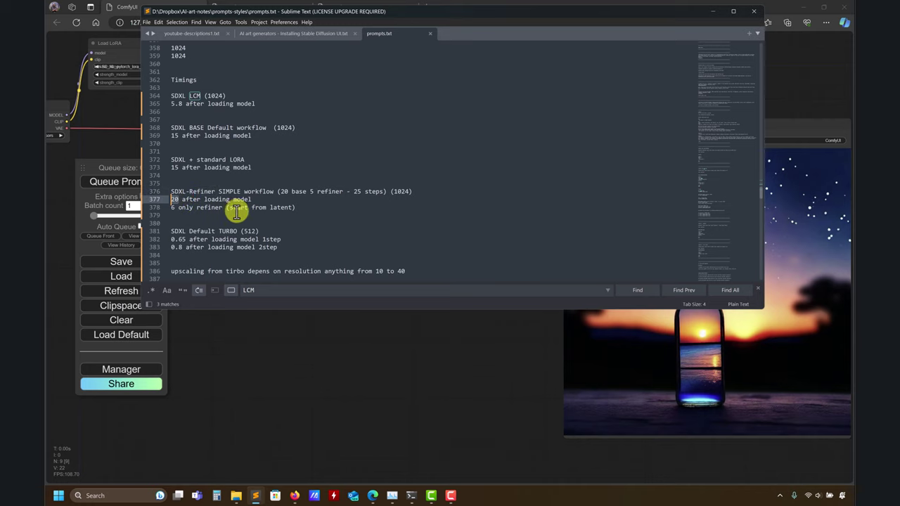
drag(187, 231, 169, 234)
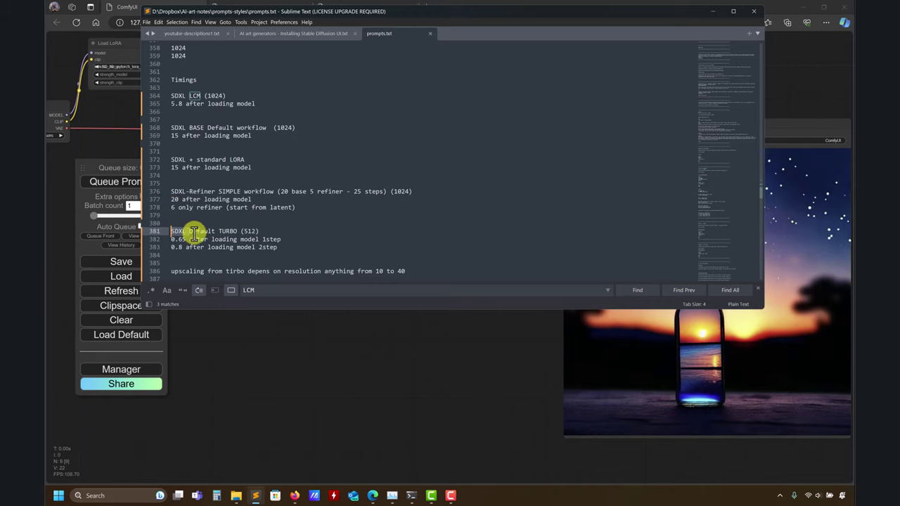
- Load the workflow from SDXL_TURBO.png in the comparison outputs folder into the third ComfyUI instance
click(344, 6)
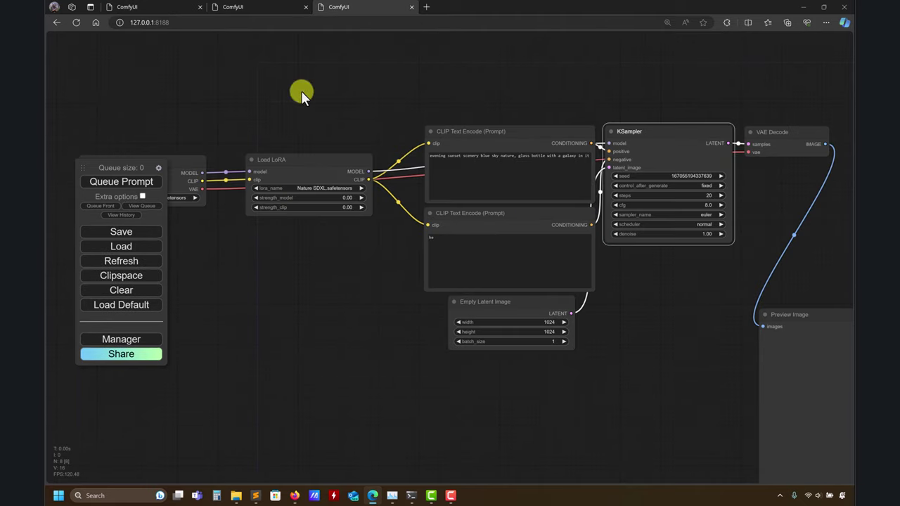
click(238, 496)
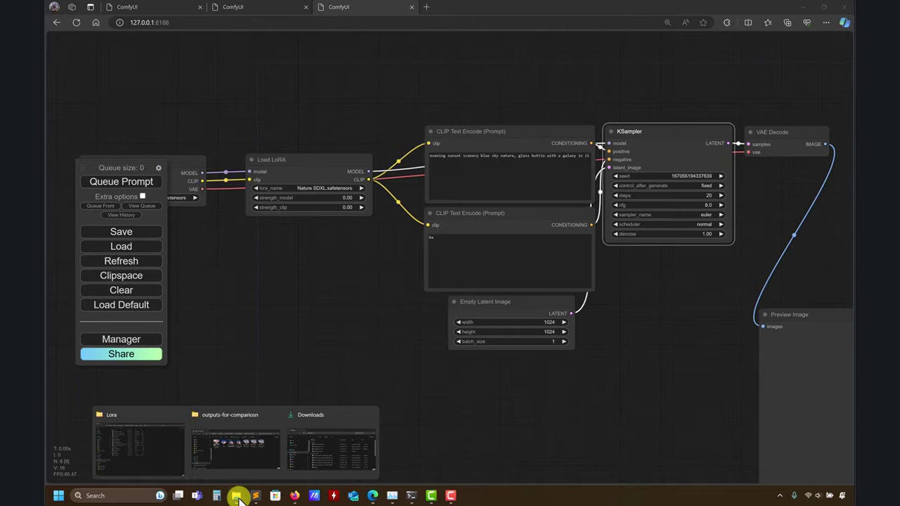
click(231, 458)
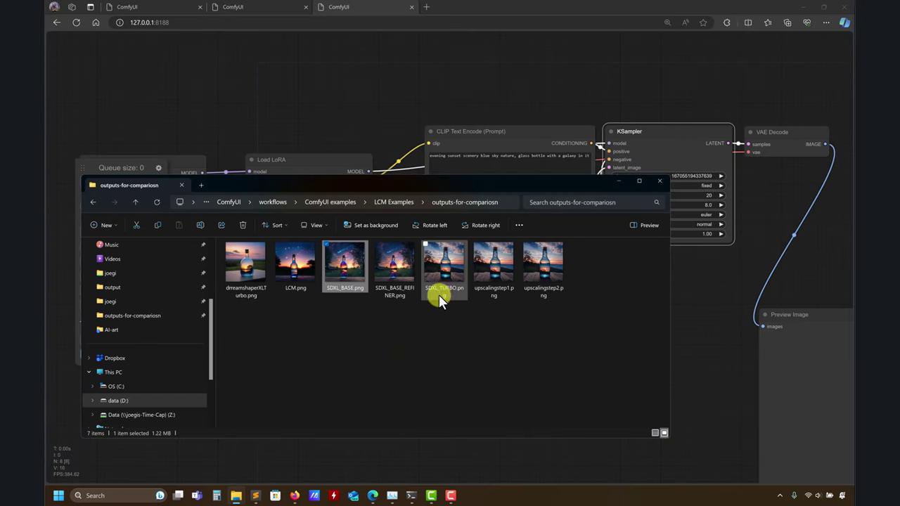
drag(439, 295, 373, 96)
drag(371, 316, 319, 386)
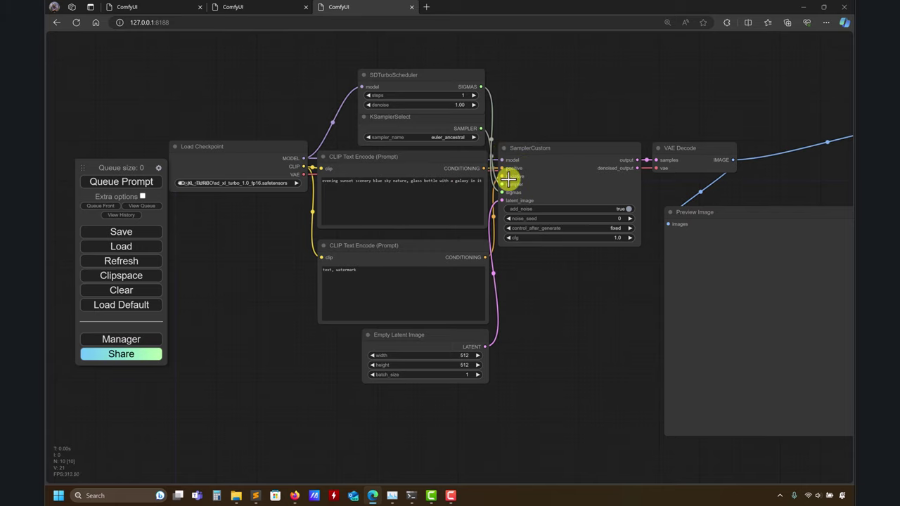
- Glance at the LCM workflow for comparison, then queue the SDXL Turbo workflow and bring its preview image into view
click(177, 7)
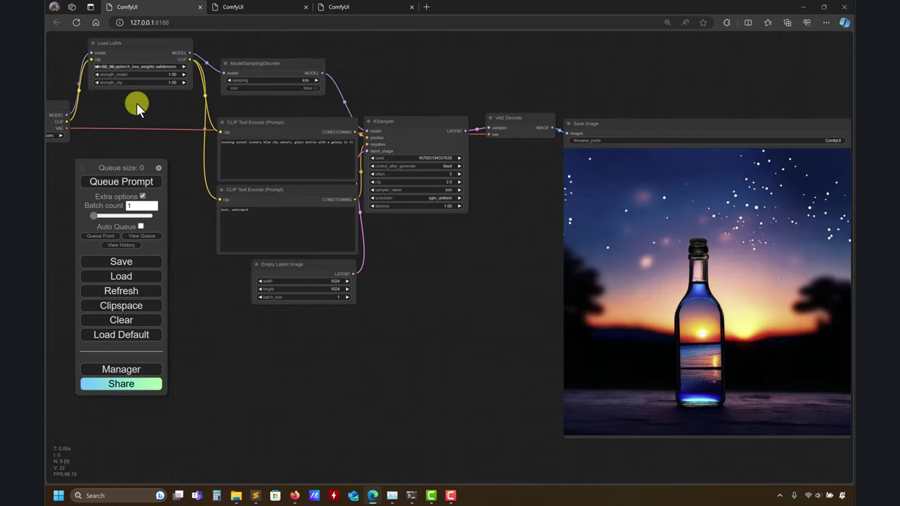
click(355, 9)
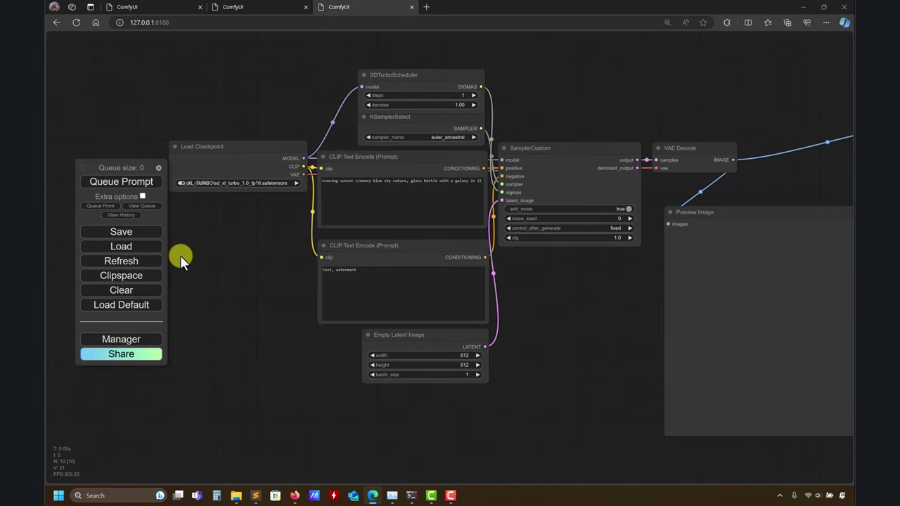
click(133, 182)
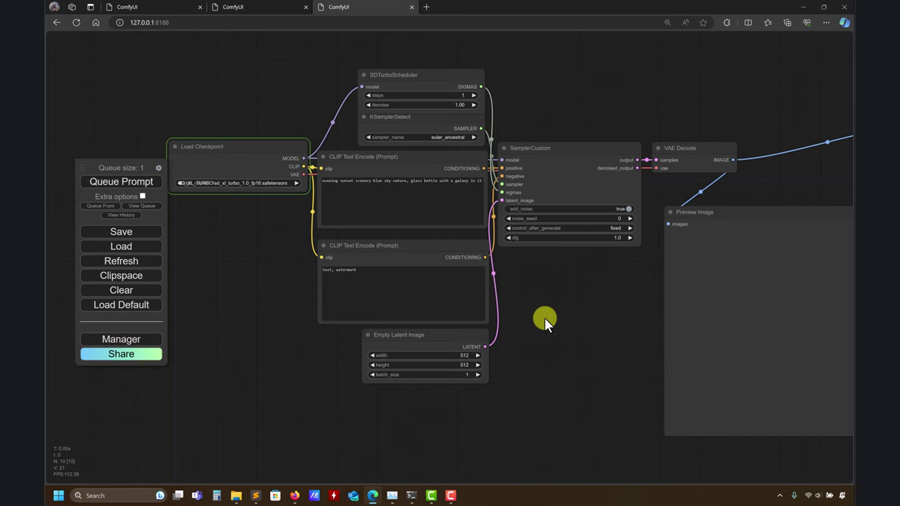
drag(544, 317, 457, 313)
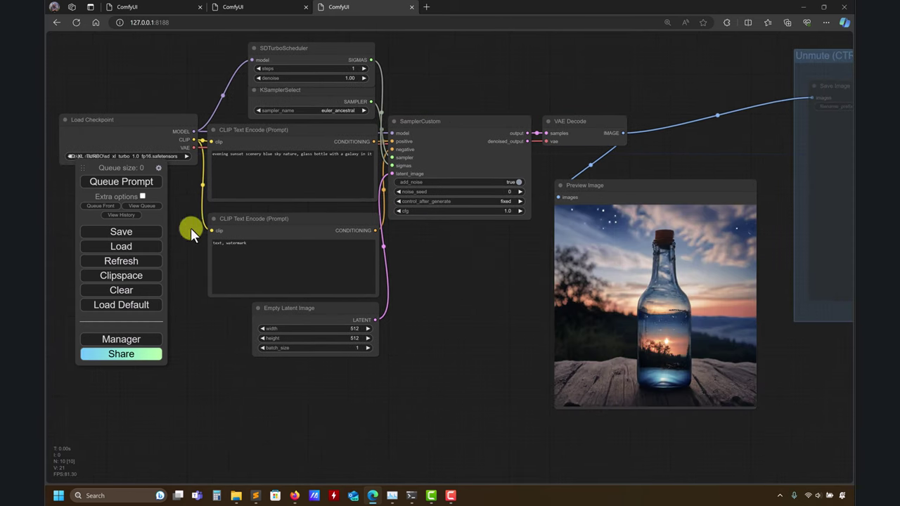
- Enable Extra options and Auto Queue, set SamplerCustom's control_after_generate to increment, and queue the turbo workflow for continuous generation
click(142, 196)
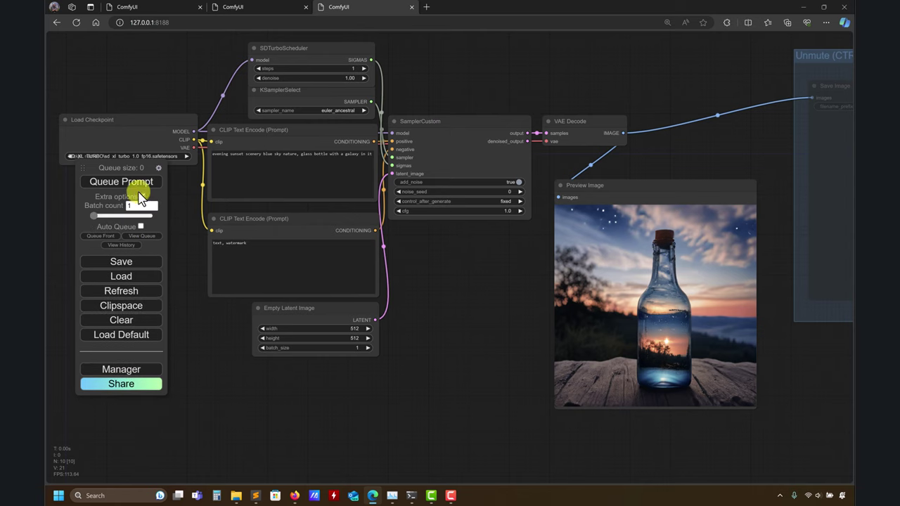
drag(130, 162, 132, 175)
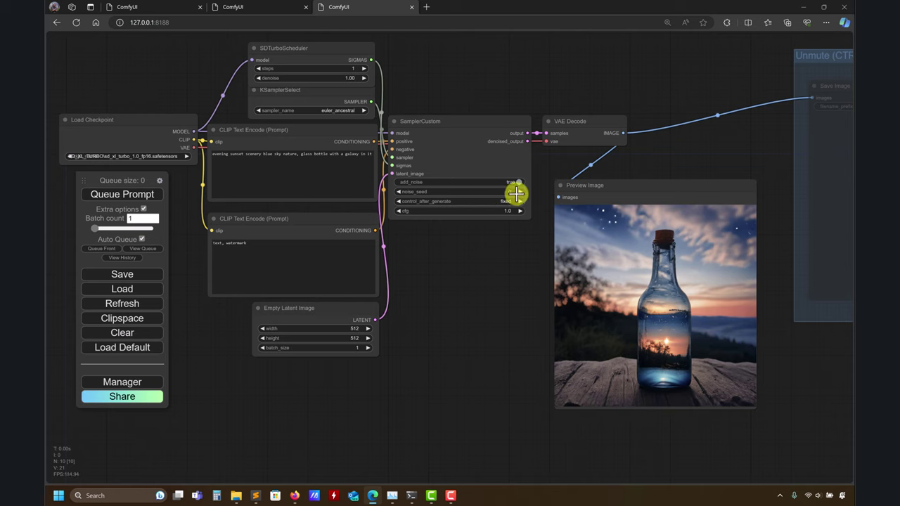
click(412, 203)
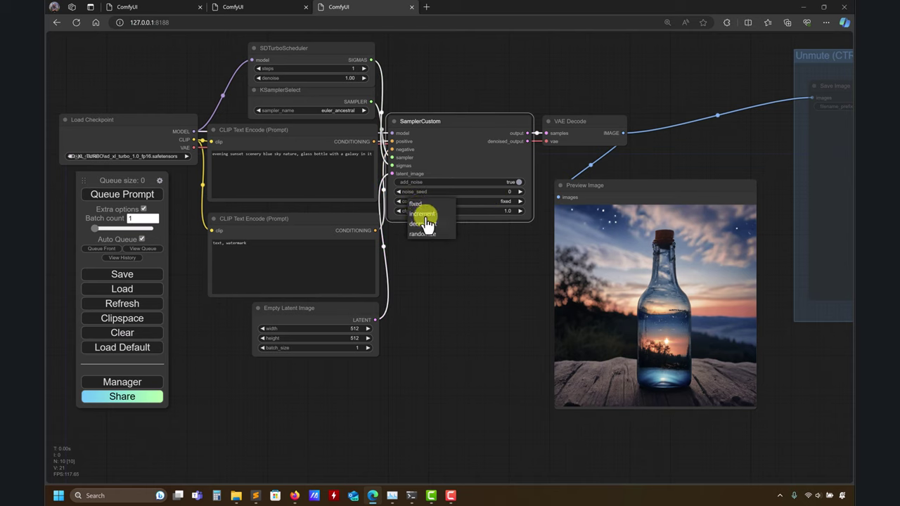
click(426, 215)
click(116, 195)
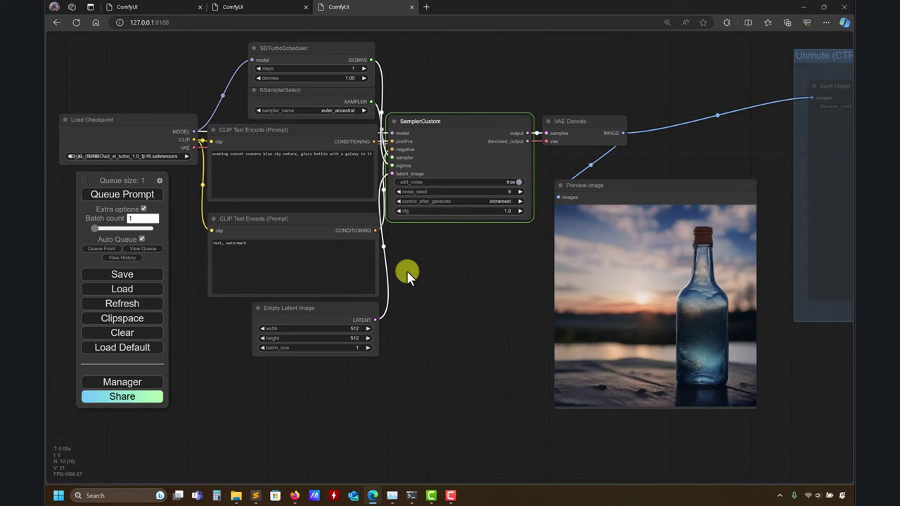
- Compare the turbo and LCM workflows' latent image sizes and outputs by alternating between the third and first ComfyUI instances
drag(407, 270, 386, 268)
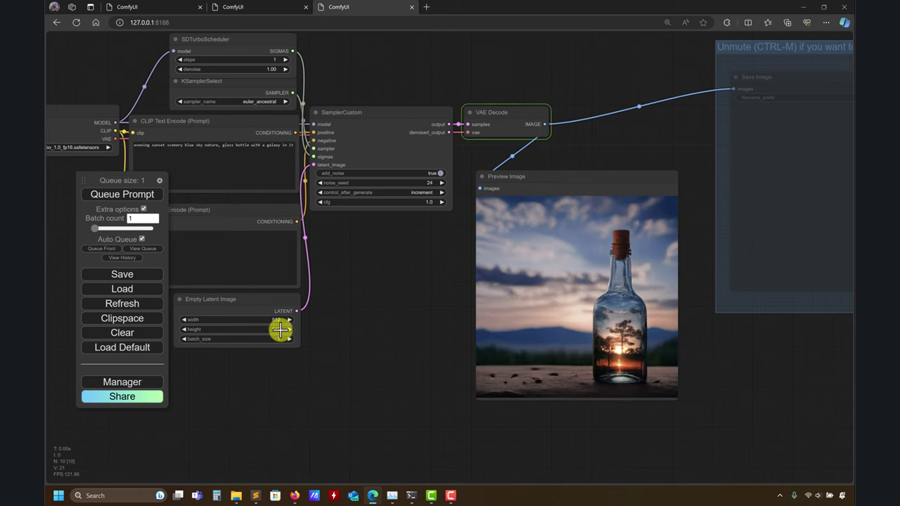
click(131, 7)
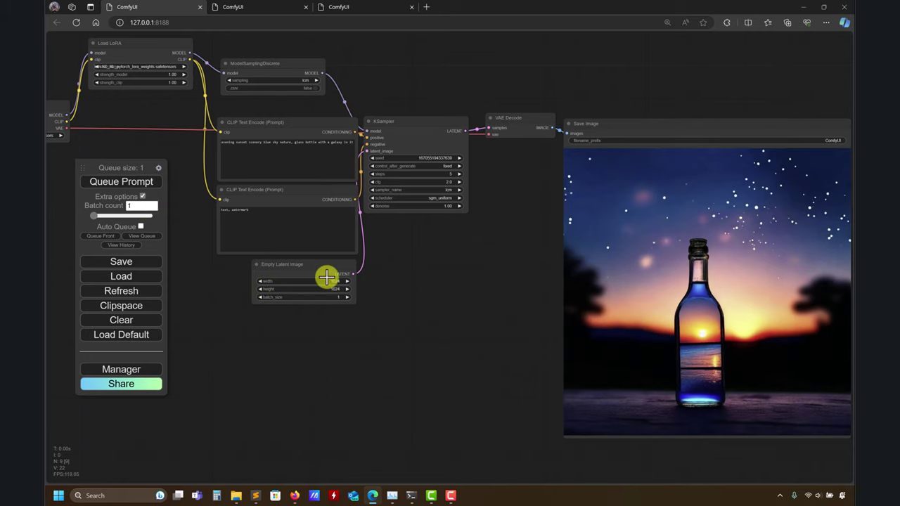
click(404, 7)
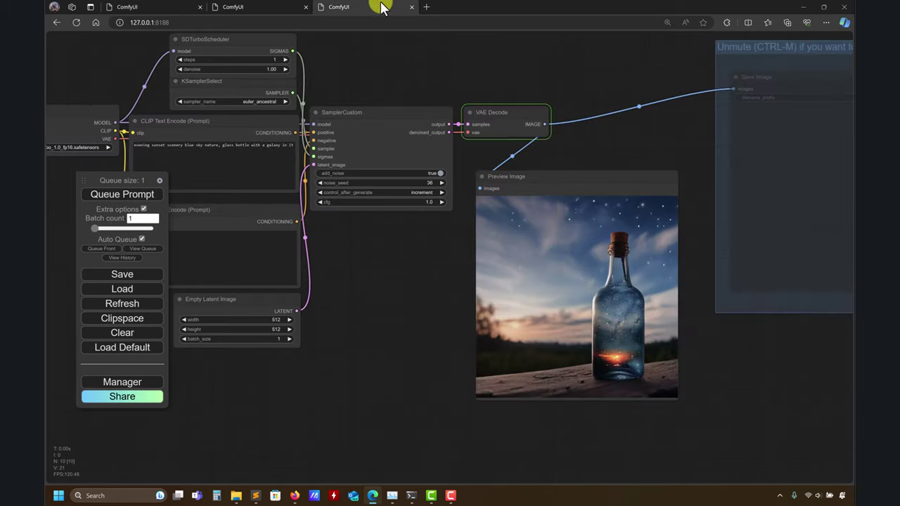
click(140, 7)
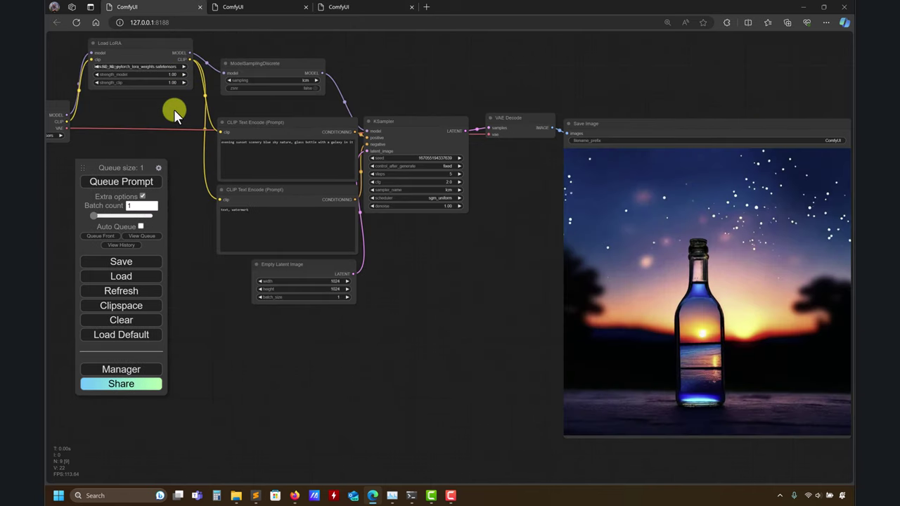
click(332, 6)
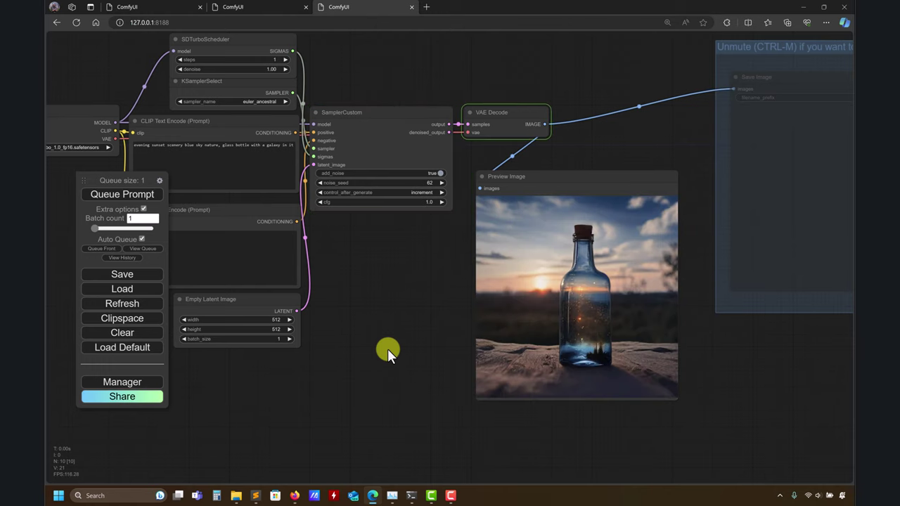
- Pause Auto Queue, set the SDTurboScheduler steps to 2, then re-enable Auto Queue and queue the turbo workflow again
click(142, 239)
drag(293, 239, 317, 80)
click(330, 59)
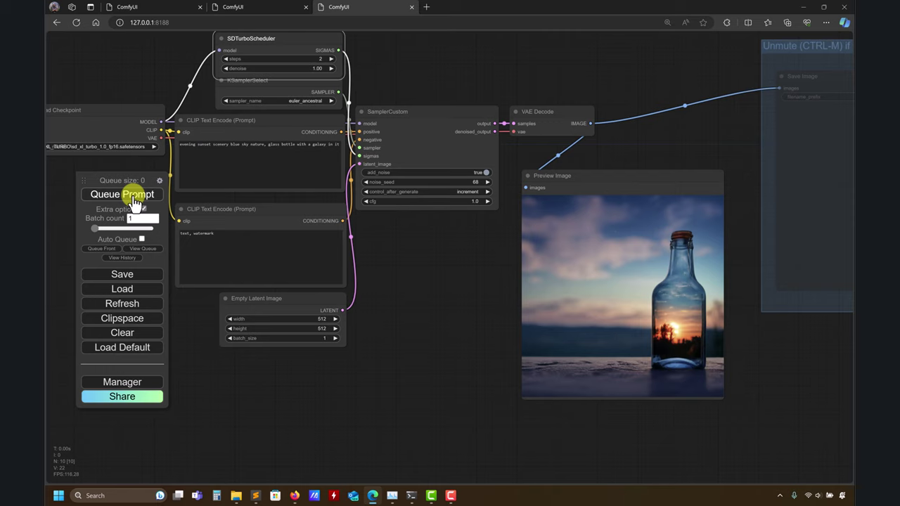
click(141, 239)
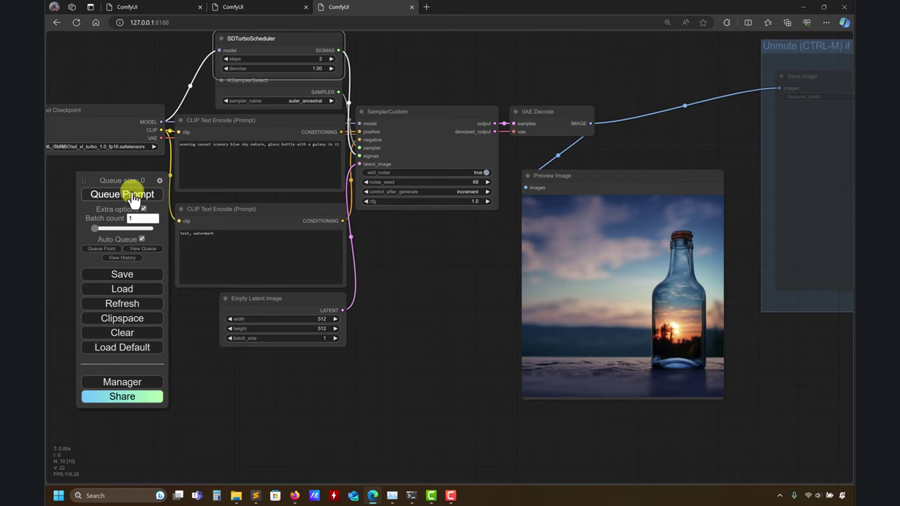
click(128, 194)
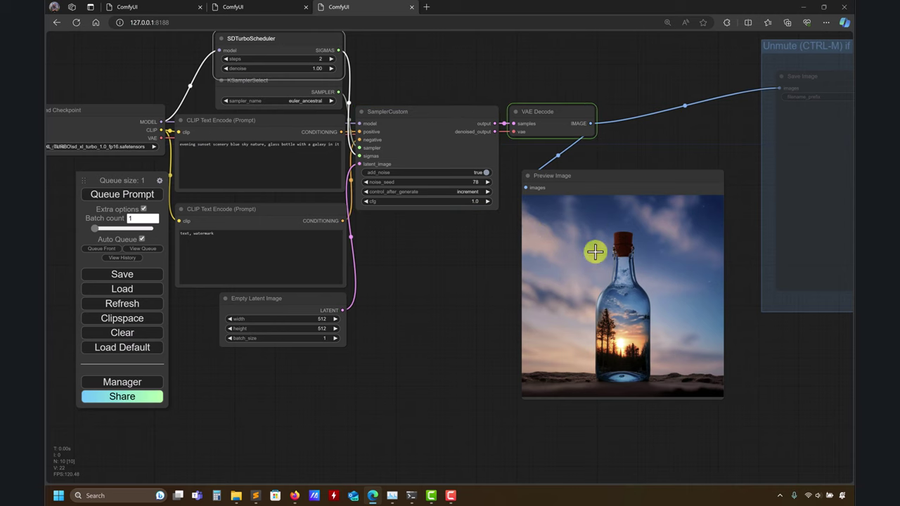
- Try SDTurboScheduler step counts up to 6 during continuous generation, return steps to 2, and turn Auto Queue off
click(331, 59)
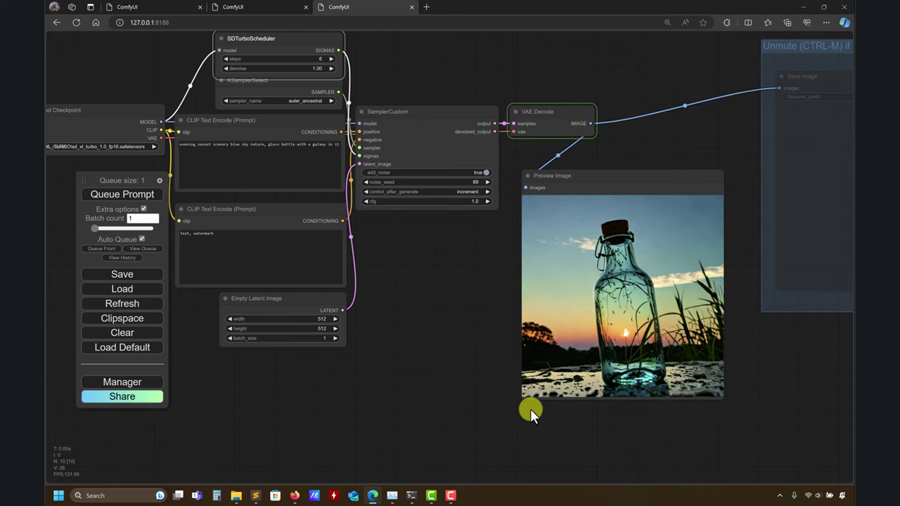
click(226, 59)
click(226, 59)
click(225, 59)
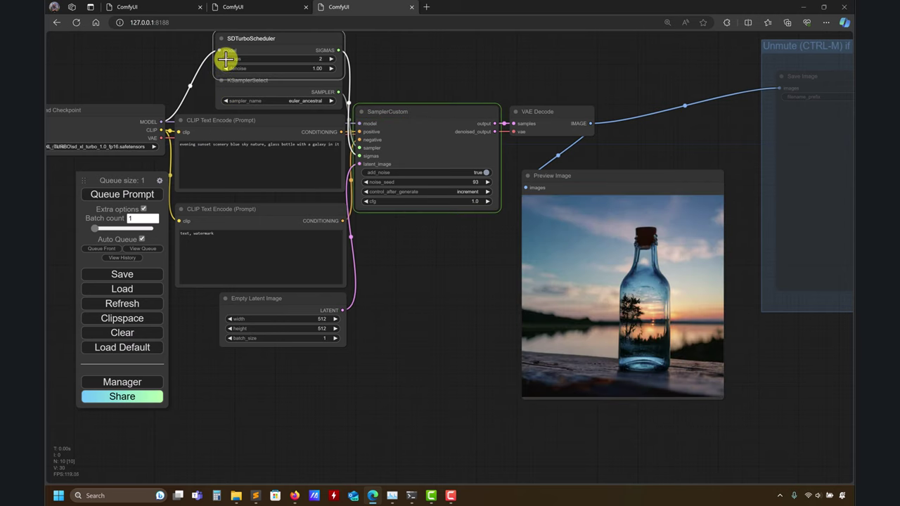
click(331, 59)
click(226, 59)
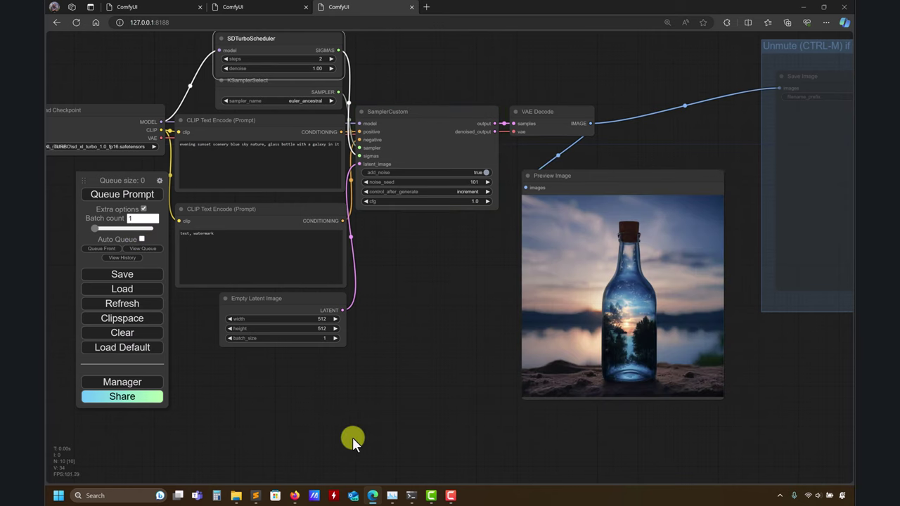
- Review the generation timings for LCM, SDXL base, LoRA, refiner, SDXL Turbo and DreamShaper XL Turbo in prompts.txt in Sublime Text
click(255, 496)
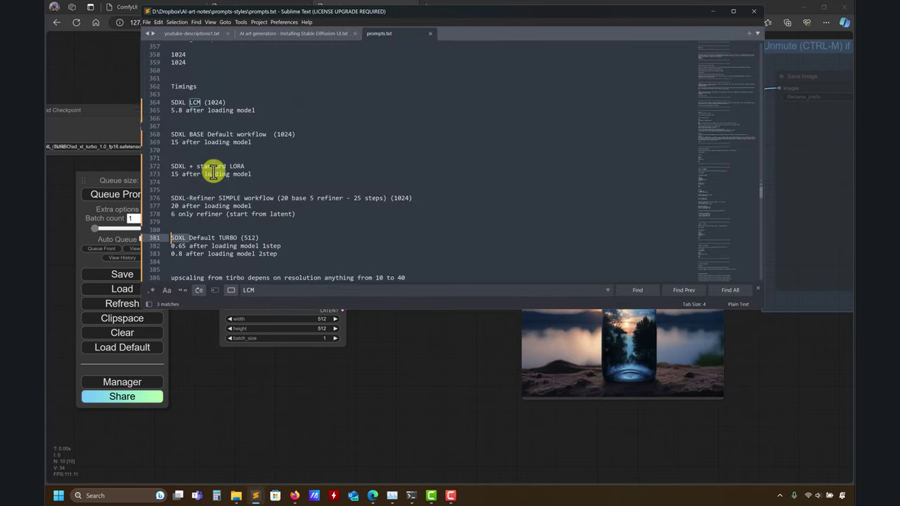
scroll(224, 147, up, 1)
drag(275, 129, 161, 128)
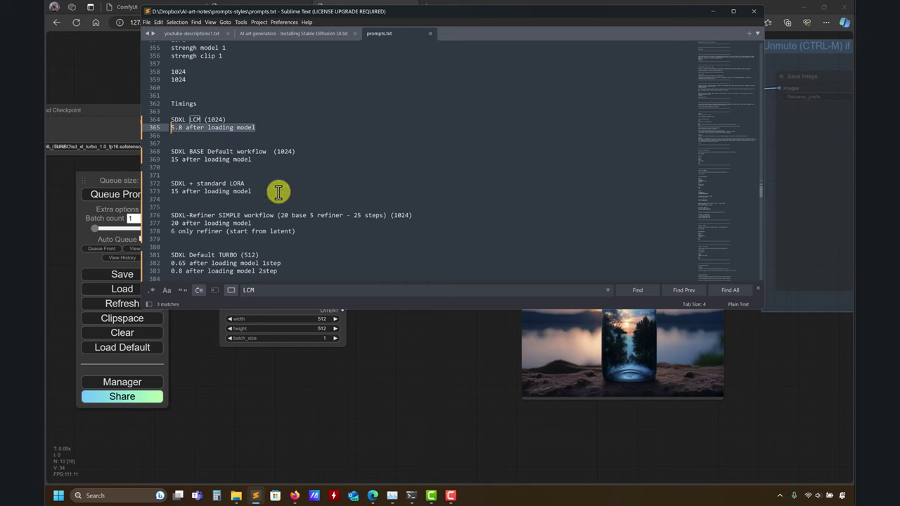
scroll(278, 192, down, 1)
scroll(312, 218, down, 1)
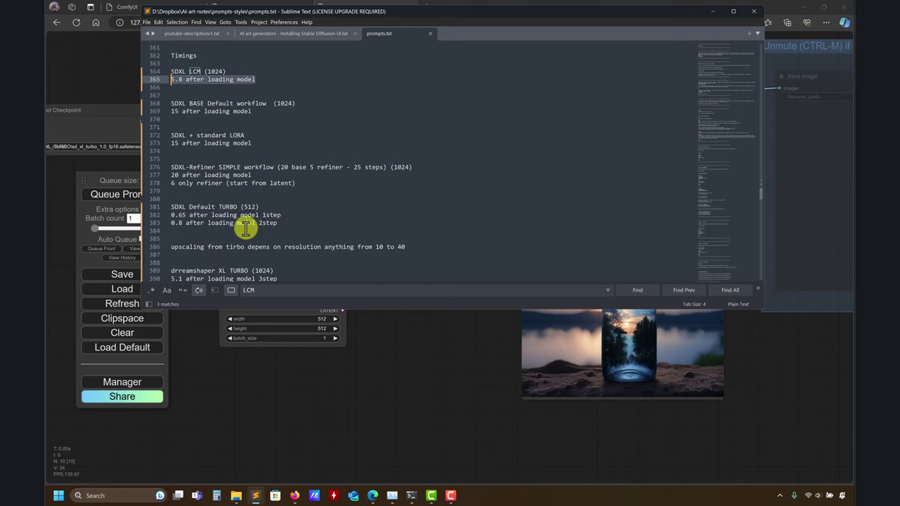
scroll(204, 199, down, 1)
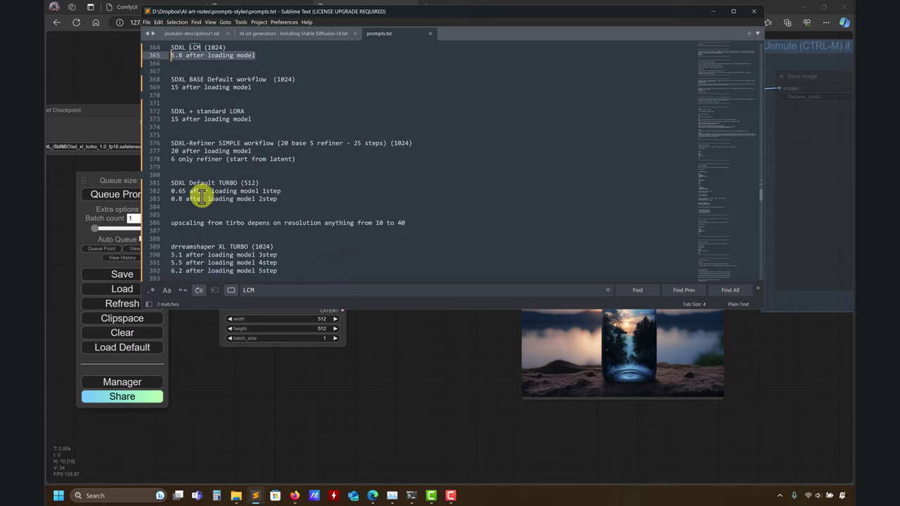
scroll(201, 197, down, 1)
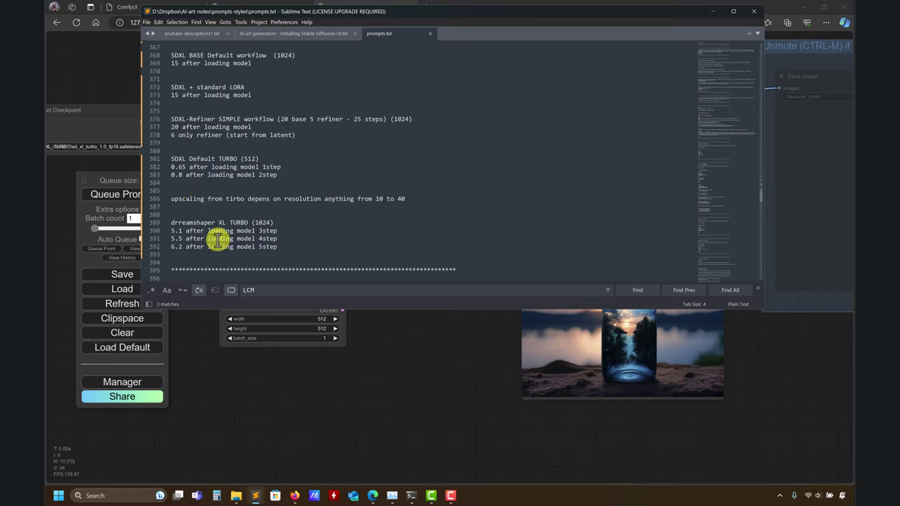
double_click(190, 222)
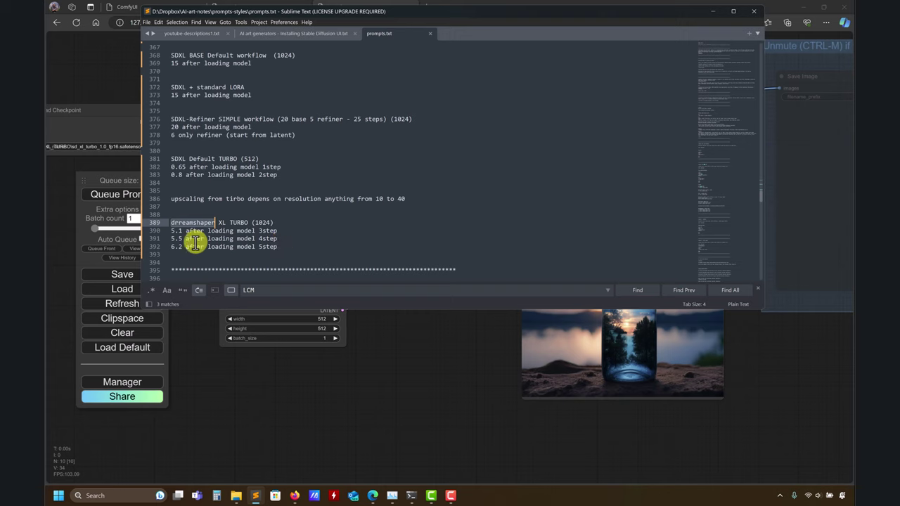
scroll(195, 243, up, 1)
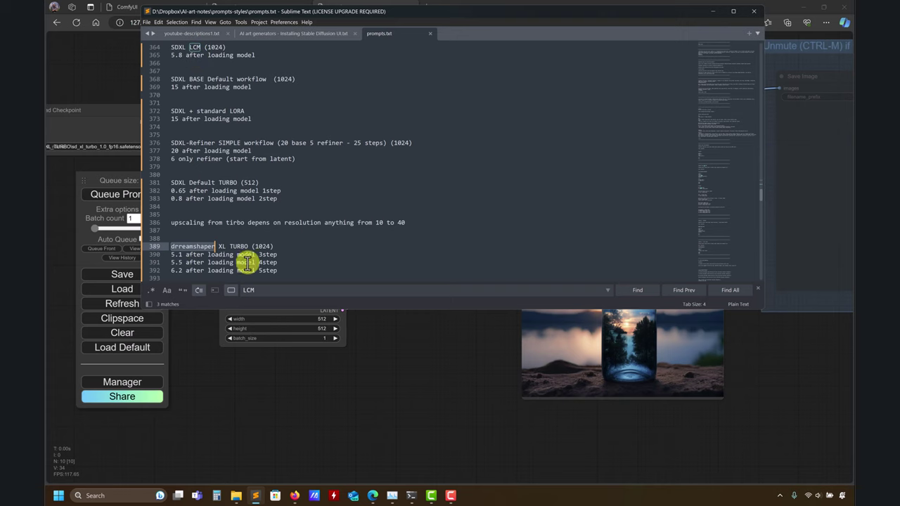
click(414, 375)
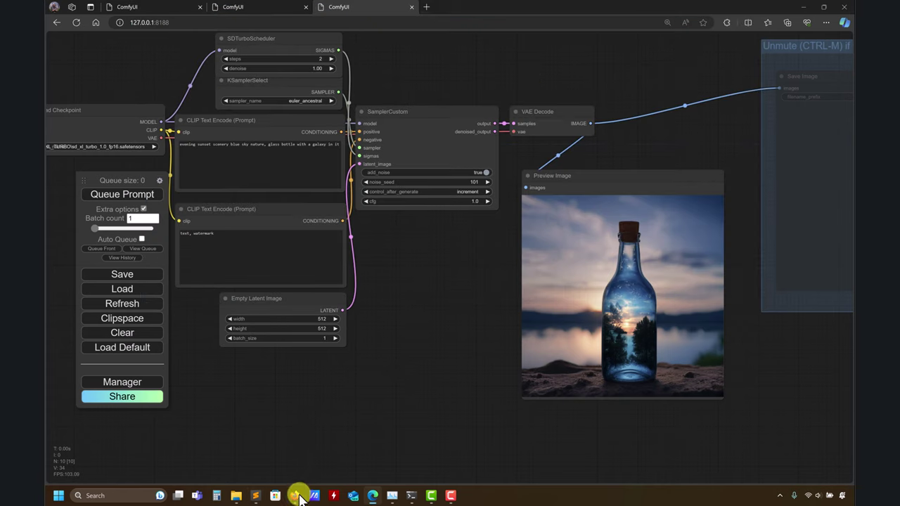
- Switch to Firefox, search Civitai models for DreamShaper, and open the DreamShaper XL page
mouse_move(295, 498)
click(342, 441)
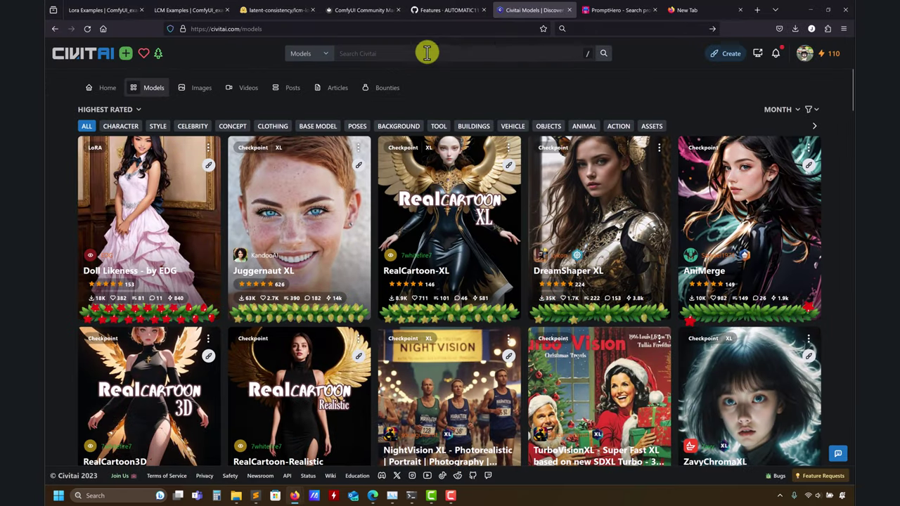
click(389, 54)
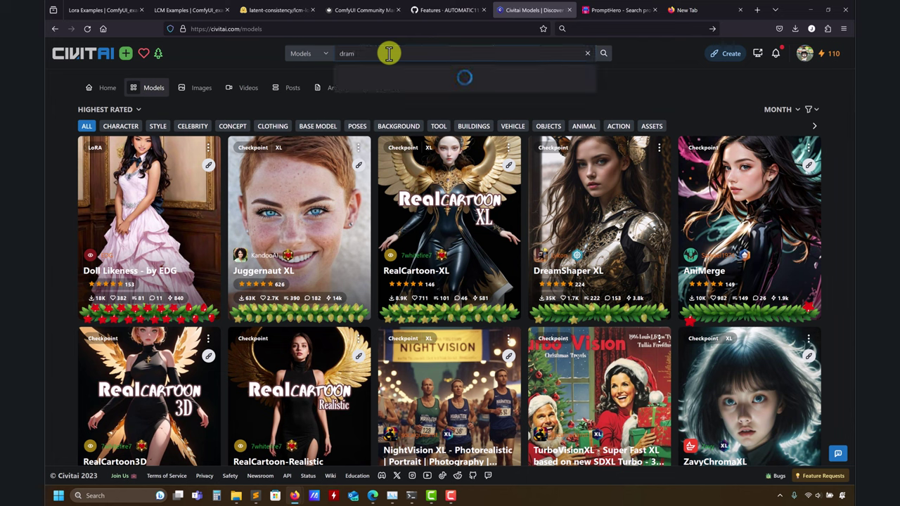
key(BackSpace)
key(BackSpace)
text(eamsh)
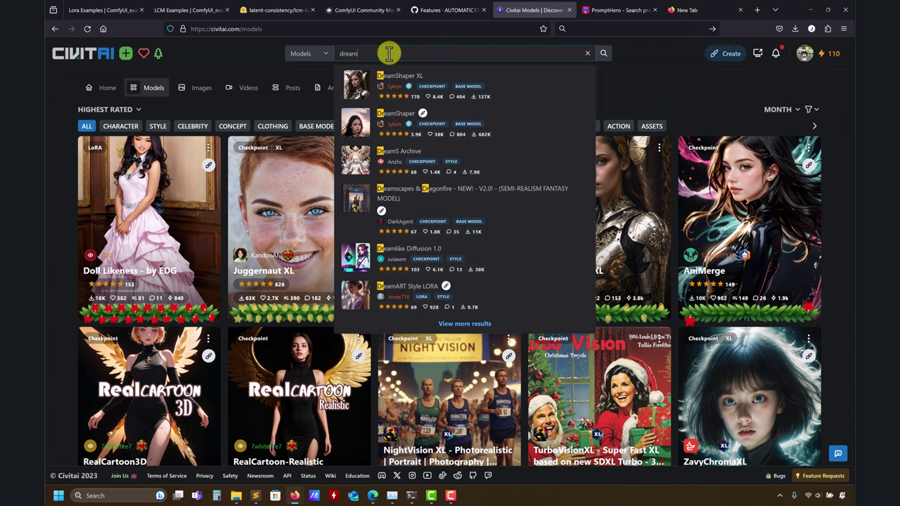
click(414, 82)
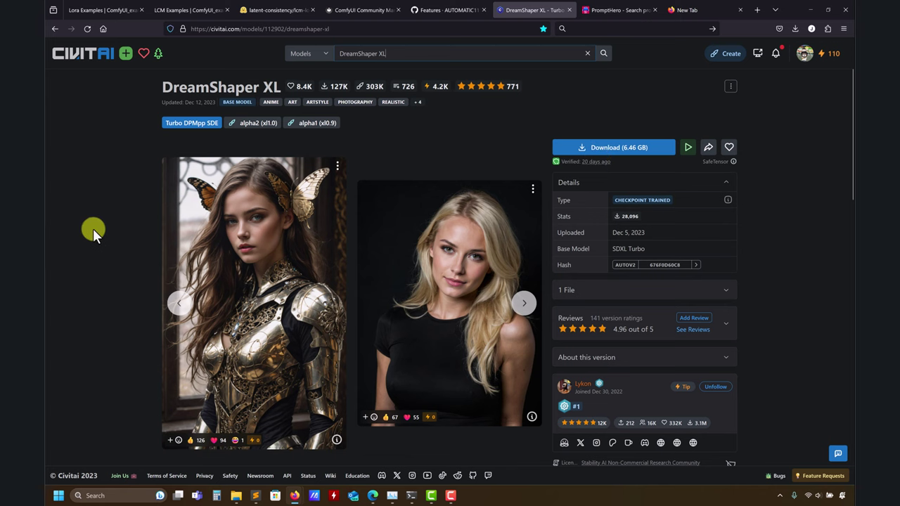
- Expand the DreamShaper XL description, examine the recommended Turbo CFG, sampling steps and sampler, and minimize the browser
scroll(92, 232, down, 3)
scroll(92, 243, down, 2)
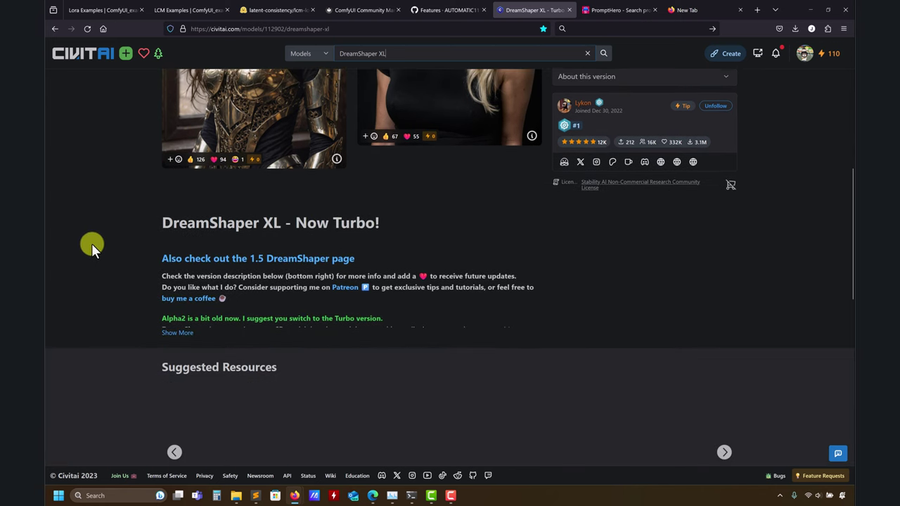
click(172, 335)
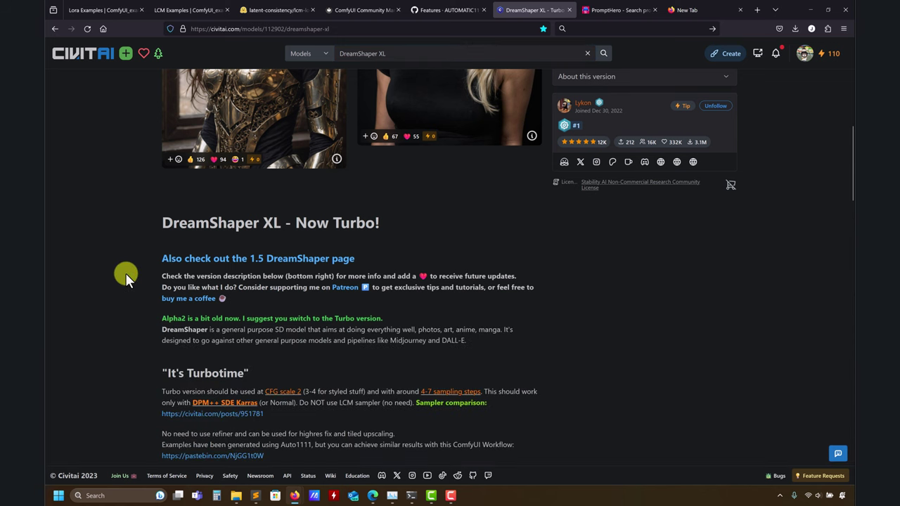
scroll(125, 273, up, 2)
scroll(125, 273, down, 3)
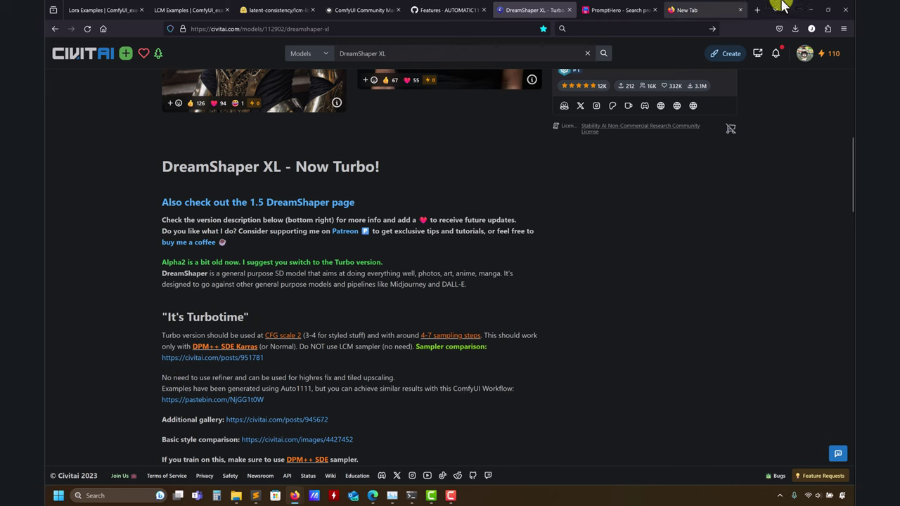
click(810, 10)
- Load the workflow from drreamshaperXLTurbo.png into the third ComfyUI instance and select the dreamshaperXL_turboDpmppSDE.safetensors checkpoint
click(236, 498)
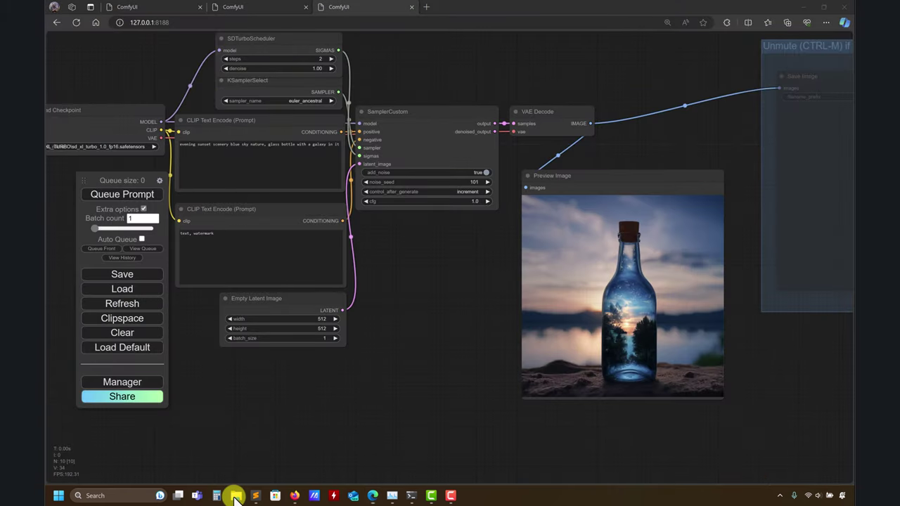
click(234, 452)
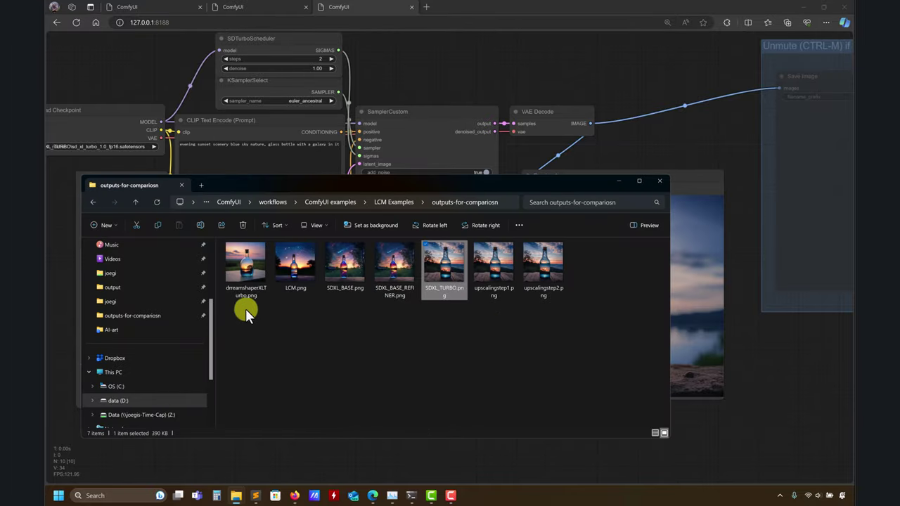
drag(245, 282, 458, 70)
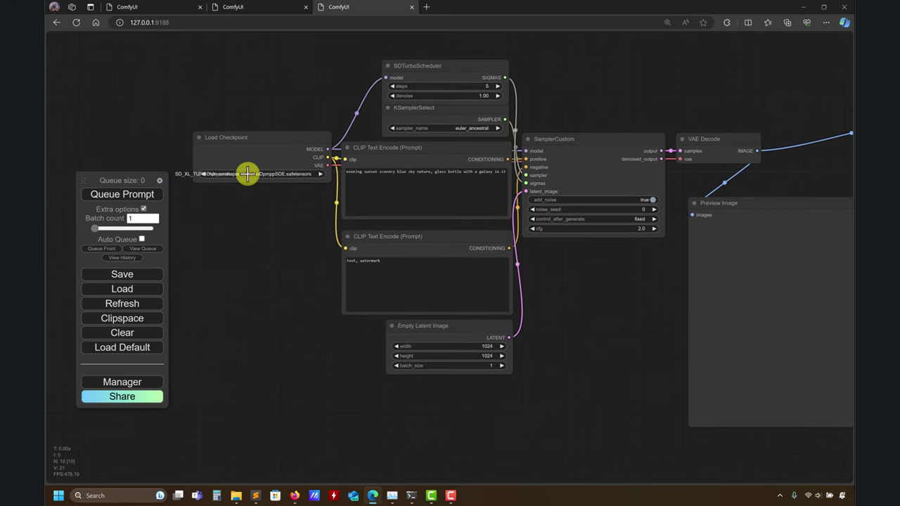
click(247, 174)
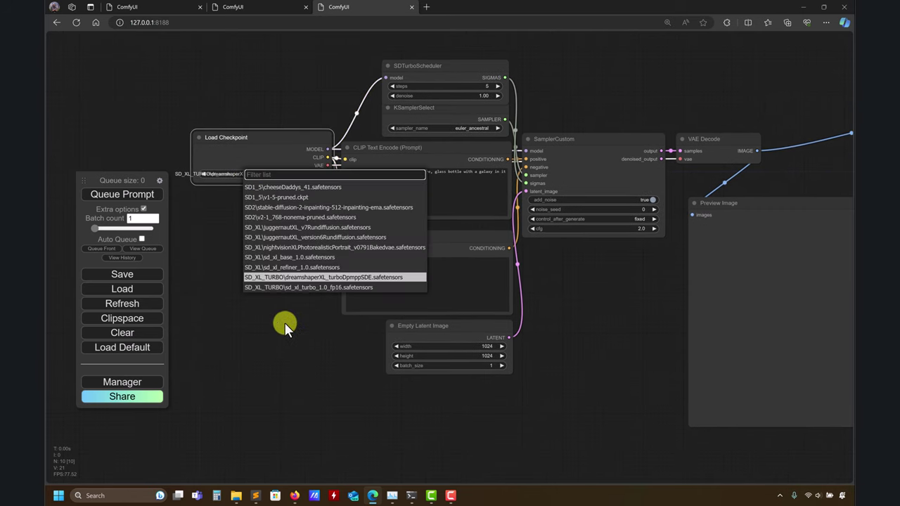
click(317, 275)
- Look over the DreamShaper XL Turbo workflow's prompts, sampler and latent size settings, and queue it for generation
drag(576, 344, 495, 340)
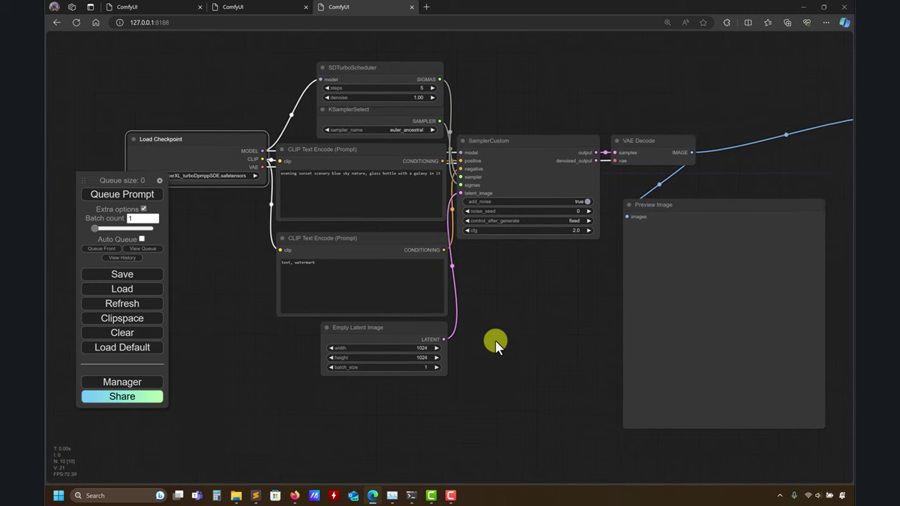
drag(504, 297, 463, 282)
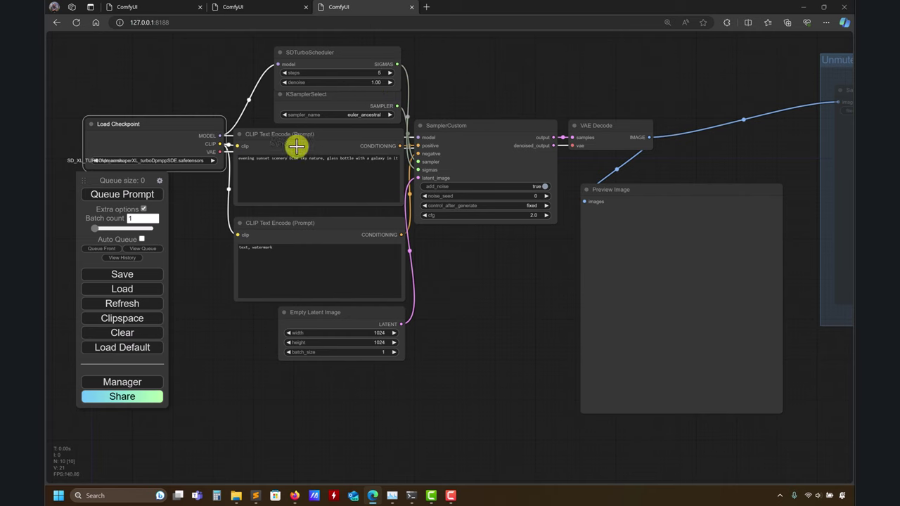
drag(480, 352, 492, 357)
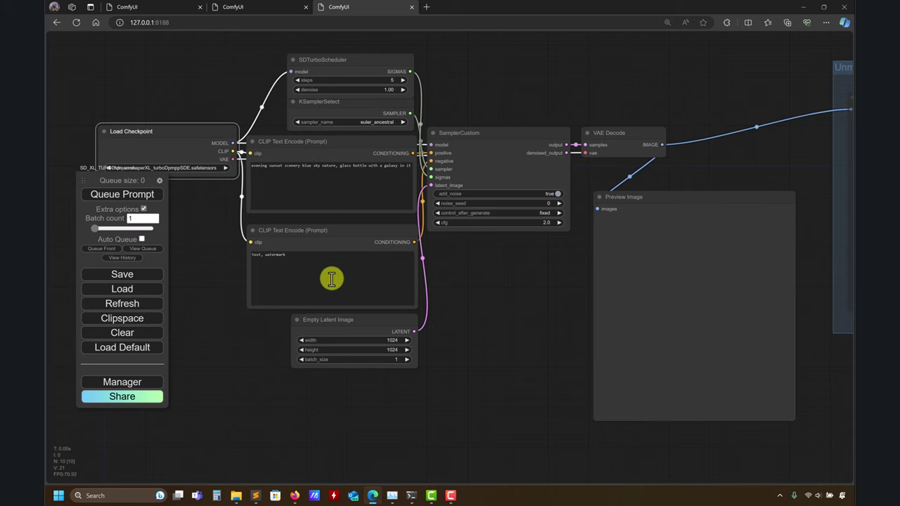
drag(484, 315, 439, 190)
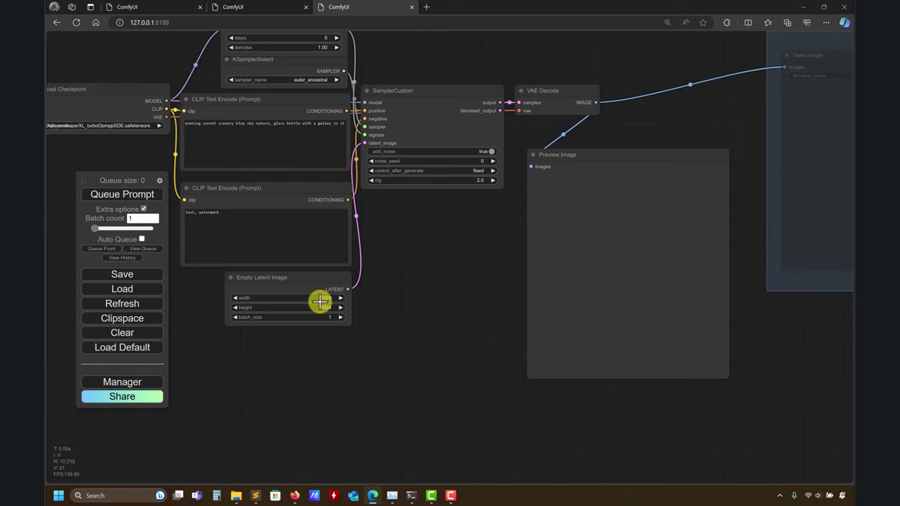
click(124, 195)
drag(352, 401, 404, 407)
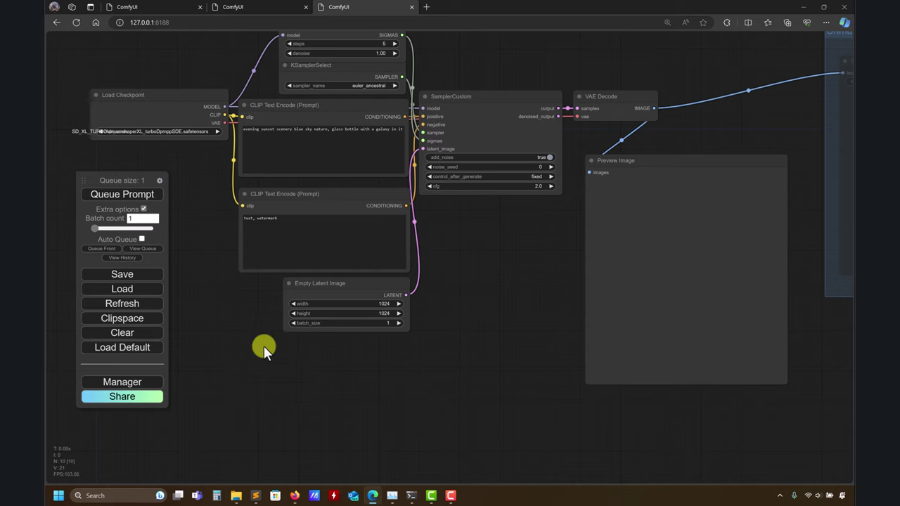
drag(273, 396, 275, 436)
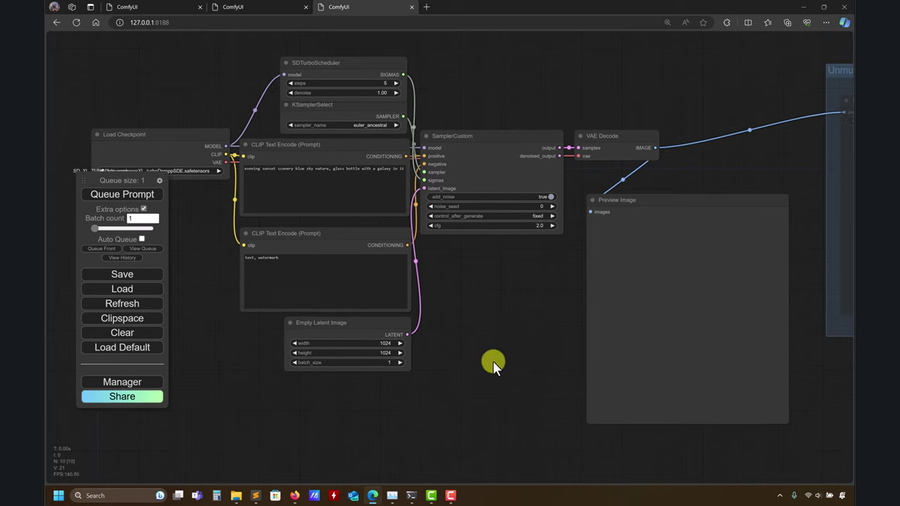
drag(489, 373, 517, 351)
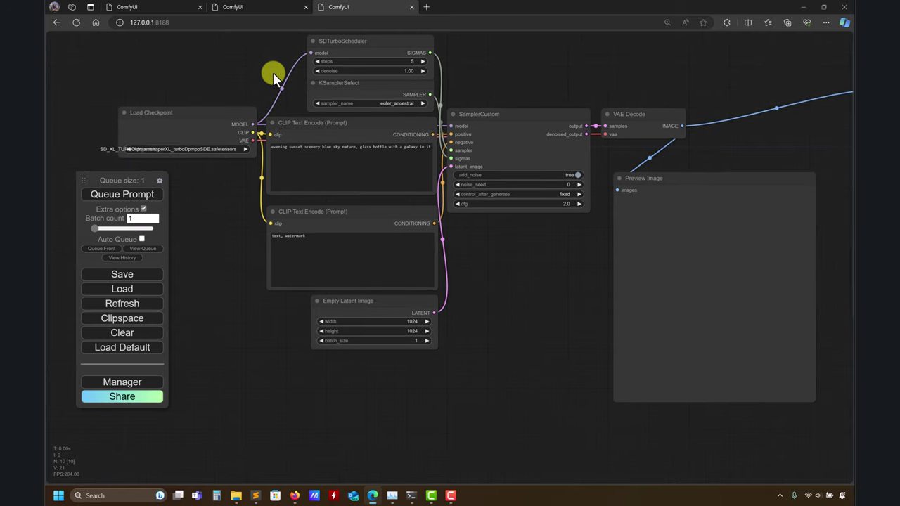
- Check the console log for generation progress and glance at the other two ComfyUI instances before returning to the DreamShaper workflow
click(412, 496)
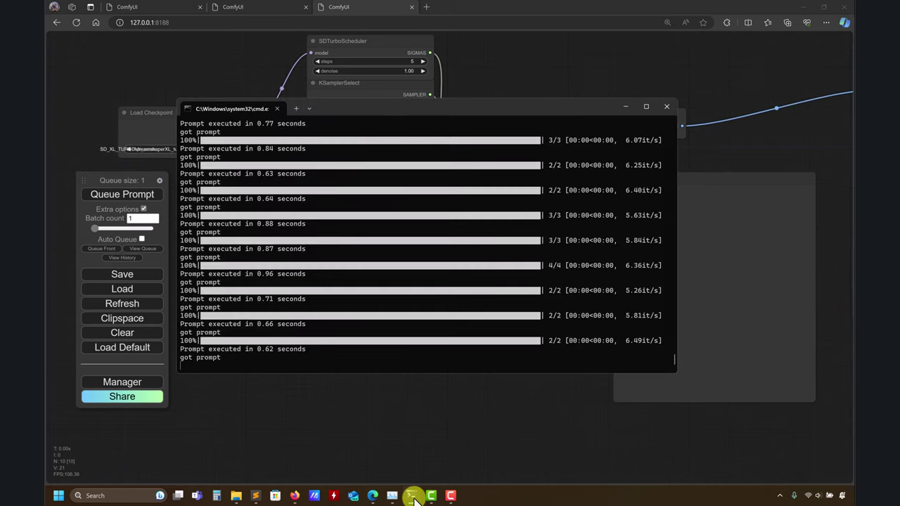
click(412, 496)
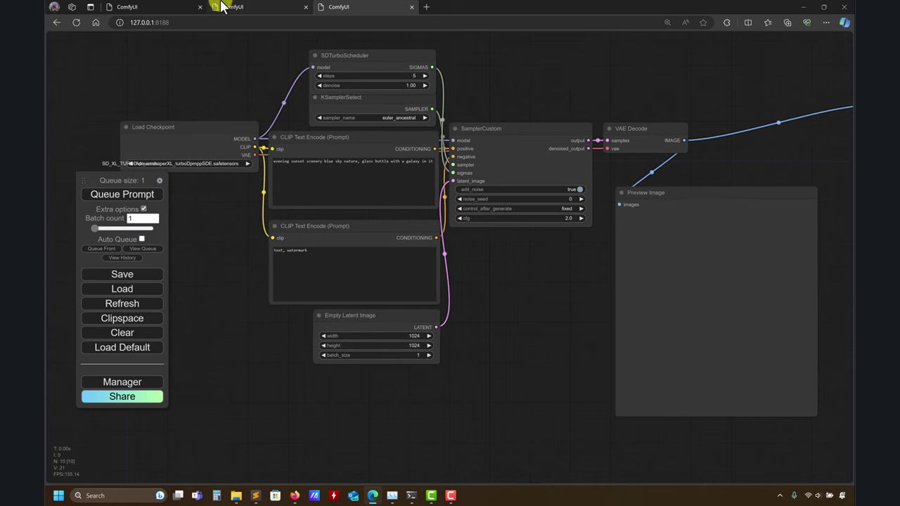
click(221, 6)
click(167, 6)
click(366, 6)
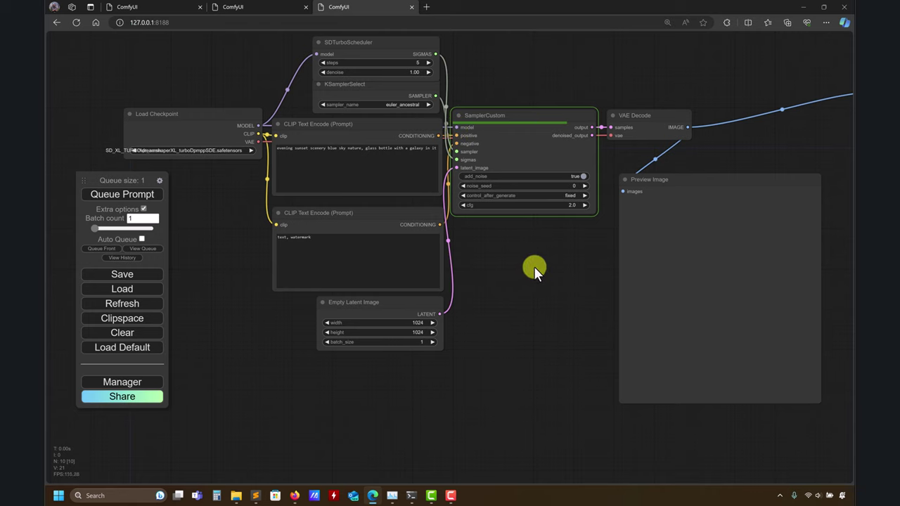
- Raise the custom sampler's cfg to 2.1 in the DreamShaper XL Turbo workflow and queue another generation
drag(535, 323, 440, 321)
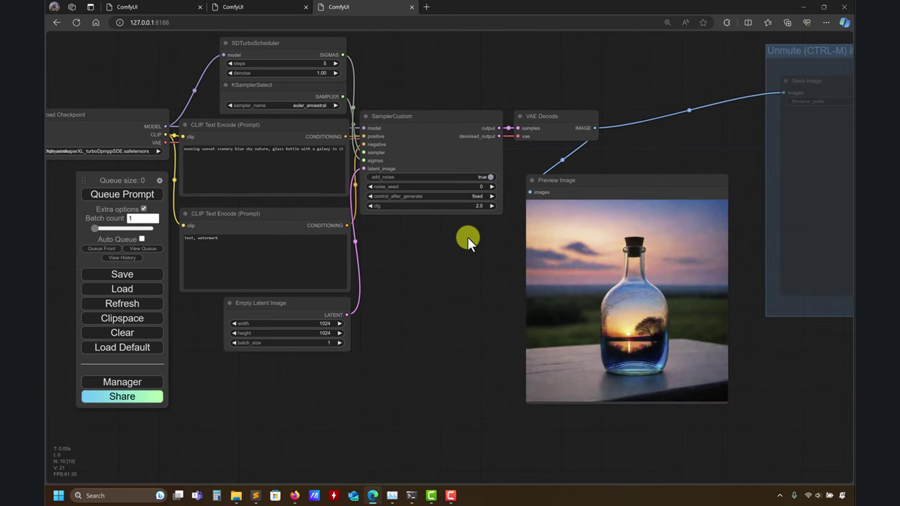
drag(468, 237, 517, 245)
click(541, 214)
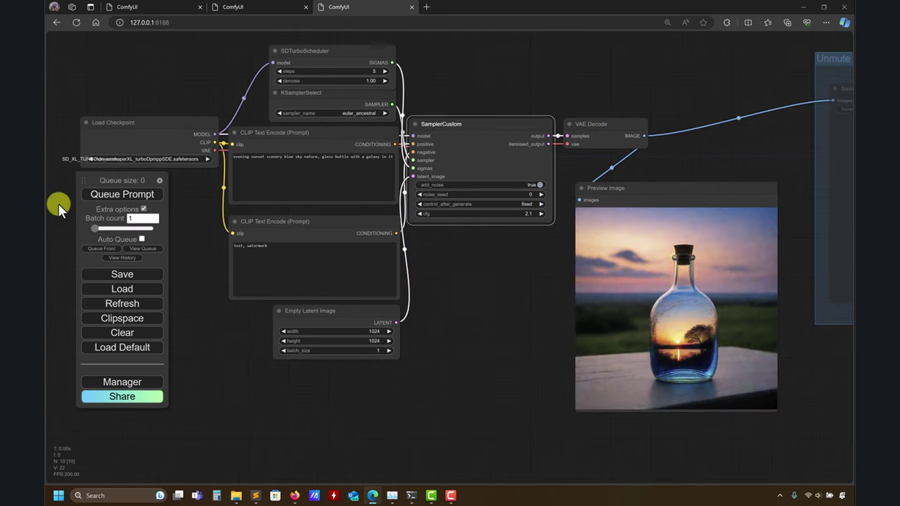
click(116, 195)
drag(472, 338, 389, 311)
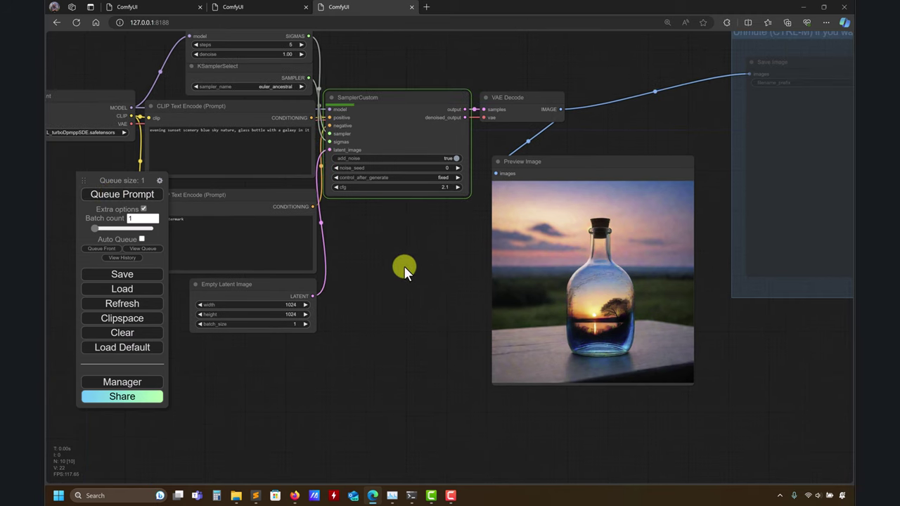
drag(394, 312, 434, 338)
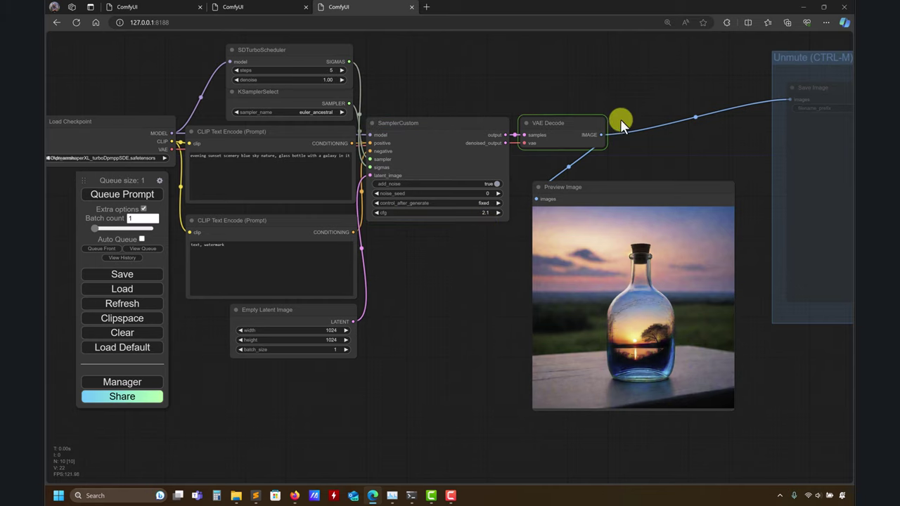
- Check the console log for the execution time of the repeated DreamShaper XL Turbo generation
click(411, 496)
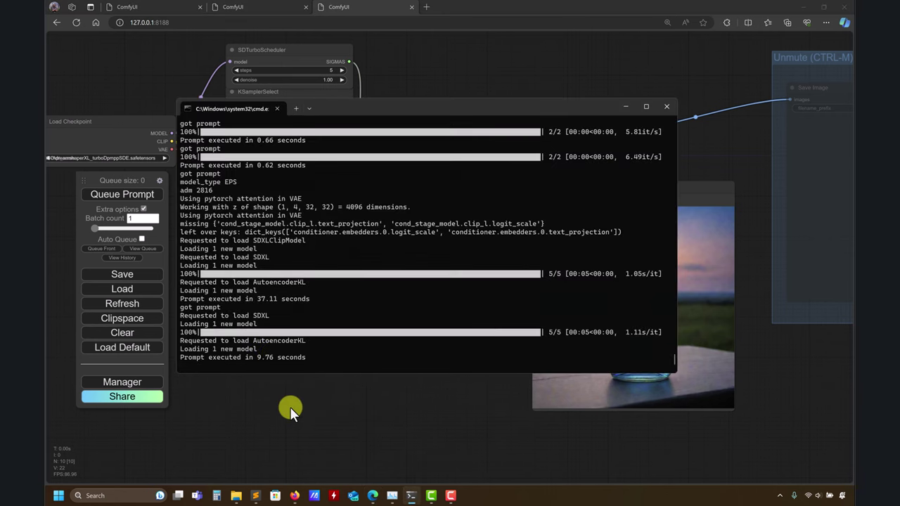
click(290, 406)
click(413, 495)
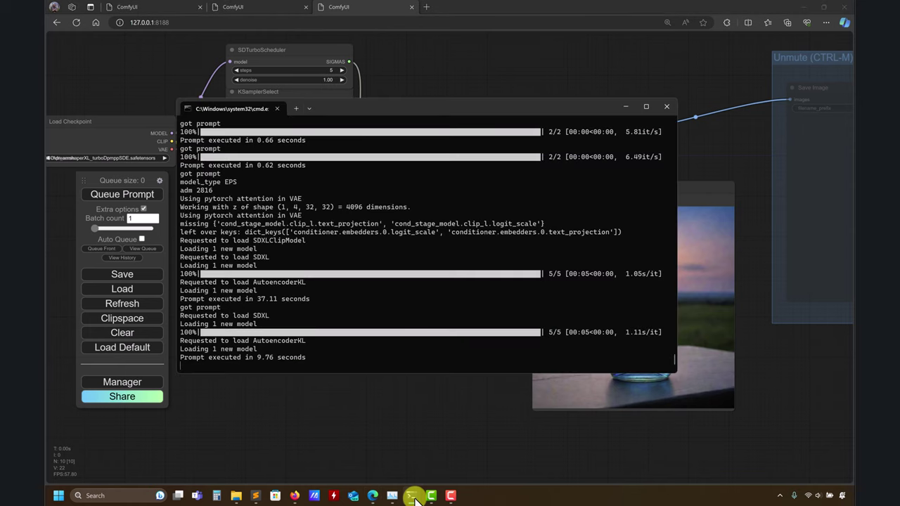
click(414, 496)
- Set the custom sampler's cfg to 2.0 and noise seed to 1, keep the seed control fixed, and queue the generation
click(376, 212)
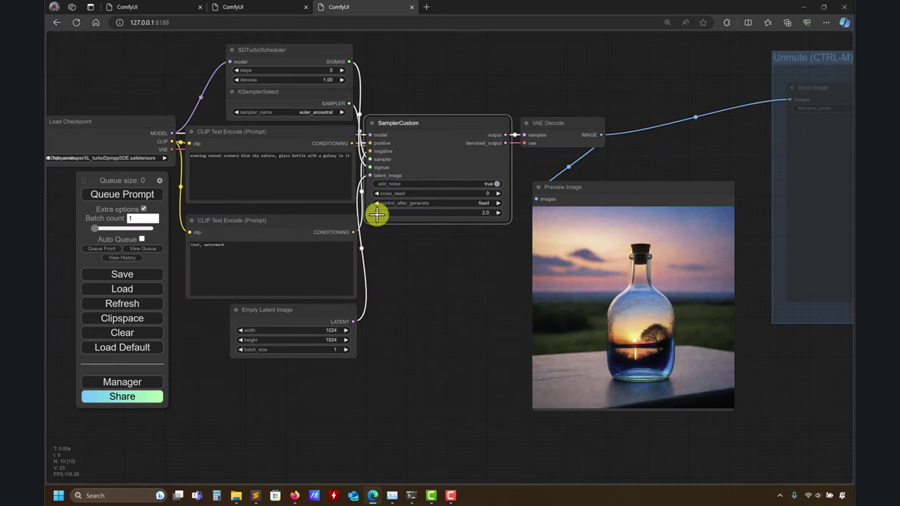
click(396, 203)
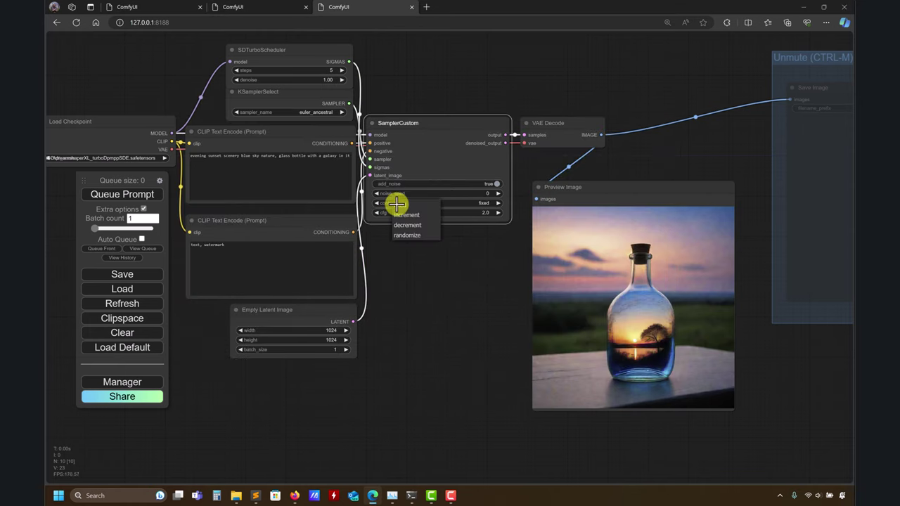
click(412, 205)
drag(467, 276, 466, 273)
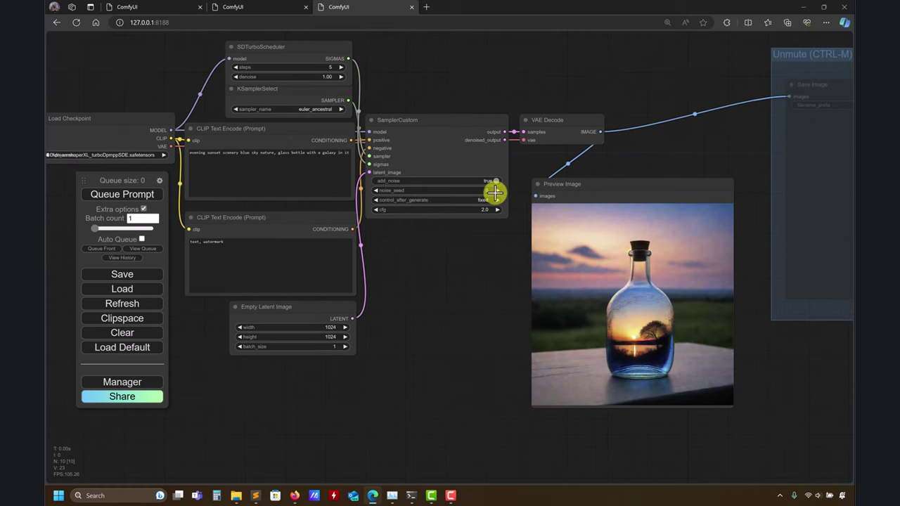
click(494, 193)
click(138, 199)
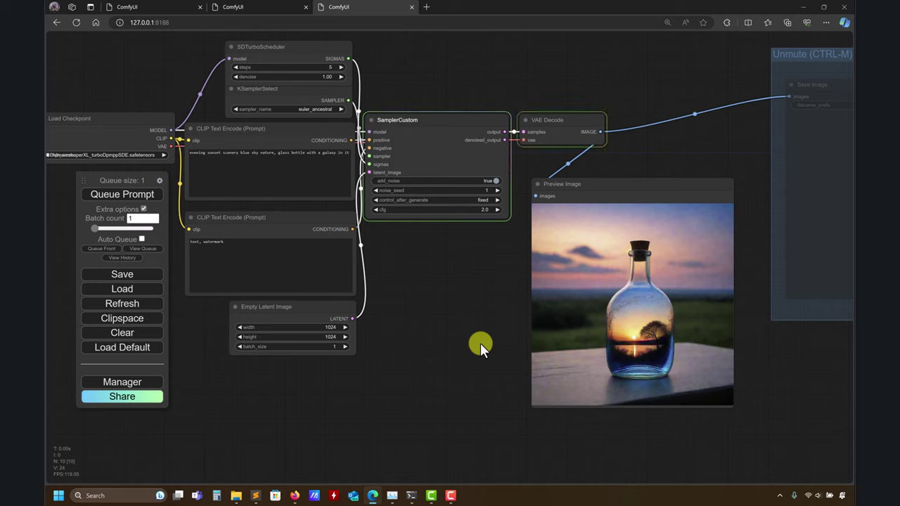
- Compare the new DreamShaper XL Turbo image with the SDXL base and LCM images in the other two ComfyUI instances
click(271, 7)
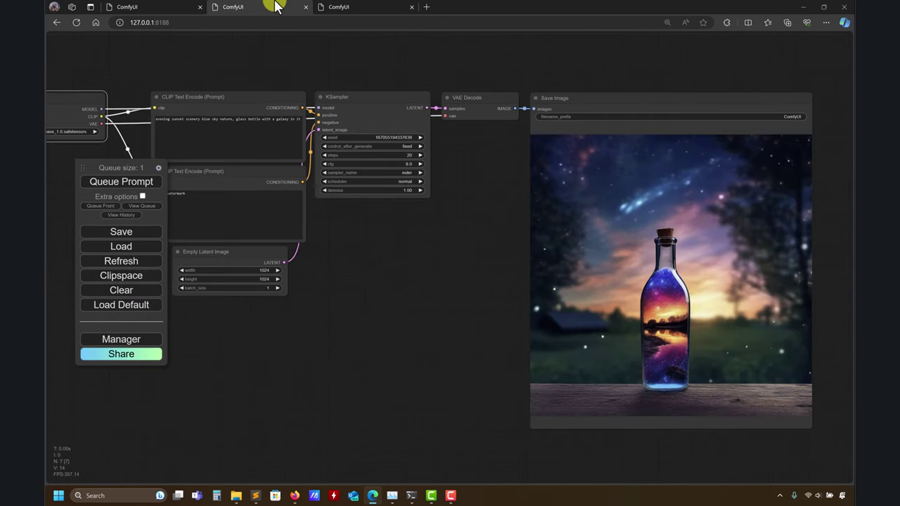
click(334, 7)
click(141, 7)
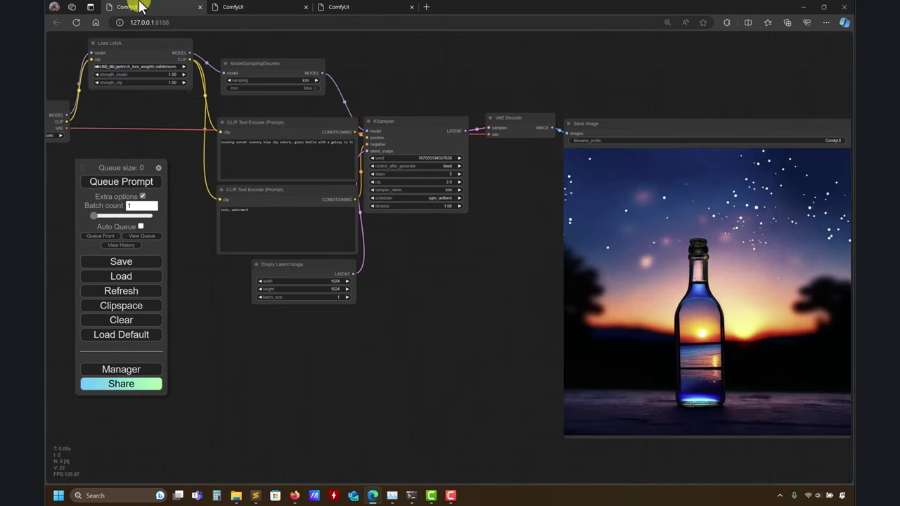
click(367, 7)
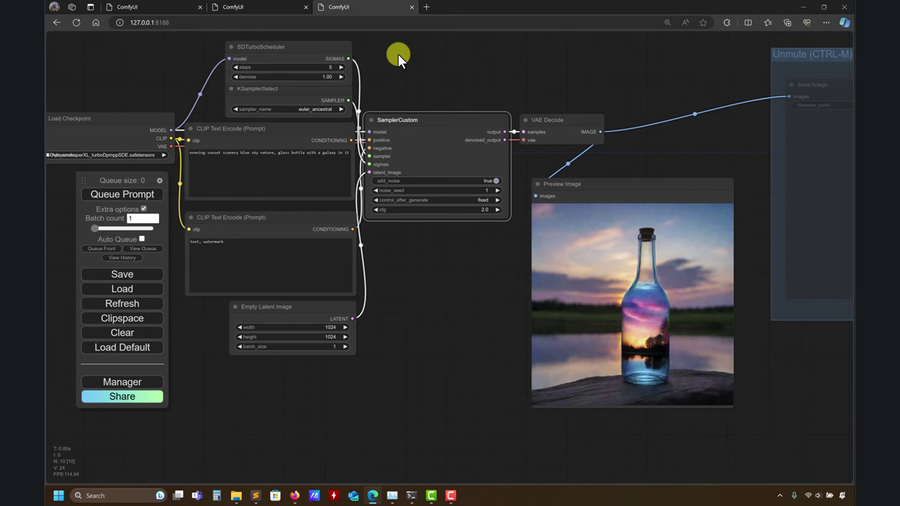
drag(422, 347, 318, 359)
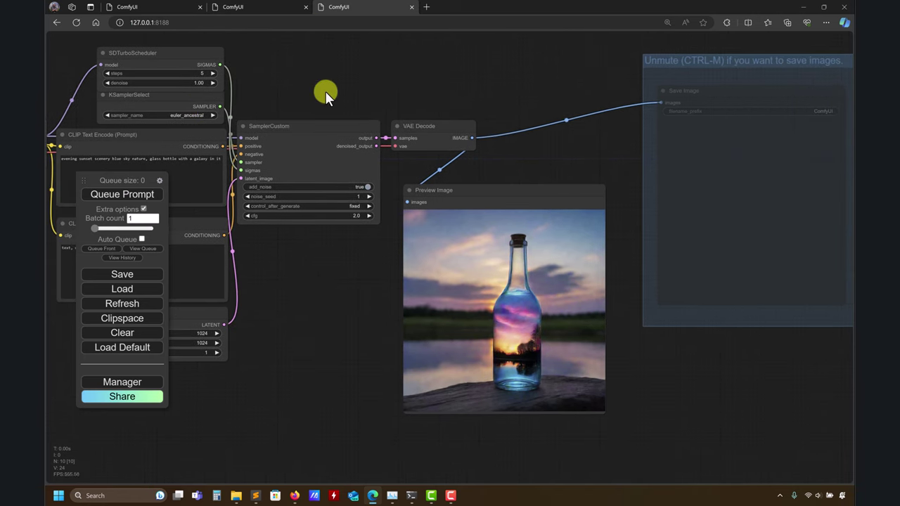
- Alternate between the LCM LoRA and DreamShaper XL Turbo workflows to compare their node setups, sampler settings and generated images
click(140, 7)
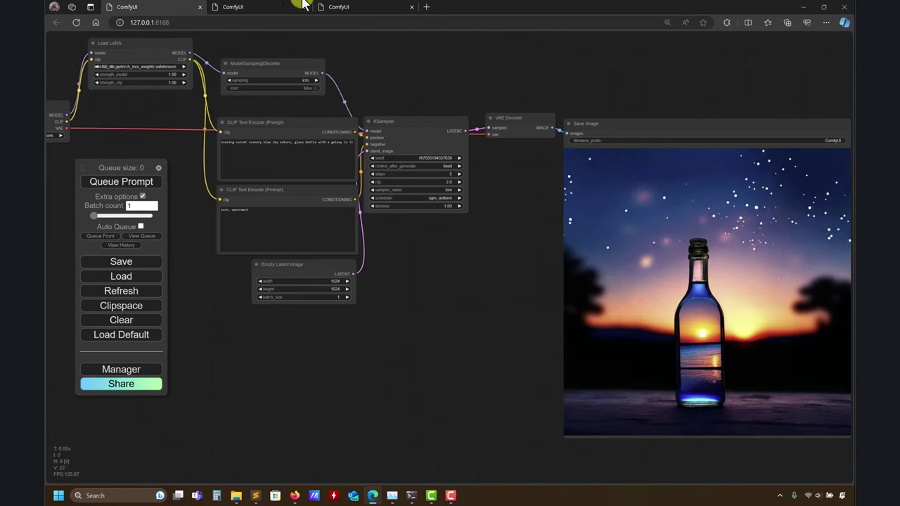
click(343, 8)
drag(297, 64, 367, 84)
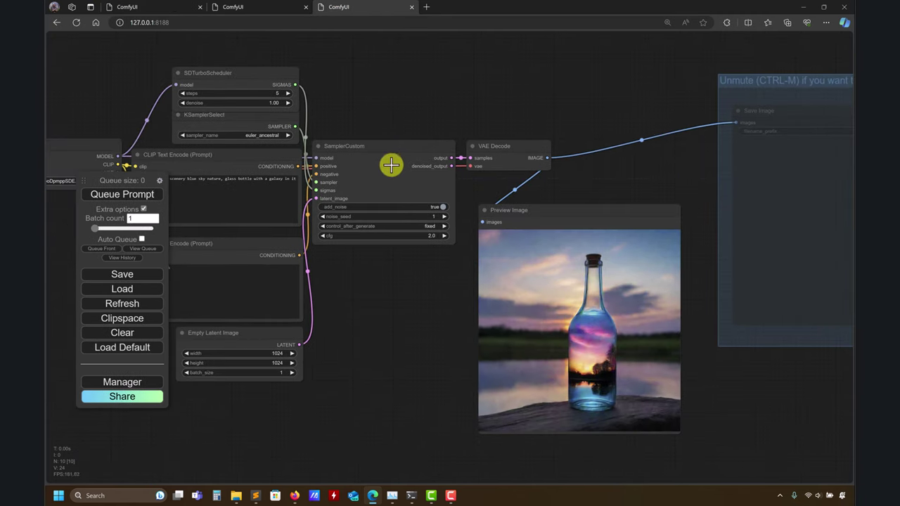
click(138, 7)
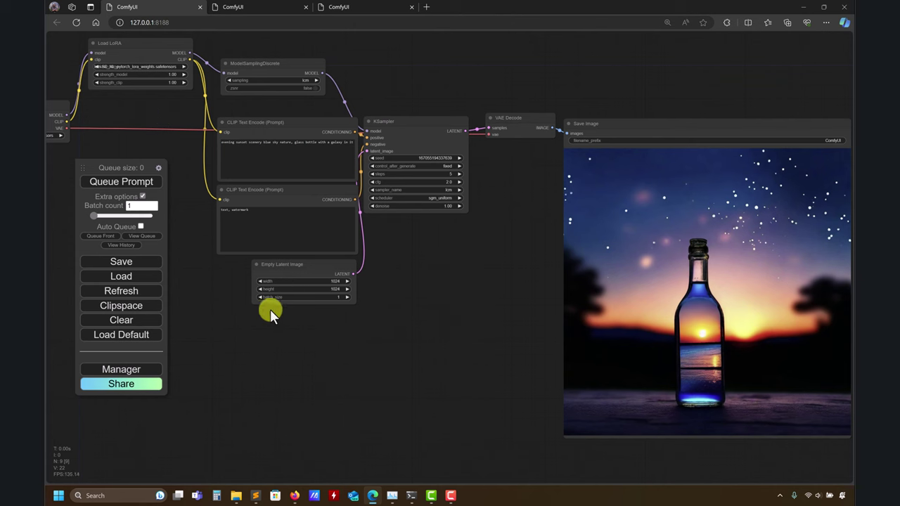
click(360, 7)
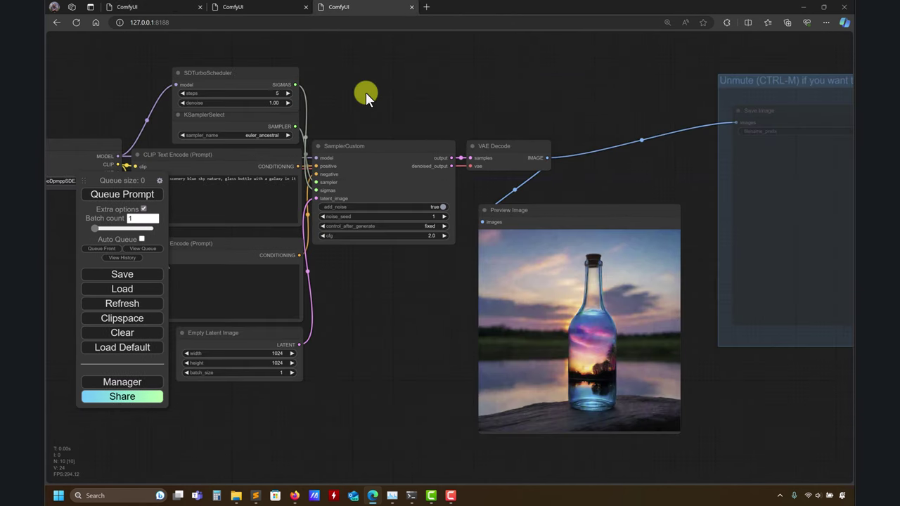
drag(366, 92, 485, 92)
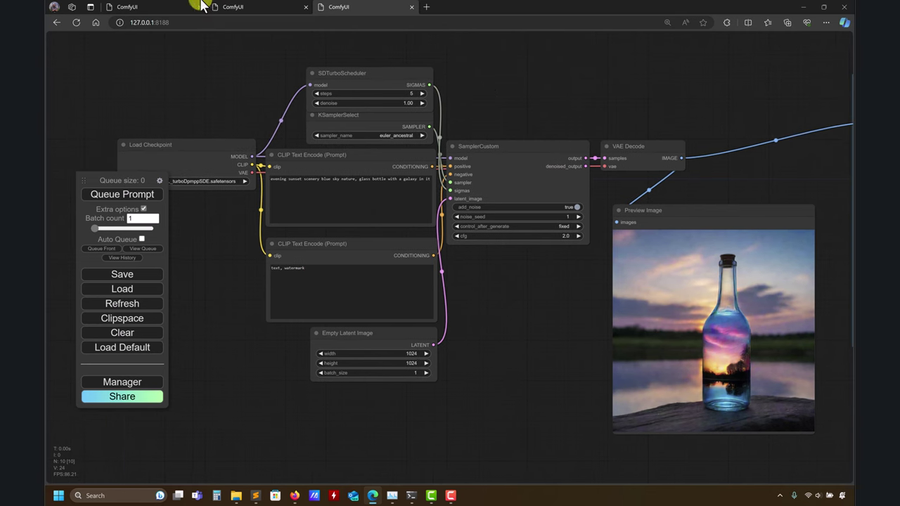
click(137, 7)
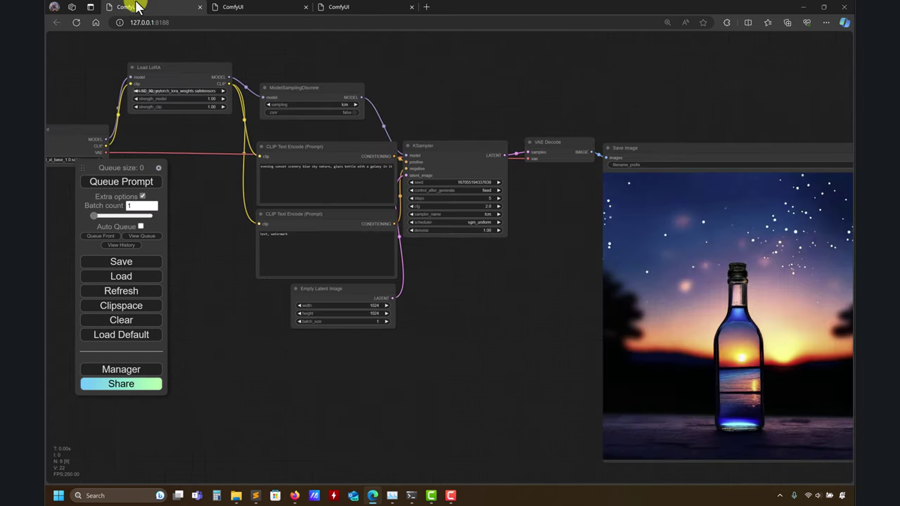
click(364, 6)
drag(277, 107, 244, 92)
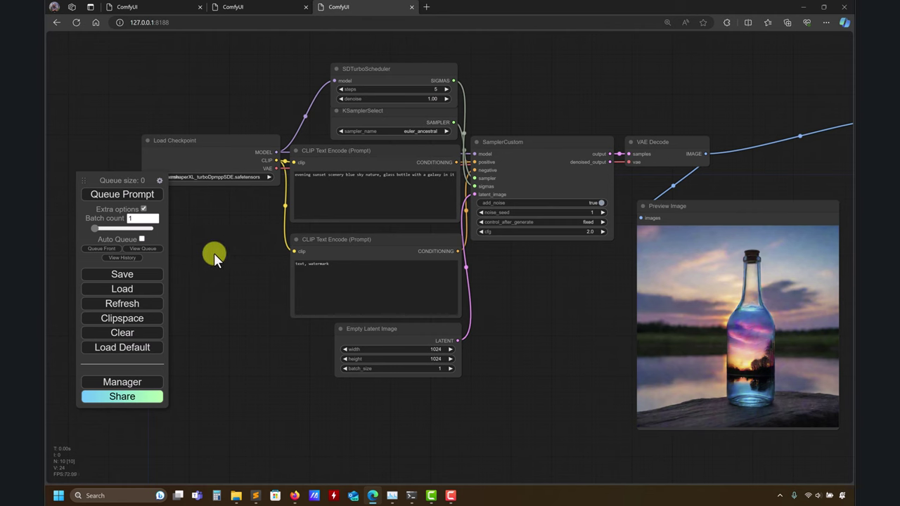
drag(213, 253, 239, 252)
scroll(285, 304, right, 5)
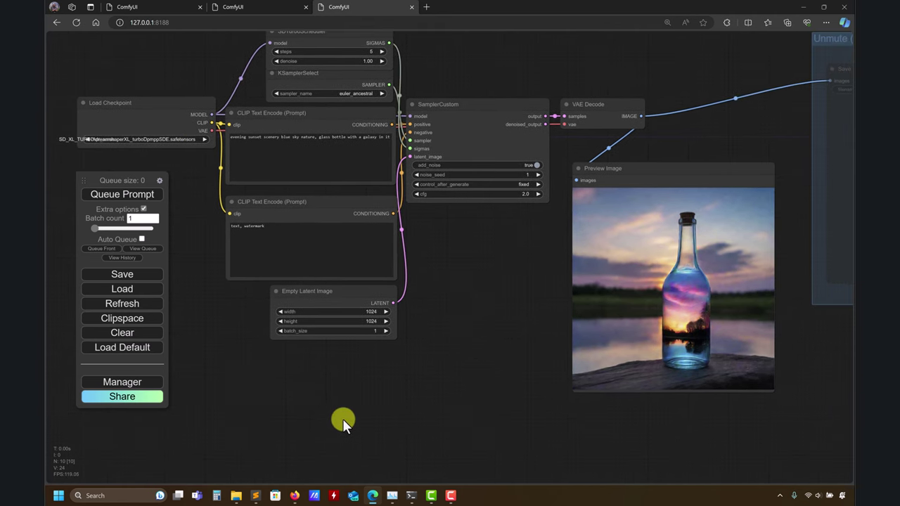
- Open LCM.png from the outputs-for-compariosn folder and place its viewer on one half of the screen
mouse_move(237, 488)
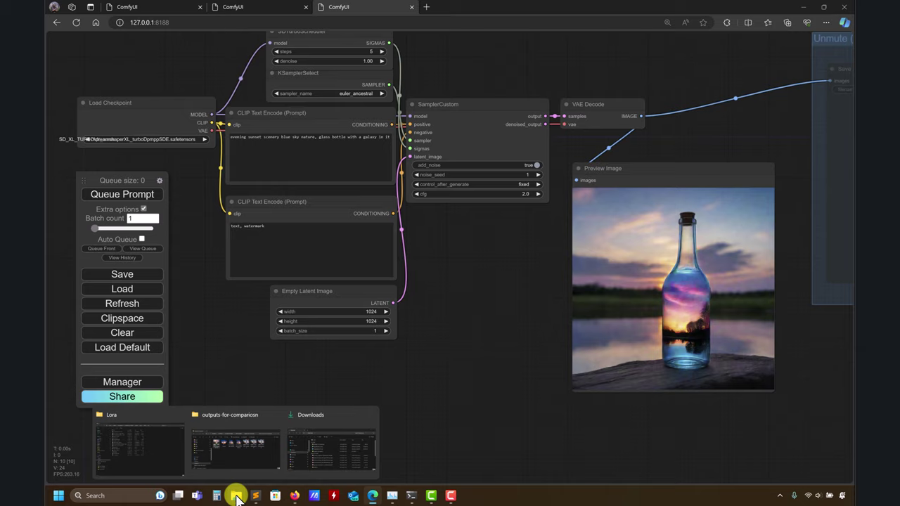
click(238, 451)
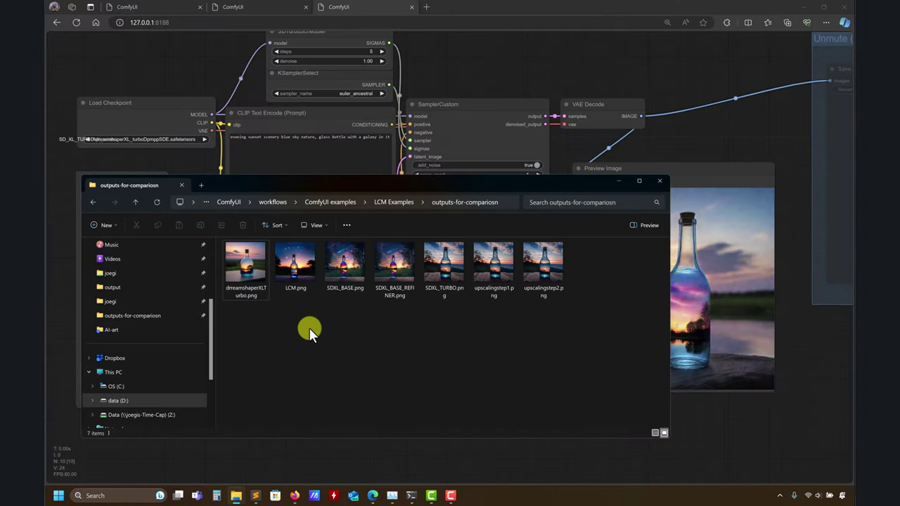
click(307, 269)
double_click(307, 269)
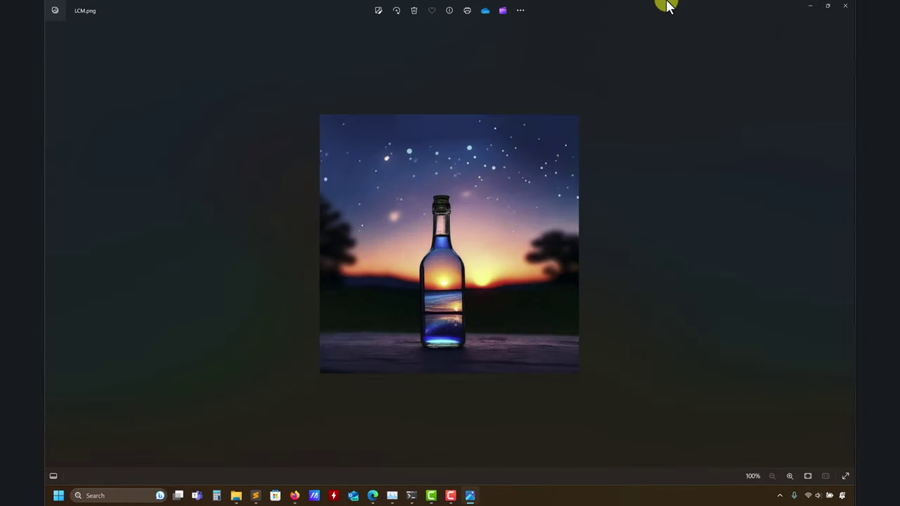
drag(663, 4, 247, 16)
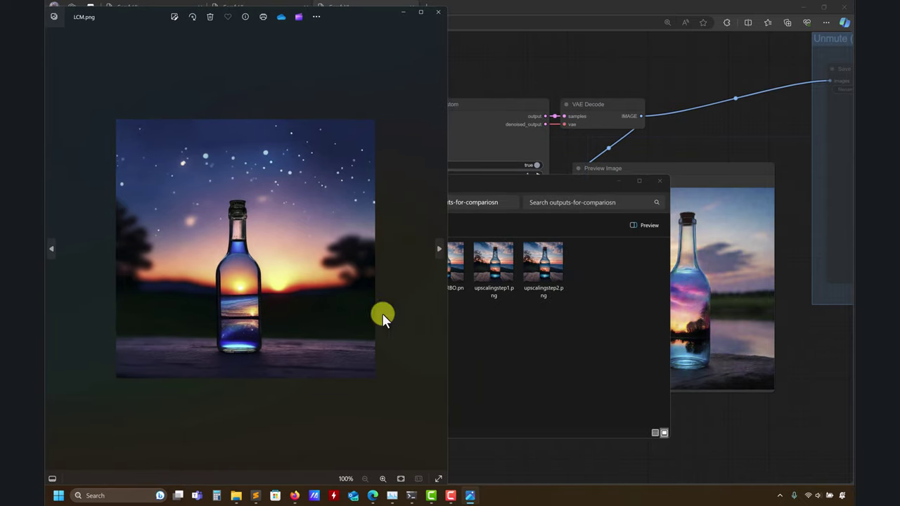
- Open SDXL_BASE.png from the same folder and place it beside the LCM image for comparison
drag(511, 187, 685, 213)
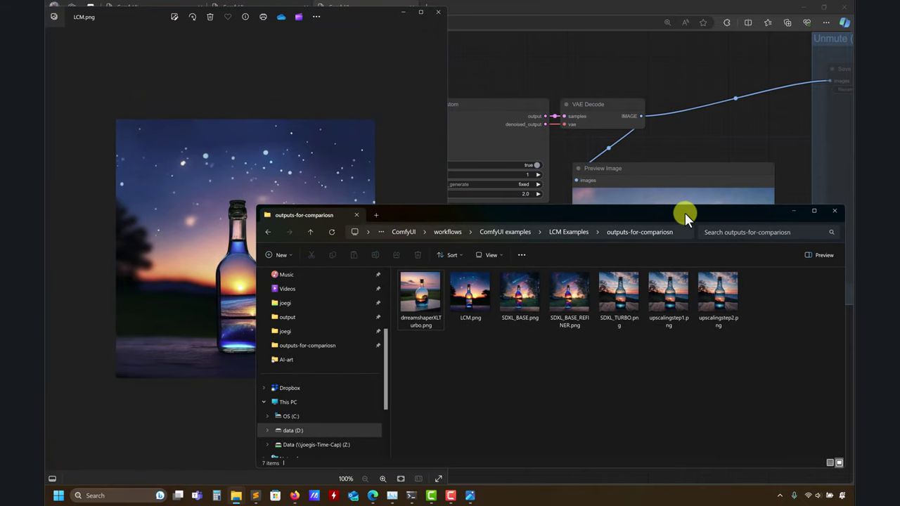
double_click(526, 299)
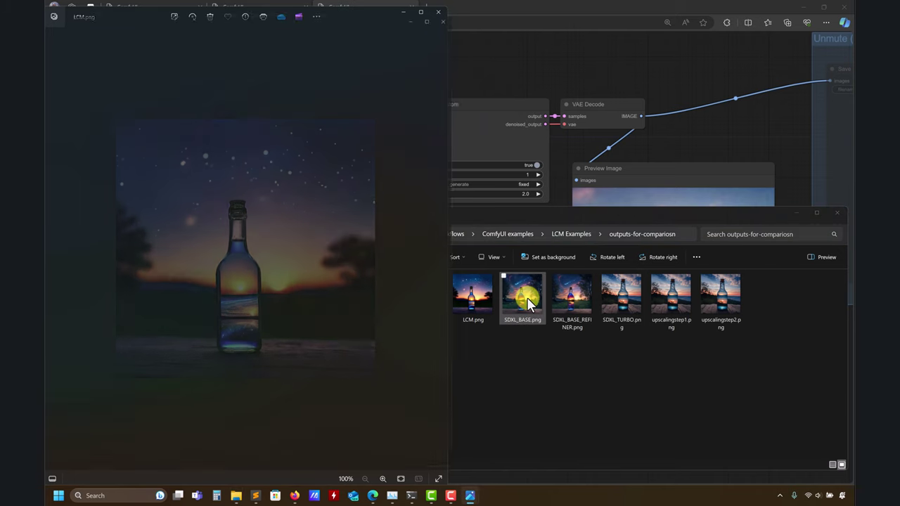
drag(355, 16, 673, 19)
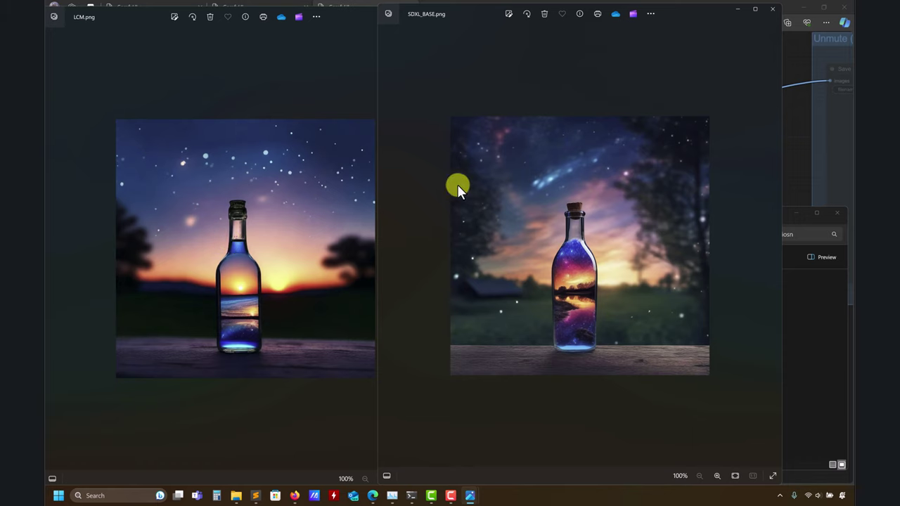
- Open SDXL_BASE_REFINER.png and place it beside SDXL_BASE.png to compare the two bottle images
drag(695, 14, 365, 22)
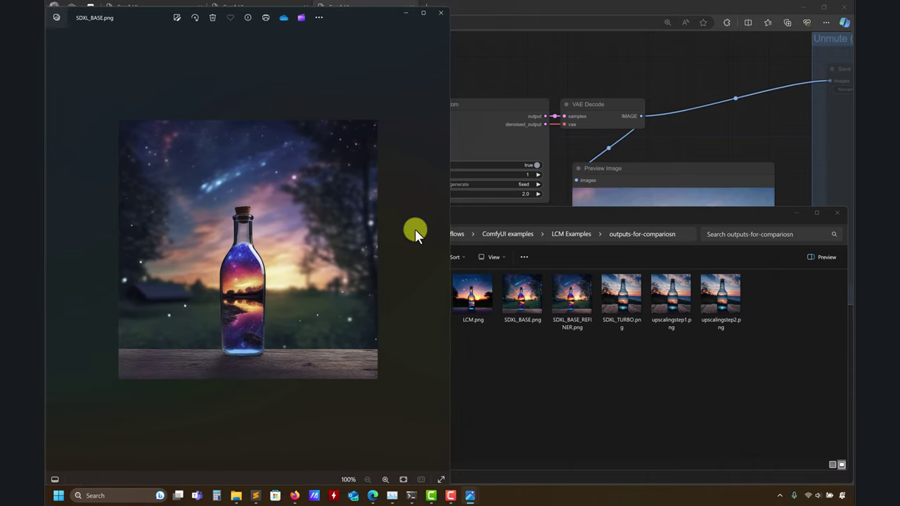
click(521, 377)
double_click(592, 296)
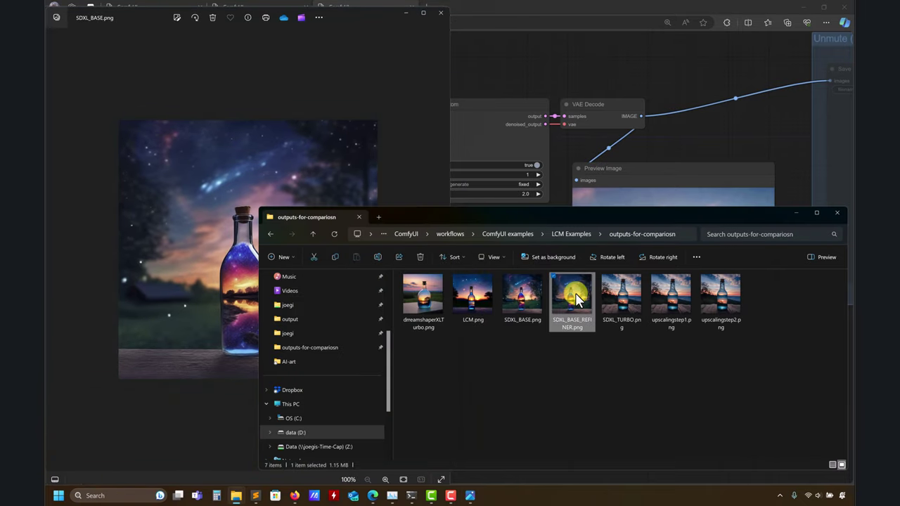
drag(441, 38, 688, 30)
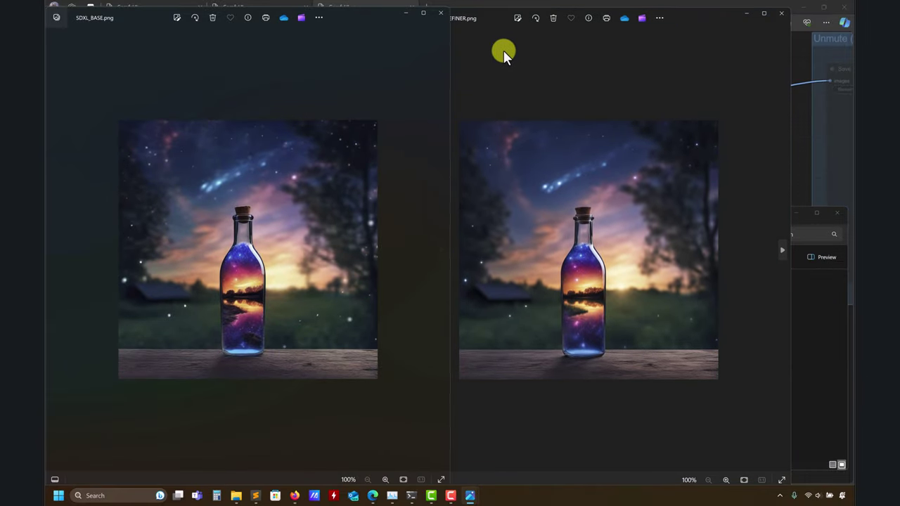
click(506, 47)
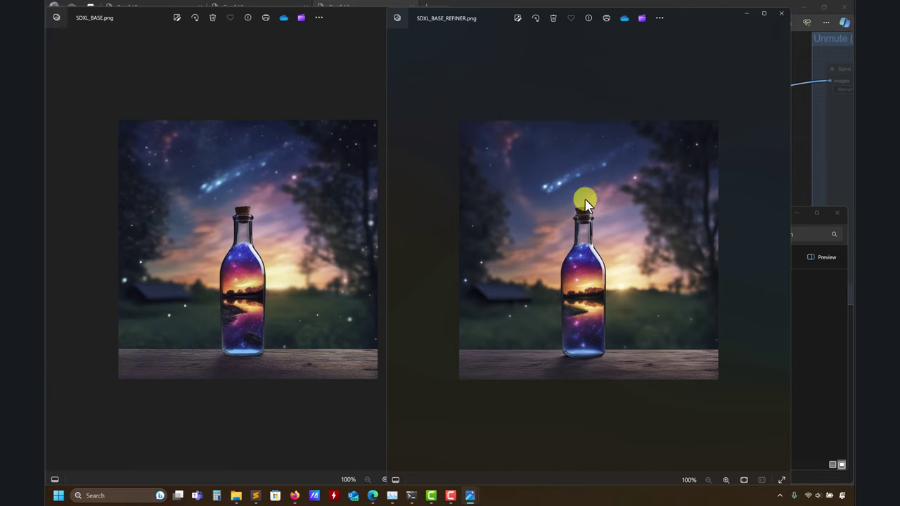
- Open SDXL_TURBO.png, close the refiner image, and place the turbo image beside SDXL_BASE.png for comparison
click(809, 362)
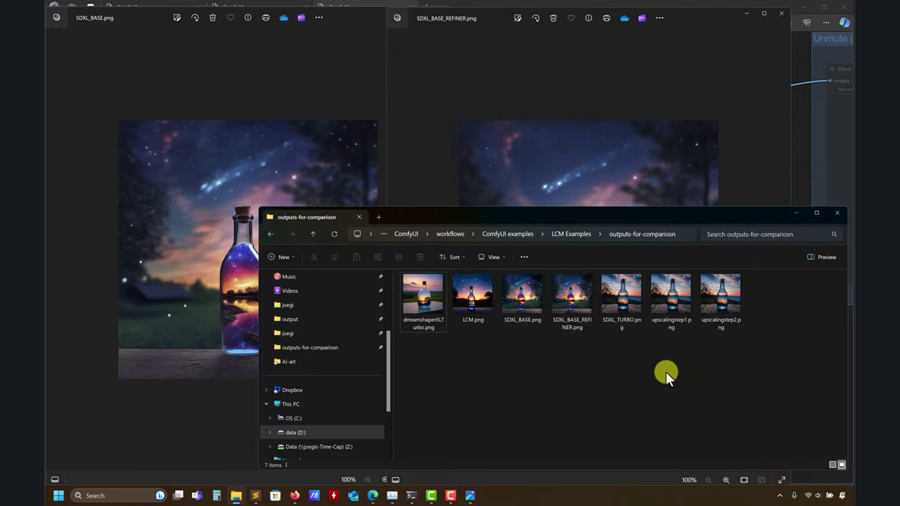
double_click(633, 308)
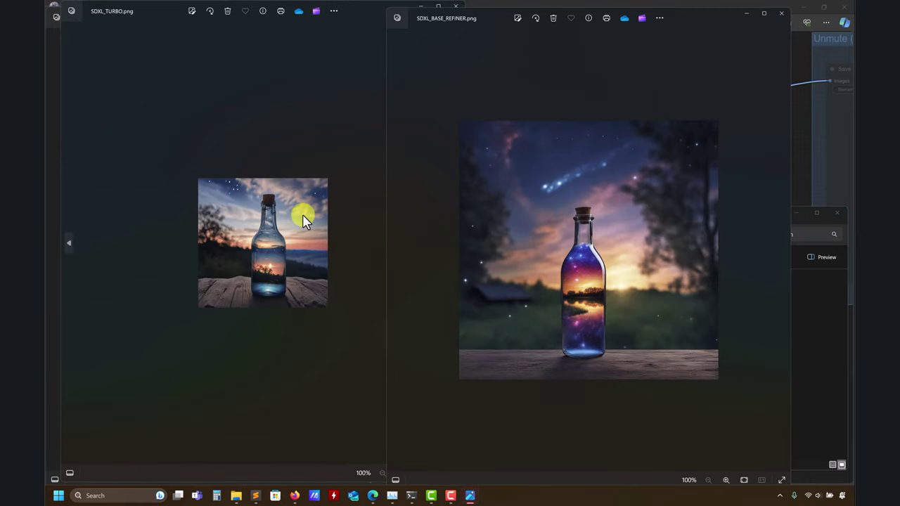
click(783, 11)
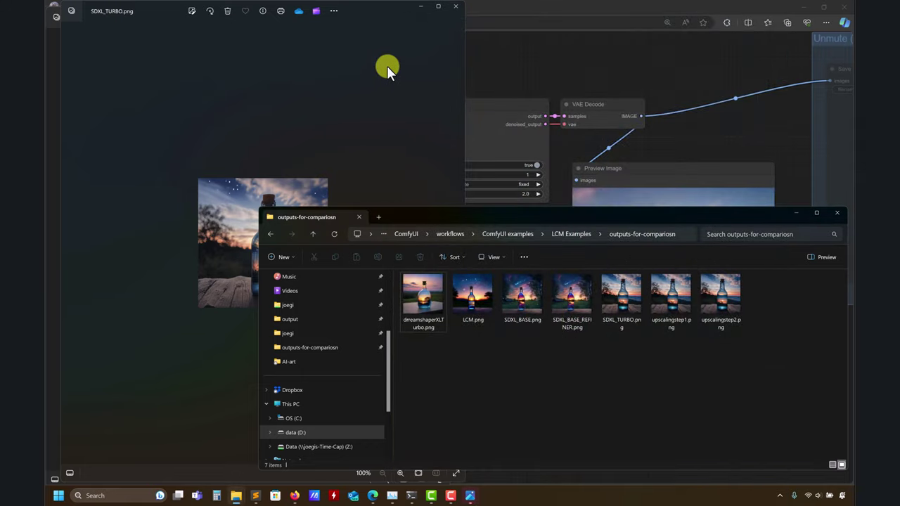
drag(387, 18, 728, 36)
click(399, 30)
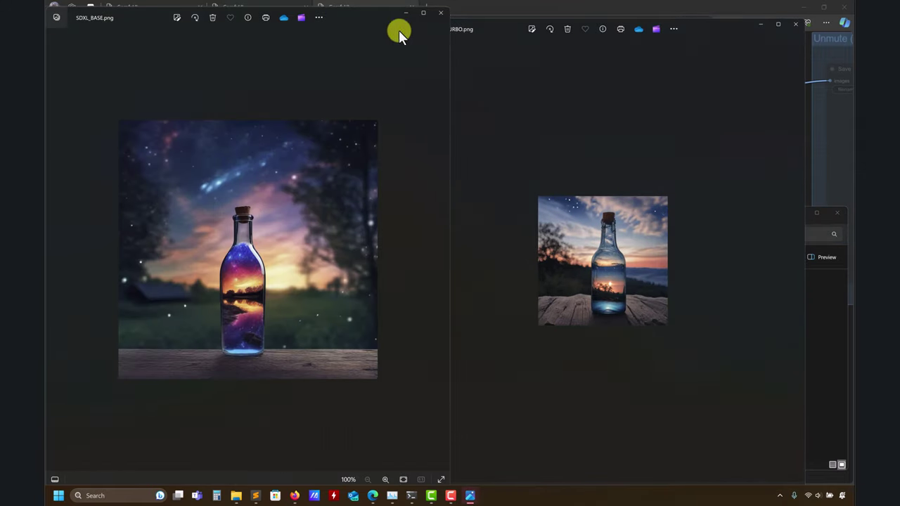
- Close SDXL_BASE.png and place SDXL_TURBO.png beside LCM.png to compare them
click(441, 13)
click(315, 99)
drag(727, 21, 704, 13)
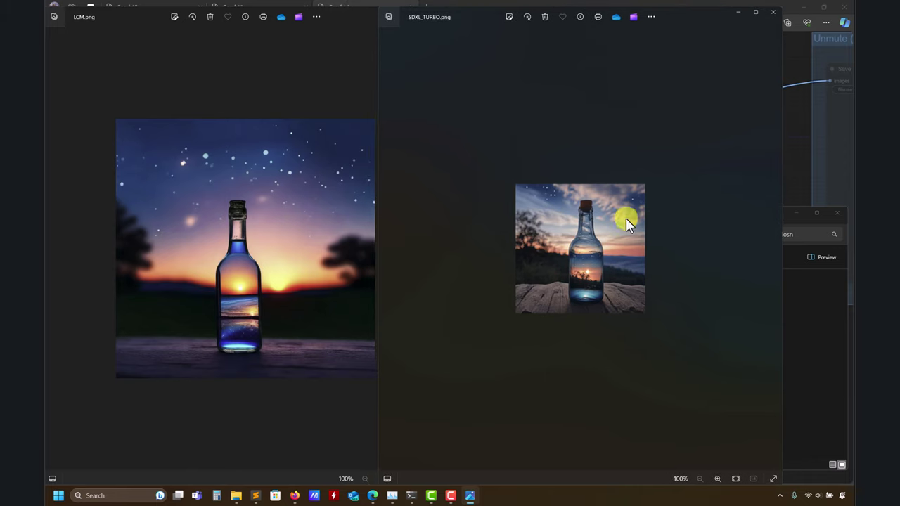
click(787, 348)
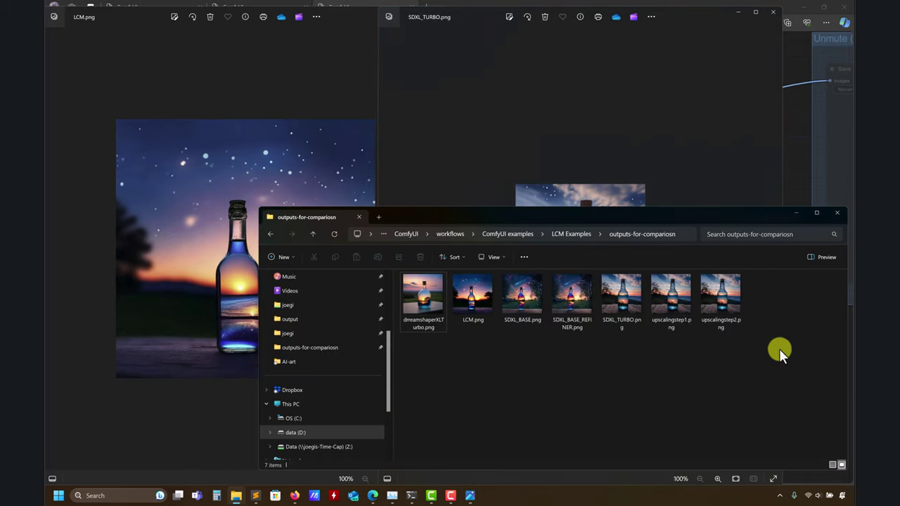
click(629, 109)
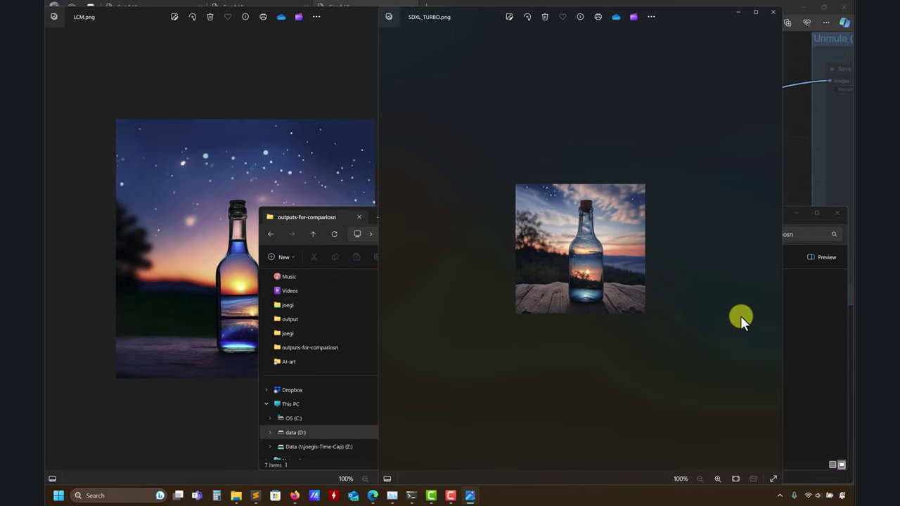
- Open upscalingstep1.png and compare it with LCM.png, inspecting both images at closer magnification
click(799, 332)
double_click(678, 296)
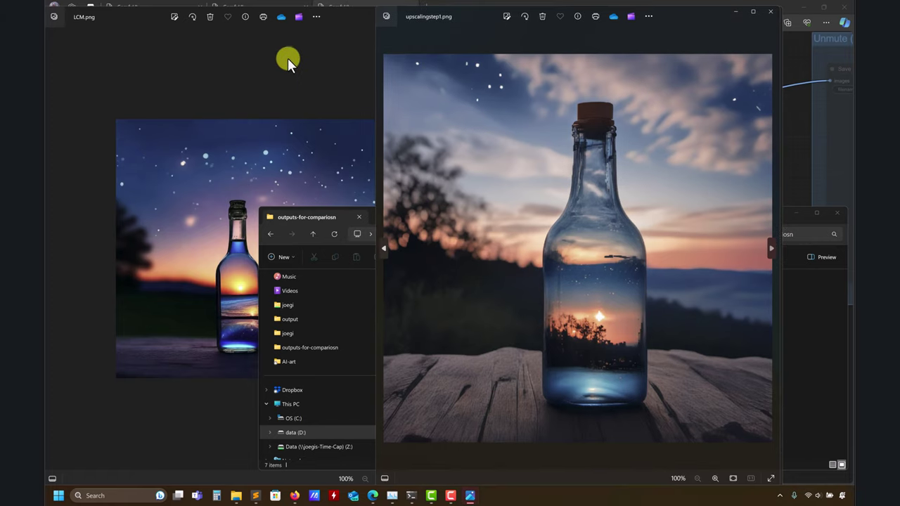
click(288, 58)
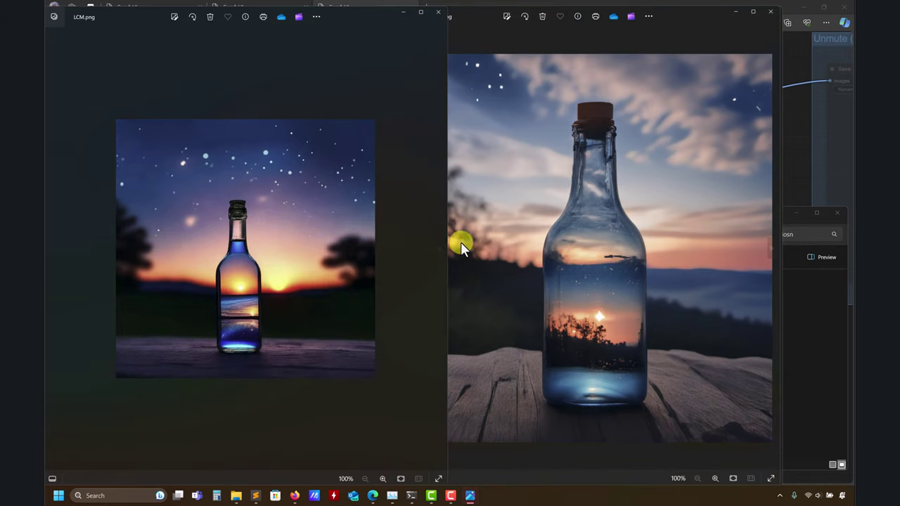
scroll(476, 255, up, 3)
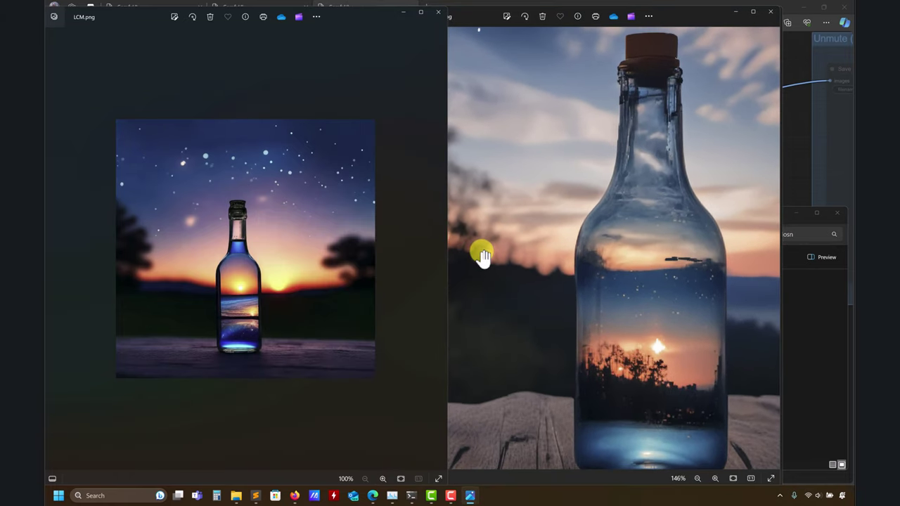
scroll(484, 255, up, 3)
scroll(514, 218, down, 5)
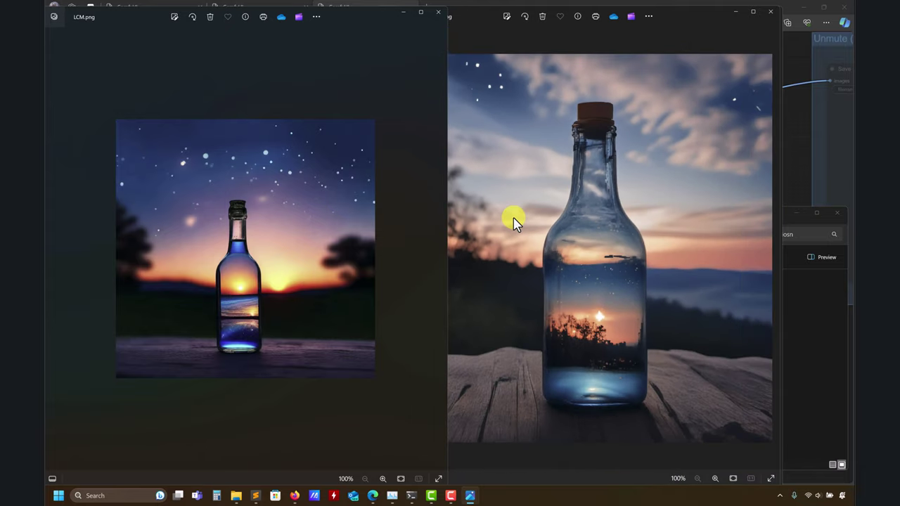
scroll(290, 172, up, 4)
scroll(290, 172, down, 2)
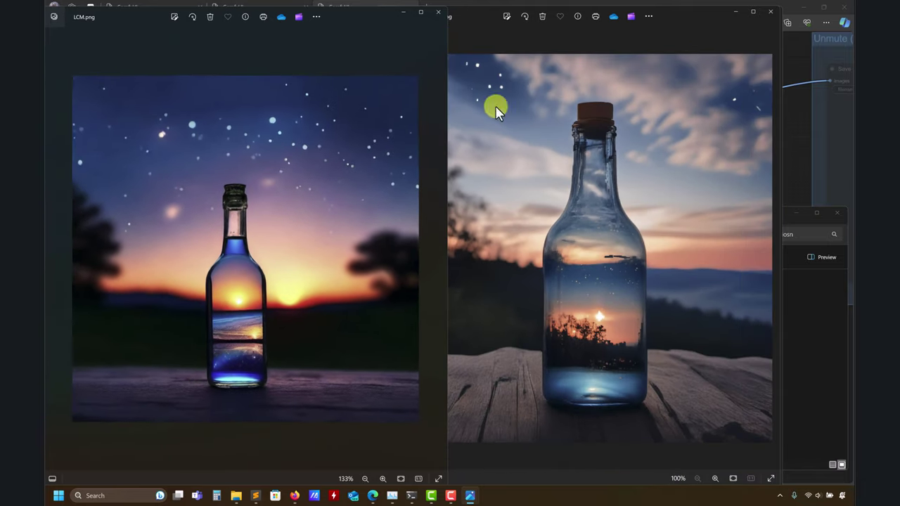
- Reopen upscalingstep1.png beside SDXL_TURBO.png and inspect the upscaled bottle's neck up close
click(766, 17)
click(790, 336)
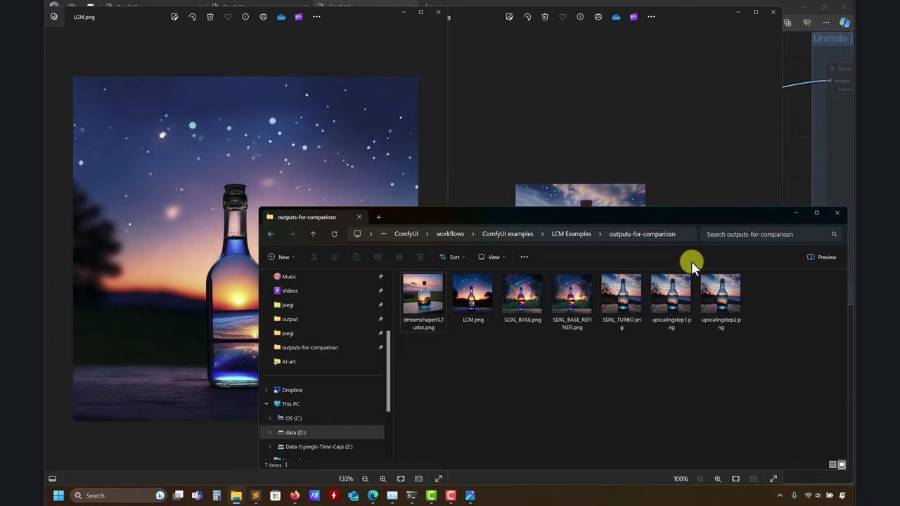
double_click(669, 309)
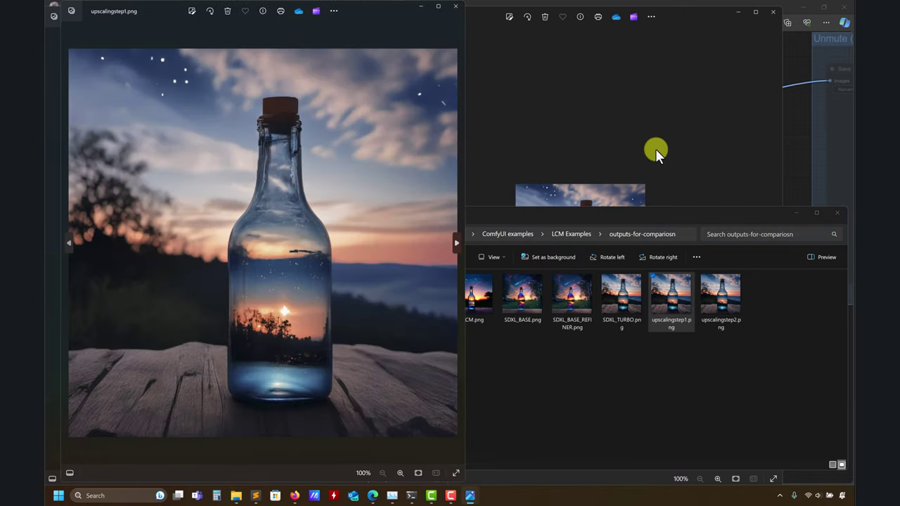
click(654, 149)
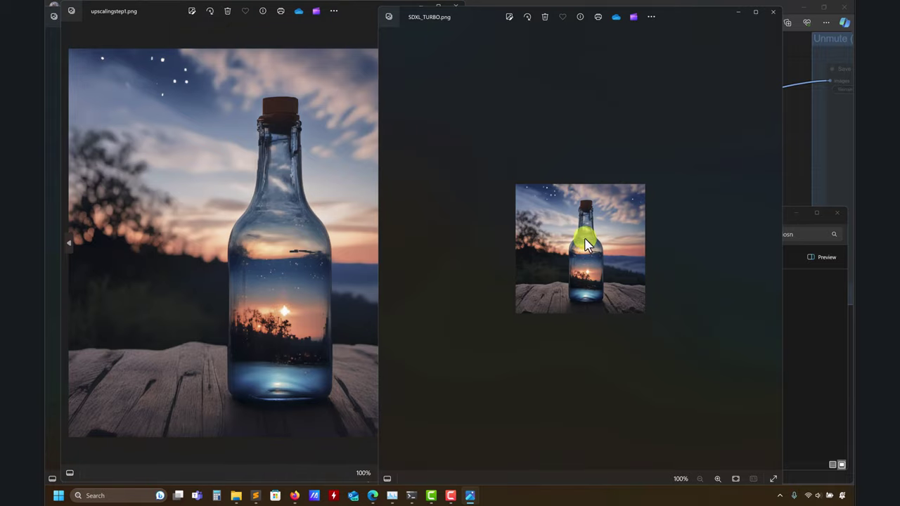
click(177, 42)
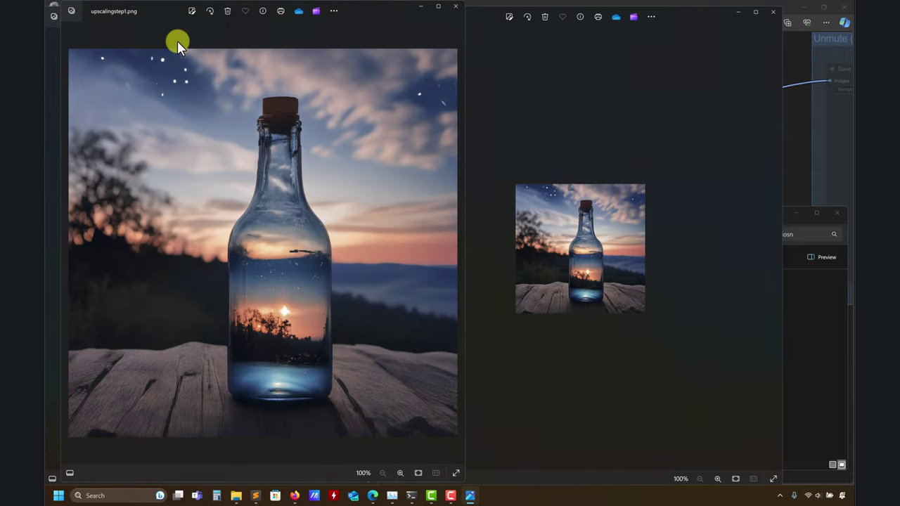
scroll(243, 136, up, 4)
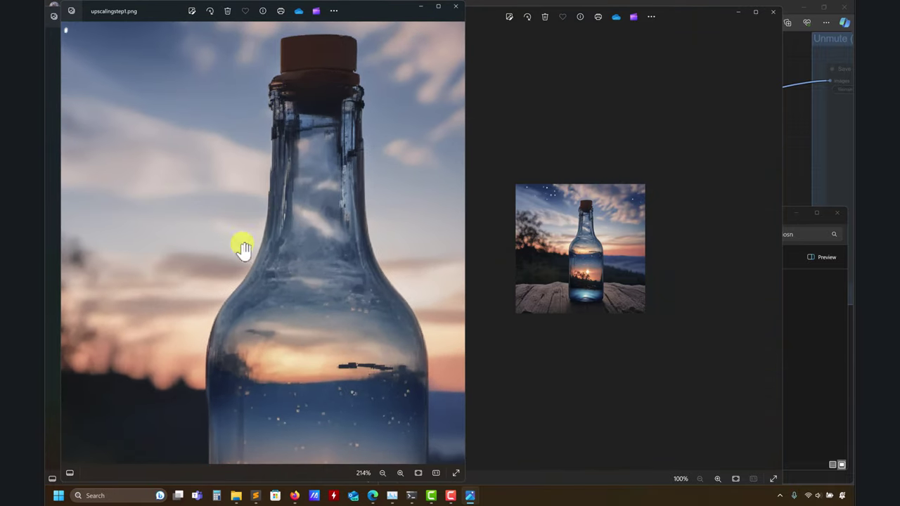
- Replace upscalingstep1.png with upscalingstep2.png and compare it with SDXL_TURBO.png
click(455, 6)
click(821, 359)
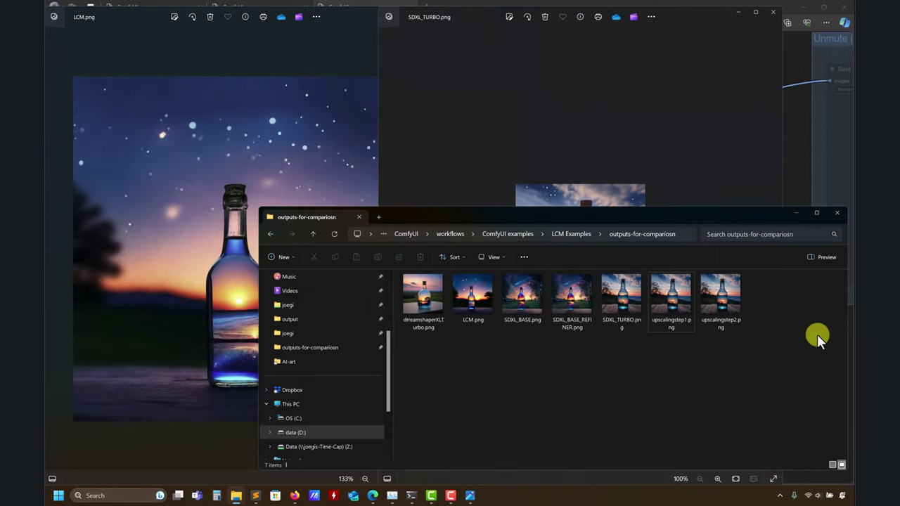
double_click(717, 296)
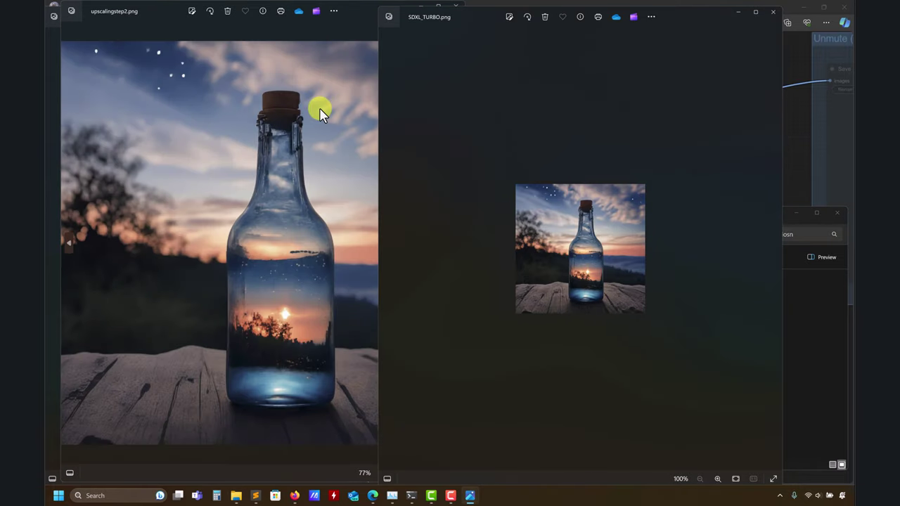
click(330, 25)
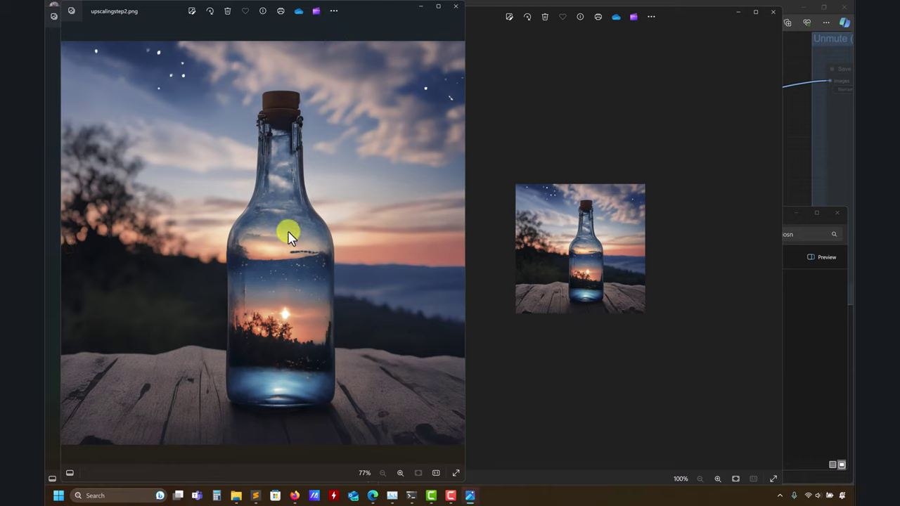
click(574, 340)
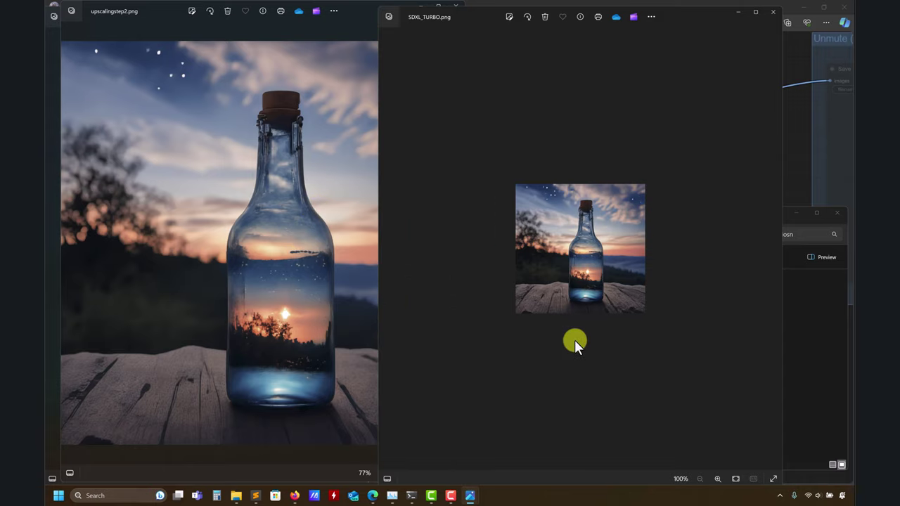
- Magnify the cork and bottle neck in upscalingstep2.png and SDXL_TURBO.png to compare their fine detail
drag(337, 14, 365, 40)
scroll(317, 201, up, 6)
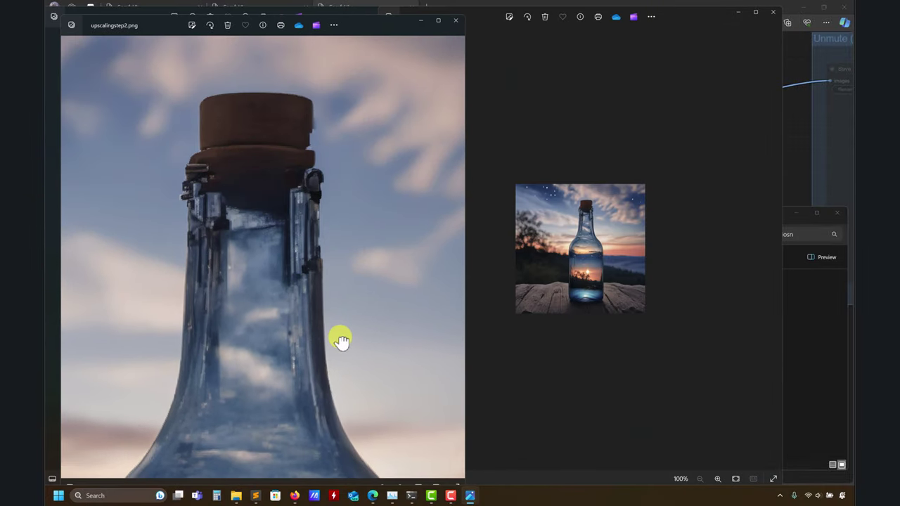
scroll(563, 275, up, 5)
click(594, 233)
scroll(594, 232, up, 7)
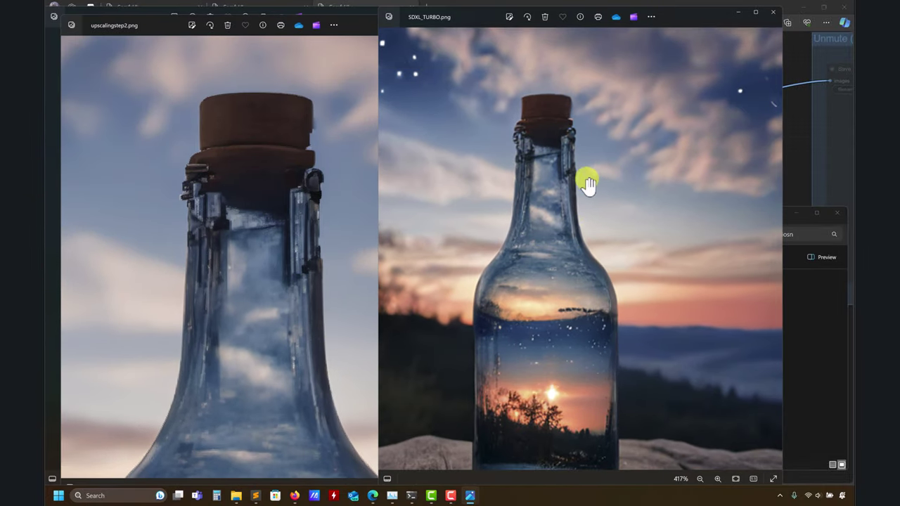
scroll(489, 230, up, 3)
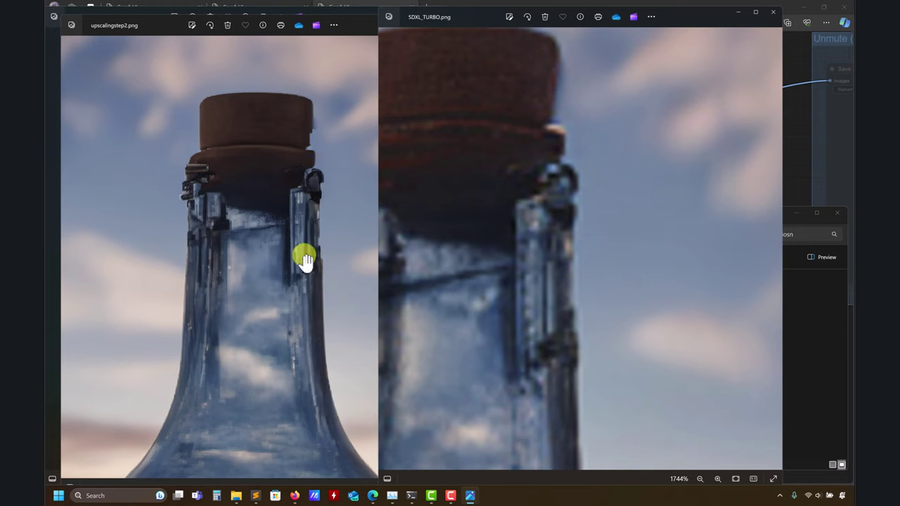
- Open upscalingstep1.png again and magnify its cork and bottle neck for comparison with SDXL_TURBO.png
click(810, 403)
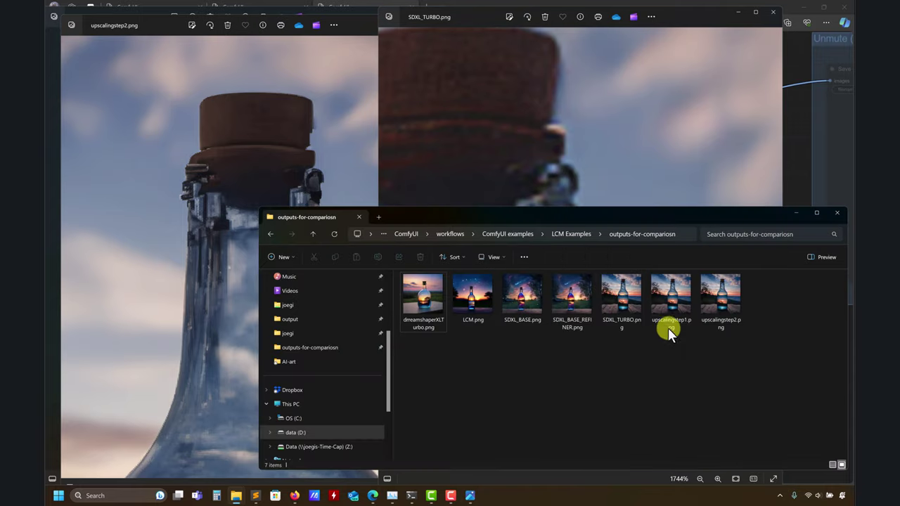
double_click(669, 296)
scroll(258, 113, up, 8)
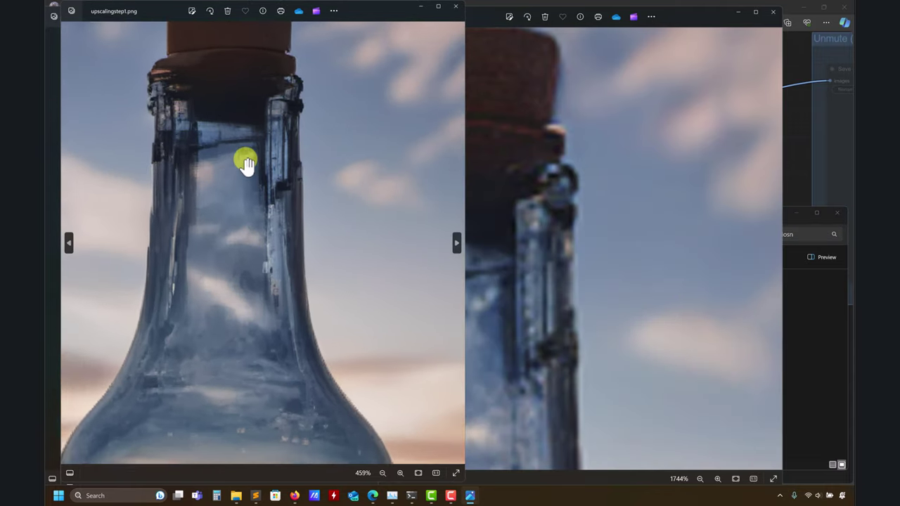
scroll(246, 163, up, 3)
drag(263, 128, 275, 227)
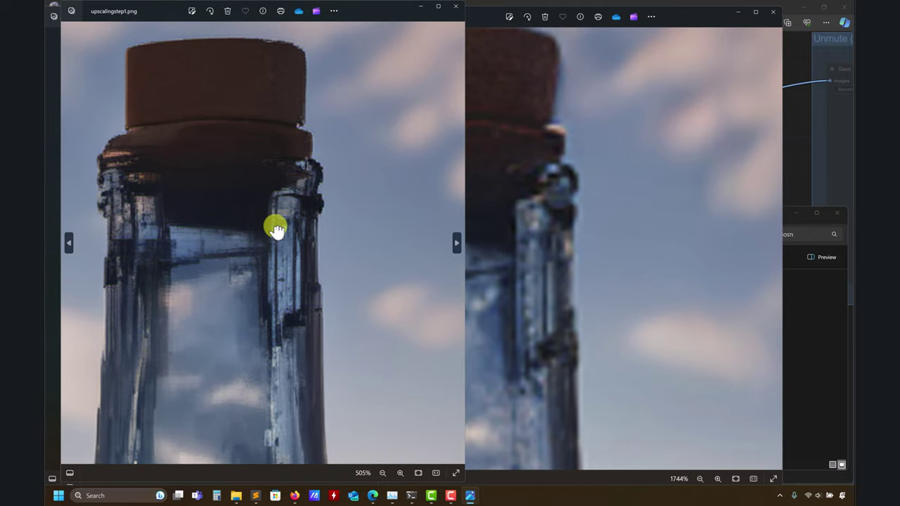
- Close the two upscaling images and SDXL_TURBO.png, and go up to the LCM Examples folder
drag(364, 12, 602, 90)
click(654, 76)
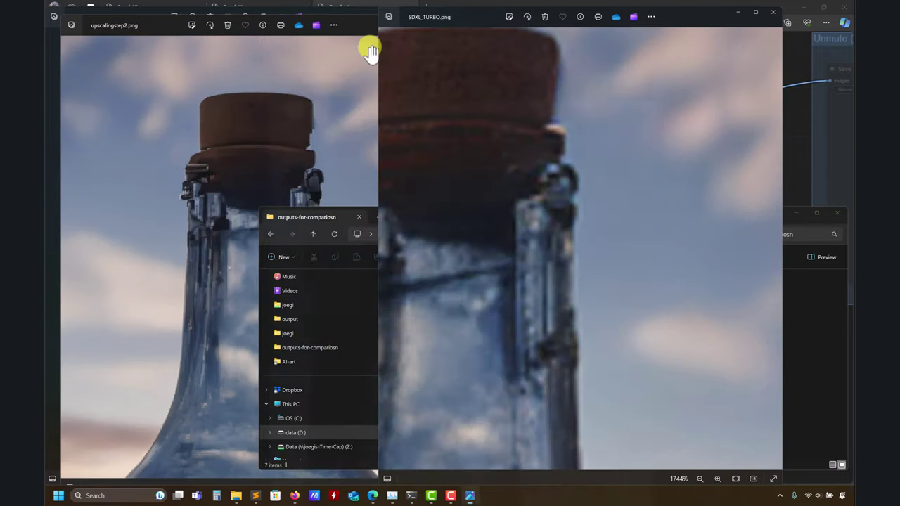
click(336, 53)
click(457, 22)
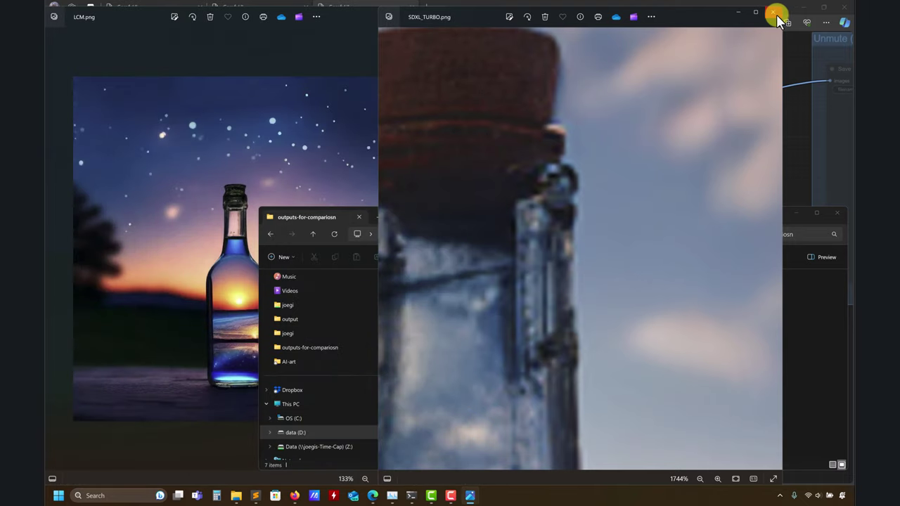
click(773, 12)
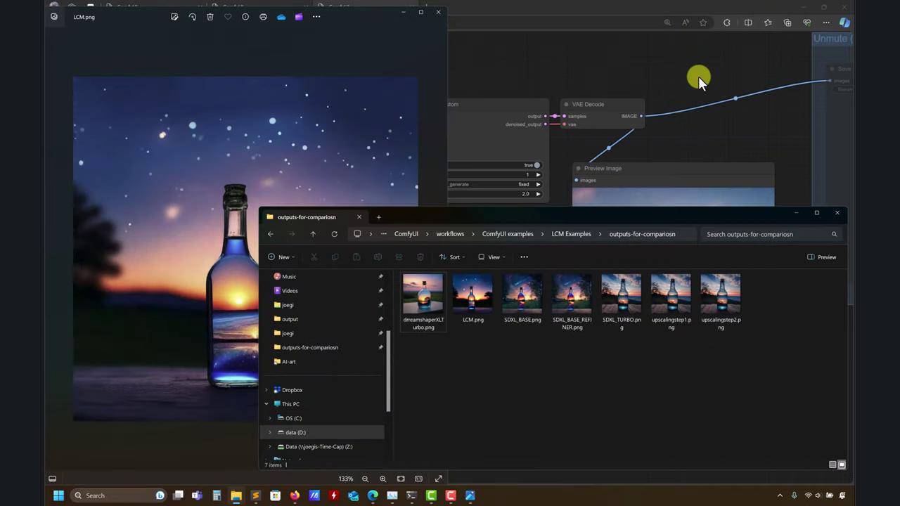
click(312, 234)
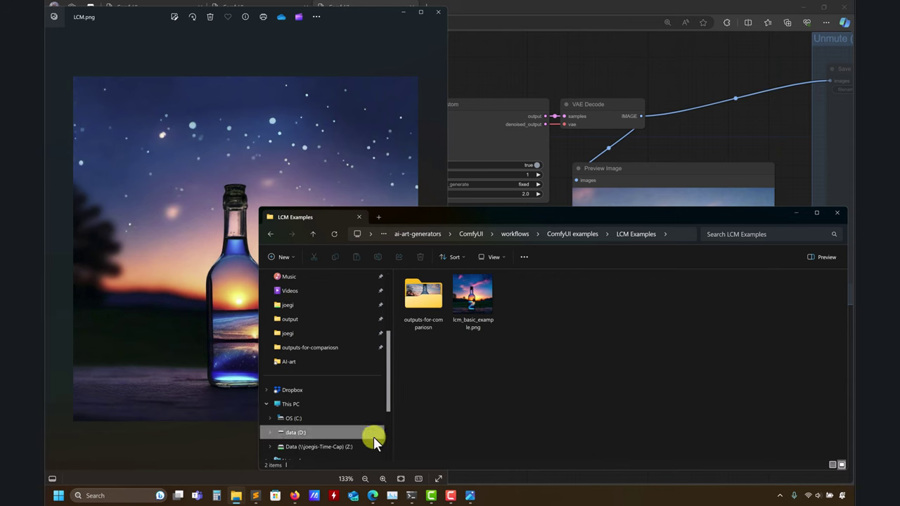
- Review the generation timings in prompts.txt in Sublime Text, highlighting the Dreamshaper XL Turbo figures, and put the notes away
click(255, 496)
scroll(326, 119, up, 1)
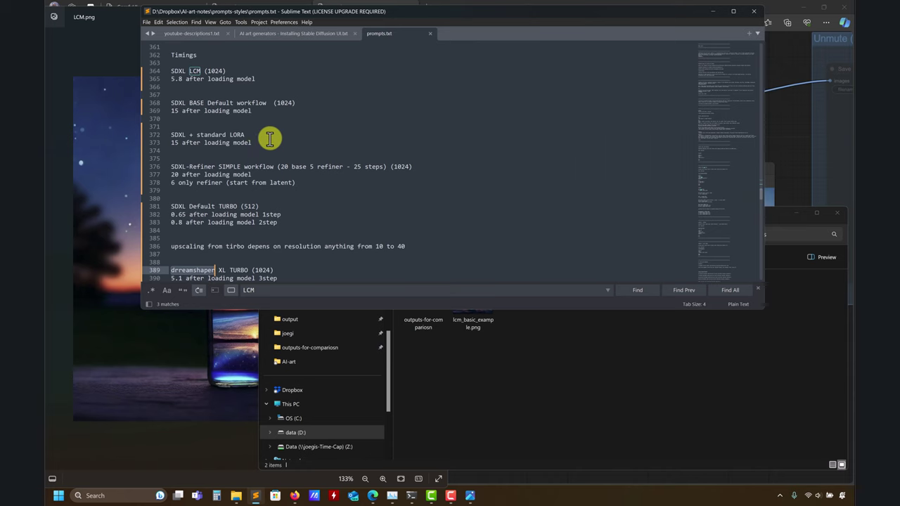
scroll(264, 161, down, 2)
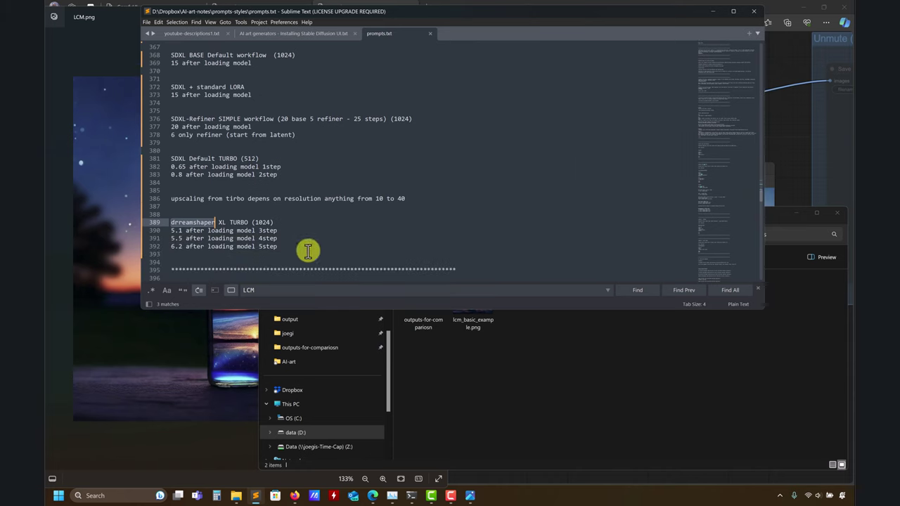
drag(308, 250, 166, 221)
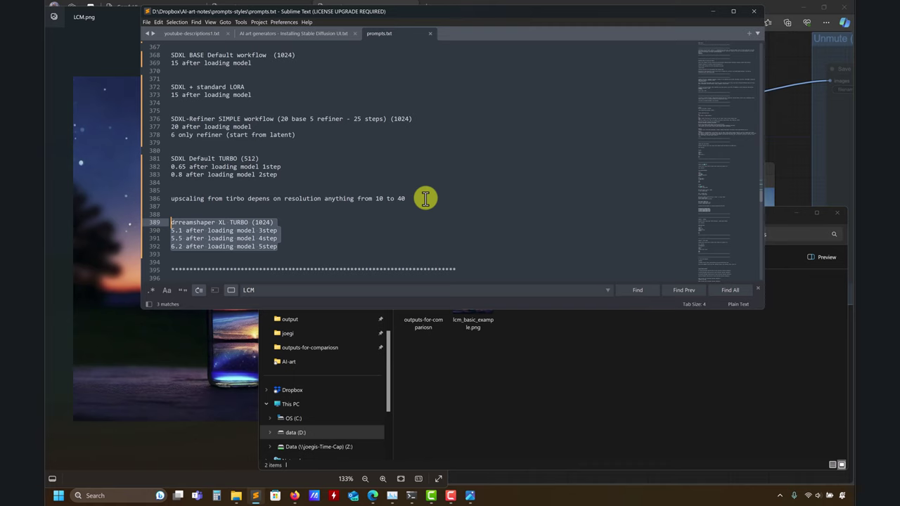
scroll(425, 200, up, 2)
click(714, 10)
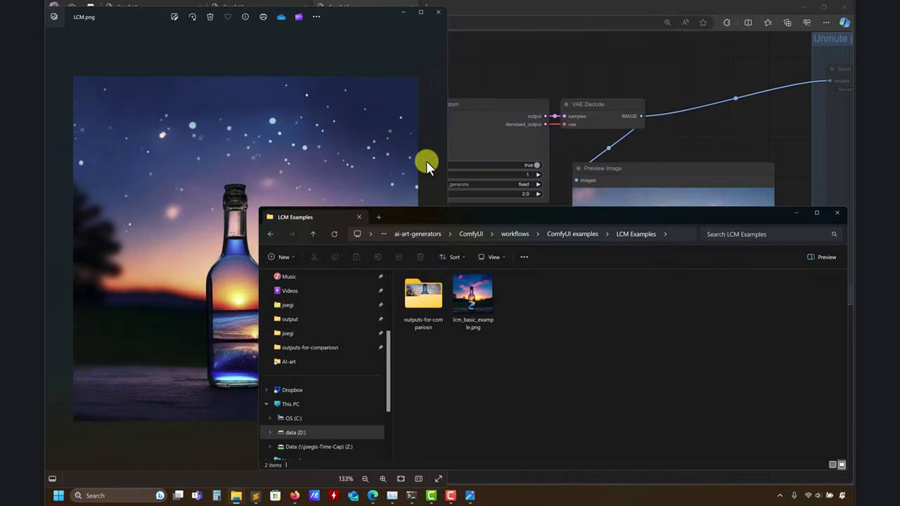
- Close LCM.png and load the single-LoRA example workflow from the Lora Examples folder into ComfyUI
click(436, 12)
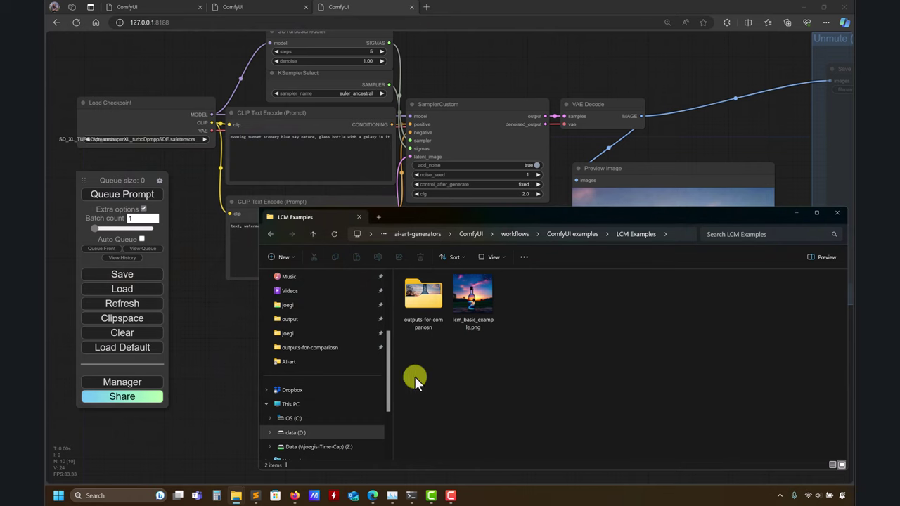
click(312, 239)
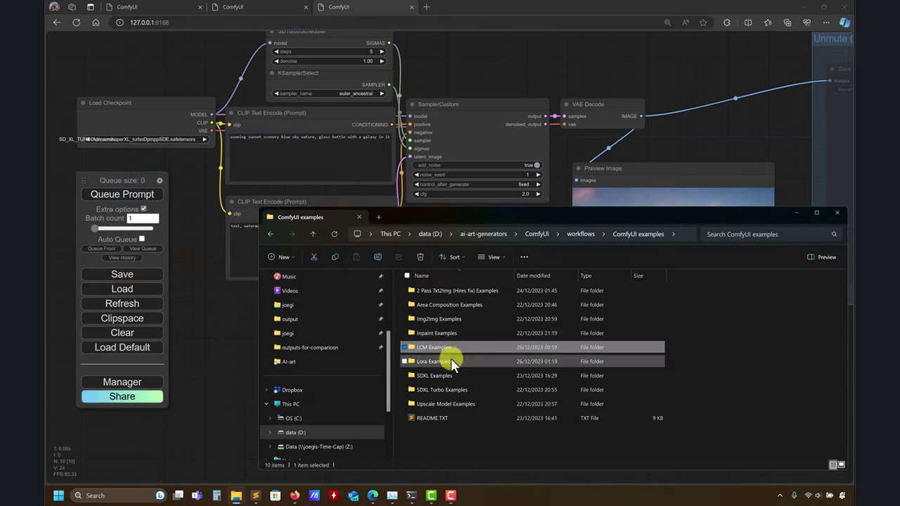
click(432, 346)
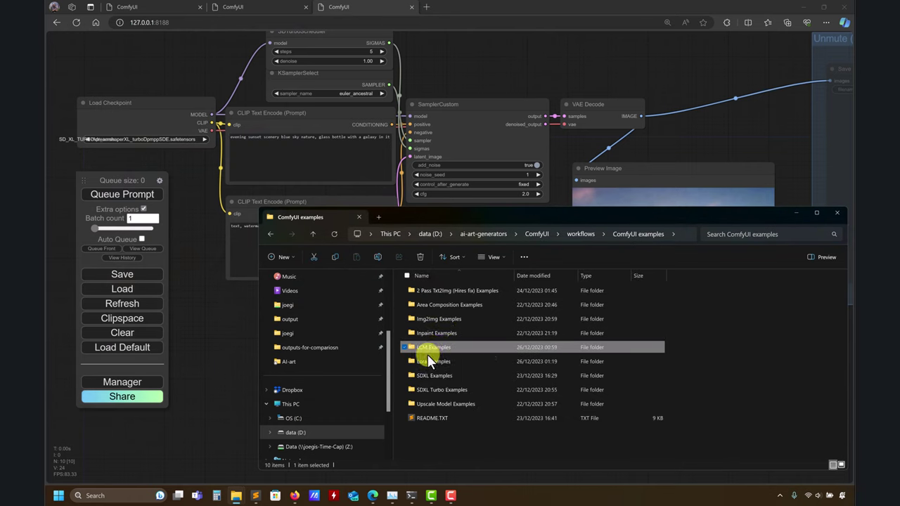
double_click(425, 362)
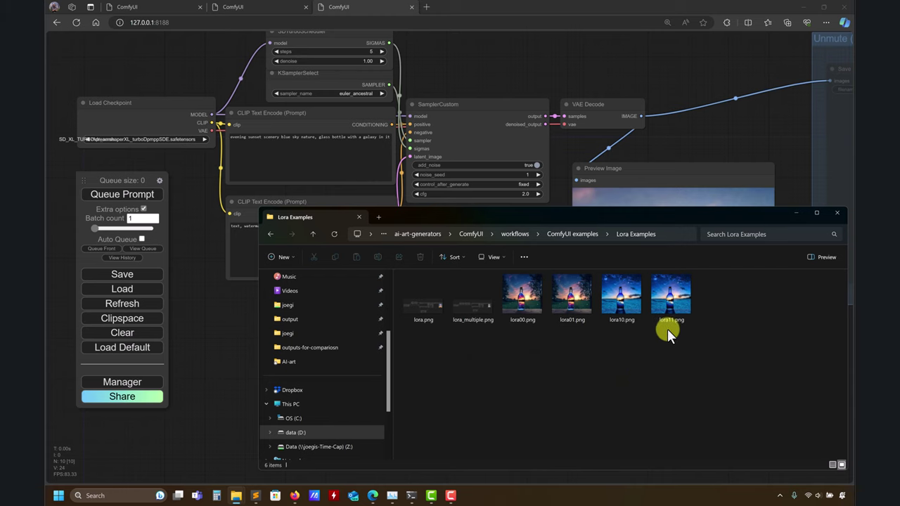
drag(668, 329, 414, 170)
- Add an extra LoraLoader node below the checkpoint loader and remove it again
right_click(223, 206)
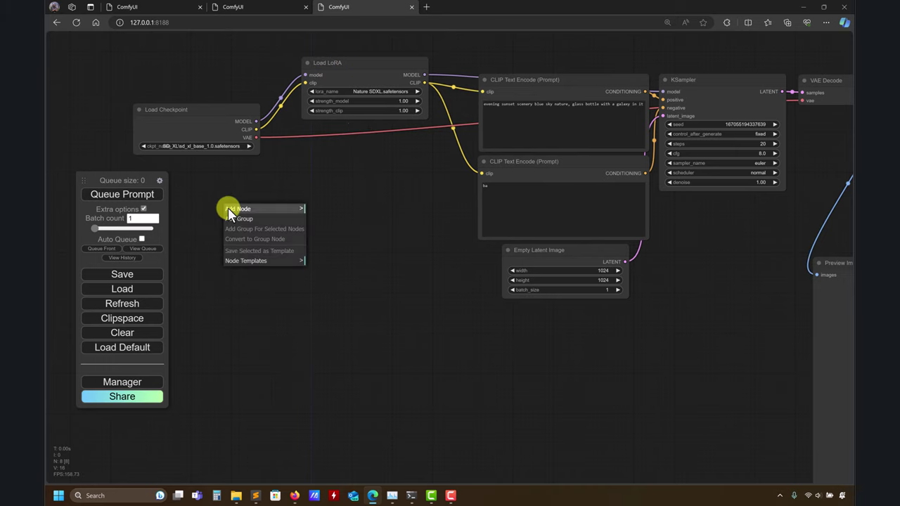
double_click(244, 209)
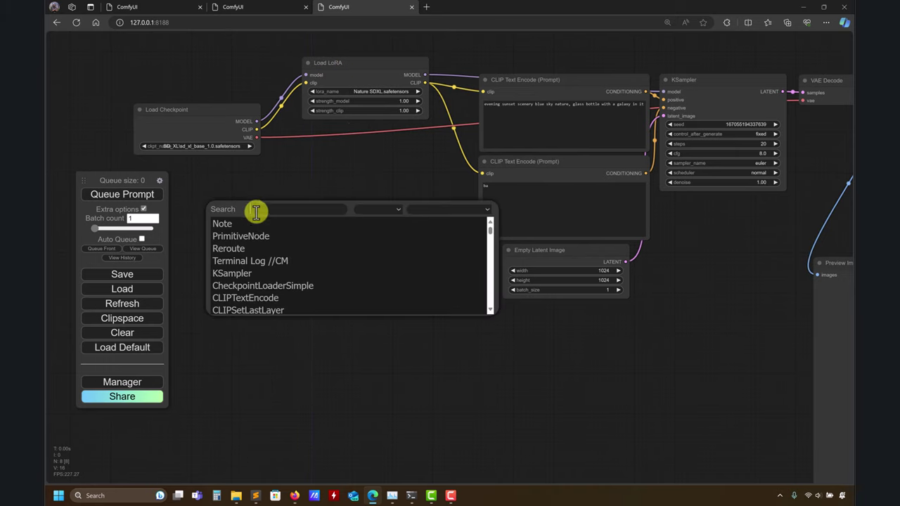
text(lora)
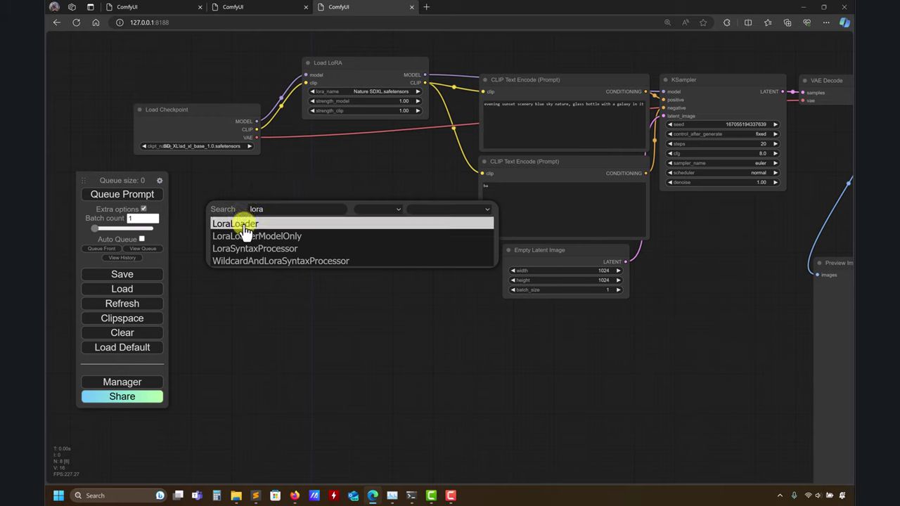
click(261, 223)
right_click(335, 200)
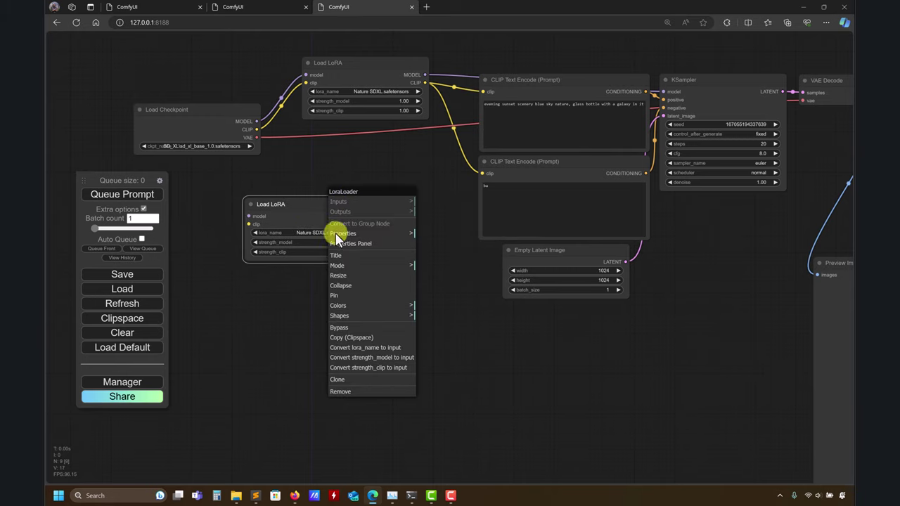
click(341, 392)
- Replace the negative prompt with "text, watermark", copied from the SDXL base workflow open in the other ComfyUI tab
drag(402, 215, 268, 235)
click(329, 197)
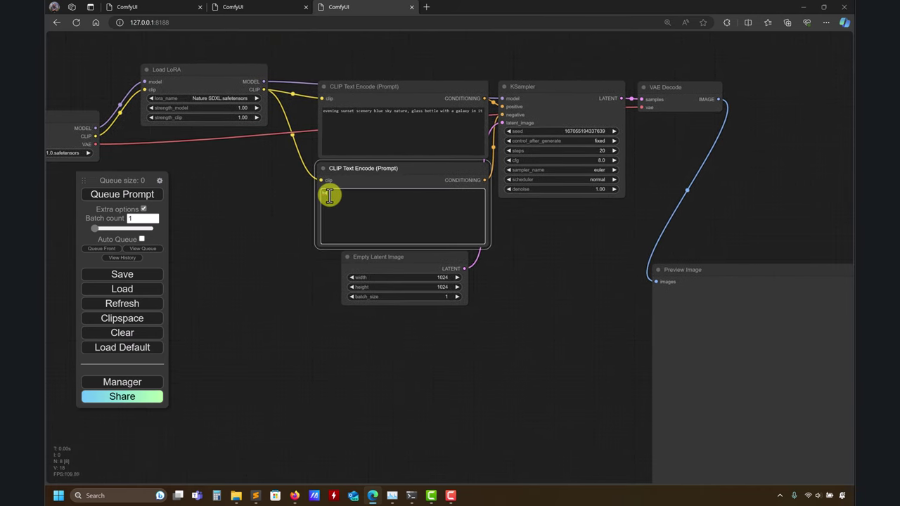
click(270, 22)
click(262, 7)
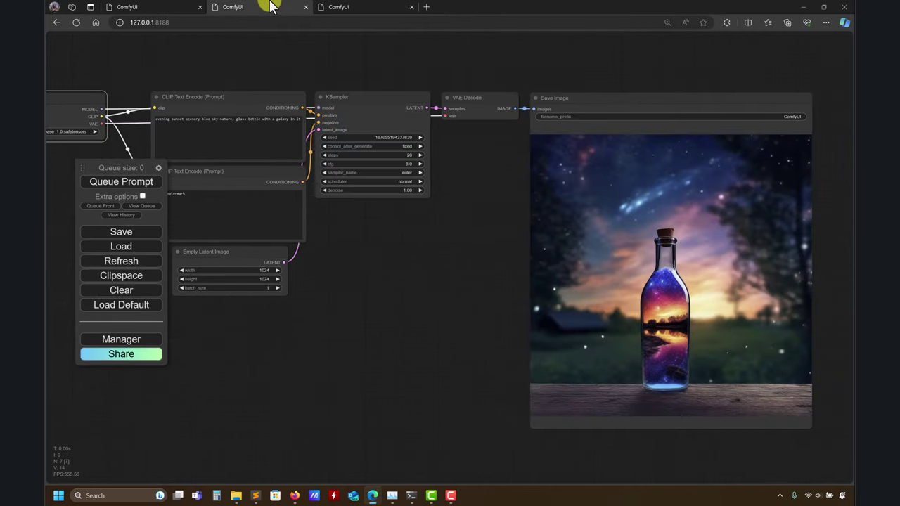
click(231, 200)
click(335, 6)
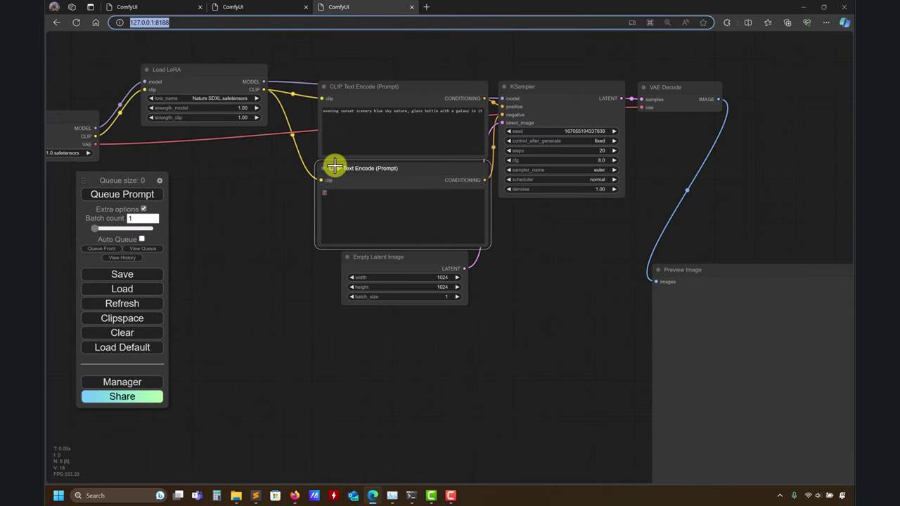
text(text, watermark)
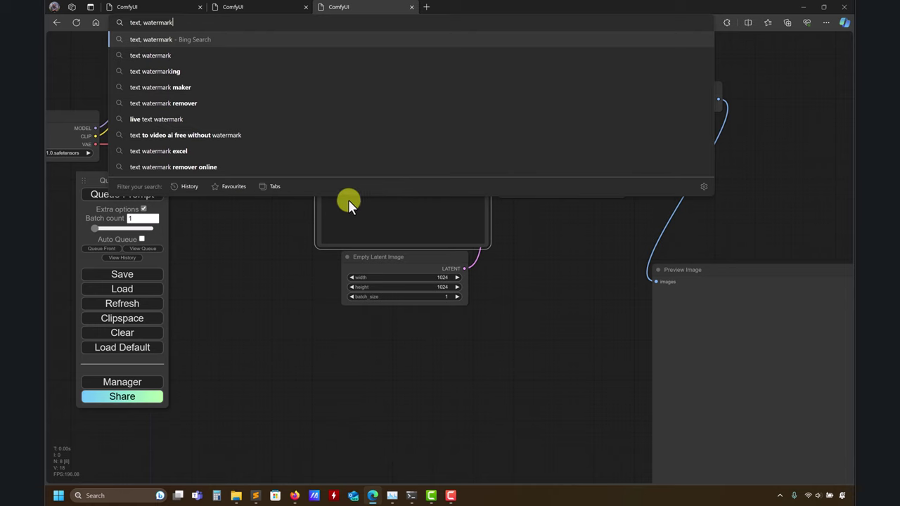
click(350, 210)
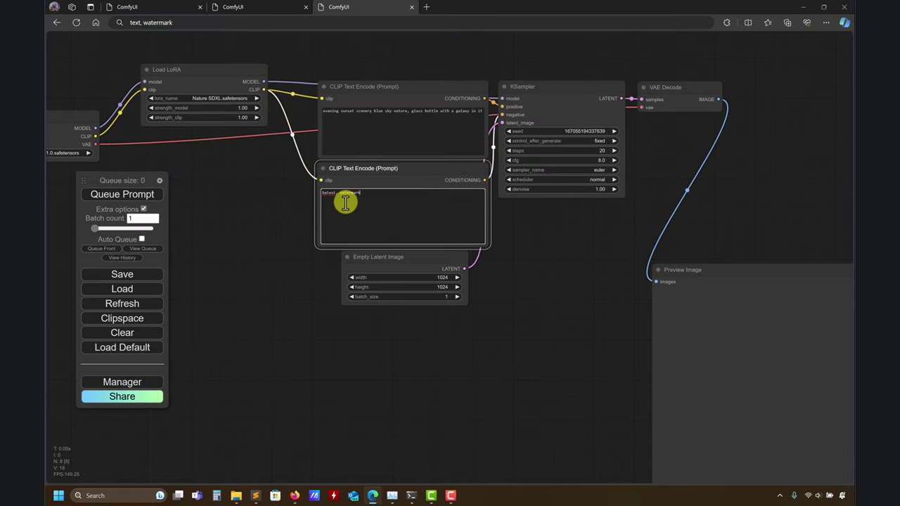
text(text, watermark)
drag(372, 197, 308, 194)
text(text, watermark)
- Queue the LoRA workflow and follow its nodes from Load Checkpoint to Preview Image while it generates
click(128, 194)
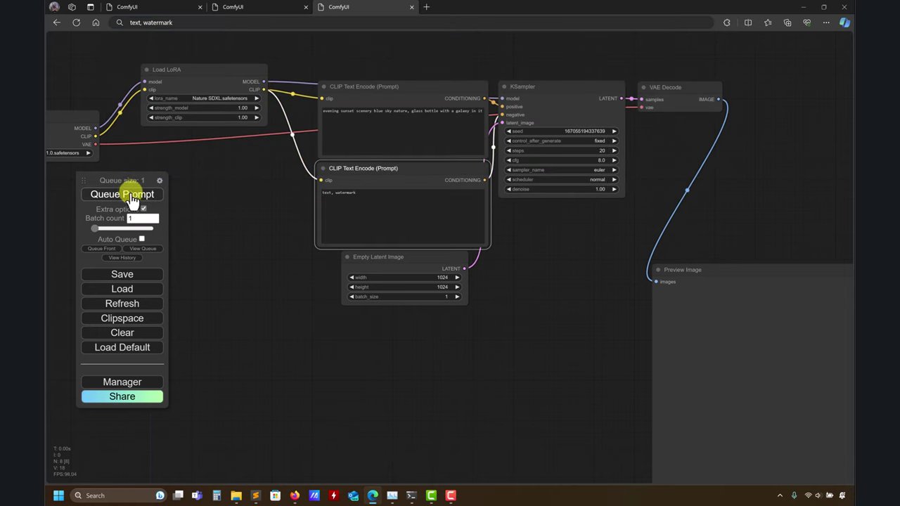
drag(251, 277, 334, 258)
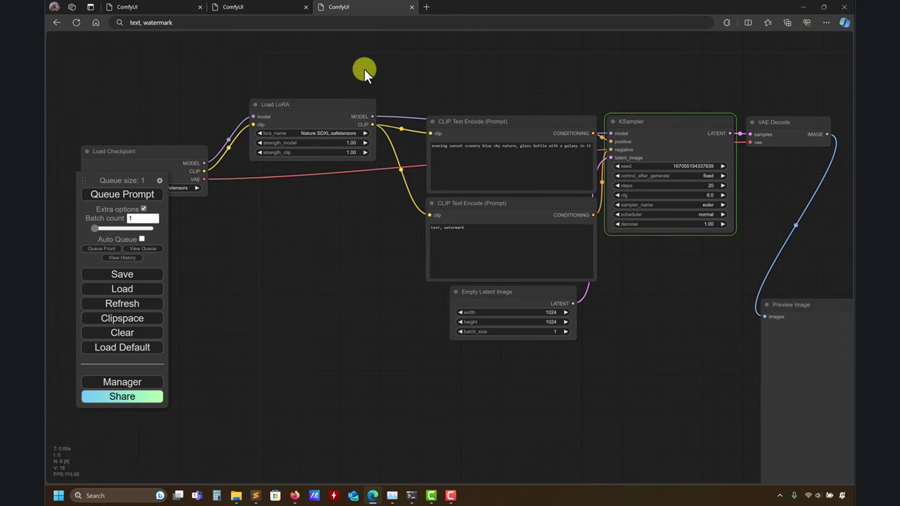
drag(264, 234, 357, 222)
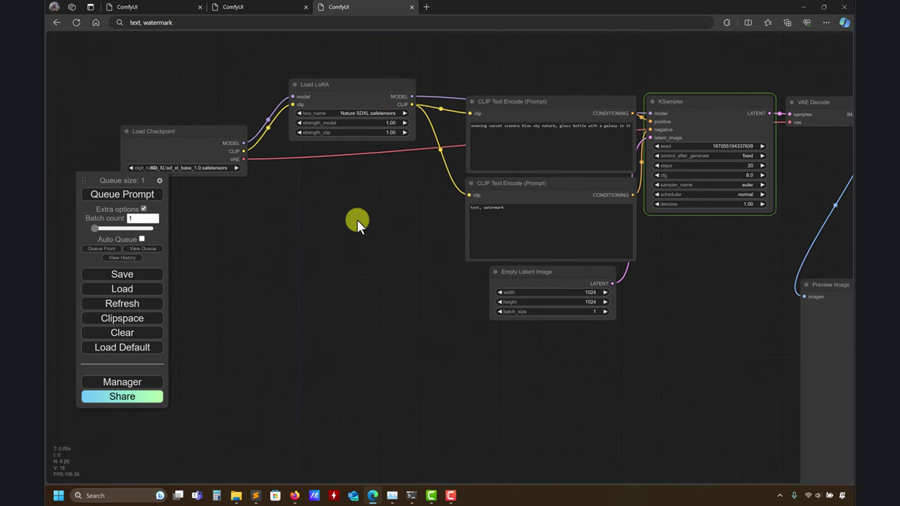
scroll(323, 204, down, 2)
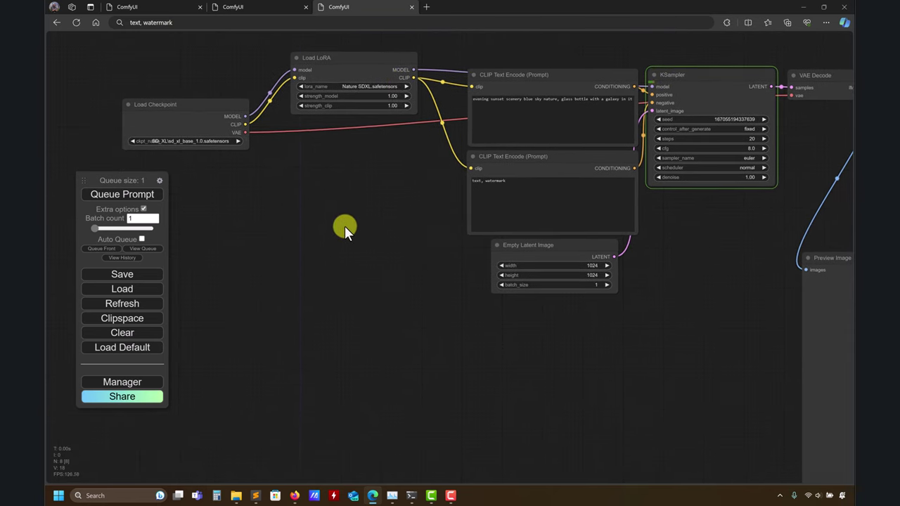
scroll(345, 226, right, 5)
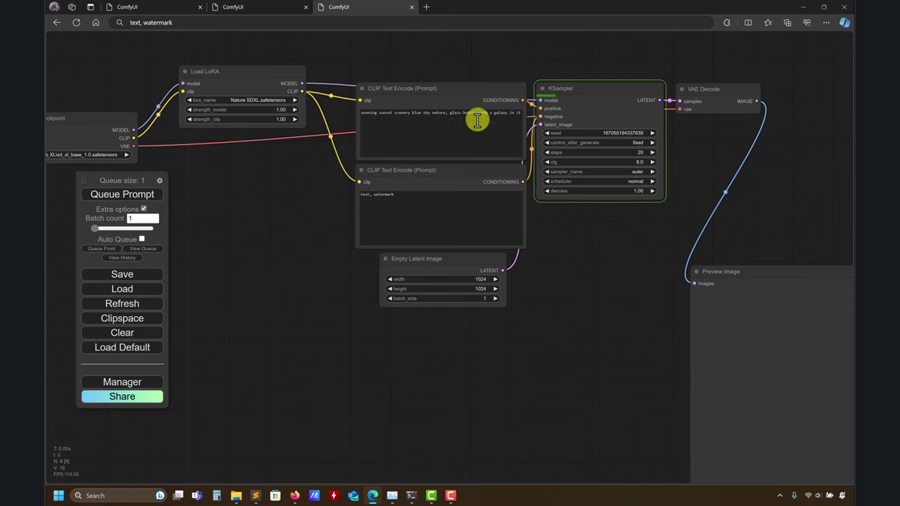
scroll(285, 173, down, 1)
scroll(284, 173, left, 1)
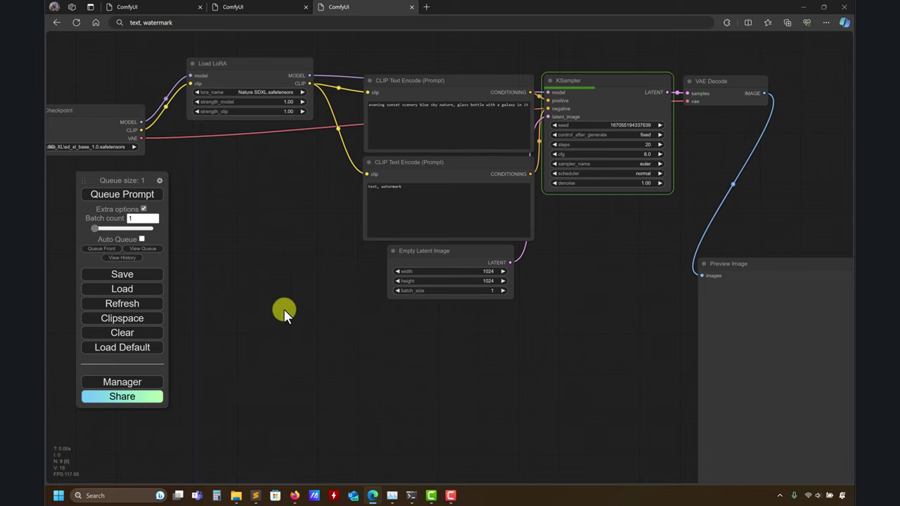
- Switch to the Civitai page in Firefox and try to search its models for a nature LoRA
mouse_move(296, 495)
click(342, 450)
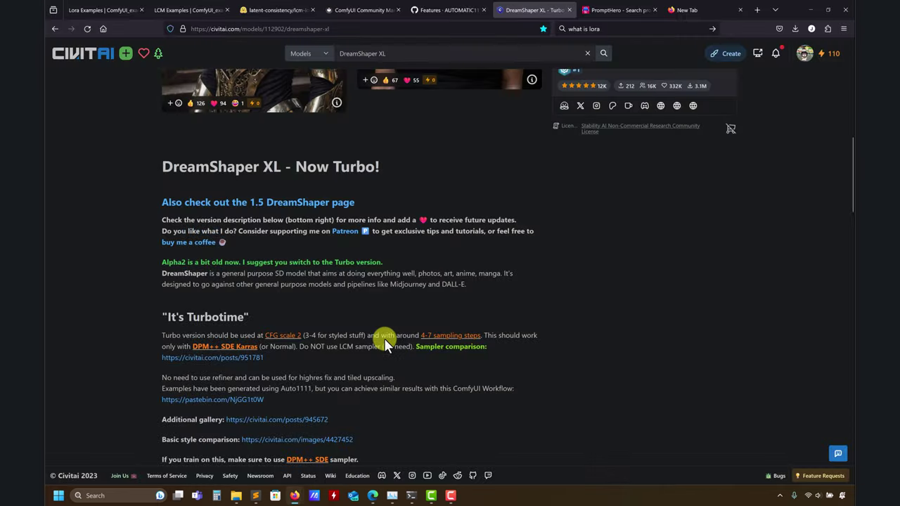
scroll(380, 127, up, 5)
click(383, 55)
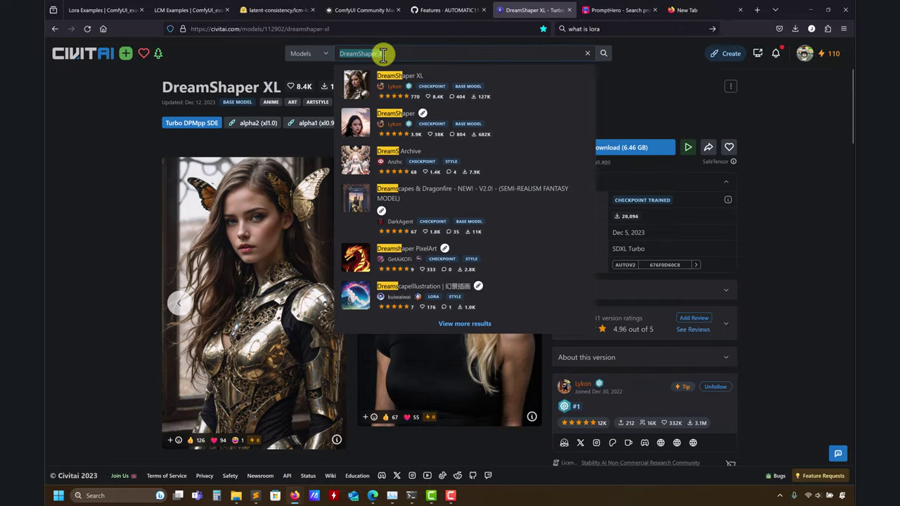
text(nature)
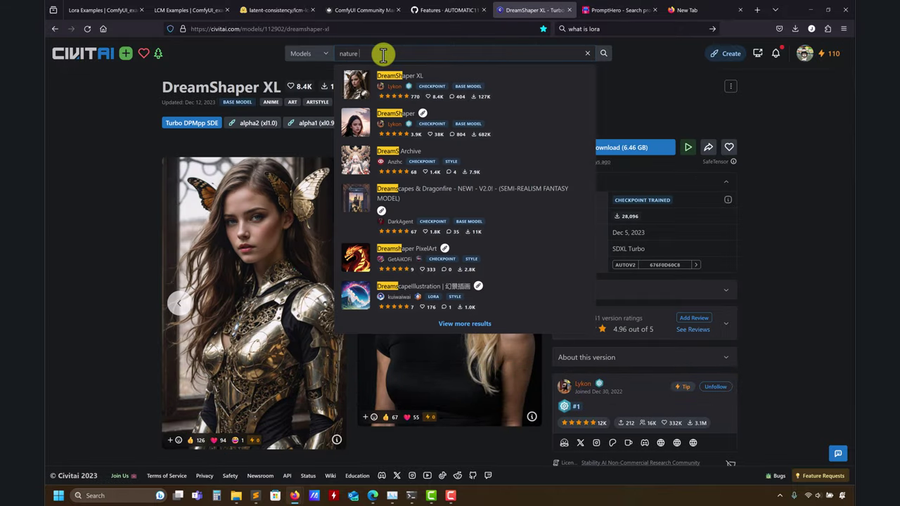
text( lor)
key(Return)
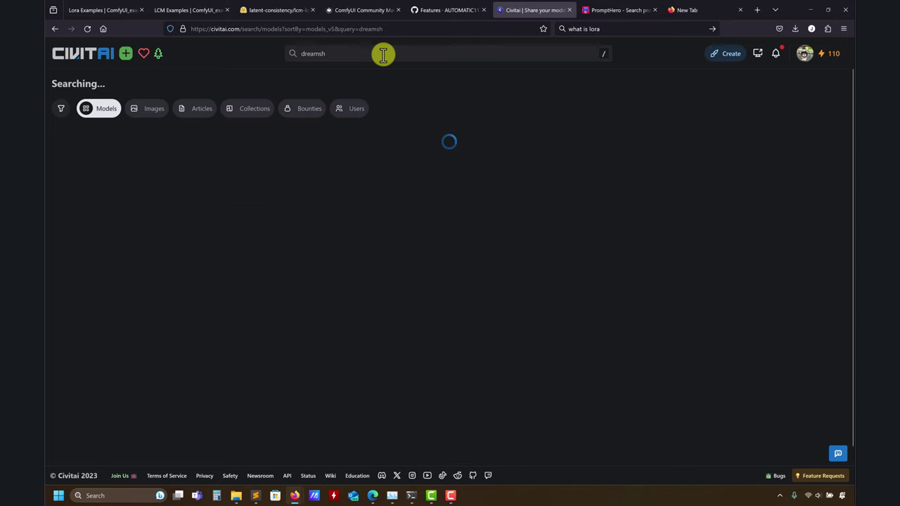
- Search Civitai models for "nature lora" and open the Nature SDXL LoRA page
click(353, 53)
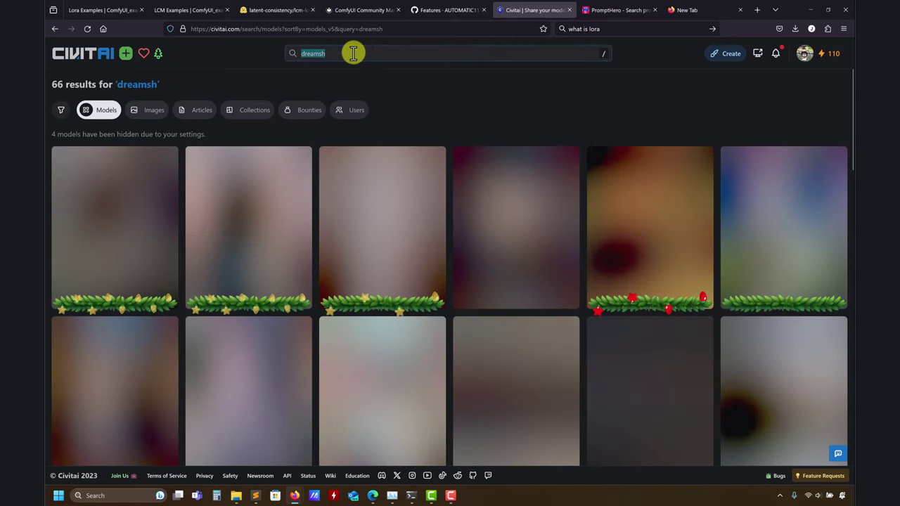
text(natu)
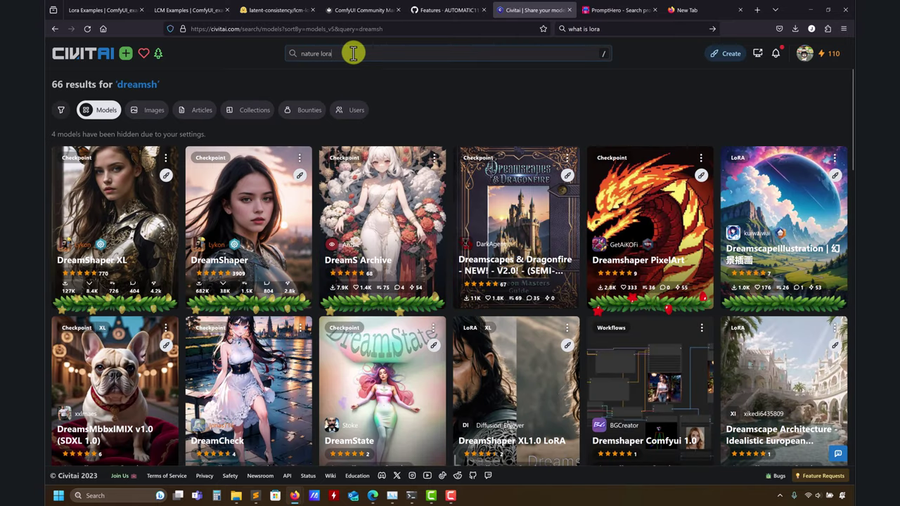
text(re lora)
key(Return)
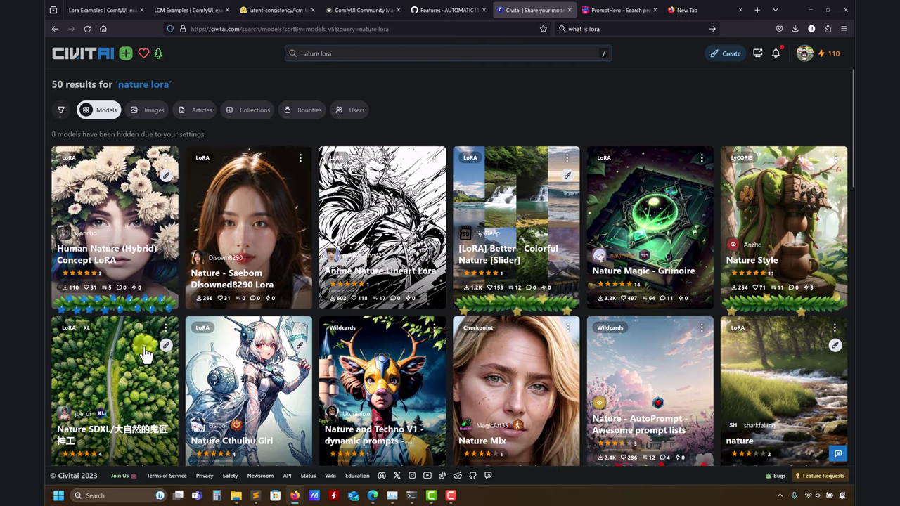
click(118, 381)
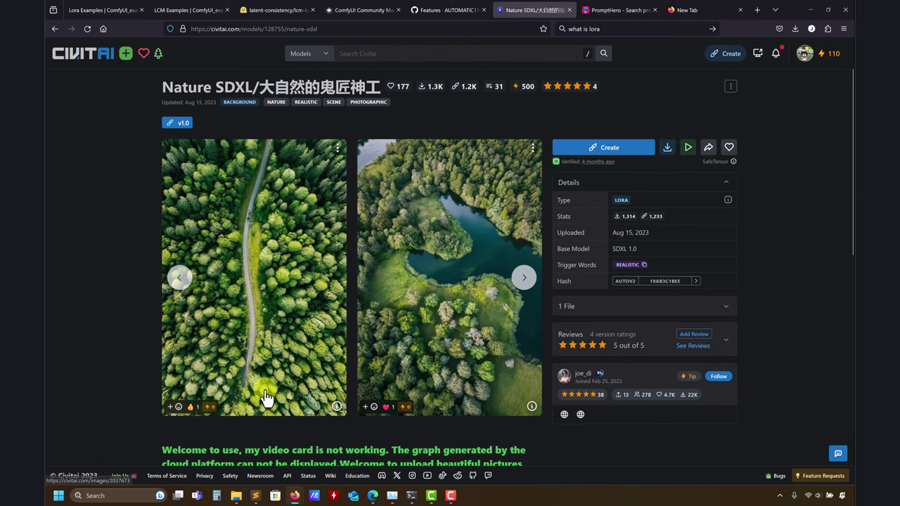
- Check the trigger word and the lake example image's prompt for the Nature SDXL LoRA tag, and return to the ComfyUI workflow
click(810, 10)
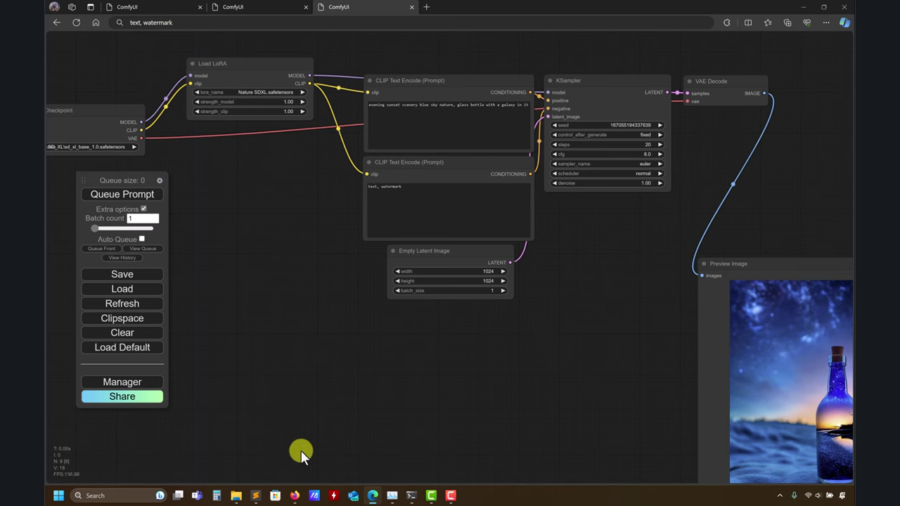
click(294, 495)
click(328, 460)
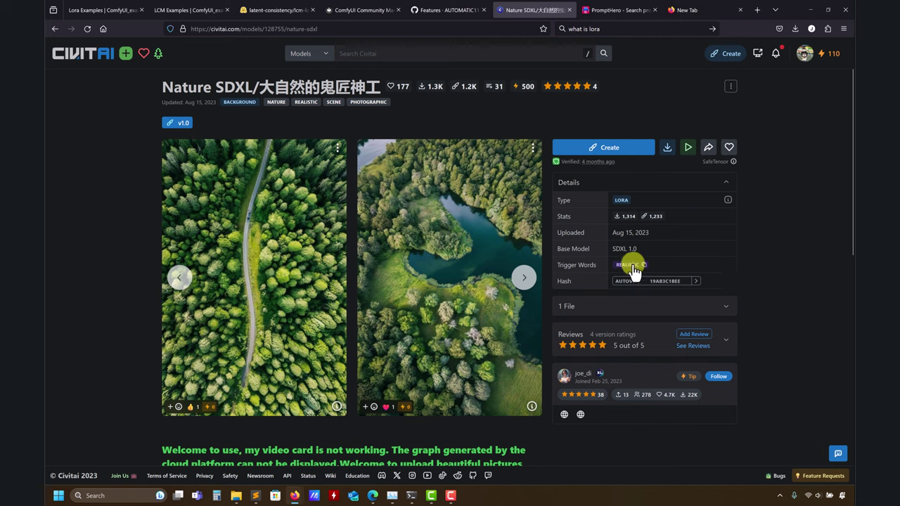
click(489, 246)
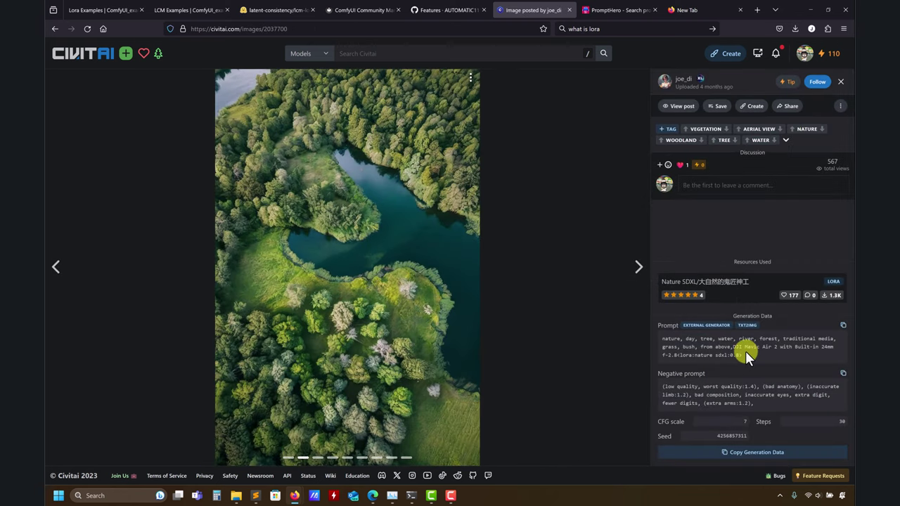
drag(743, 355, 678, 361)
click(828, 9)
click(747, 29)
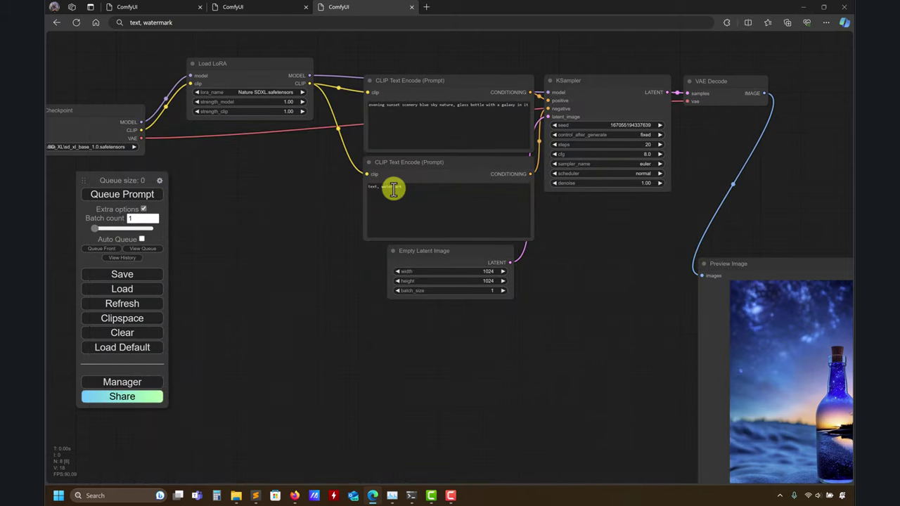
- Append the tag "<lora:nature sdxl:0.8>" and the trigger word "realistic" to the positive CLIP Text Encode prompt
click(526, 107)
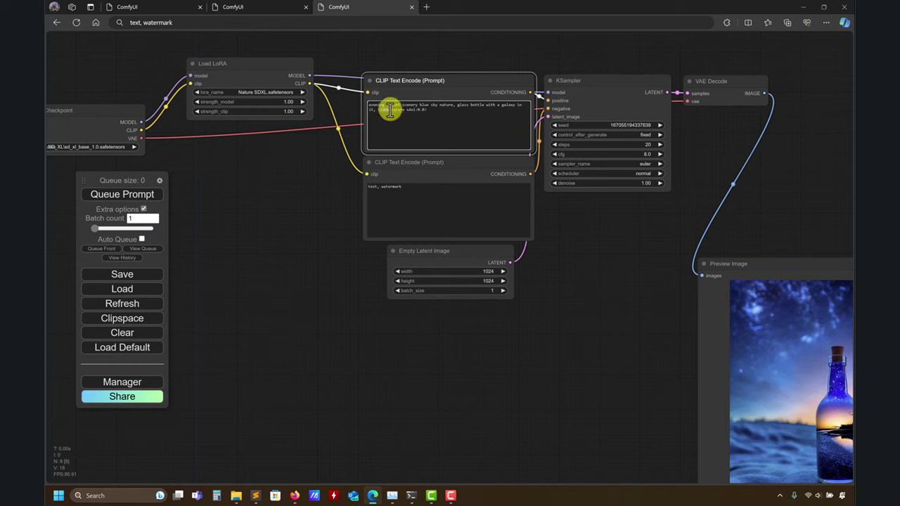
drag(394, 109, 414, 111)
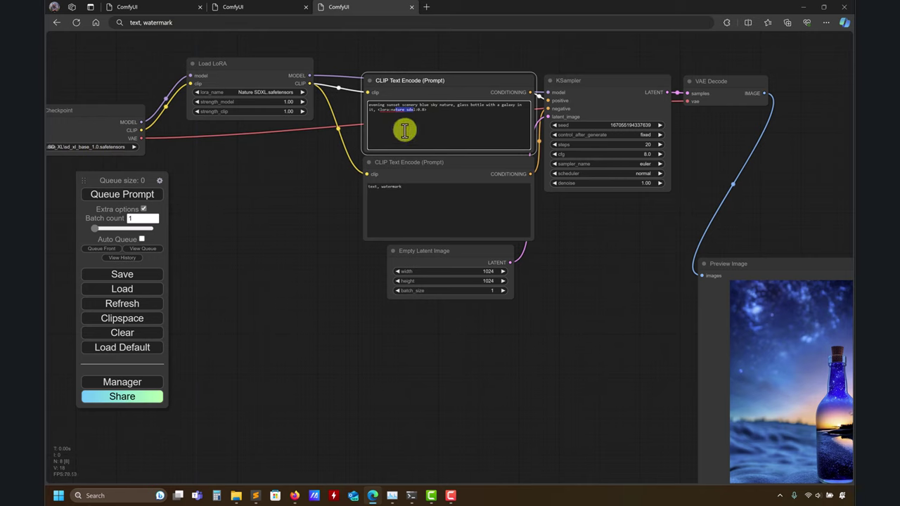
click(416, 111)
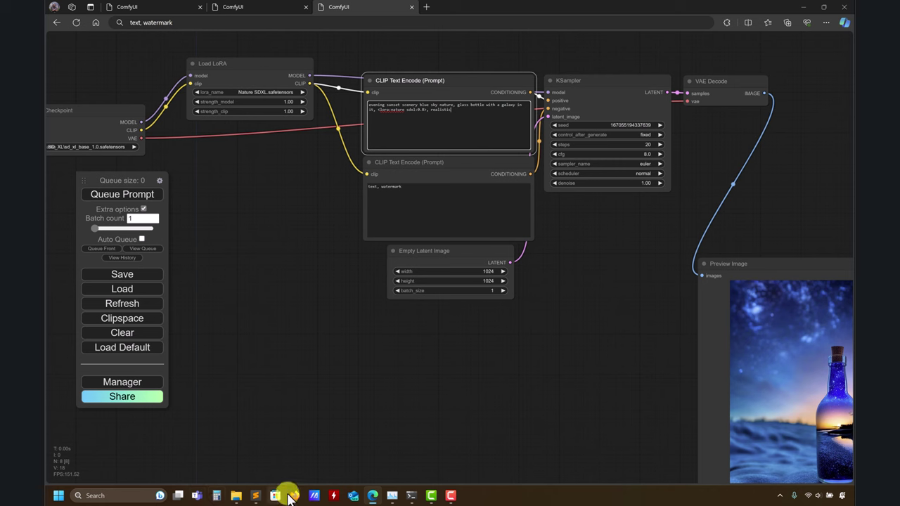
- Switch to Civitai in Firefox, search its models for "nature lora" and open the Nature SDXL page from the full results
mouse_move(295, 495)
click(320, 455)
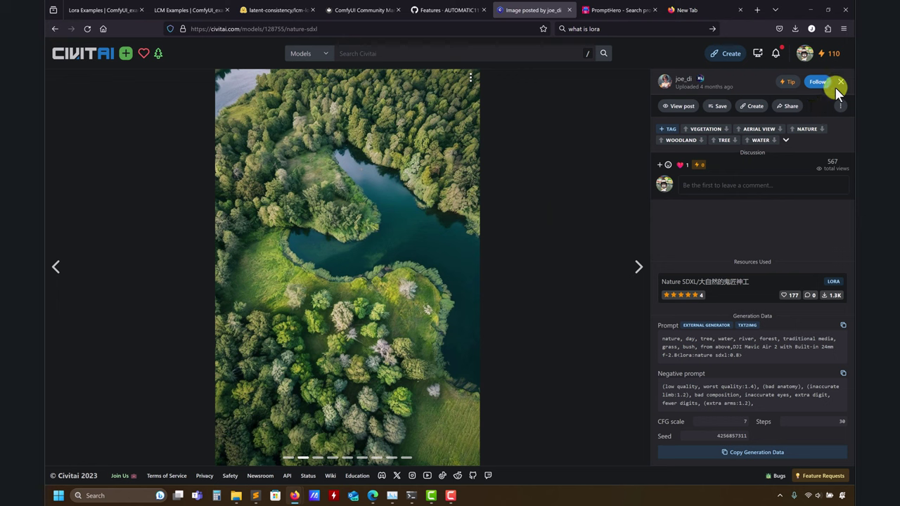
click(472, 78)
click(484, 59)
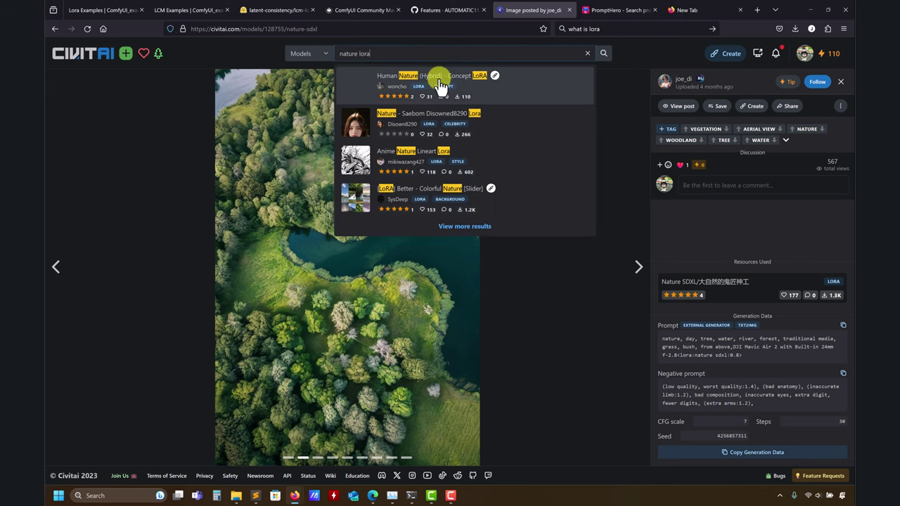
click(457, 226)
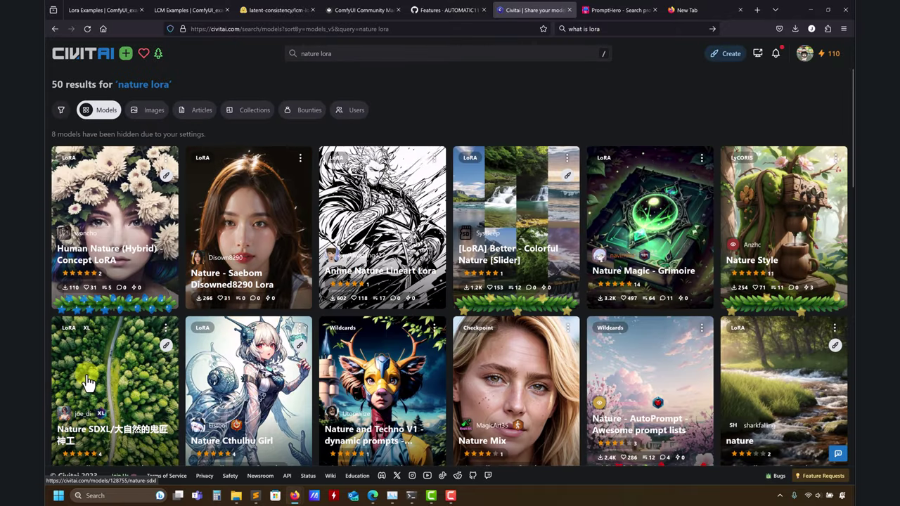
click(88, 382)
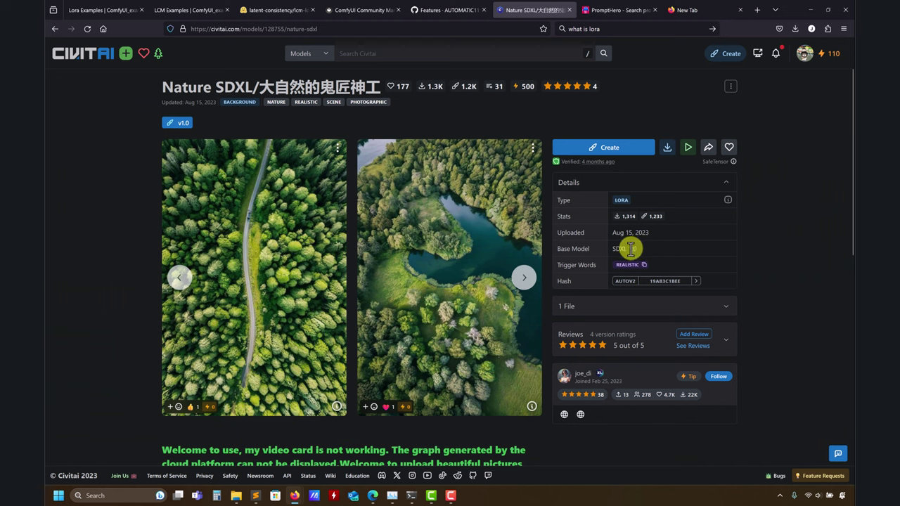
- Check the base model and trigger words in the Nature SDXL details, and return to the ComfyUI workflow
triple_click(626, 249)
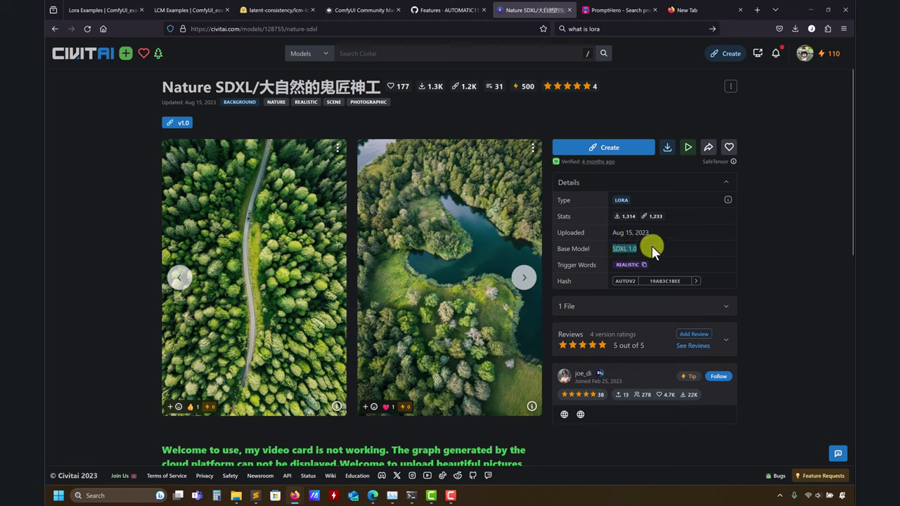
click(651, 245)
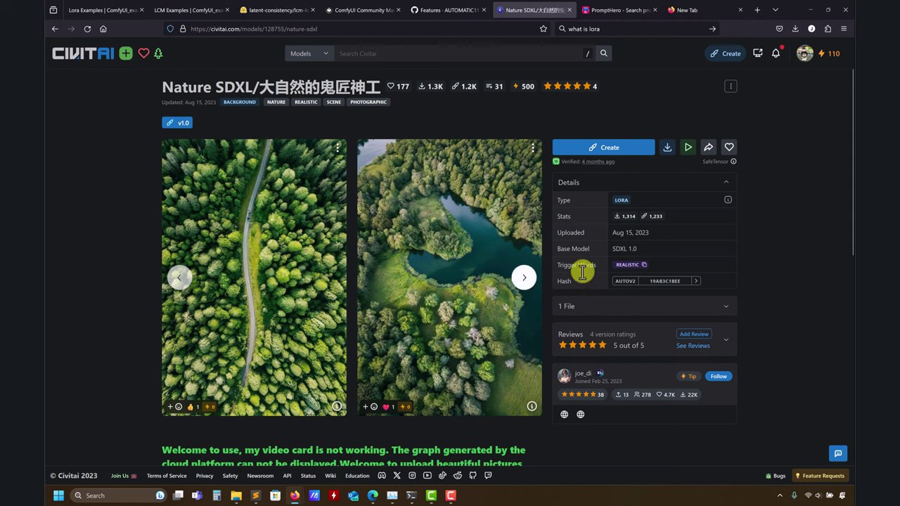
click(255, 496)
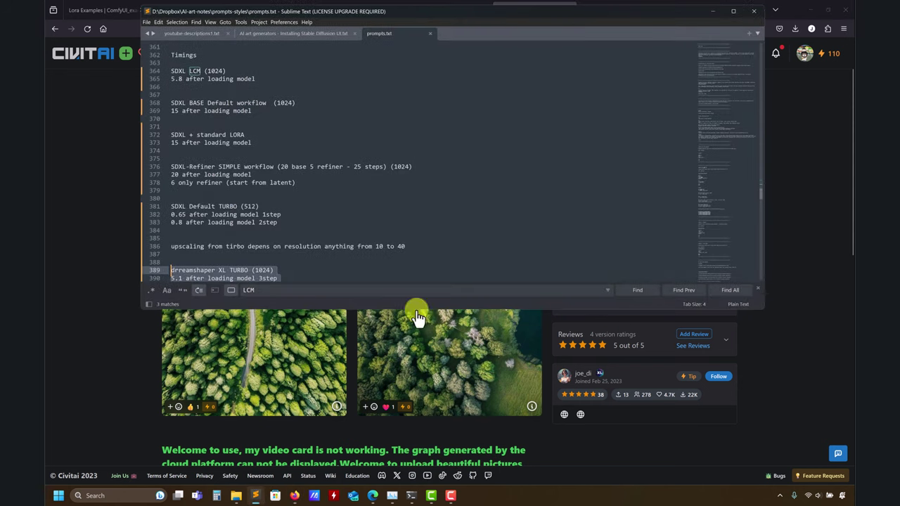
click(713, 11)
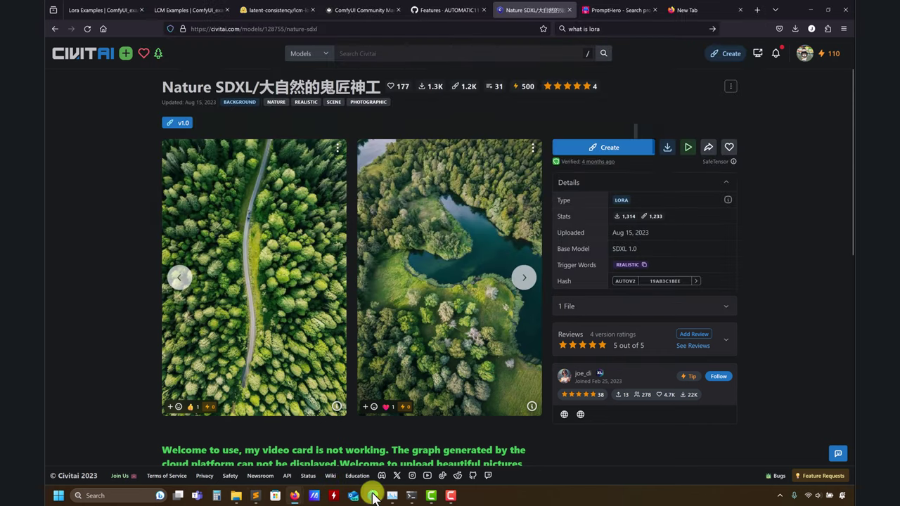
click(374, 489)
click(475, 112)
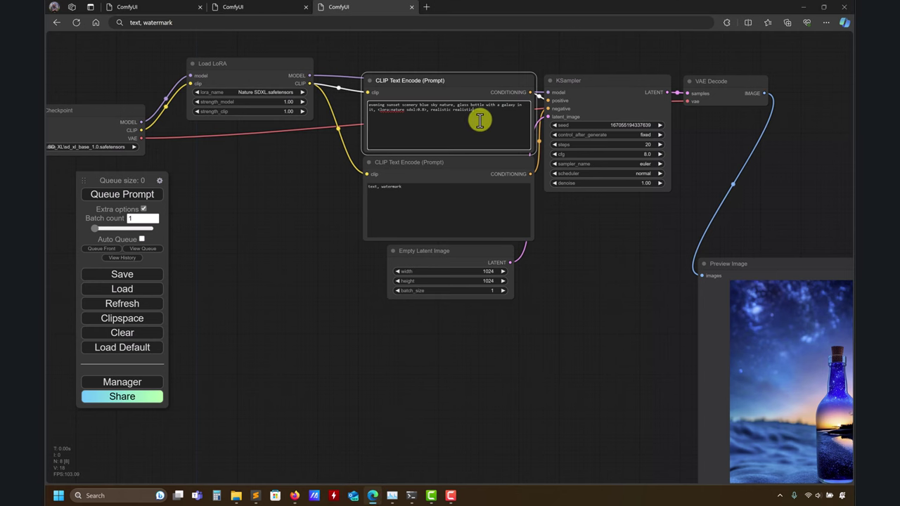
text(realistic)
key(ctrl+z)
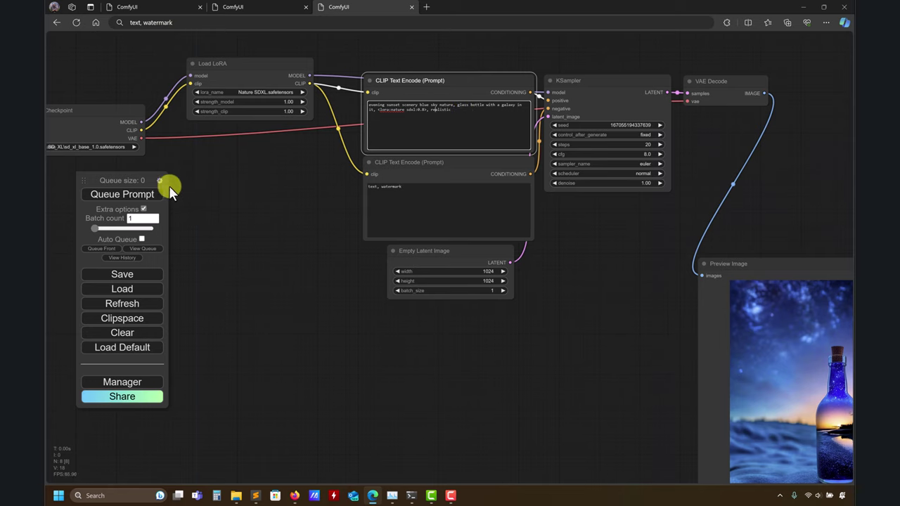
- Queue the LoRA workflow to generate the bottle image with the Nature SDXL tag and trigger word in the prompt
click(135, 195)
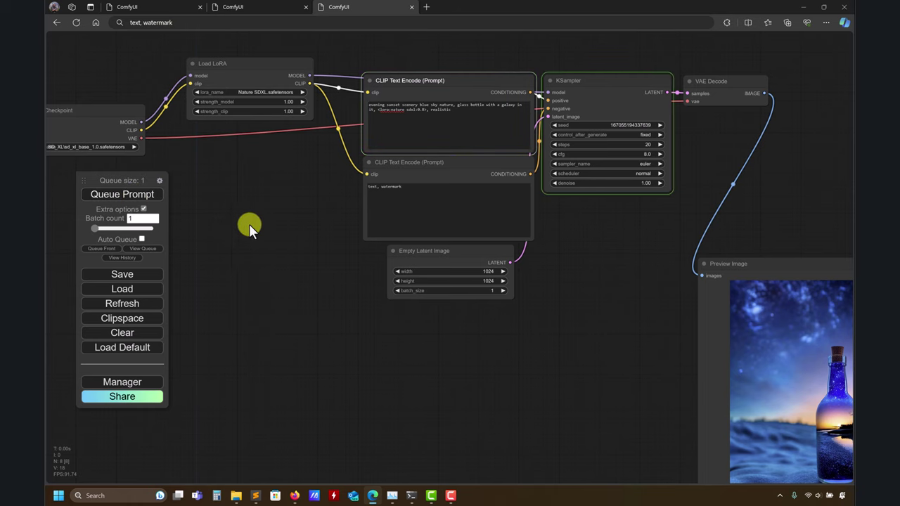
scroll(249, 223, right, 5)
scroll(382, 377, right, 5)
scroll(382, 376, down, 2)
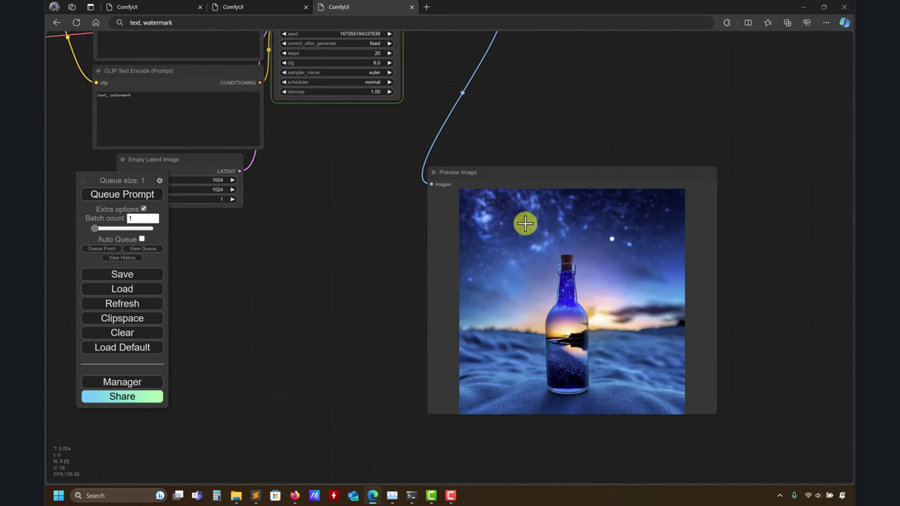
scroll(309, 286, up, 2)
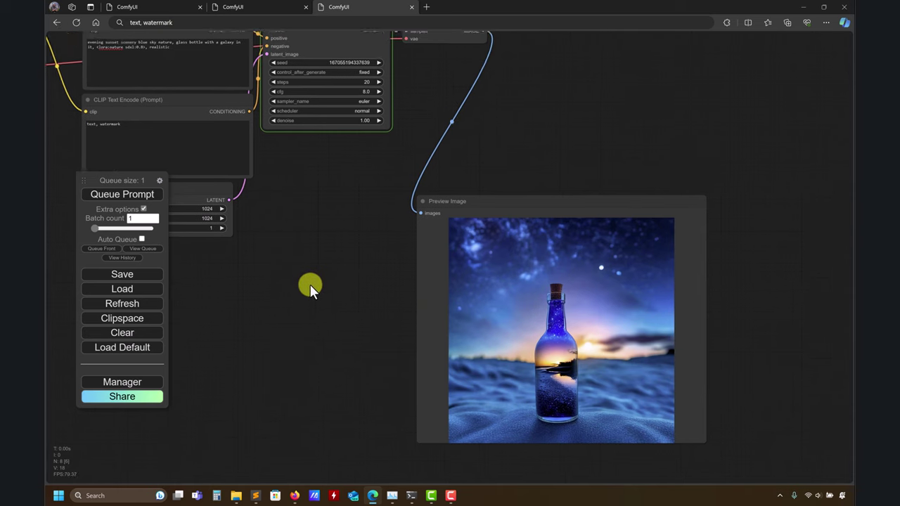
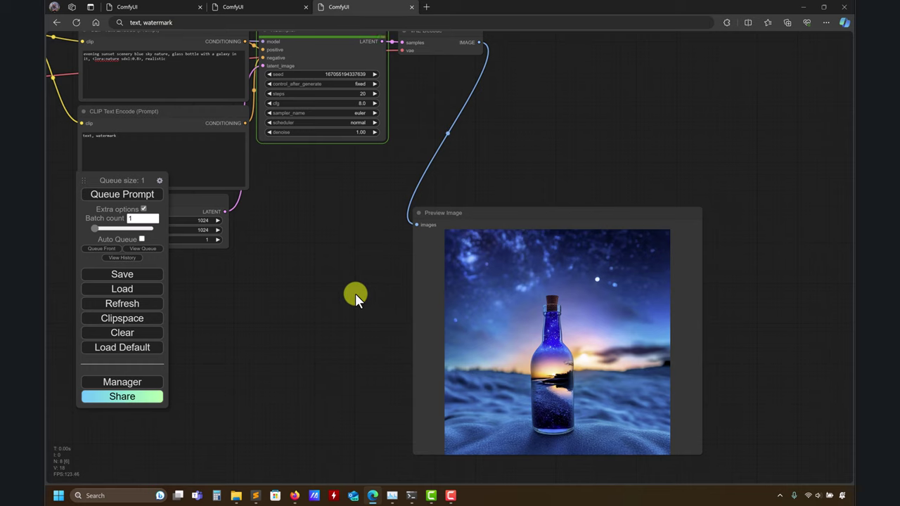
- Examine the newly generated galaxy bottle up close in the Preview Image node and go back over the workflow nodes
drag(350, 308, 275, 254)
scroll(277, 330, up, 4)
drag(279, 328, 263, 335)
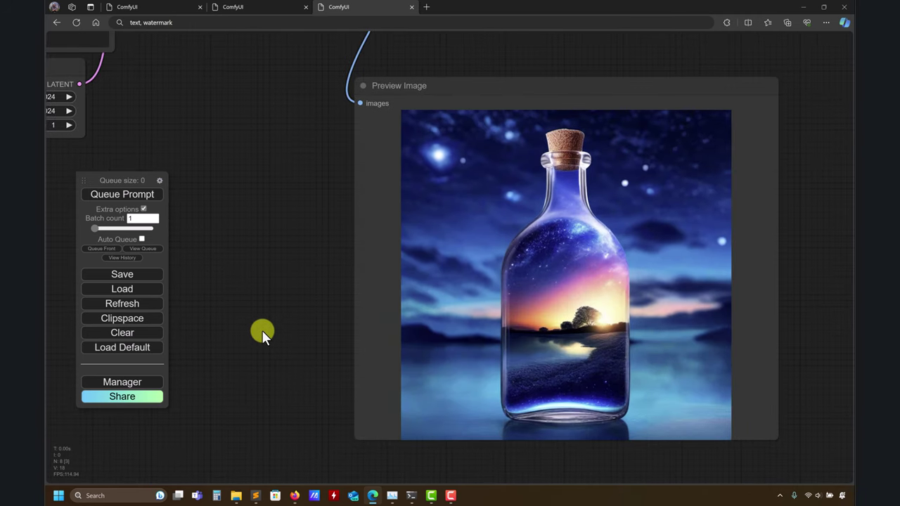
drag(382, 384, 284, 330)
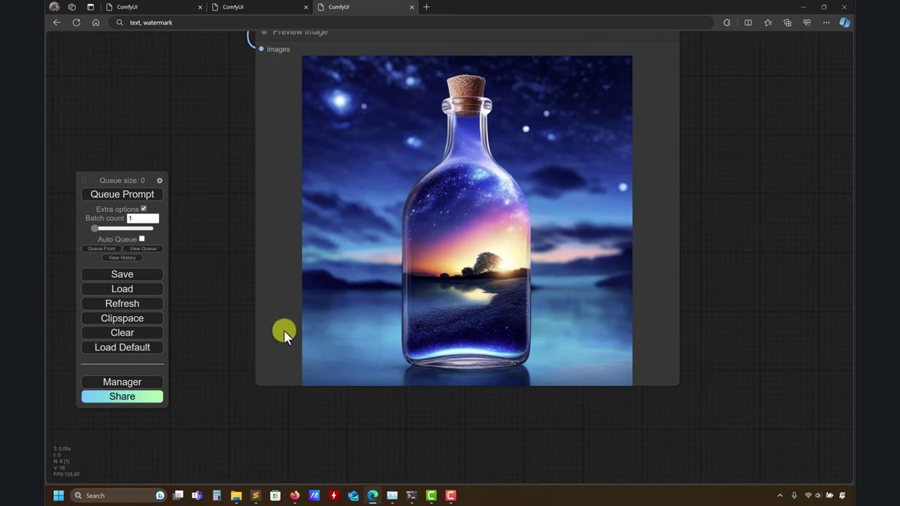
scroll(759, 316, up, 4)
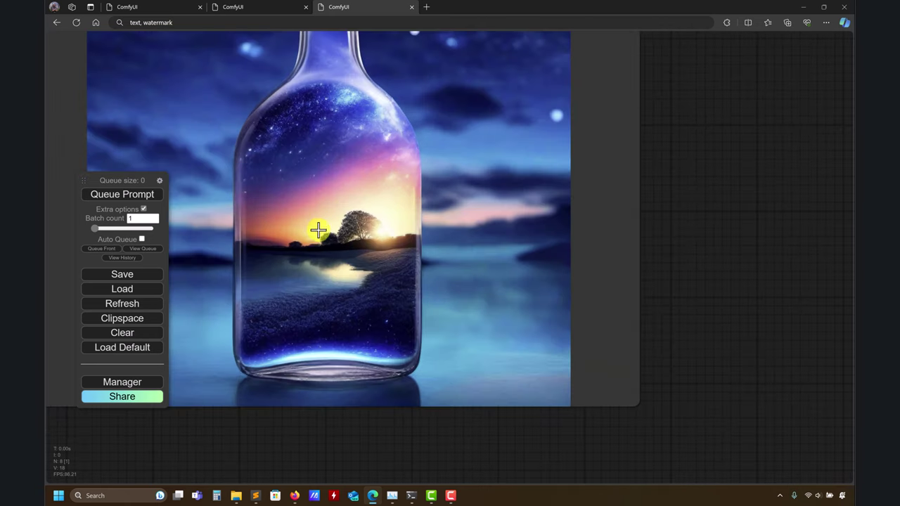
scroll(742, 277, down, 5)
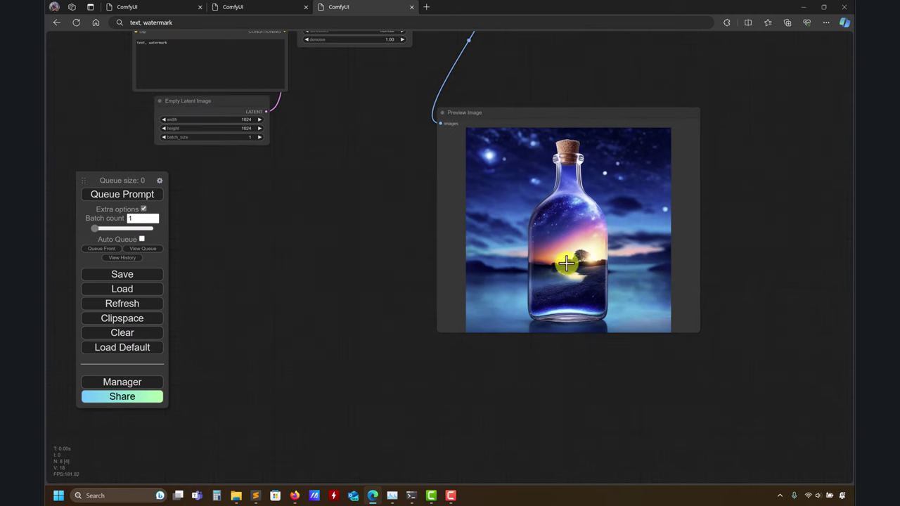
scroll(440, 349, up, 1)
drag(177, 204, 223, 225)
mouse_move(163, 169)
mouse_down()
mouse_move(223, 225)
mouse_move(269, 221)
mouse_move(237, 169)
mouse_move(229, 174)
mouse_up()
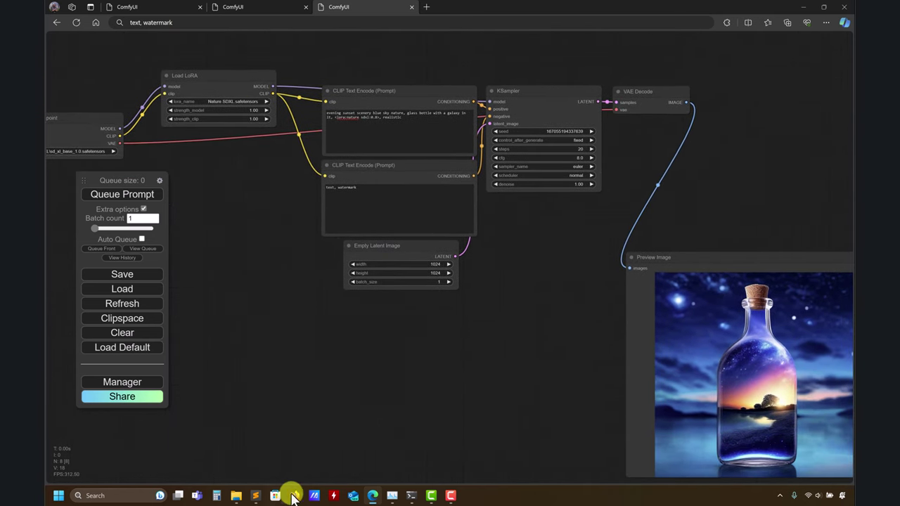
- Switch to Civitai in Firefox, search its models for "simpson" and open the SDXL Simpsons Style LoRA page
mouse_move(295, 492)
click(339, 447)
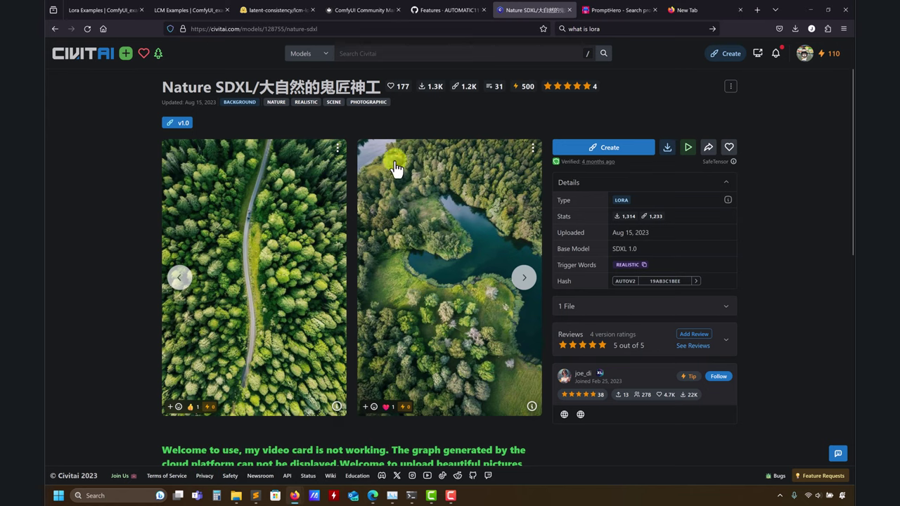
click(377, 53)
text(simpson)
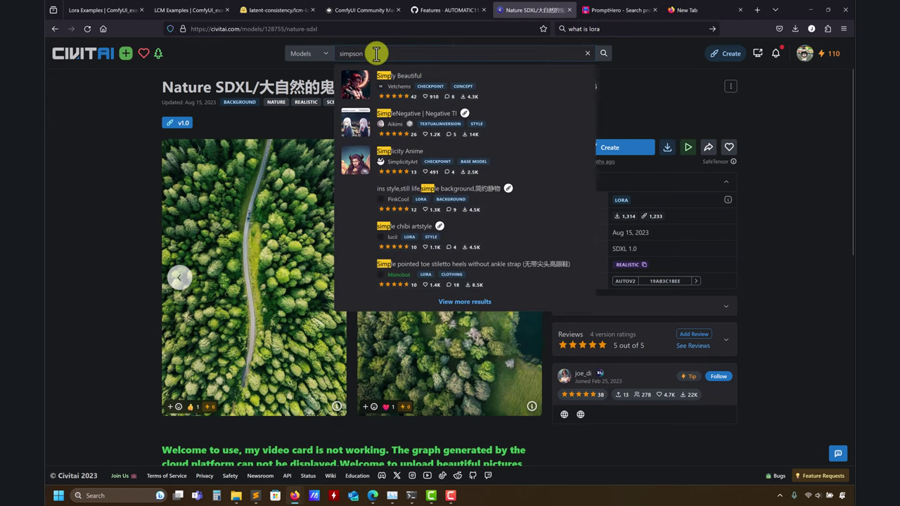
key(Return)
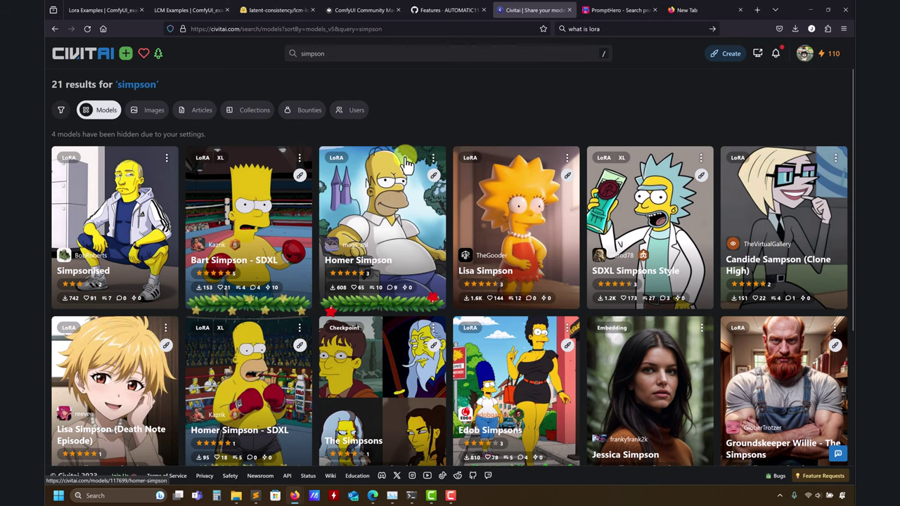
scroll(391, 176, down, 2)
scroll(385, 179, up, 2)
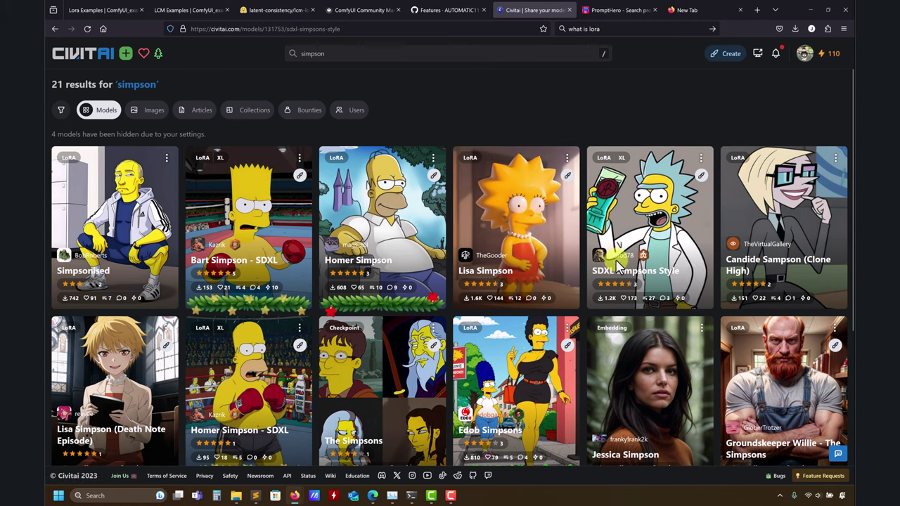
click(597, 278)
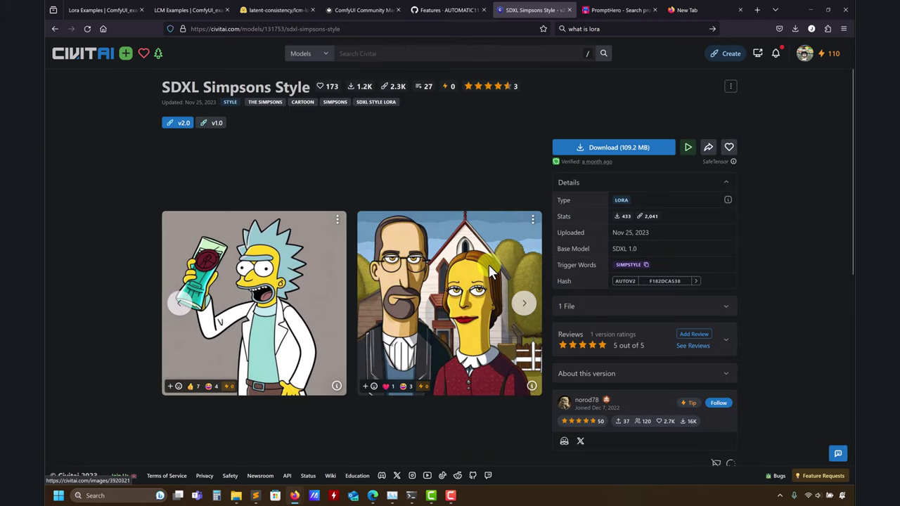
- Browse forward through the SDXL Simpsons Style example images and return to the first ones
click(524, 308)
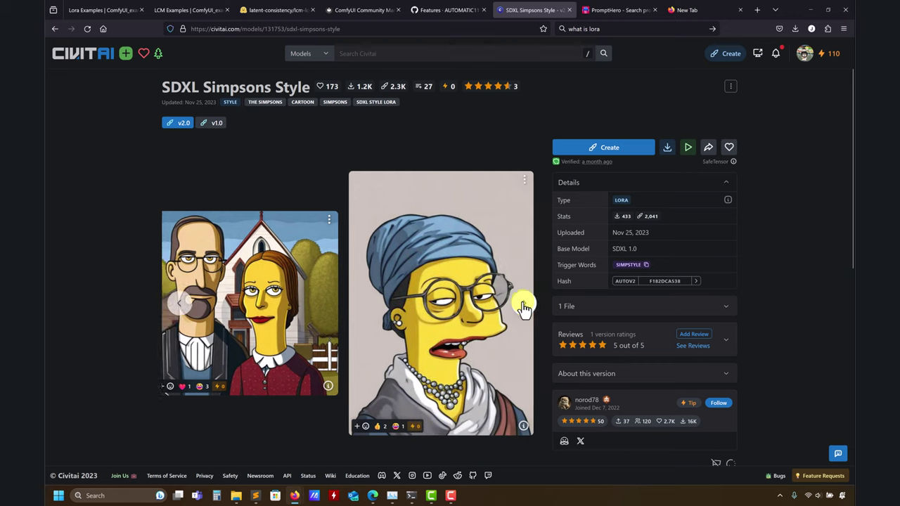
click(524, 308)
click(524, 307)
click(524, 307)
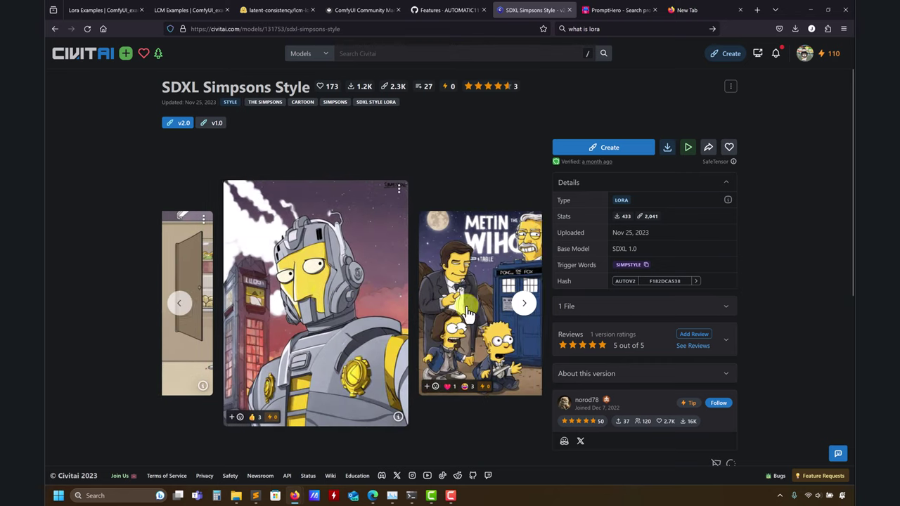
click(176, 306)
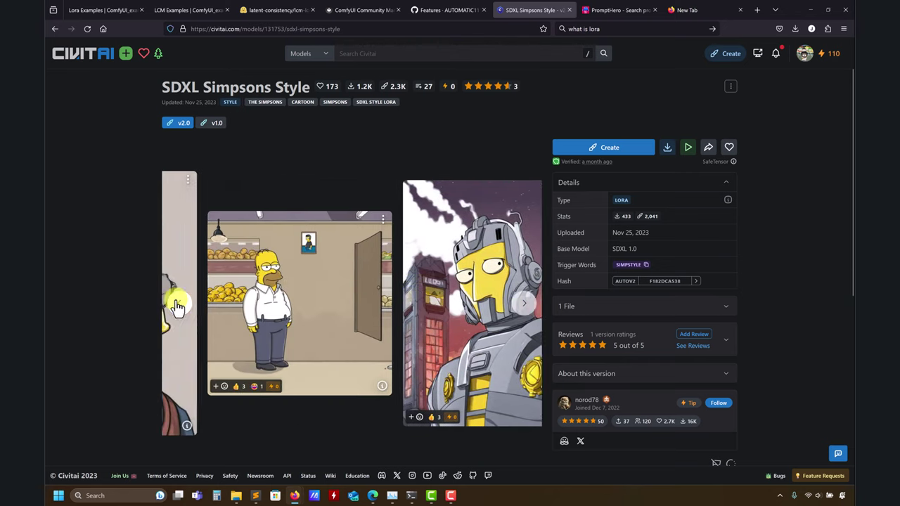
click(176, 306)
click(176, 306)
click(176, 306)
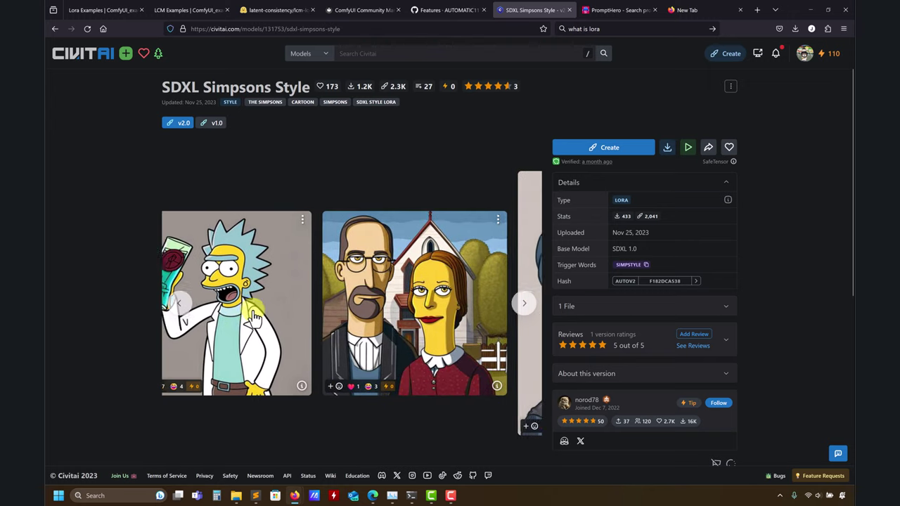
- Open the scientist example image, check its prompt for the LoRA tag and the word Simpstyle, and return to the ComfyUI LoRA workflow
click(310, 345)
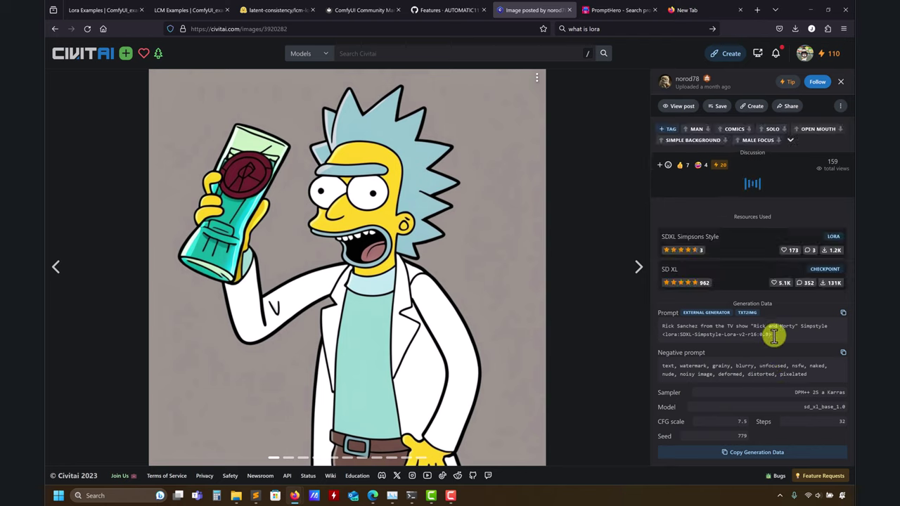
drag(774, 335, 661, 333)
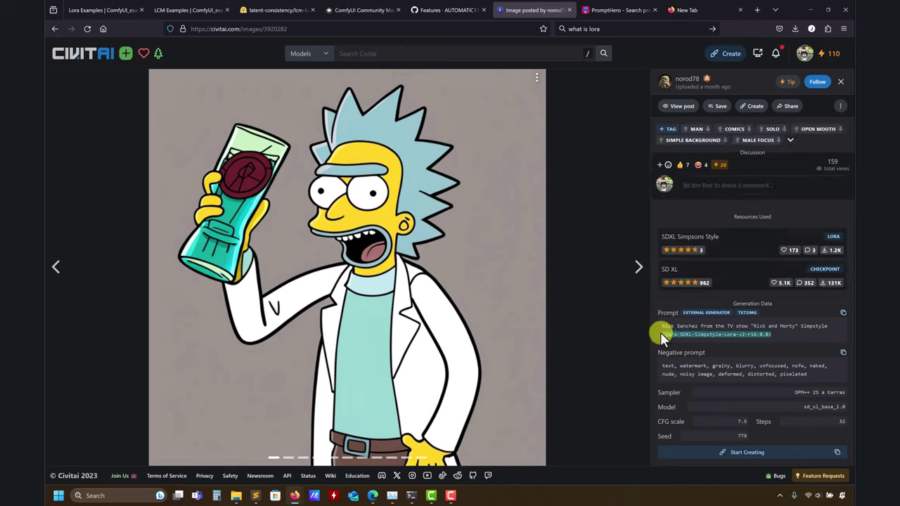
click(800, 326)
drag(800, 326, 827, 337)
click(810, 10)
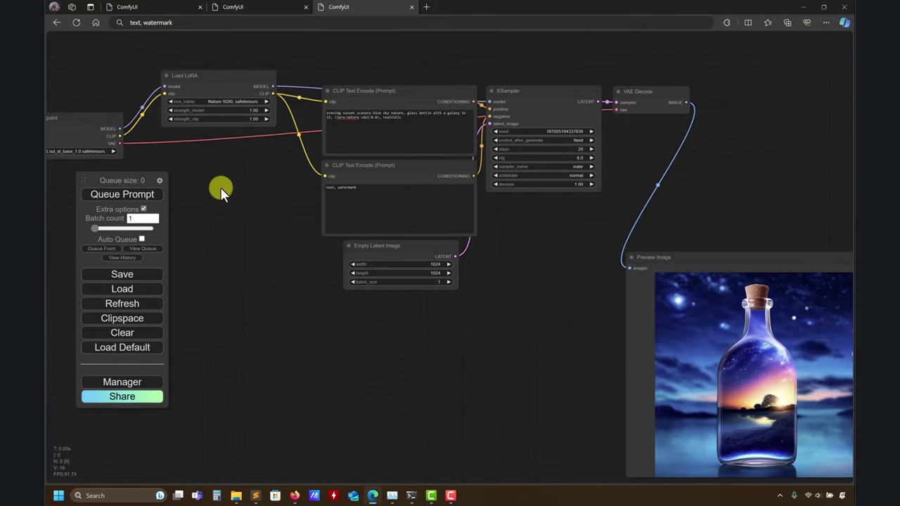
drag(122, 162, 221, 173)
drag(322, 194, 265, 164)
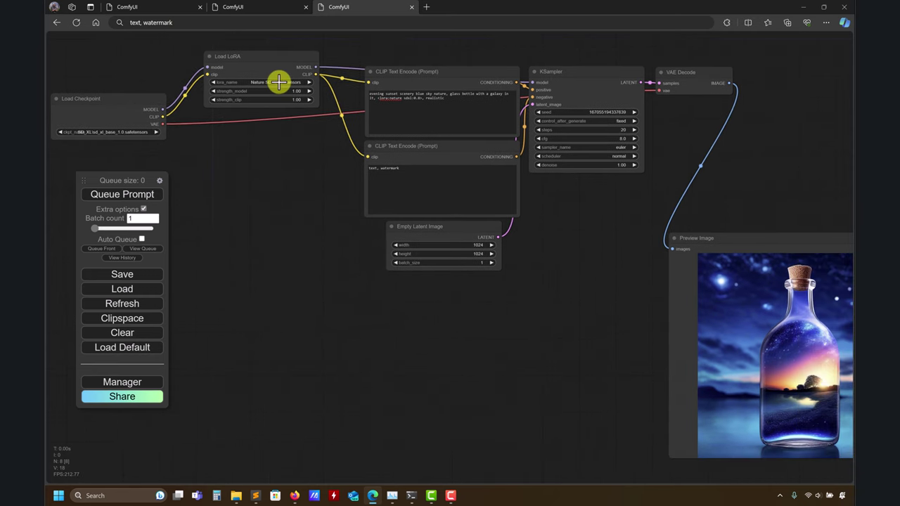
- Load SDXL-Simpstyle-Lora-v2-r16.safetensors in the Load LoRA node and replace the positive prompt's LoRA tag and "realistic" with "Simpstyle <lora:SDXL-Simpstyle-Lora-v2-r16:0.8>"
click(279, 83)
click(303, 93)
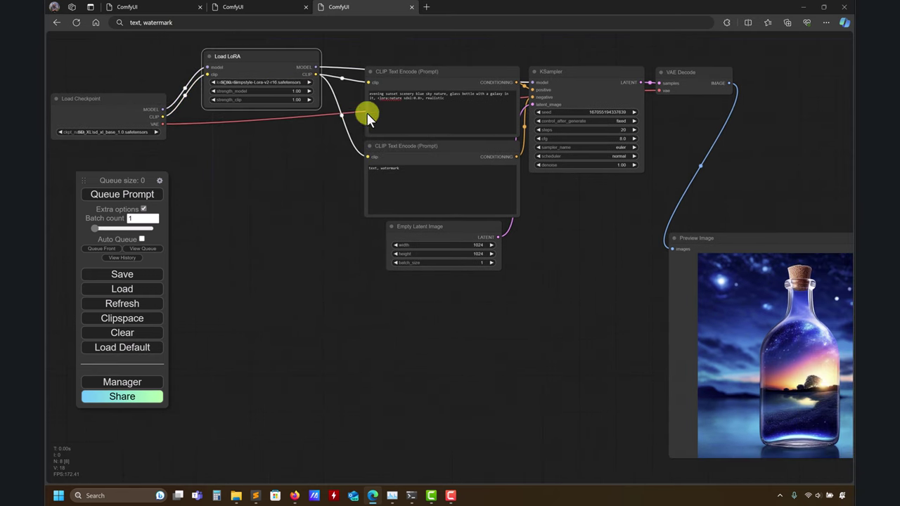
drag(454, 98, 378, 98)
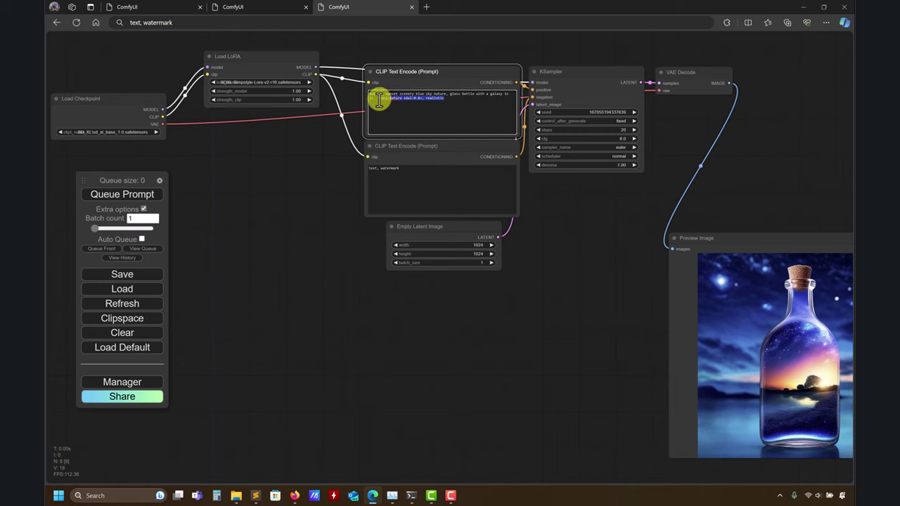
key(BackSpace)
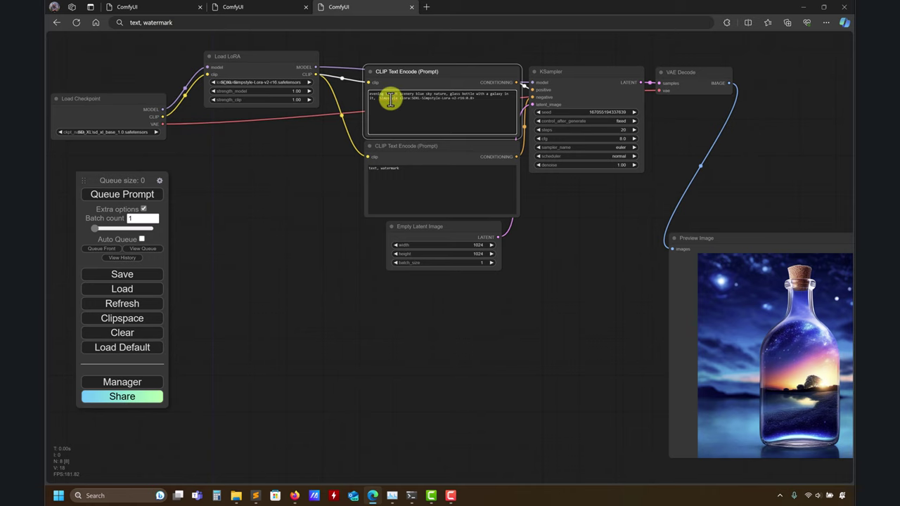
drag(399, 97, 488, 106)
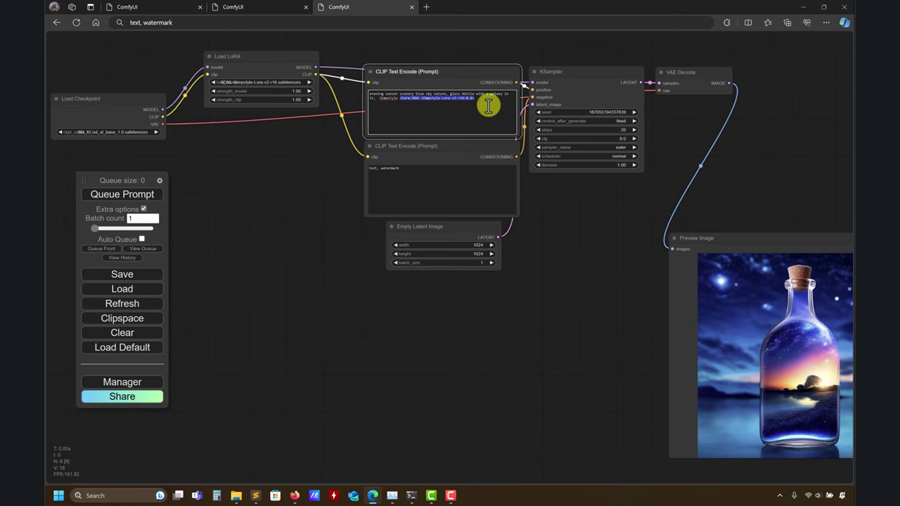
- Queue the workflow to generate the bottle scene with the Simpsons-style LoRA
scroll(562, 225, right, 1)
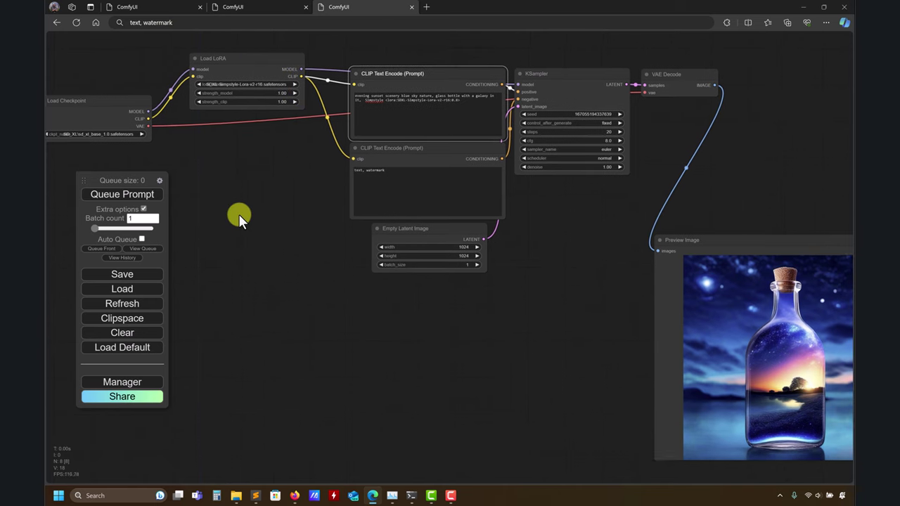
scroll(238, 214, right, 2)
scroll(238, 214, down, 1)
click(145, 194)
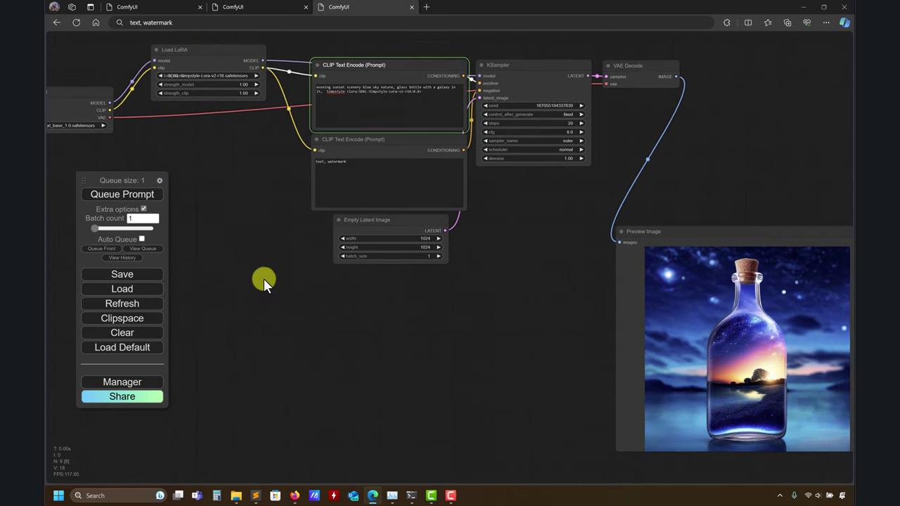
scroll(288, 327, right, 3)
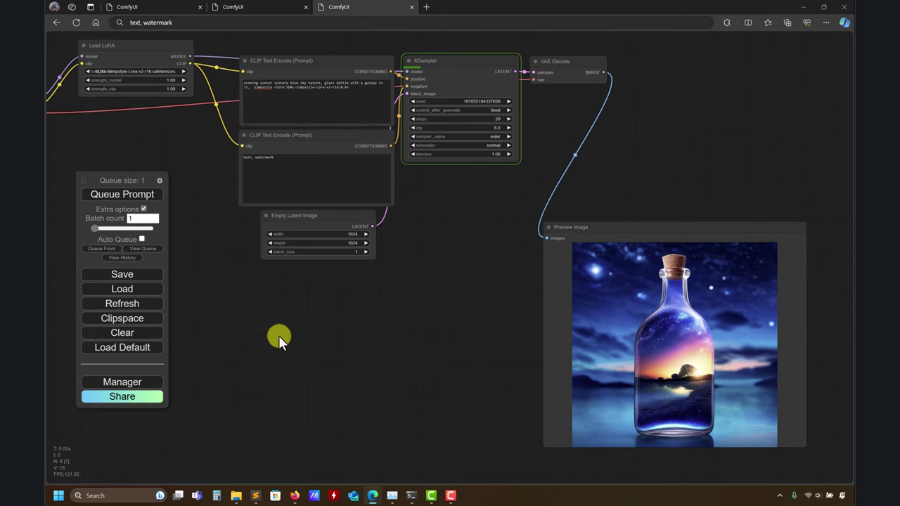
scroll(314, 343, right, 1)
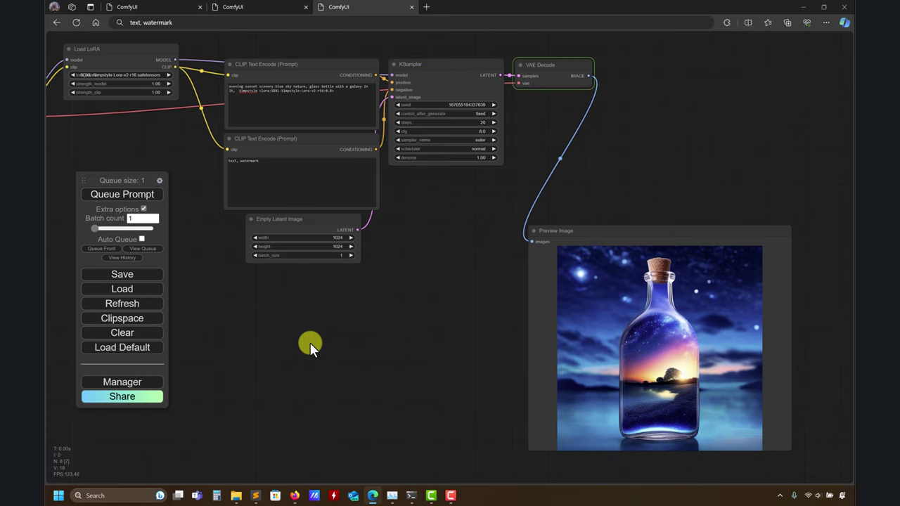
- Examine the cartoon-style bottle image in the Preview Image node alongside the workflow nodes
drag(391, 356, 259, 301)
scroll(686, 399, up, 3)
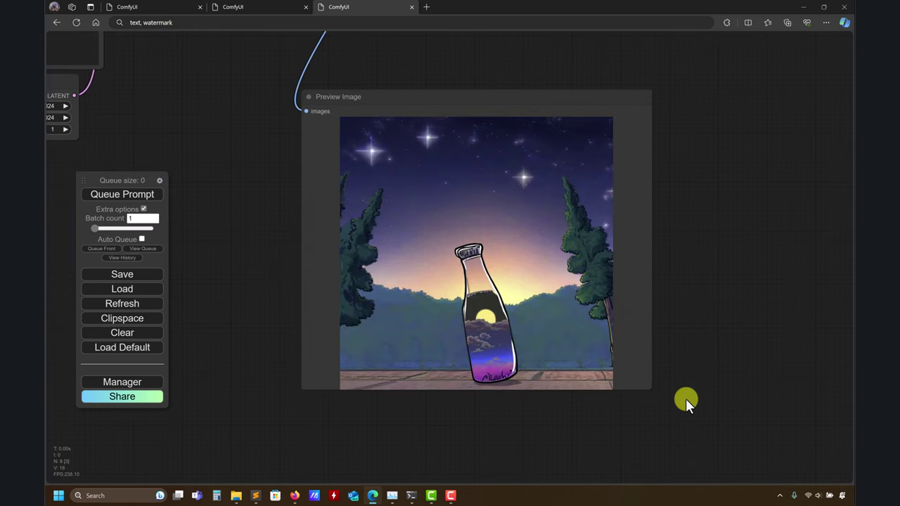
scroll(666, 401, up, 3)
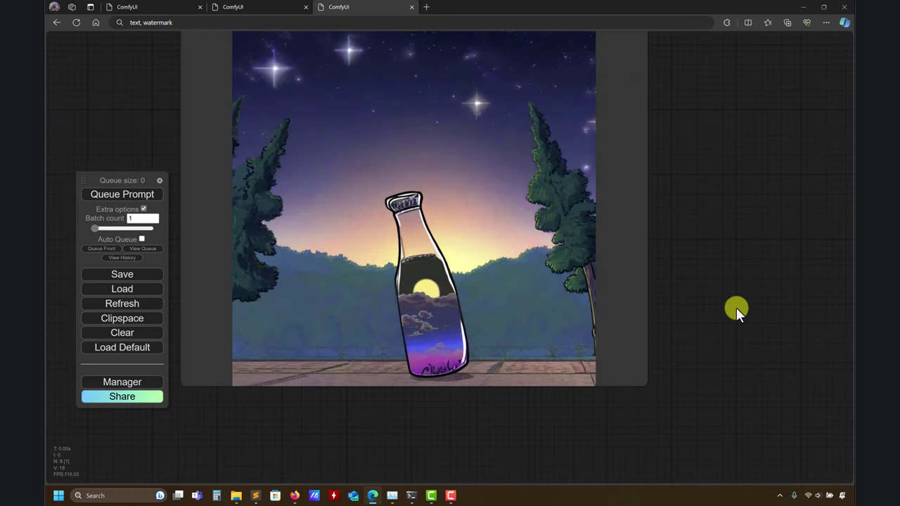
scroll(731, 322, down, 6)
scroll(361, 268, down, 2)
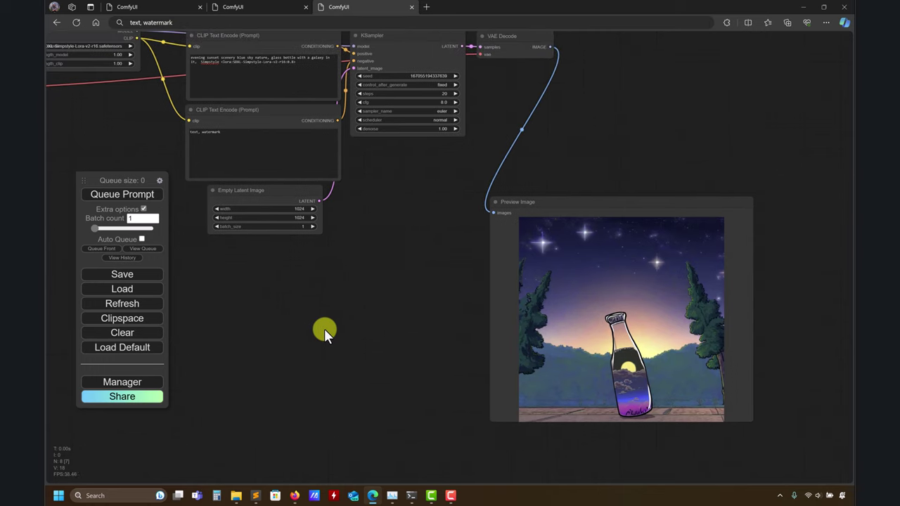
mouse_move(323, 330)
mouse_down()
mouse_move(235, 295)
mouse_move(330, 322)
mouse_up()
scroll(235, 295, up, 3)
scroll(237, 296, up, 2)
scroll(303, 260, down, 2)
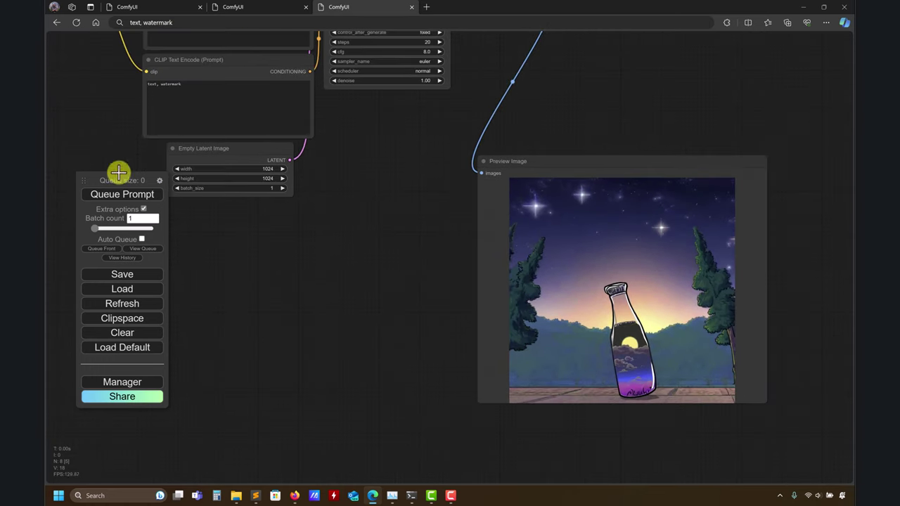
scroll(360, 289, up, 3)
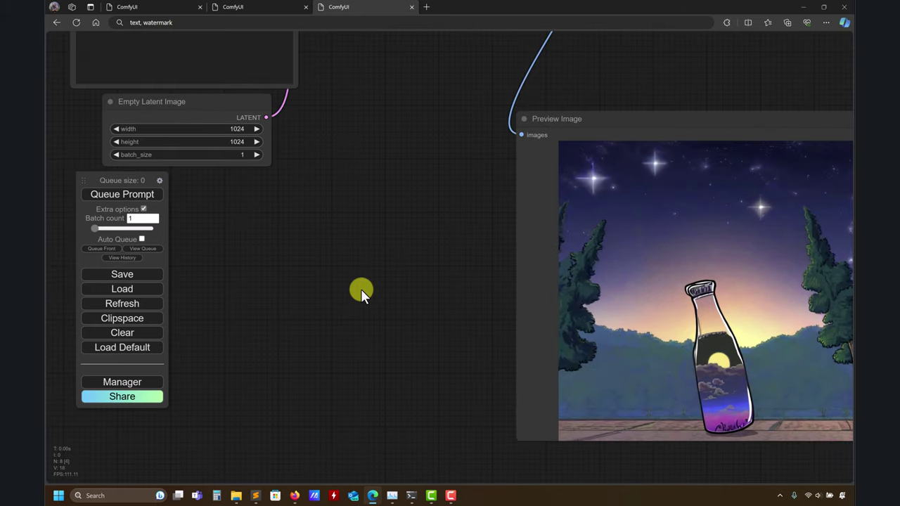
scroll(363, 292, down, 4)
drag(365, 300, 185, 235)
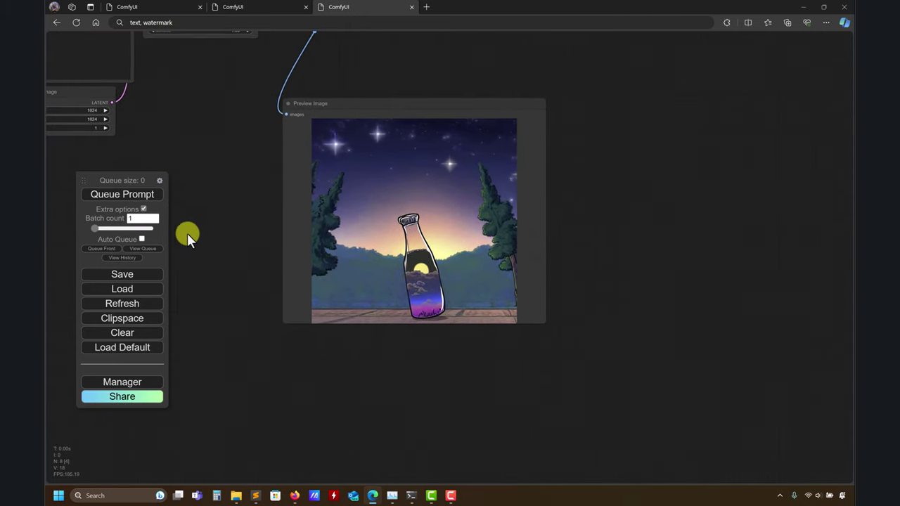
- Inspect the base of the bottle in the preview up close for signature-like marks
scroll(472, 401, up, 6)
scroll(436, 365, up, 4)
drag(396, 321, 383, 348)
scroll(380, 345, up, 4)
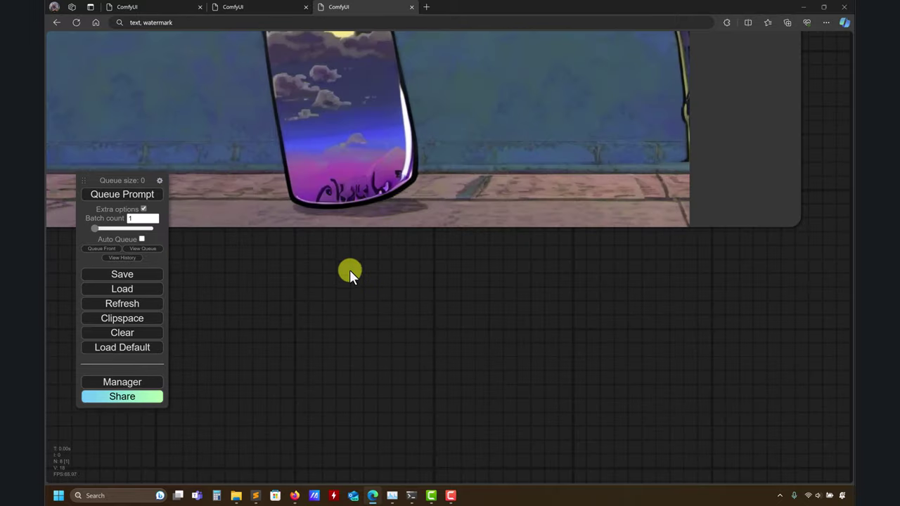
drag(349, 272, 452, 373)
scroll(317, 271, down, 3)
scroll(221, 121, down, 2)
- Add "signature" to the negative prompt after "text, watermark" and generate the image again
drag(221, 120, 431, 415)
drag(476, 272, 530, 354)
click(281, 187)
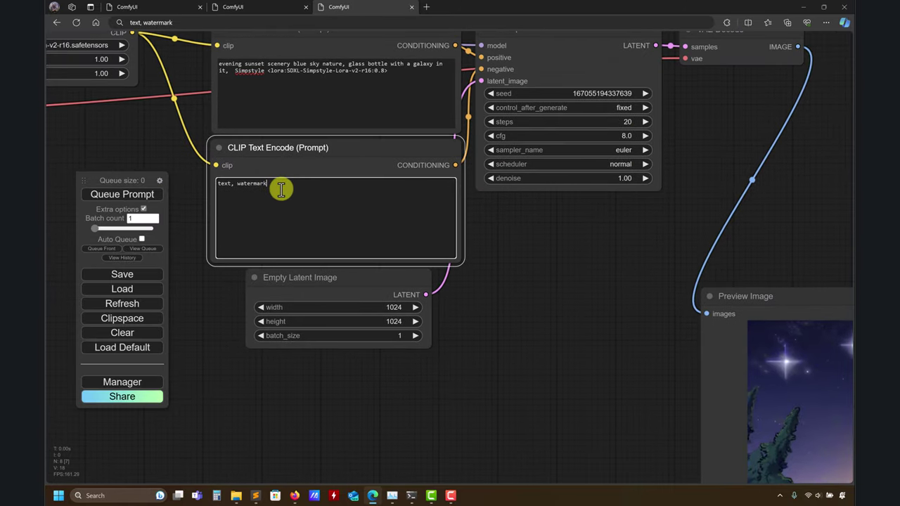
text(, signature)
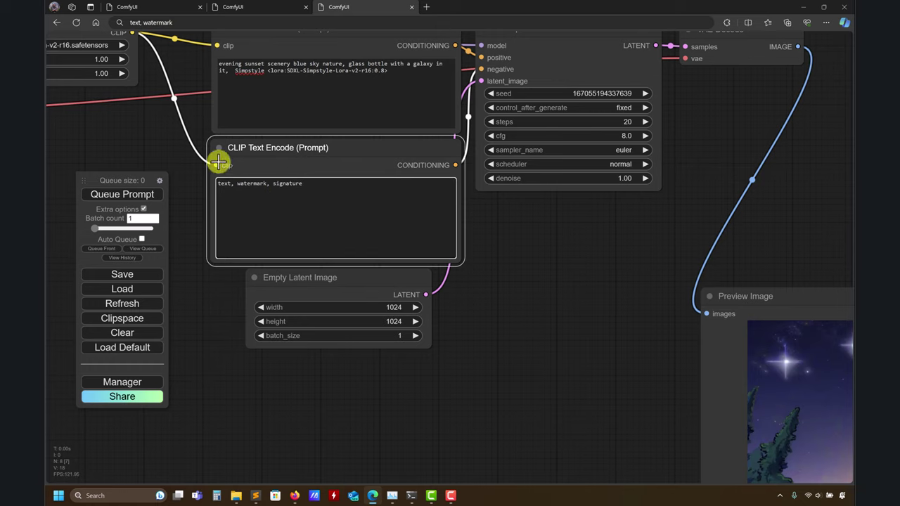
click(130, 192)
- Review the Simpstyle trigger word and the LoRA tag in the positive prompt while the image is generating
drag(589, 423, 240, 189)
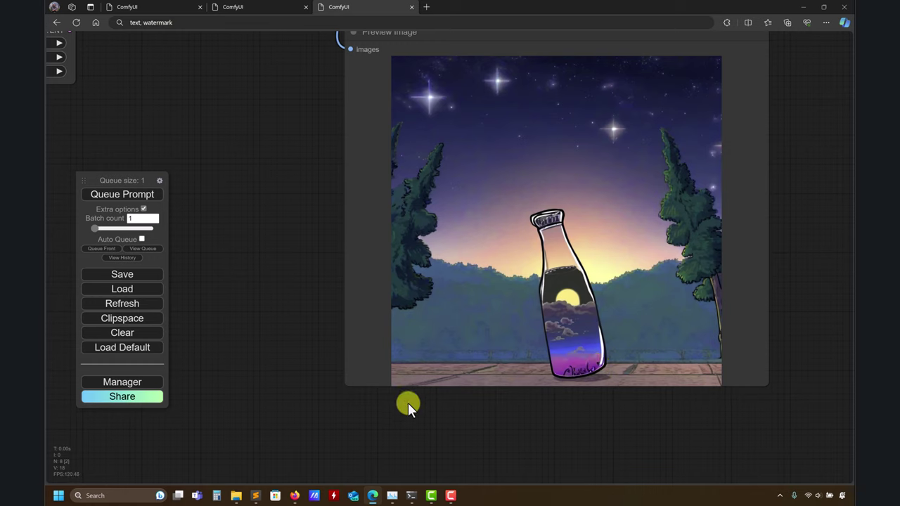
scroll(289, 239, down, 4)
drag(290, 237, 298, 253)
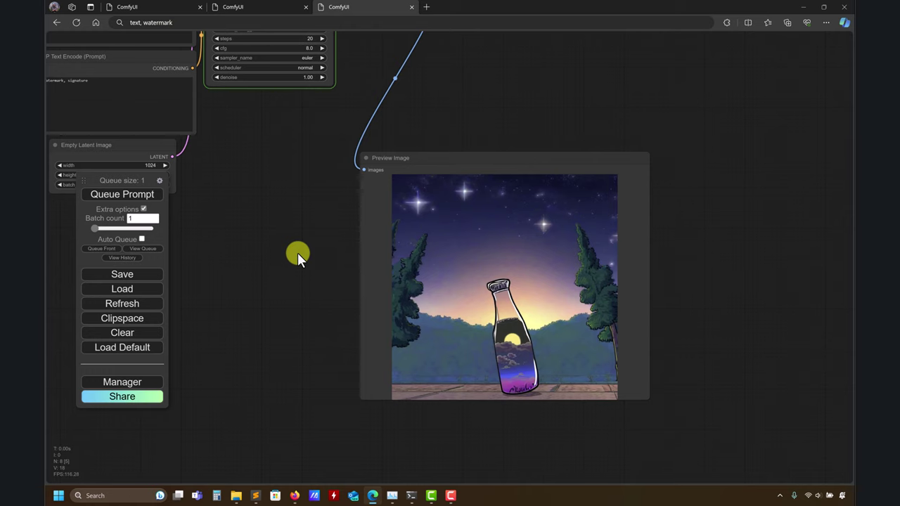
drag(298, 253, 486, 329)
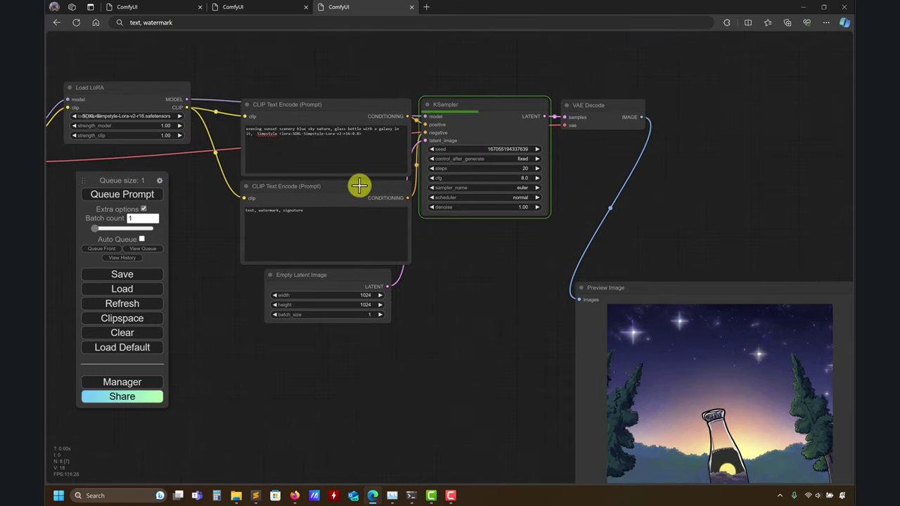
drag(256, 134, 276, 135)
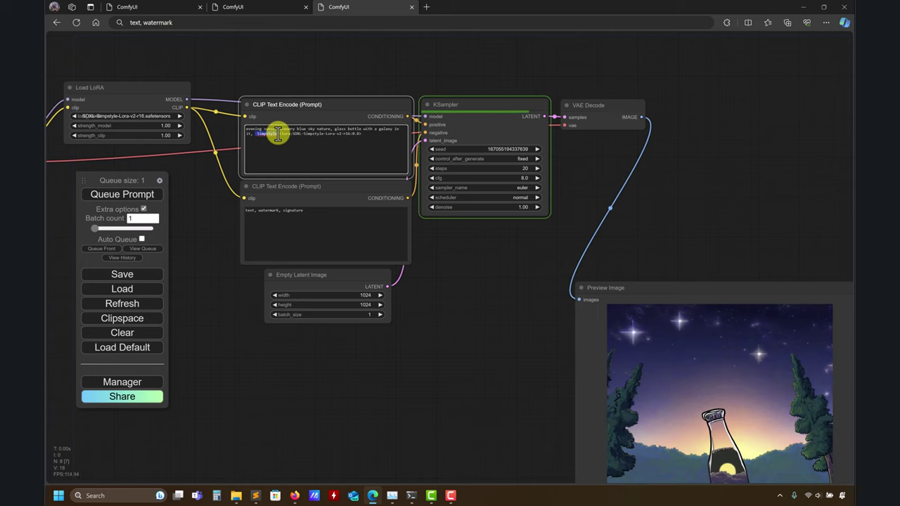
drag(278, 134, 279, 134)
click(369, 140)
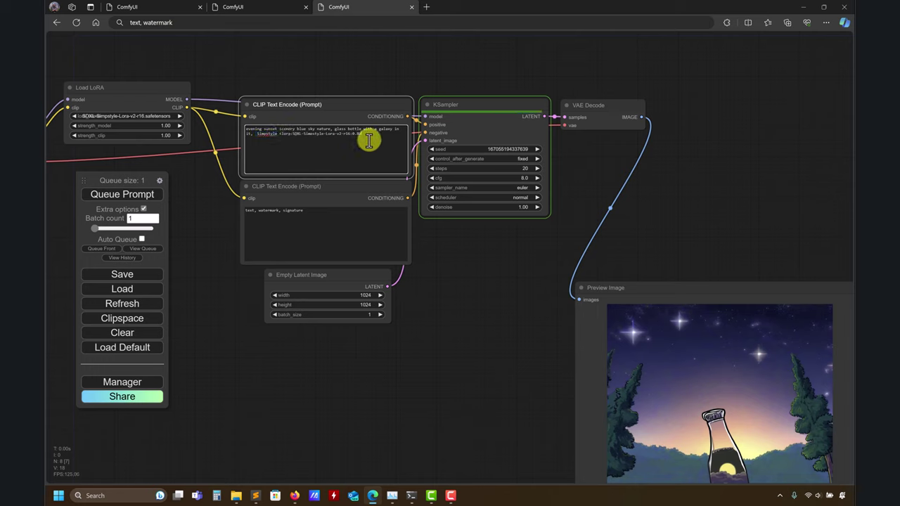
drag(369, 139, 257, 133)
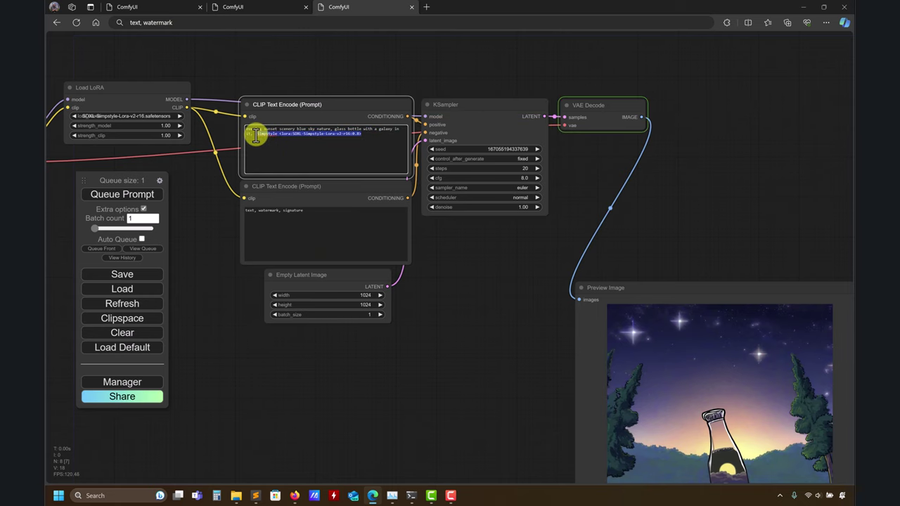
- Examine the regenerated bottle image up close, checking its base for signature marks, and return to the whole workflow
drag(468, 239, 326, 182)
scroll(254, 197, up, 2)
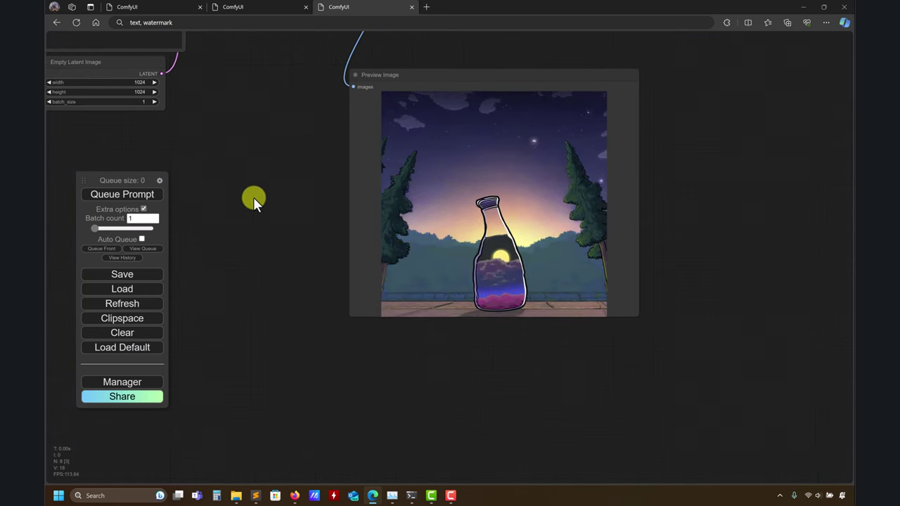
scroll(454, 365, up, 2)
scroll(565, 341, up, 2)
scroll(507, 355, up, 1)
scroll(444, 271, up, 2)
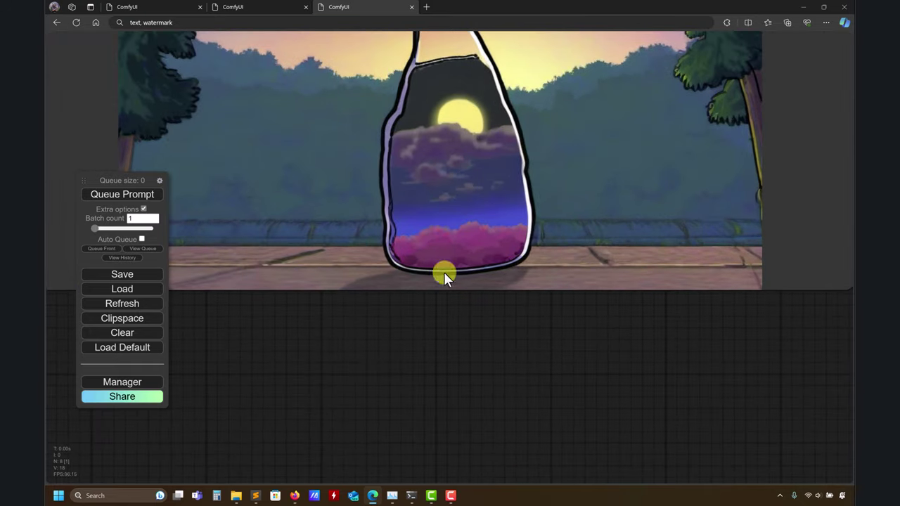
scroll(500, 332, down, 1)
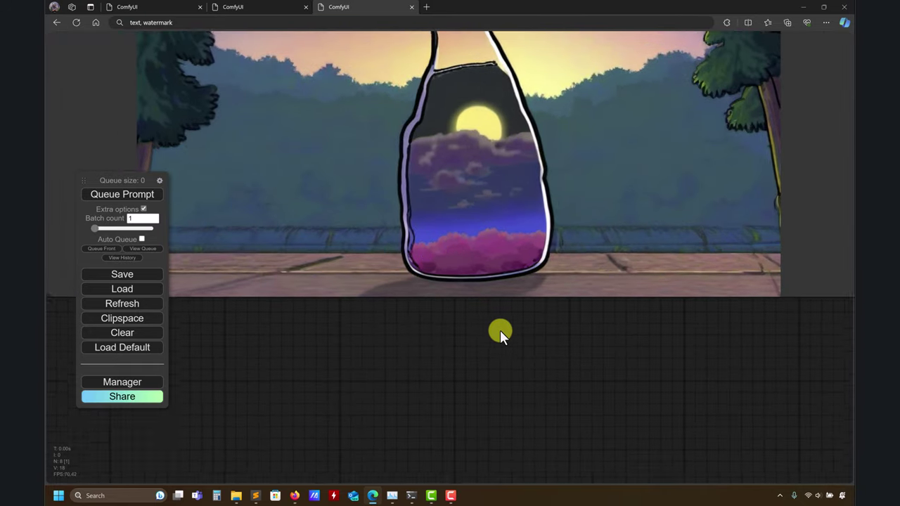
scroll(586, 350, down, 2)
scroll(424, 317, down, 2)
scroll(372, 299, down, 2)
drag(372, 299, 494, 396)
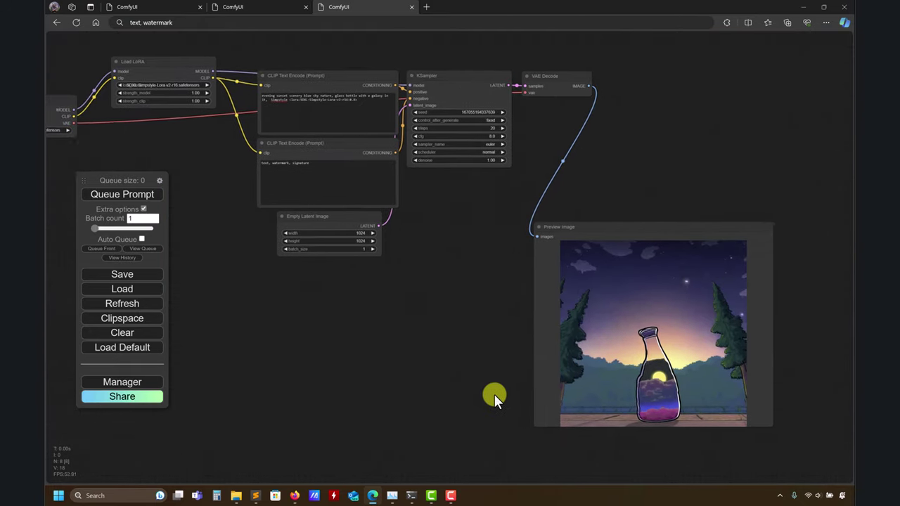
- Go over the word "signature" in the negative prompt and the full positive prompt beside the generated image
drag(261, 261, 317, 263)
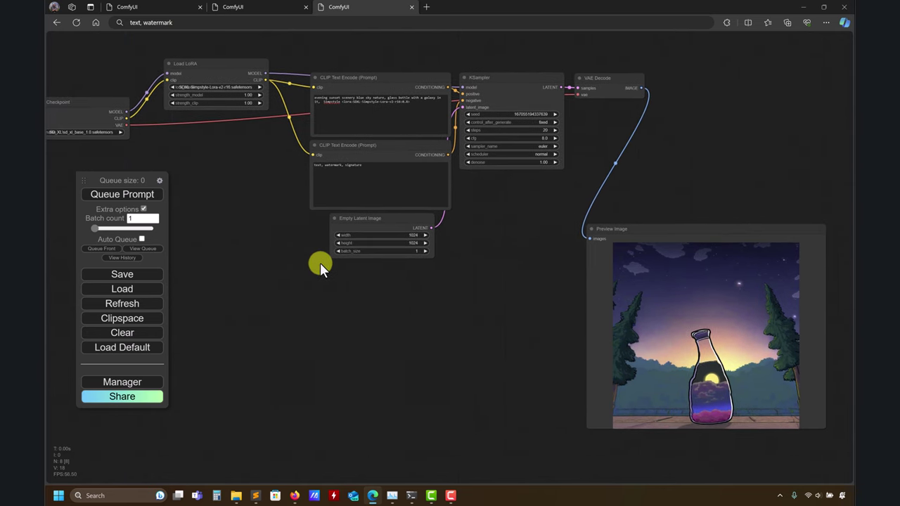
double_click(346, 167)
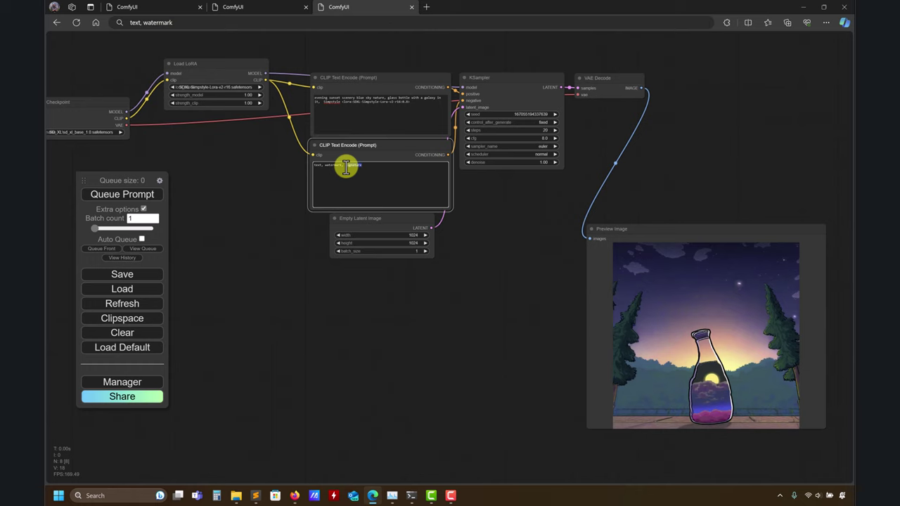
drag(492, 306, 353, 274)
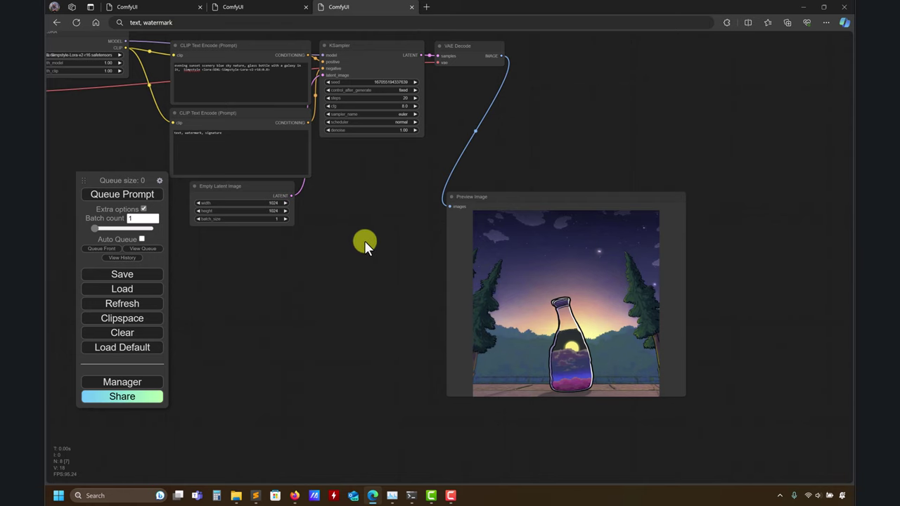
drag(352, 257, 298, 265)
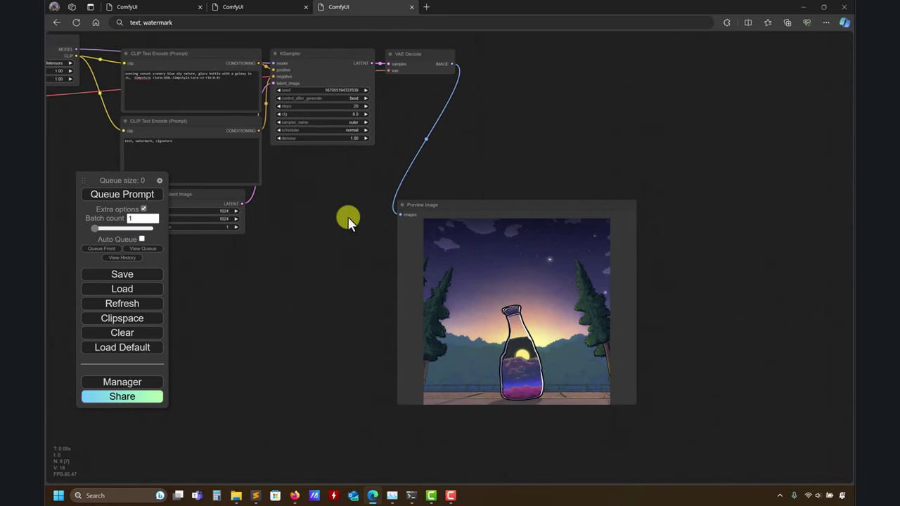
drag(349, 220, 434, 225)
drag(316, 84, 190, 73)
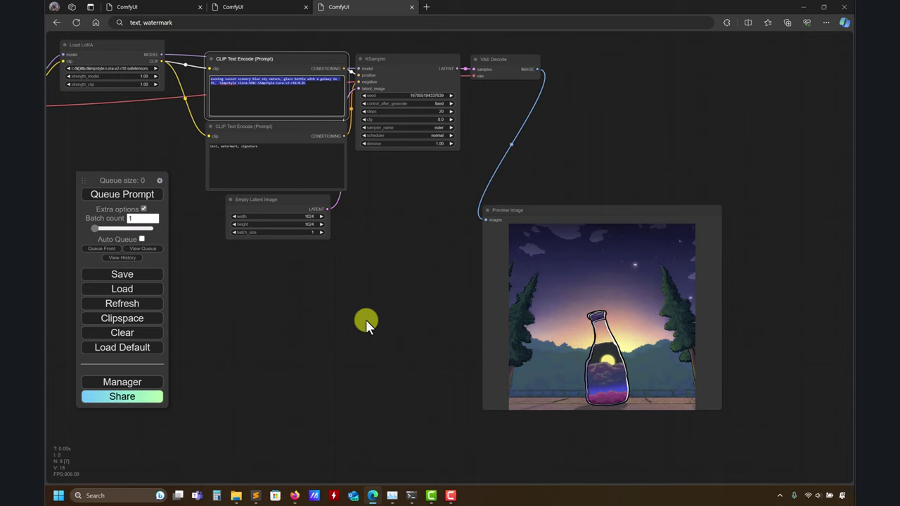
drag(379, 313, 329, 305)
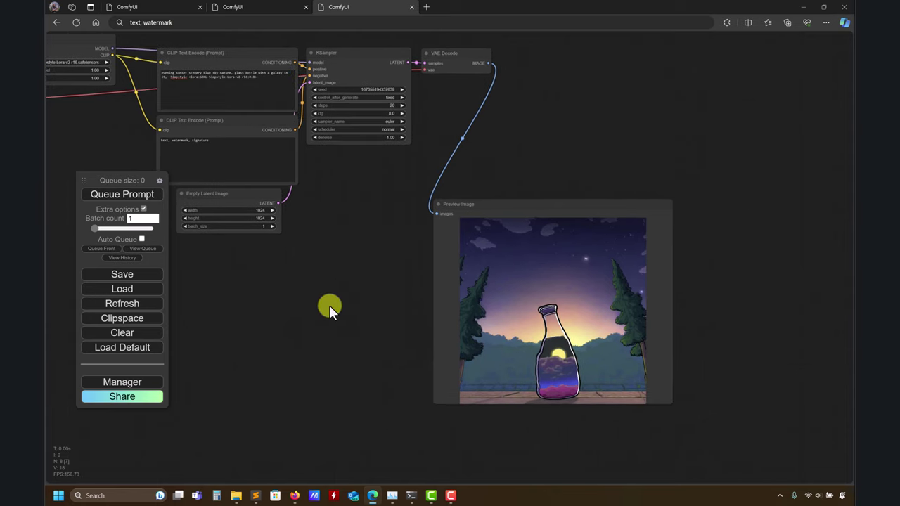
- Switch to Civitai in Firefox, search the models for "simpsons" and open the SDXL Simpsons Style page from the results
mouse_move(292, 492)
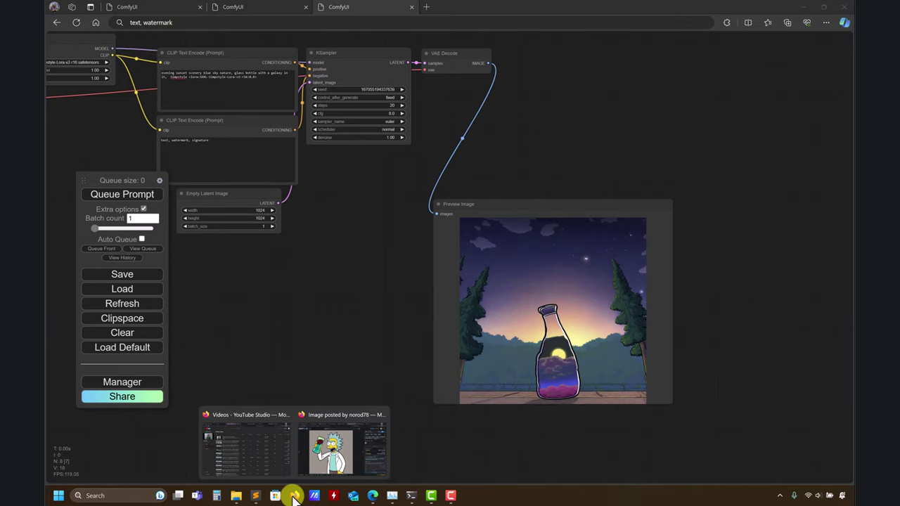
click(331, 457)
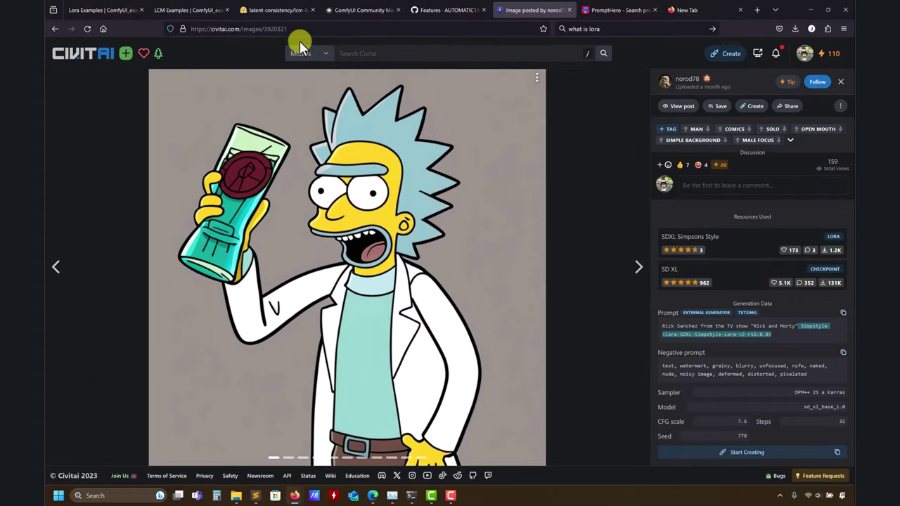
click(365, 56)
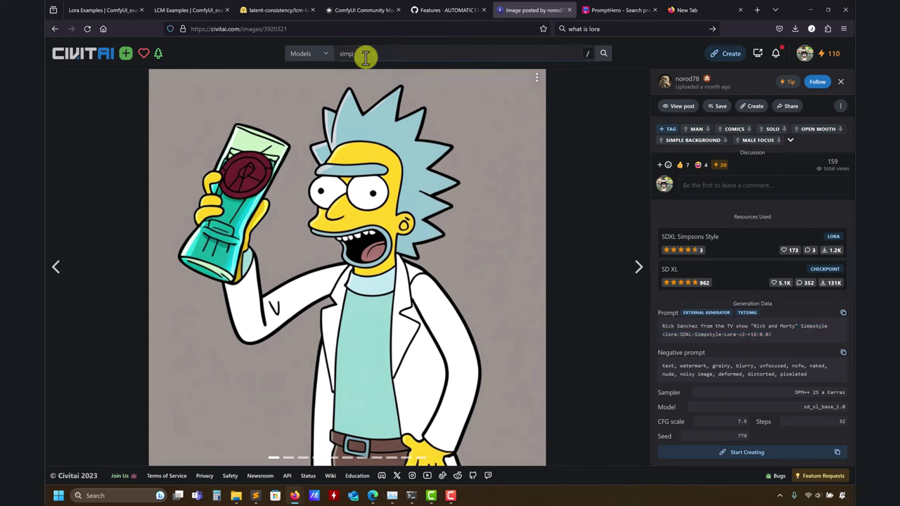
text(simpsons)
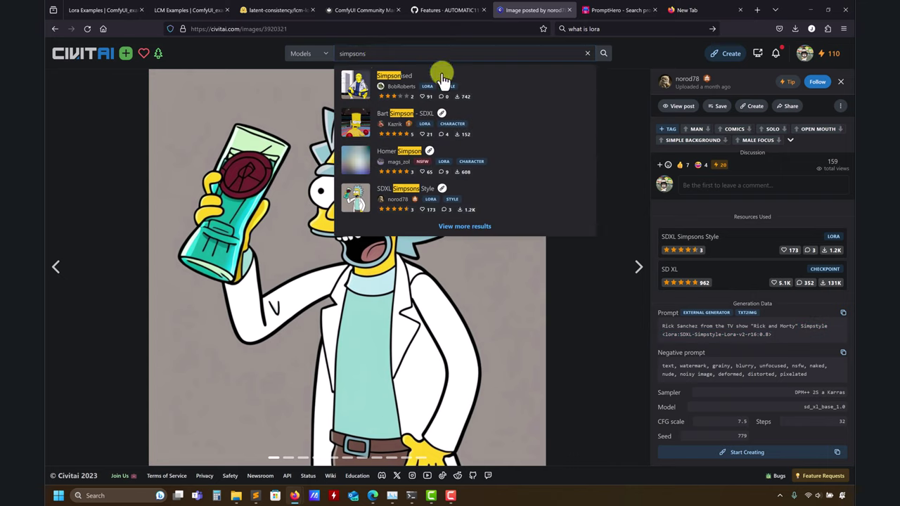
click(408, 196)
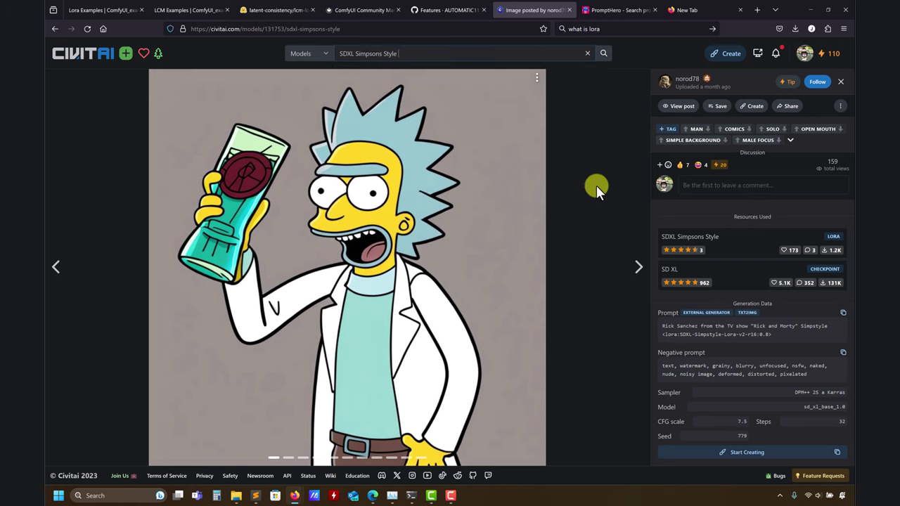
click(420, 51)
key(Return)
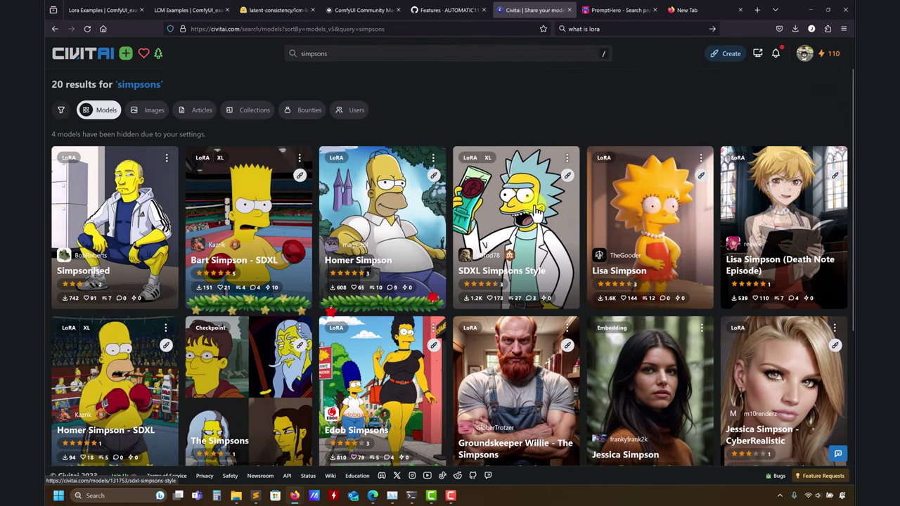
click(536, 211)
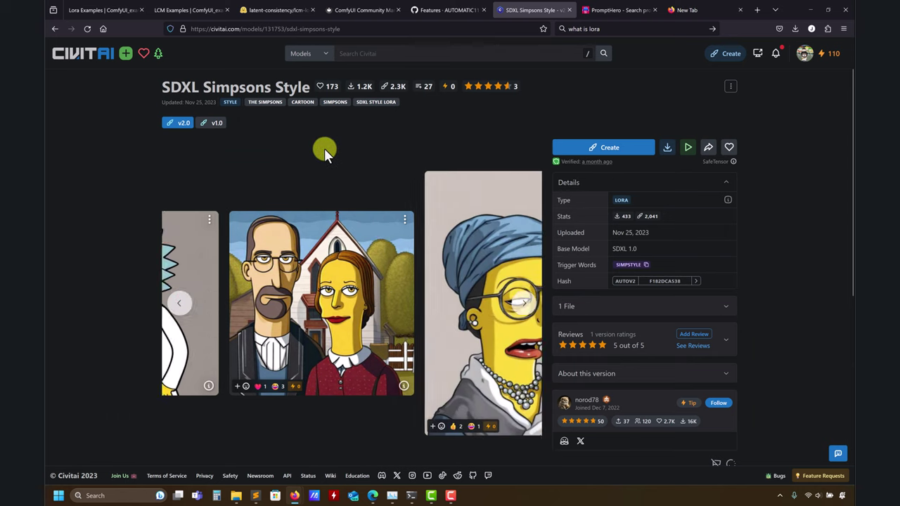
- Browse the sample images of the SDXL Simpsons Style v2.0 LoRA and return to the American Gothic couple
click(528, 303)
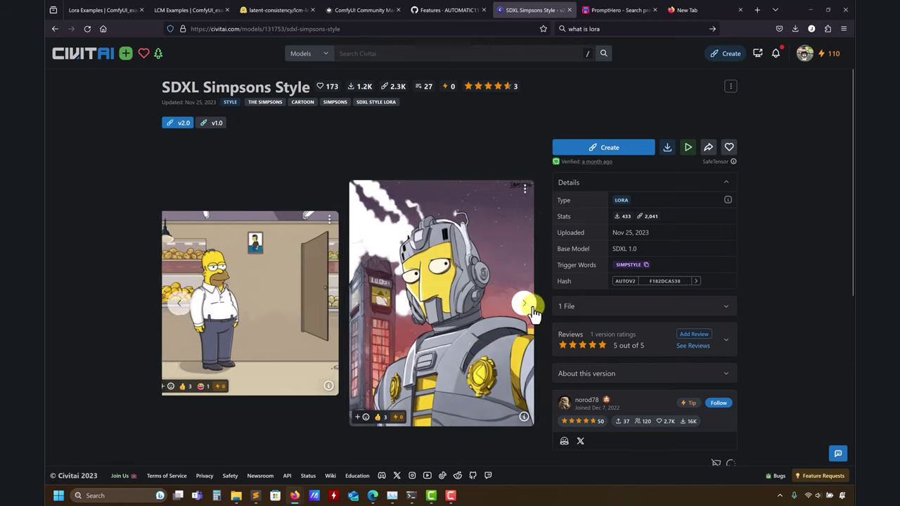
click(533, 310)
click(532, 310)
click(533, 310)
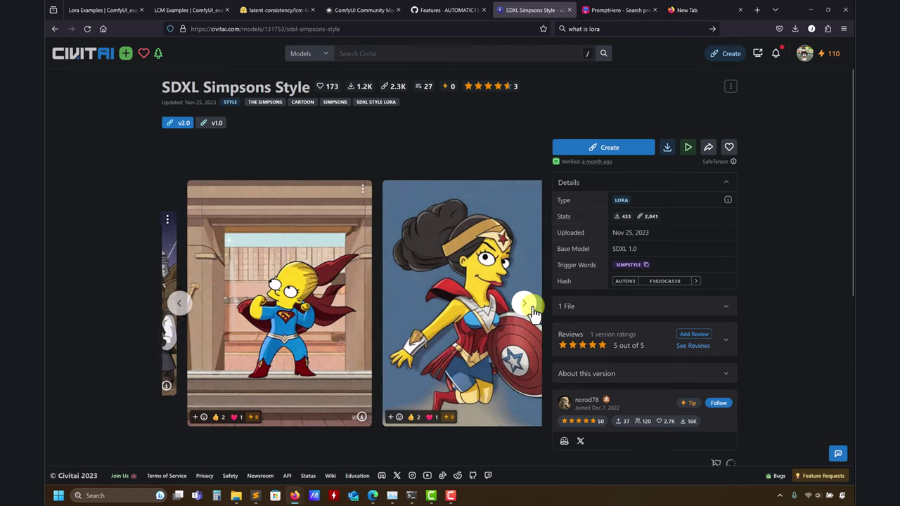
click(532, 310)
click(532, 310)
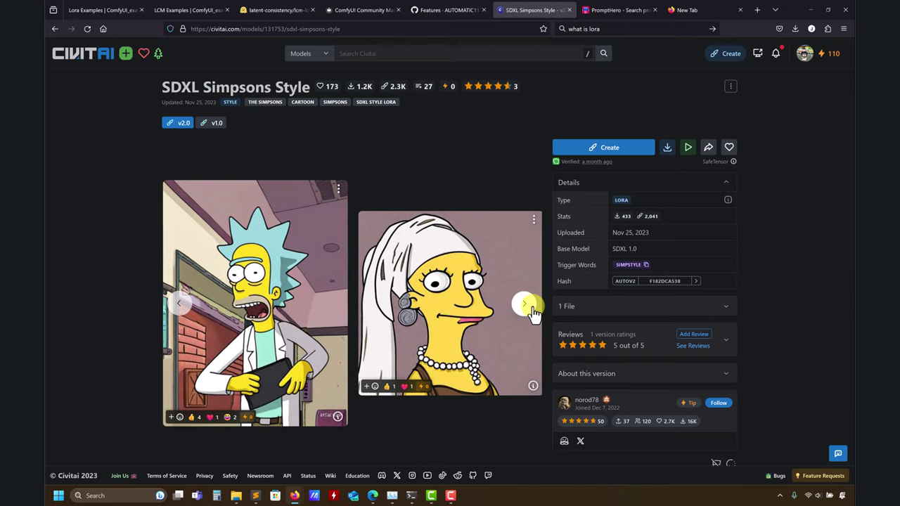
click(532, 311)
click(532, 310)
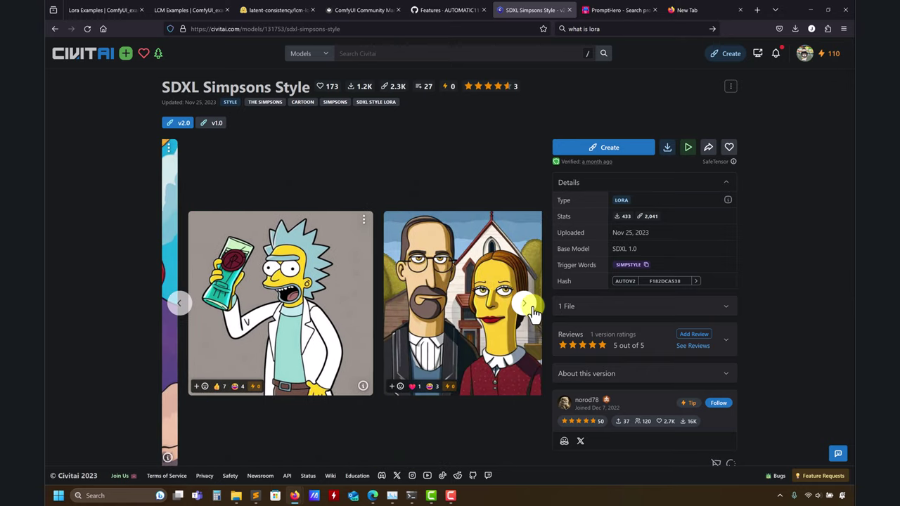
click(532, 310)
click(532, 310)
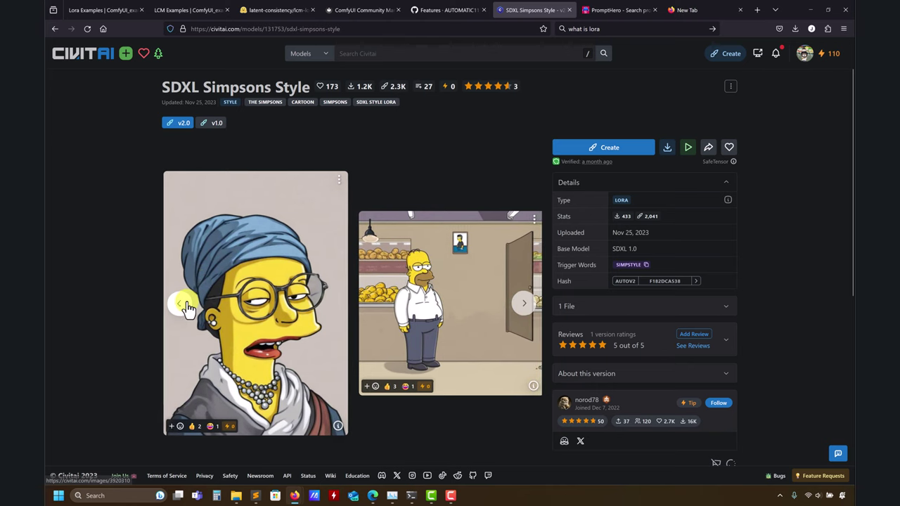
click(187, 308)
click(188, 308)
- Copy the American Gothic image's prompt from Civitai and replace ComfyUI's positive prompt with "American gothic by grant wood Simpstyle <lora:SDXL-Simpstyle-Lora-v2-r16:0.8>"
click(433, 294)
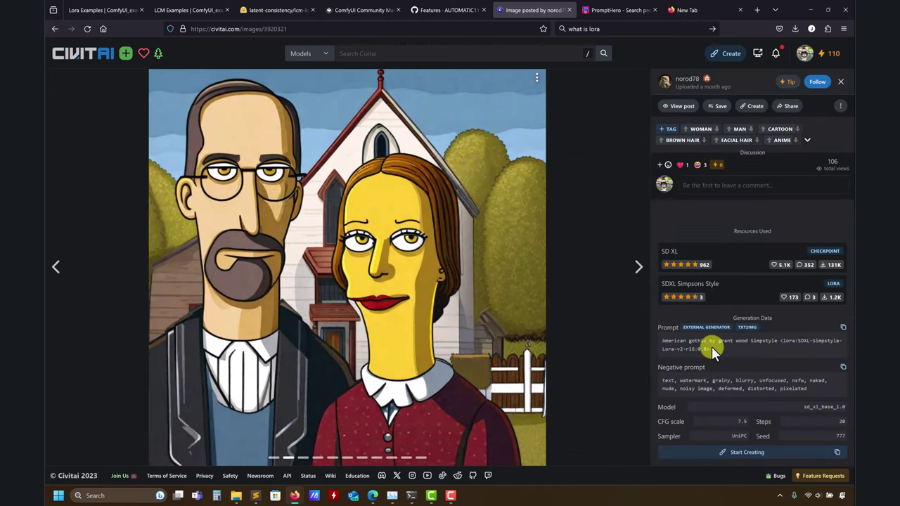
drag(709, 346, 652, 339)
key(ctrl+c)
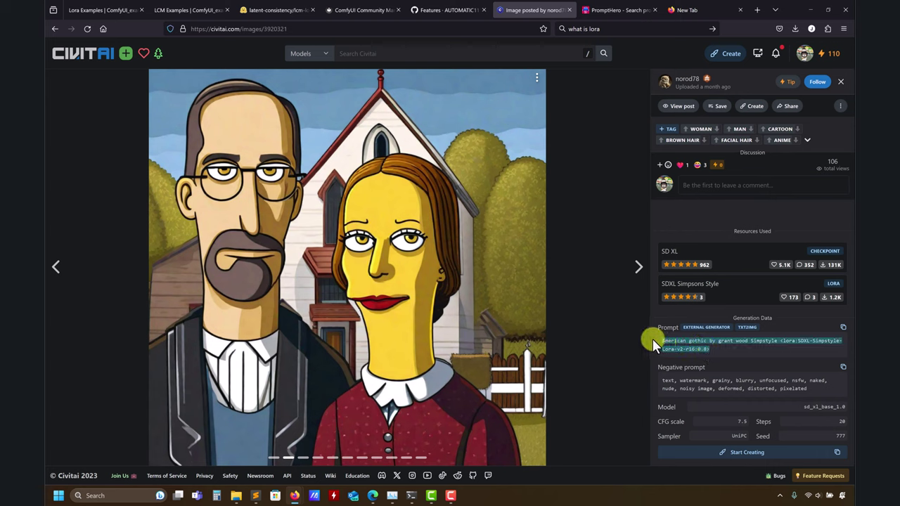
click(373, 495)
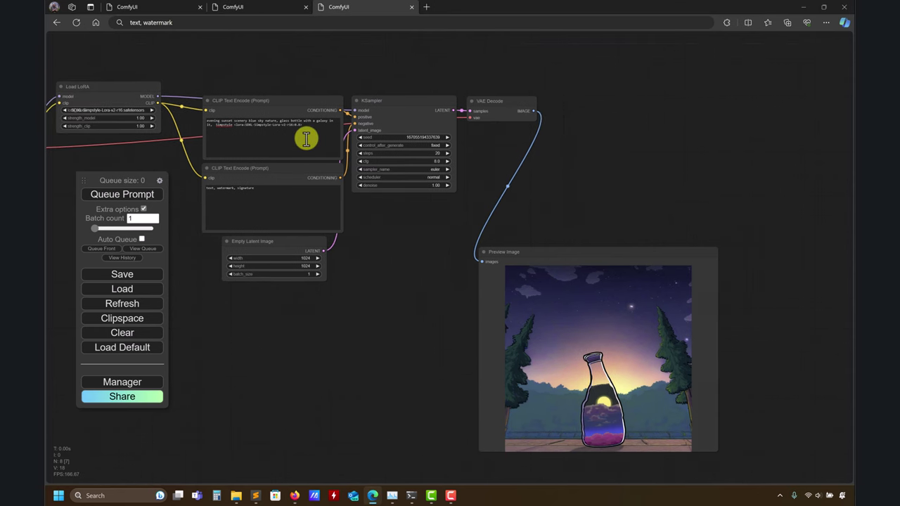
triple_click(307, 138)
key(ctrl+v)
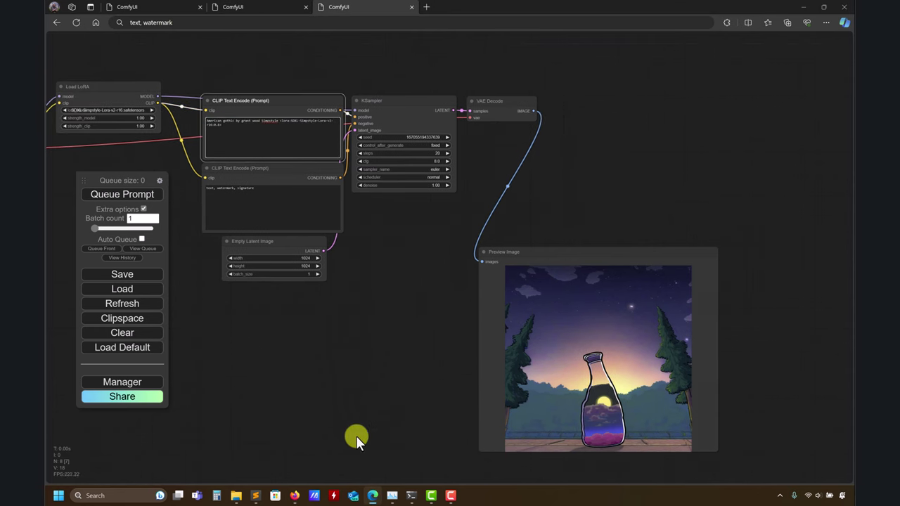
- Replace ComfyUI's negative prompt with the one copied from the American Gothic image, running from "text, watermark, grainy" to "pixelated"
mouse_move(303, 496)
click(298, 462)
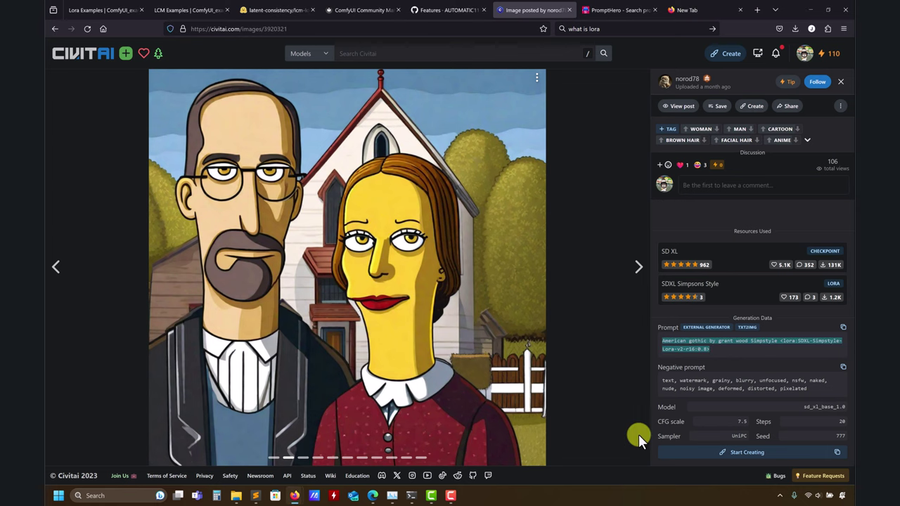
triple_click(718, 388)
click(738, 387)
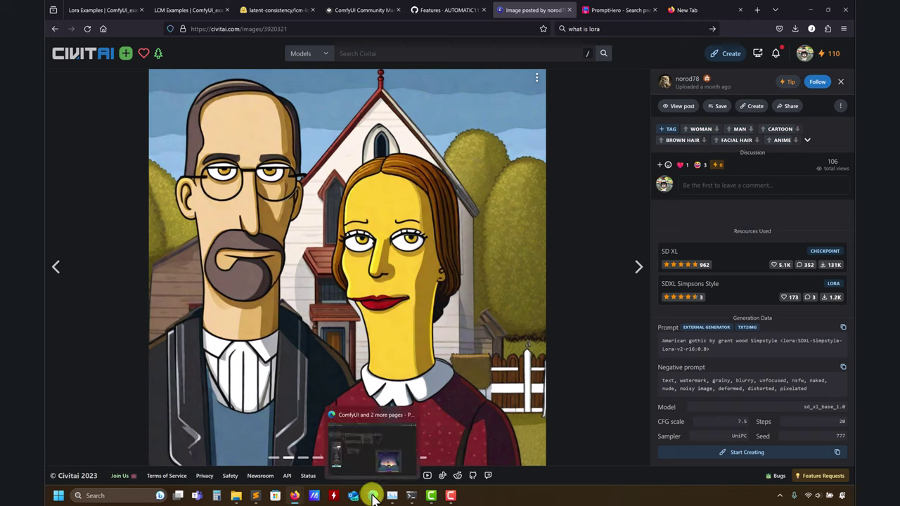
click(373, 497)
click(261, 193)
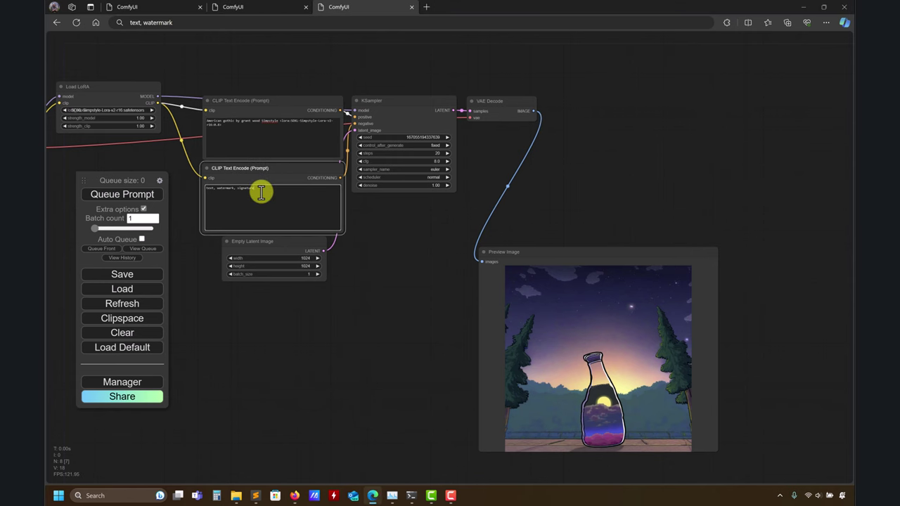
- Copy the full generation data of the American Gothic image on Civitai and paste it into a new Sublime Text file
mouse_move(296, 494)
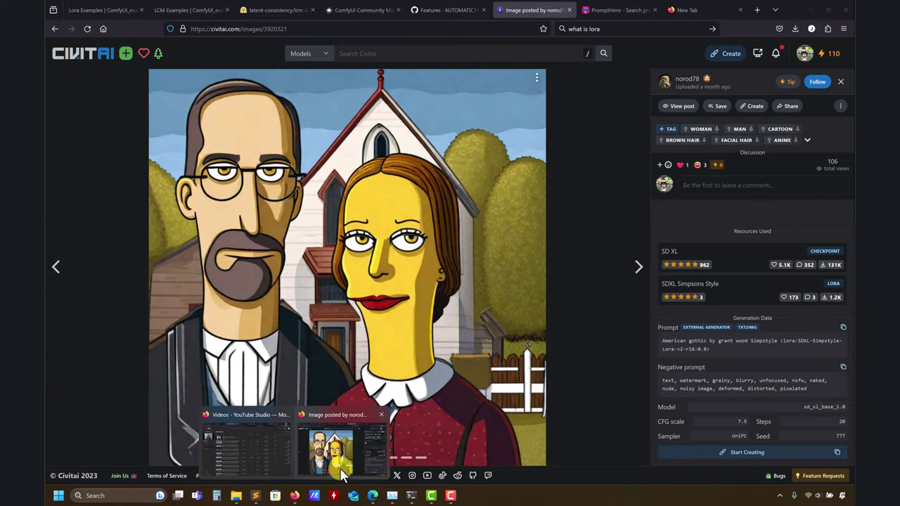
click(333, 457)
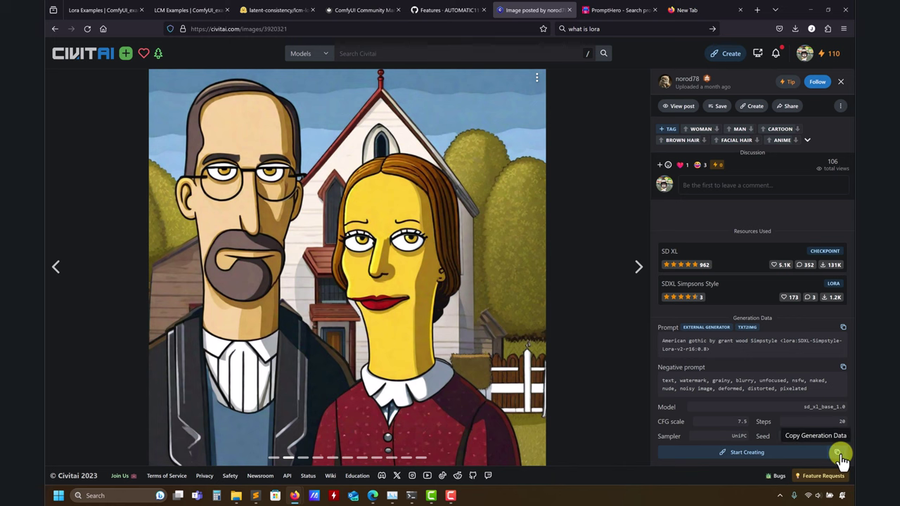
click(840, 455)
click(255, 496)
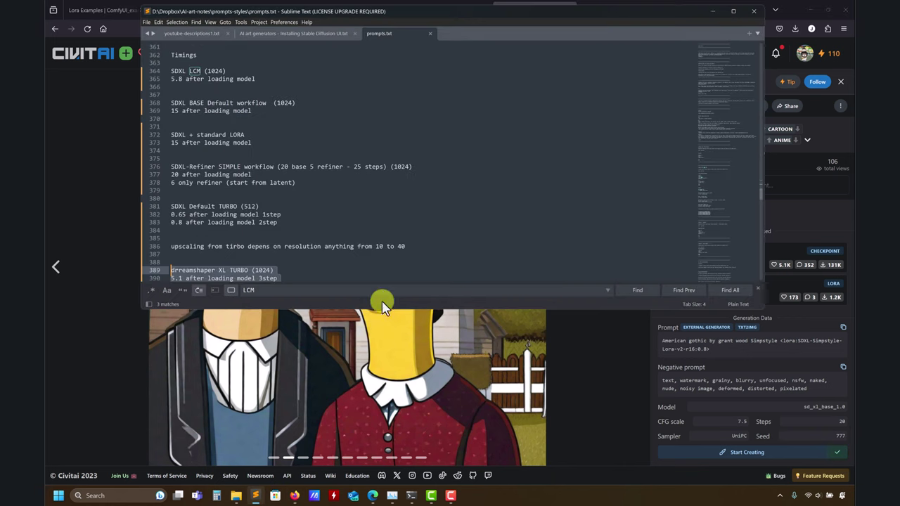
key(ctrl+n)
key(ctrl+v)
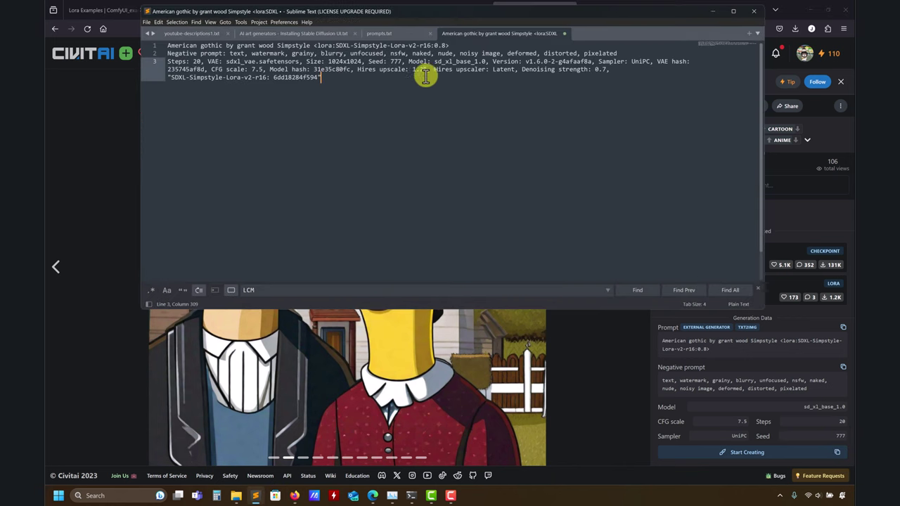
- Move the text editor window clear of the page and separate the prompt, negative prompt and settings with blank lines
drag(458, 13, 368, 78)
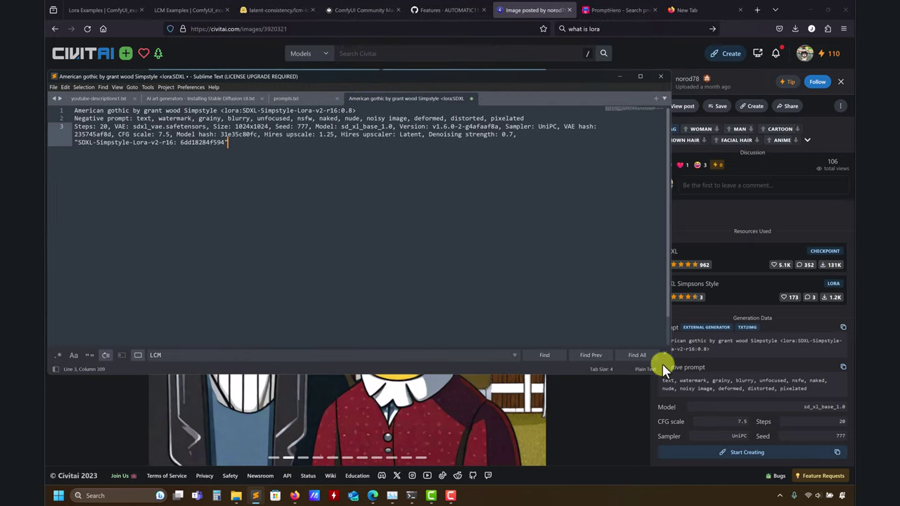
drag(270, 78, 283, 86)
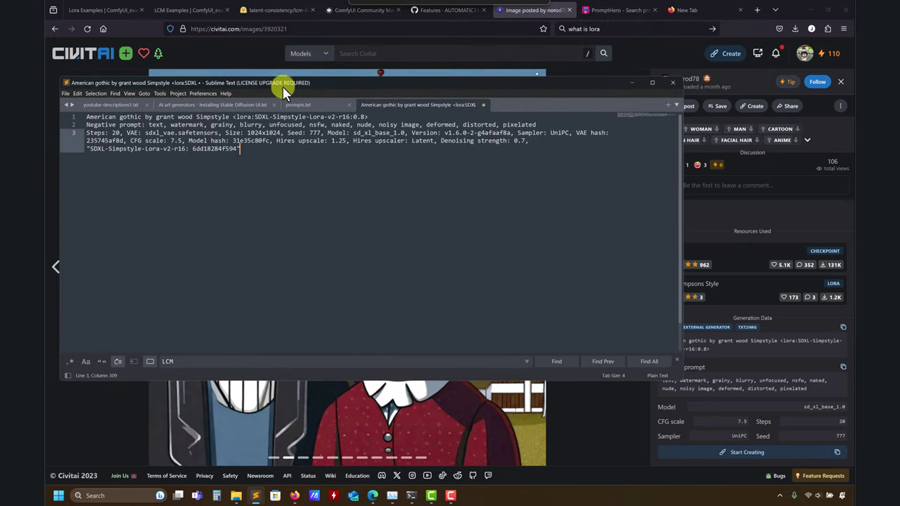
click(380, 119)
key(Return)
click(541, 132)
key(Return)
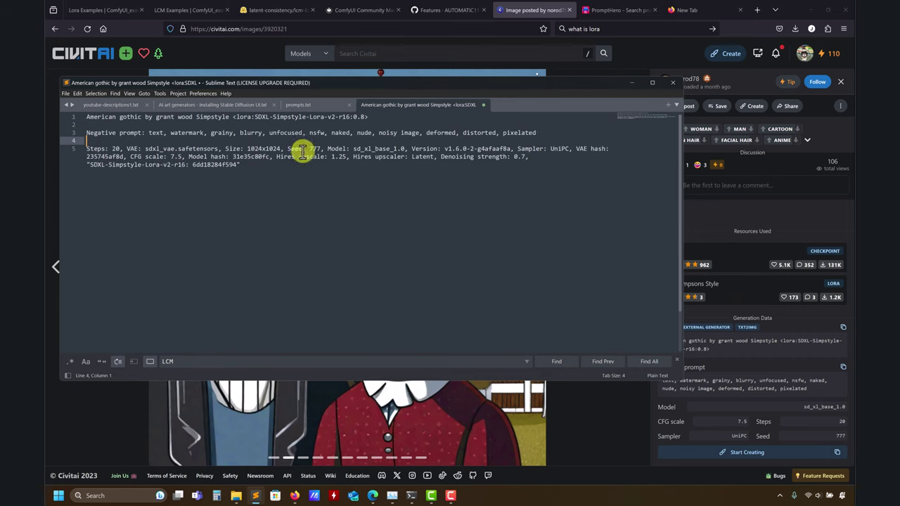
- Minimize the Civitai browser, place the notes below the ComfyUI nodes and set the KSampler seed to 777
click(601, 434)
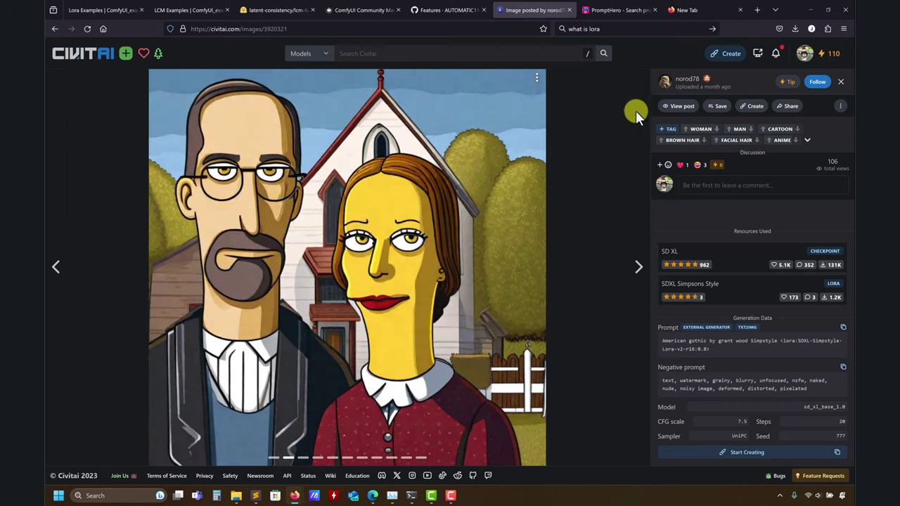
click(809, 10)
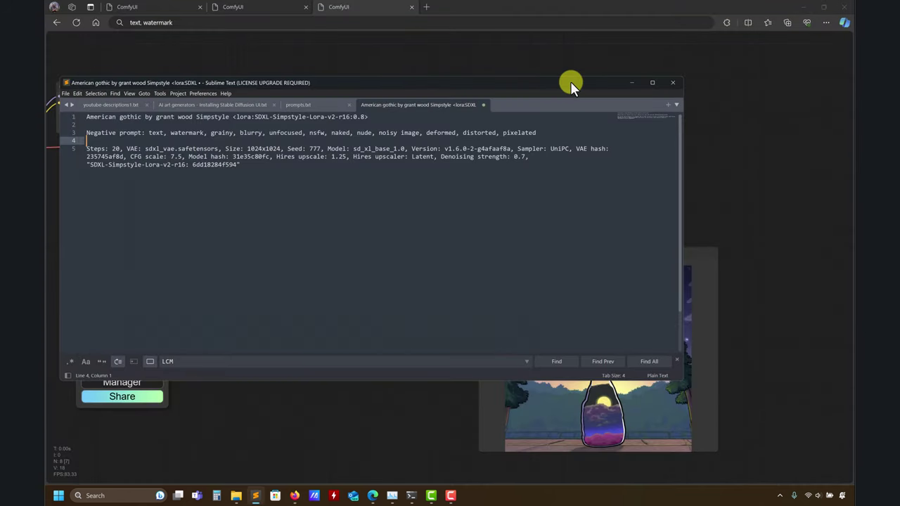
drag(571, 82, 625, 265)
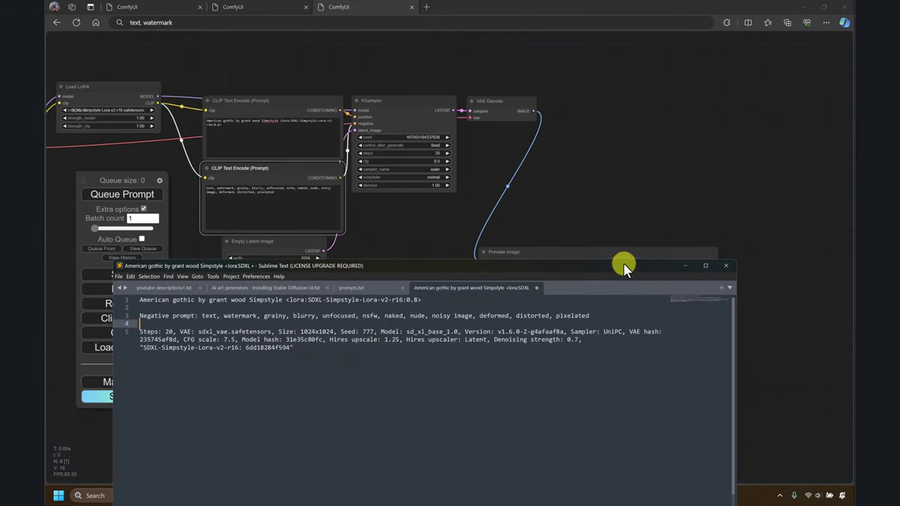
click(425, 140)
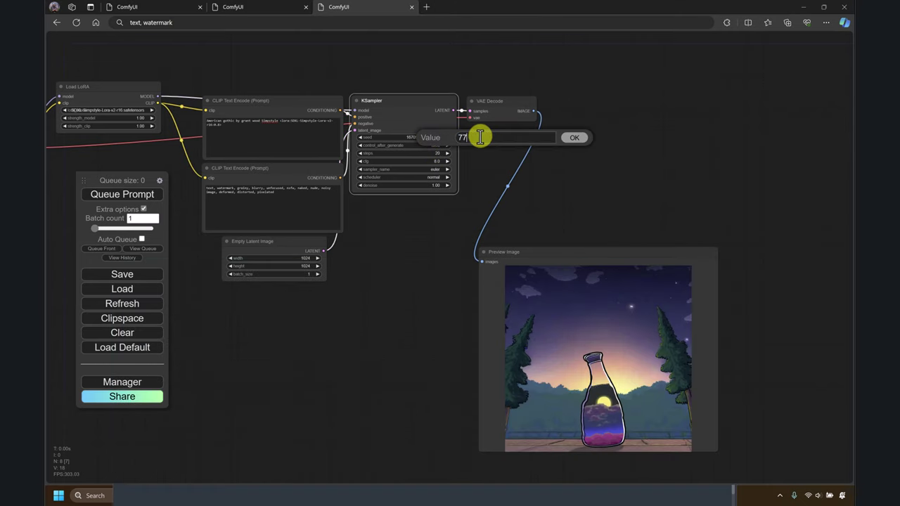
text(777)
click(579, 139)
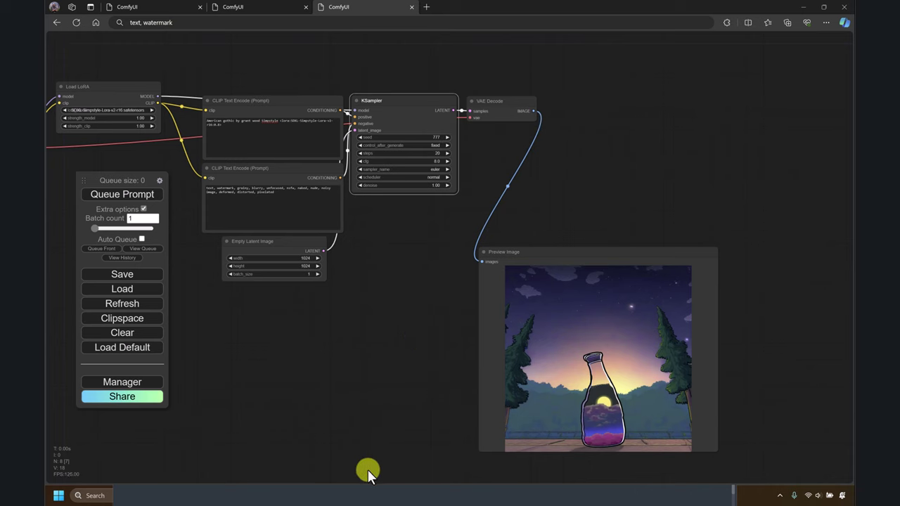
- Bring the notes back and split the settings after "CFG scale: 7.5," so "Model hash" starts a separate line below two blank lines
click(373, 493)
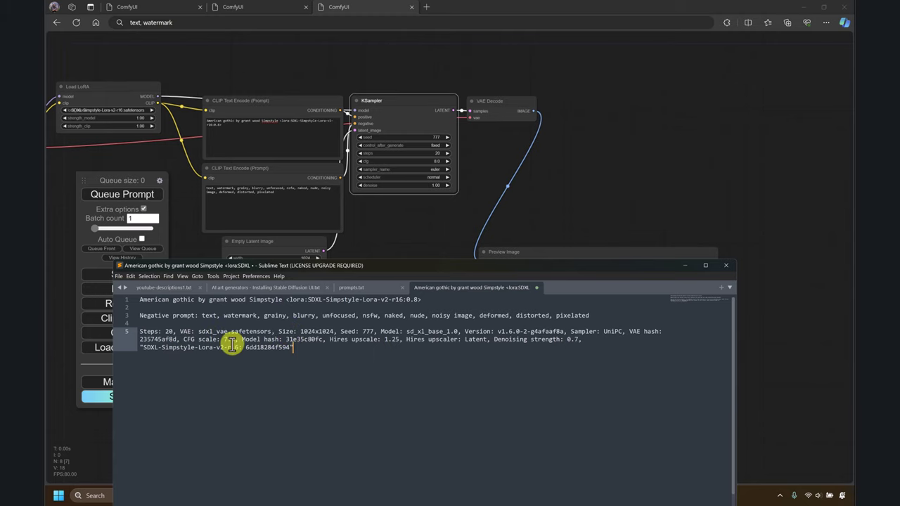
drag(239, 340, 512, 353)
click(276, 331)
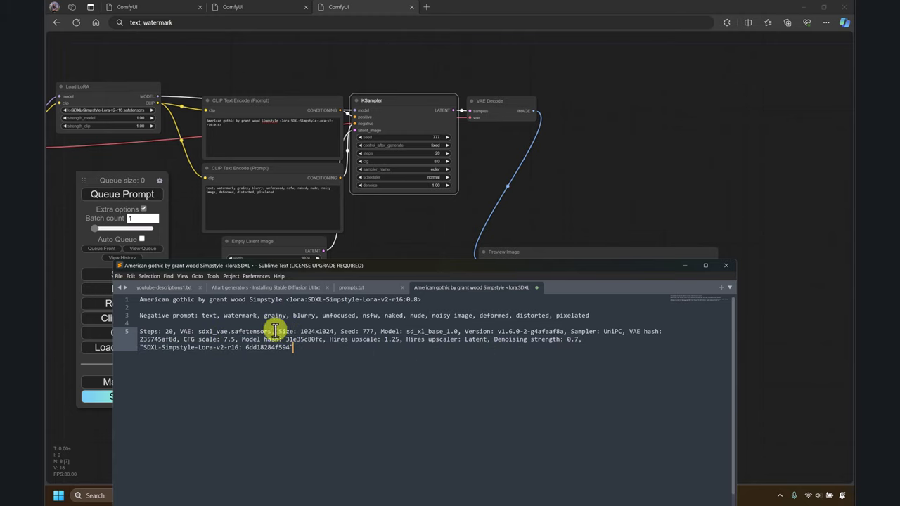
click(240, 339)
key(Return)
key(Return)
key(Return)
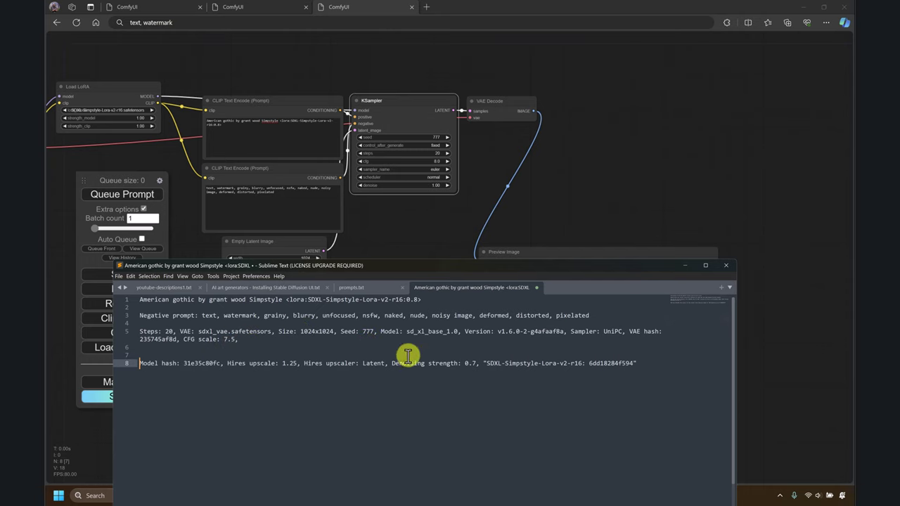
click(652, 374)
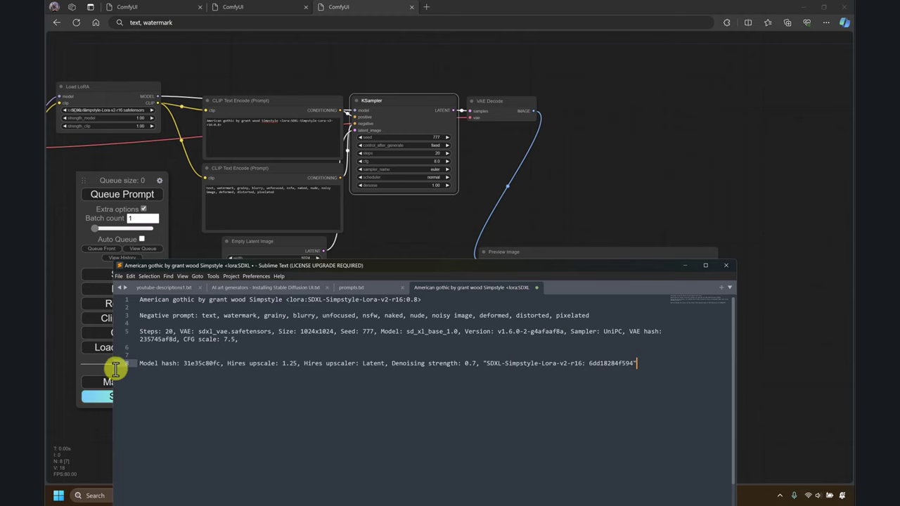
- Return to ComfyUI, generate the American Gothic image with the copied prompts and inspect the preview up close
click(112, 367)
click(406, 221)
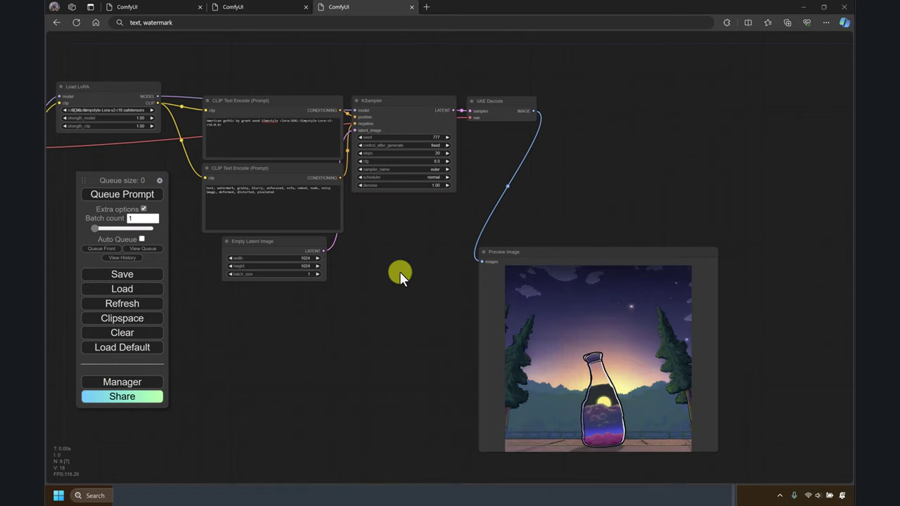
click(130, 194)
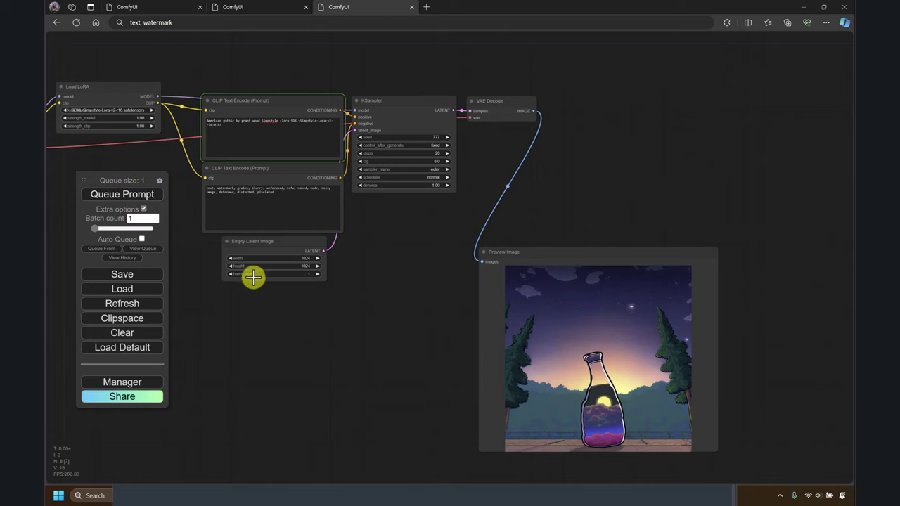
drag(363, 329, 281, 308)
drag(438, 230, 470, 189)
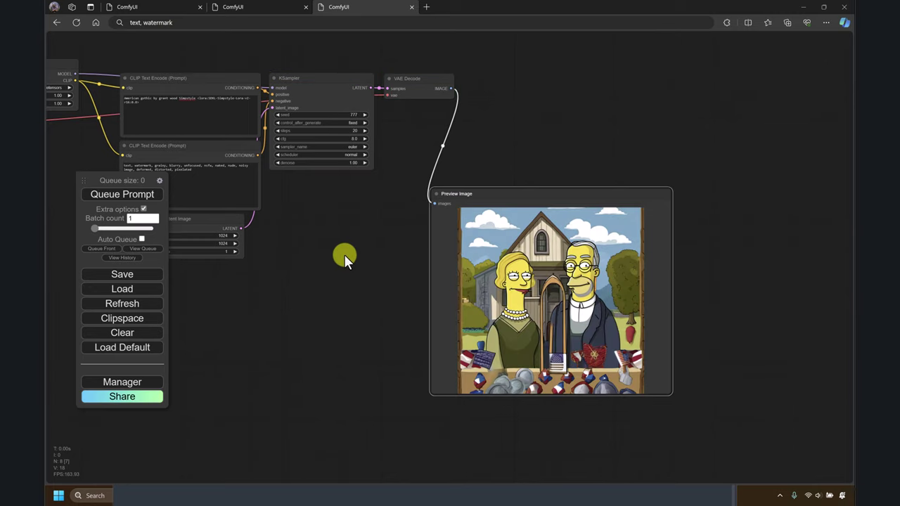
drag(763, 372, 675, 341)
scroll(675, 341, up, 5)
drag(616, 318, 745, 351)
scroll(703, 359, up, 3)
scroll(739, 346, down, 5)
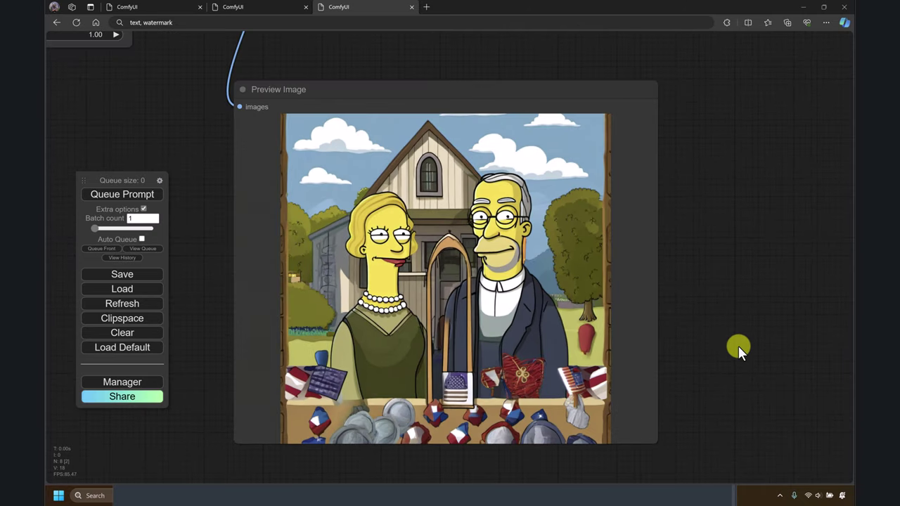
scroll(345, 303, down, 2)
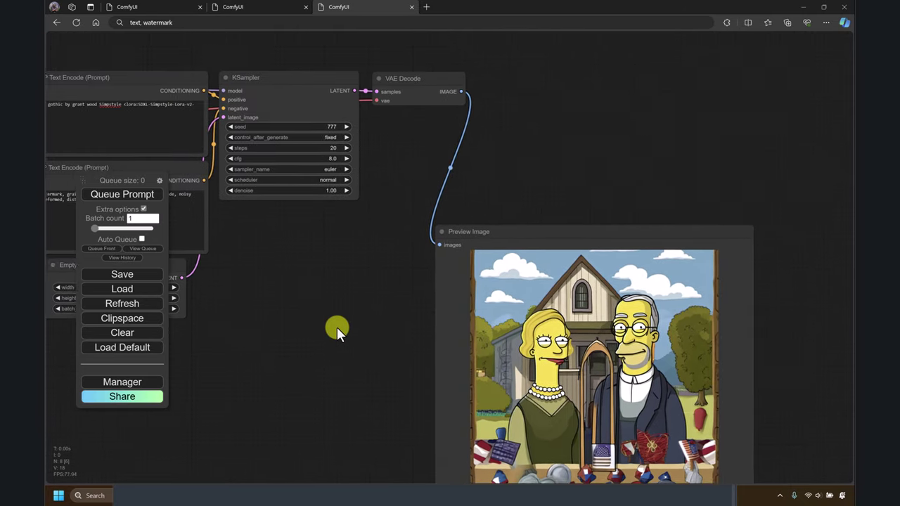
- Remove the Simpstyle trigger word and LoRA tag from the positive prompt, leaving "American gothic by grant wood", and generate the image again
scroll(339, 295, left, 2)
scroll(320, 239, up, 1)
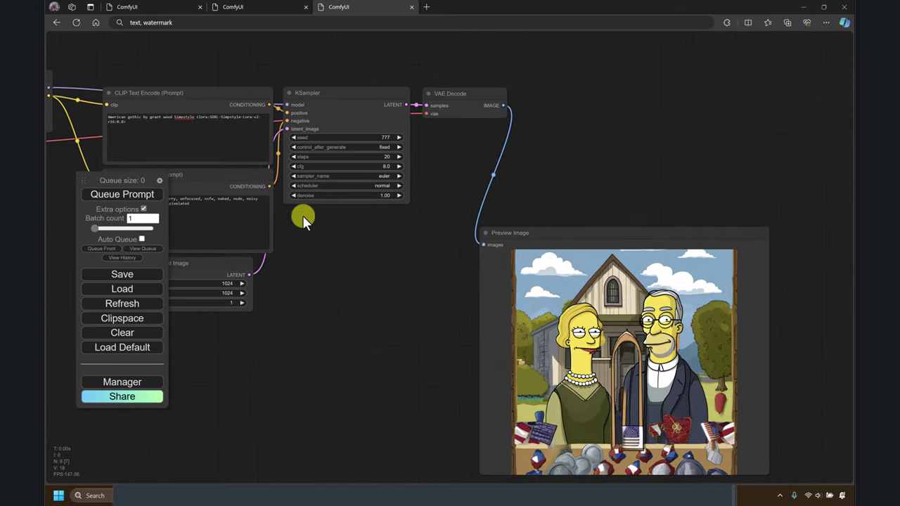
click(131, 124)
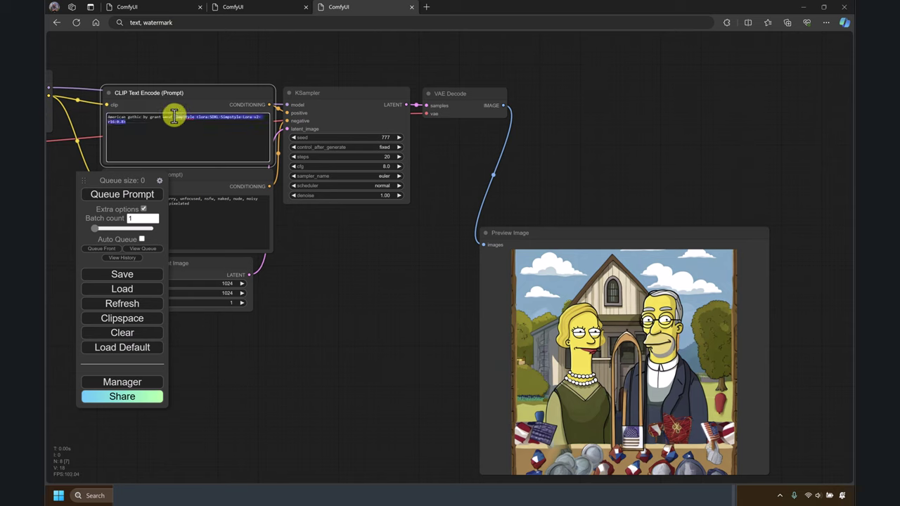
key(BackSpace)
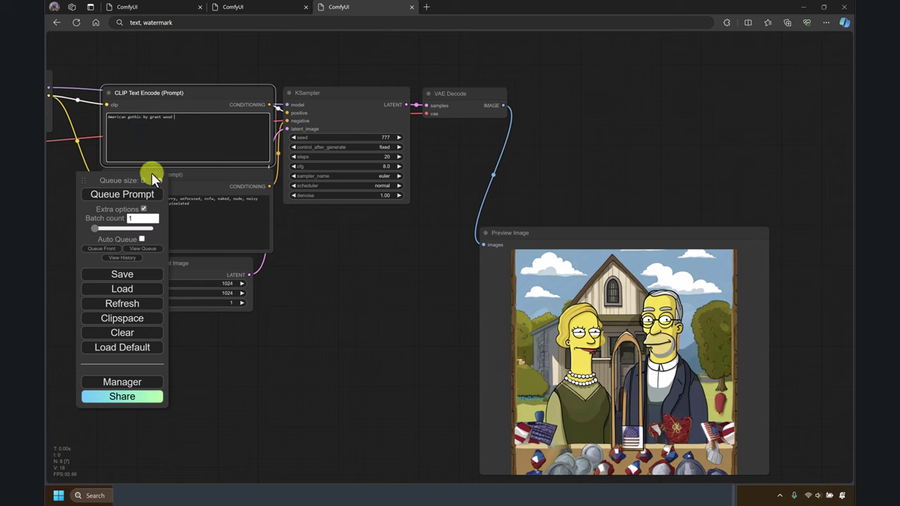
click(131, 195)
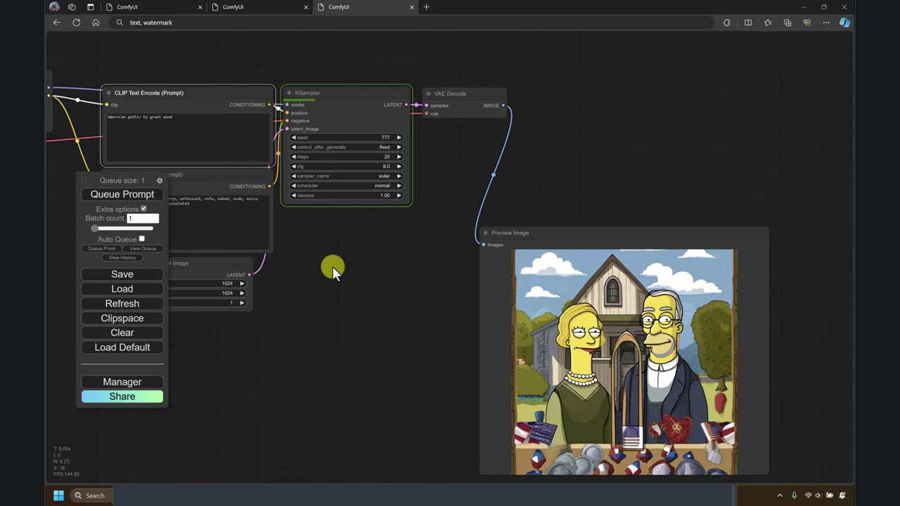
scroll(358, 279, left, 2)
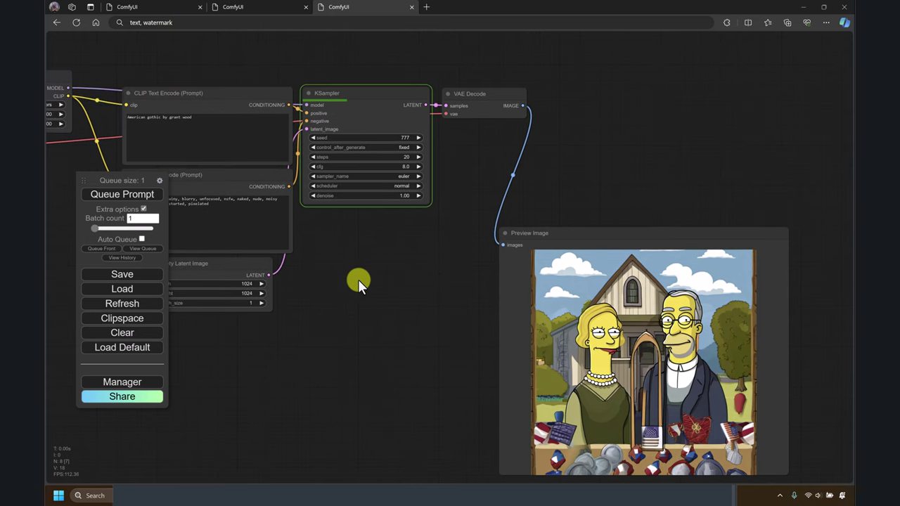
scroll(359, 280, left, 3)
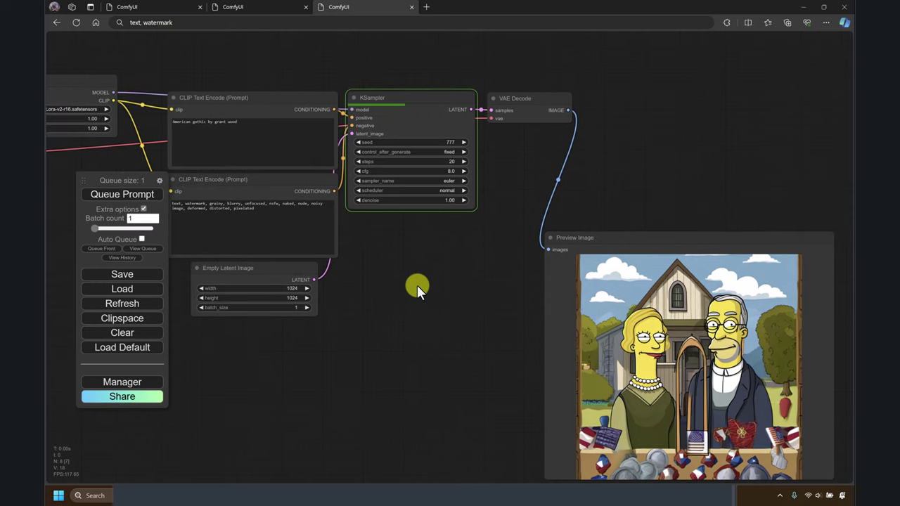
scroll(413, 290, left, 3)
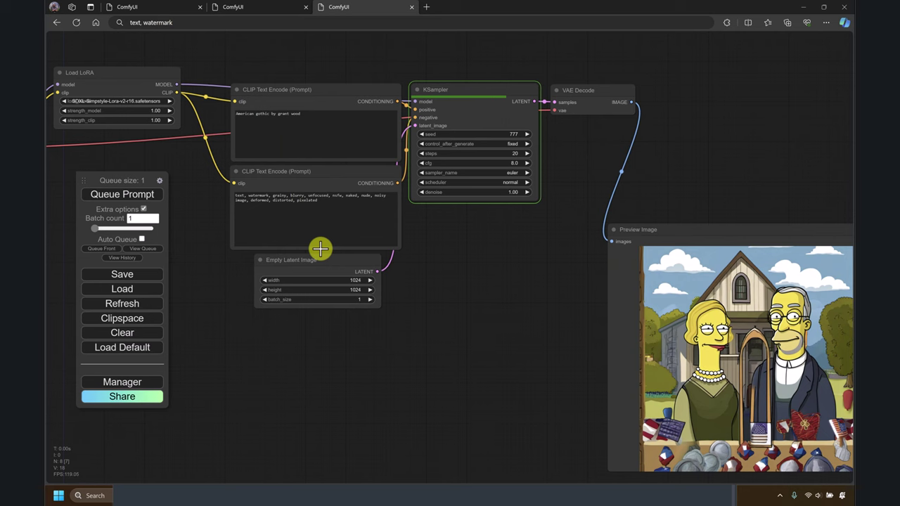
drag(498, 363, 367, 338)
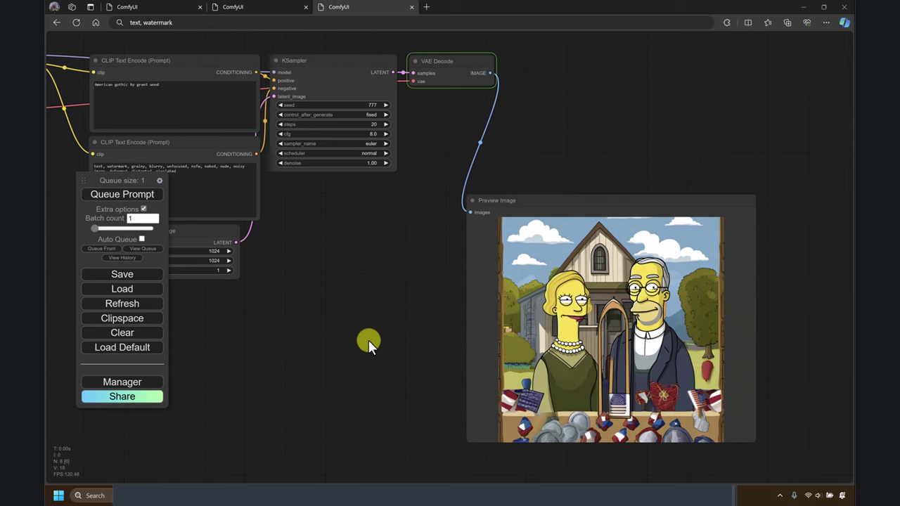
drag(369, 340, 295, 322)
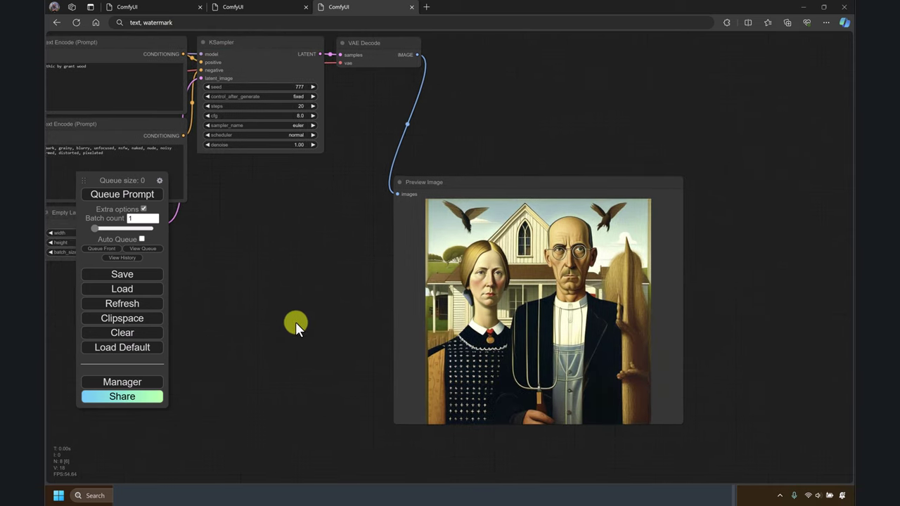
- Examine the regenerated American Gothic preview up close and review the workflow from the Load LoRA node to the preview
scroll(669, 245, up, 3)
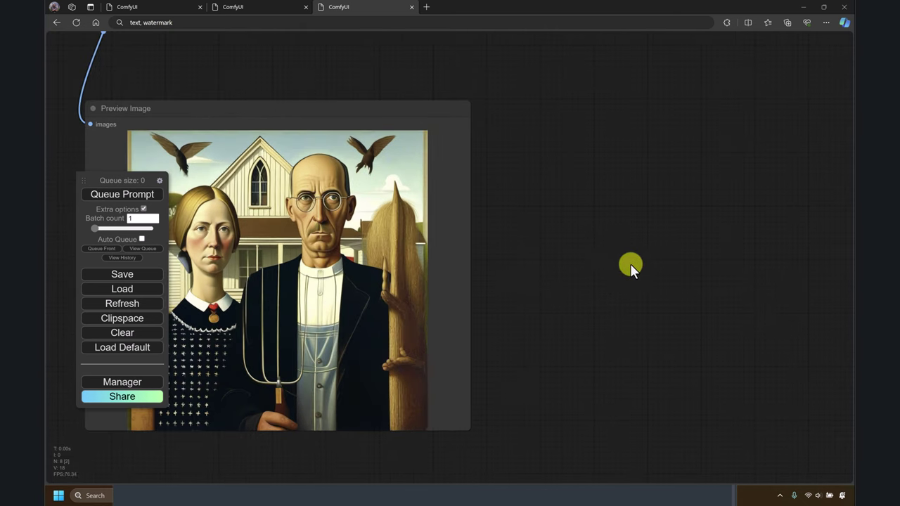
scroll(647, 265, up, 2)
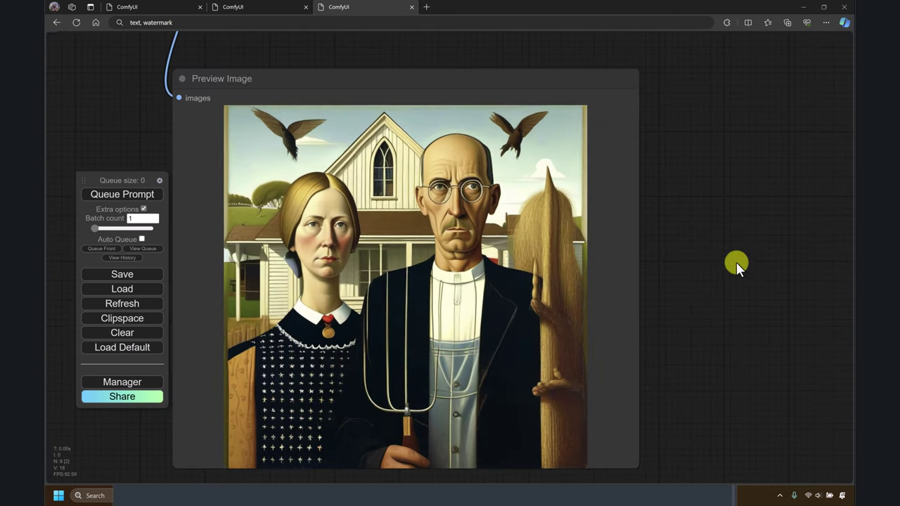
scroll(669, 289, down, 4)
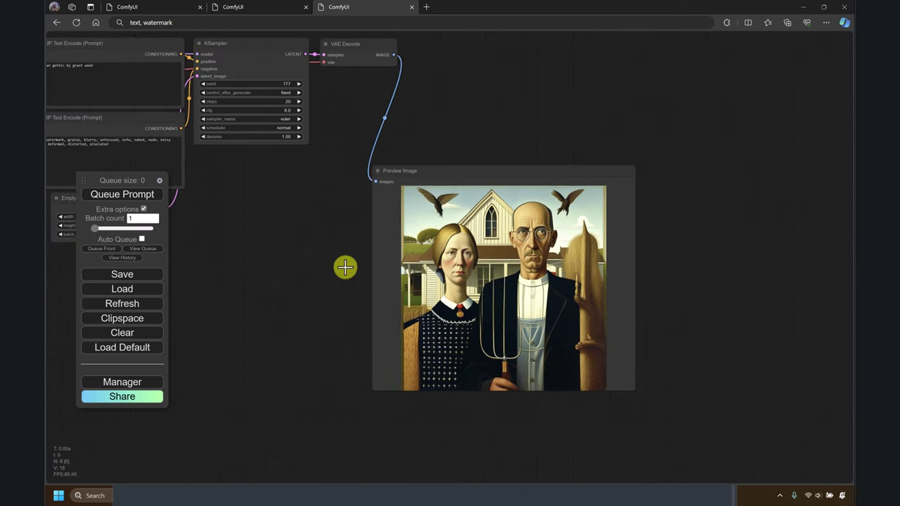
drag(312, 267, 419, 279)
scroll(294, 298, down, 2)
scroll(289, 310, left, 2)
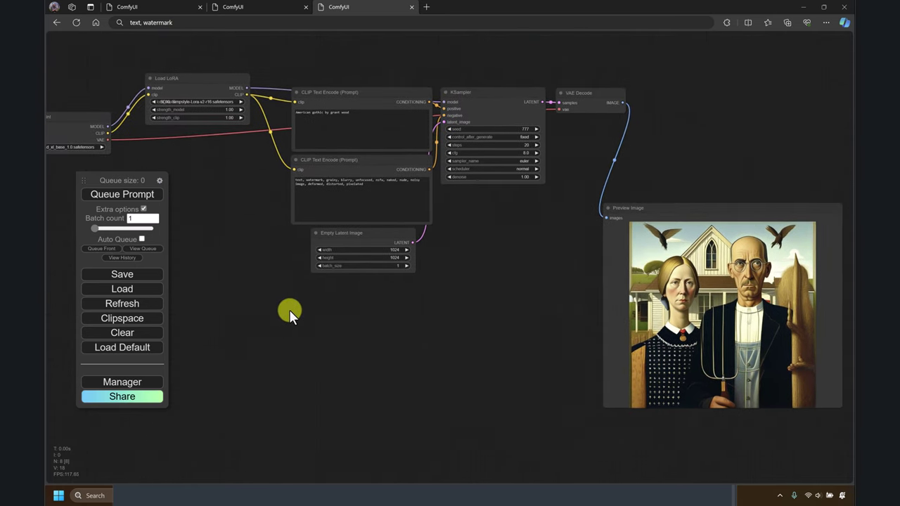
scroll(293, 310, down, 1)
scroll(309, 302, up, 2)
scroll(310, 303, up, 2)
scroll(299, 343, down, 1)
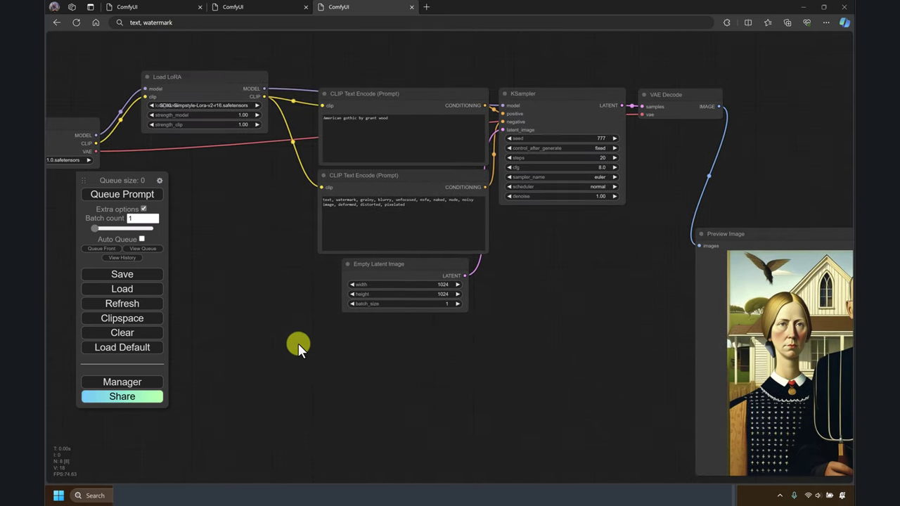
scroll(295, 337, up, 1)
scroll(296, 341, down, 1)
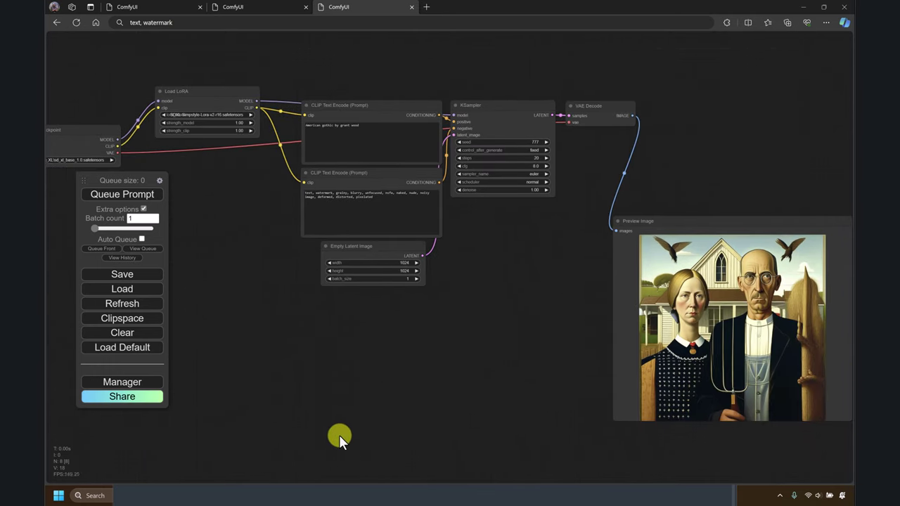
- Minimize the notes, switch to Firefox and look through the list of advanced examples on the ComfyUI Examples home page
click(348, 490)
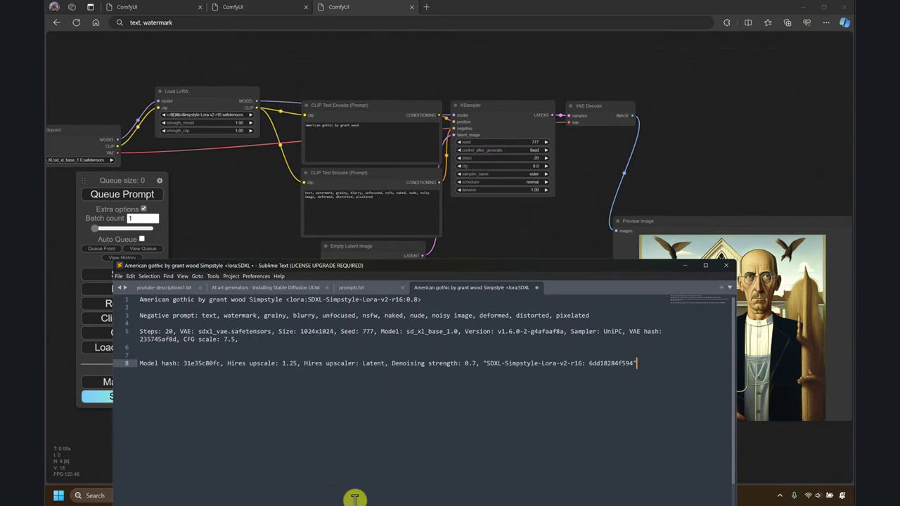
click(687, 266)
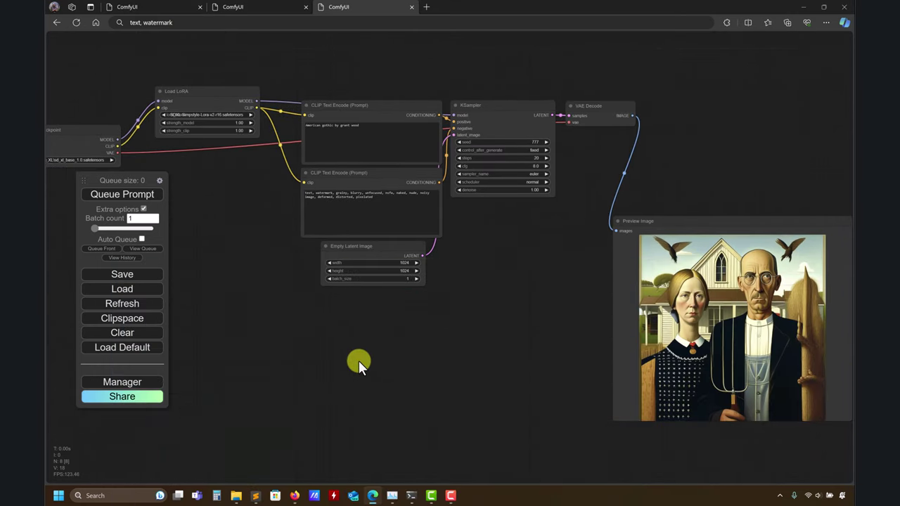
click(294, 490)
click(180, 8)
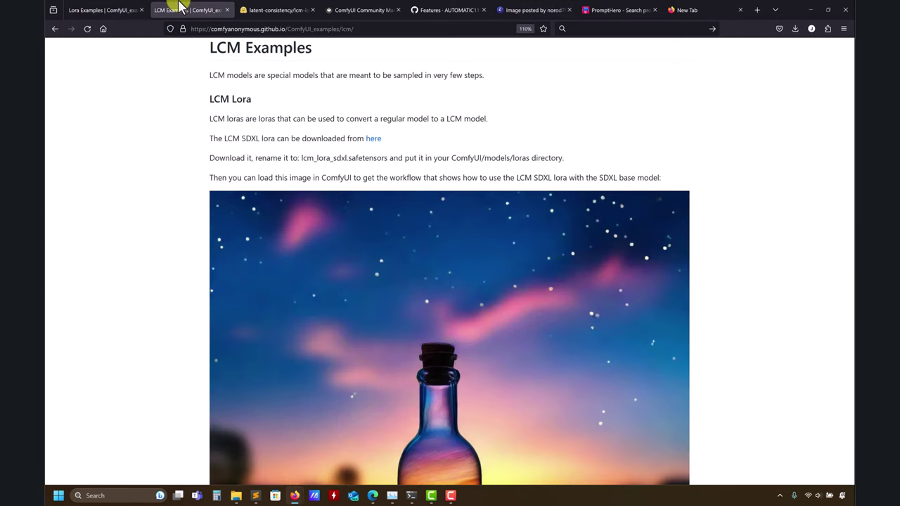
click(96, 9)
click(294, 67)
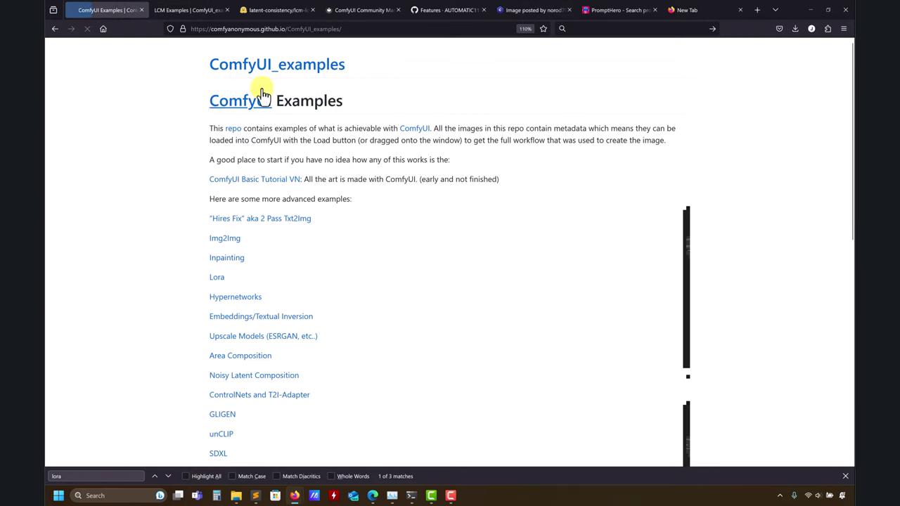
scroll(187, 141, down, 3)
scroll(186, 169, down, 4)
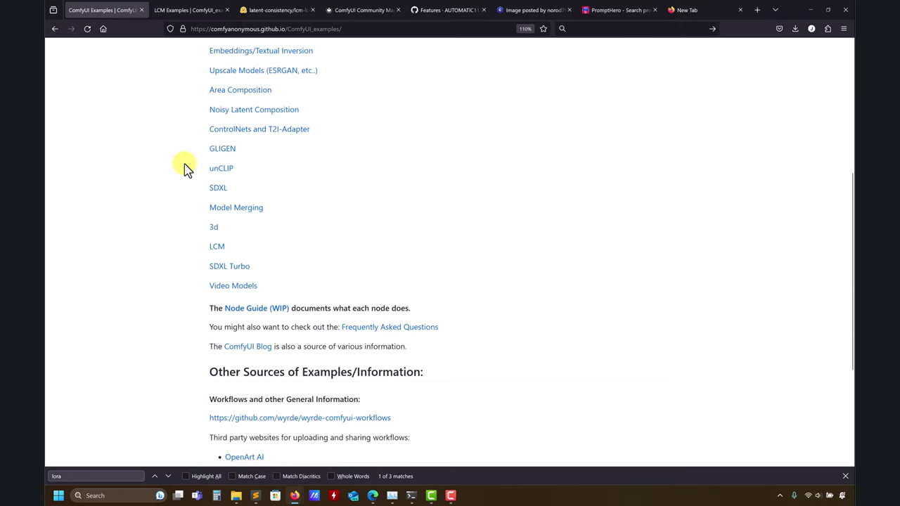
scroll(178, 176, up, 4)
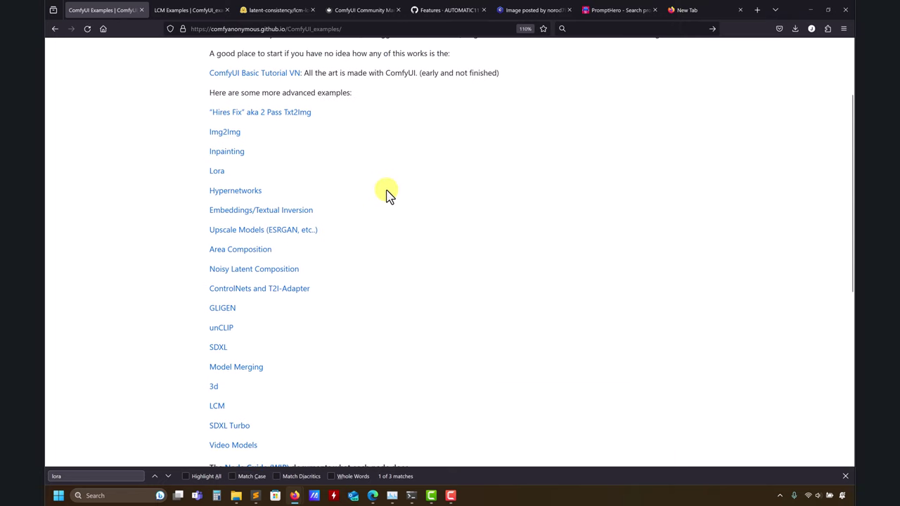
- Search Civitai's models for "comfyui"
click(539, 7)
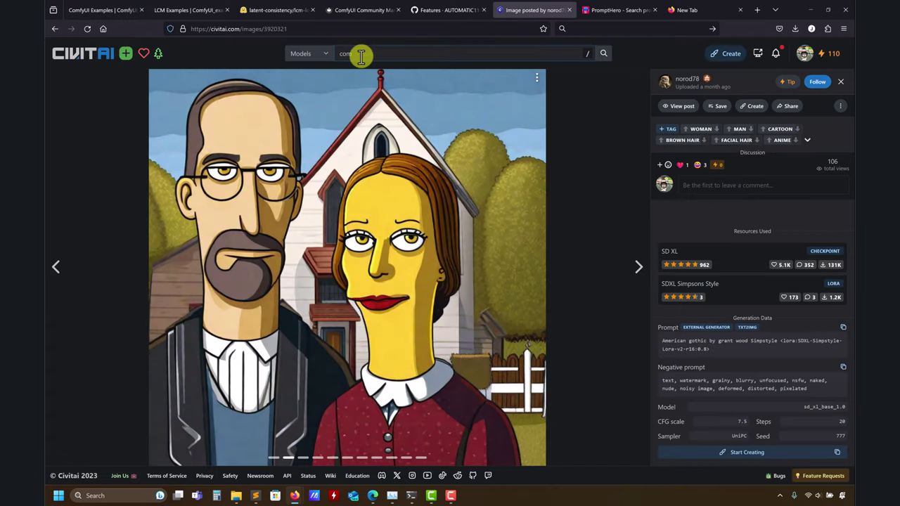
text(fy)
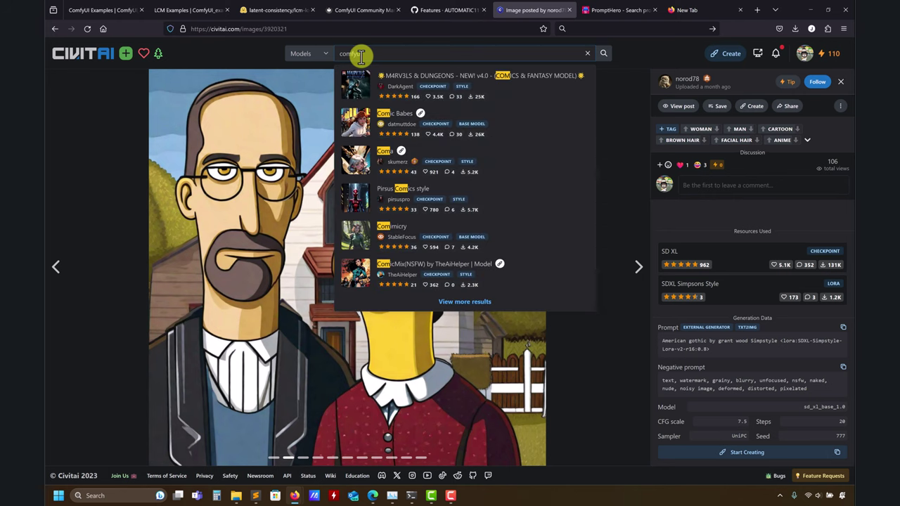
text(ui)
key(Return)
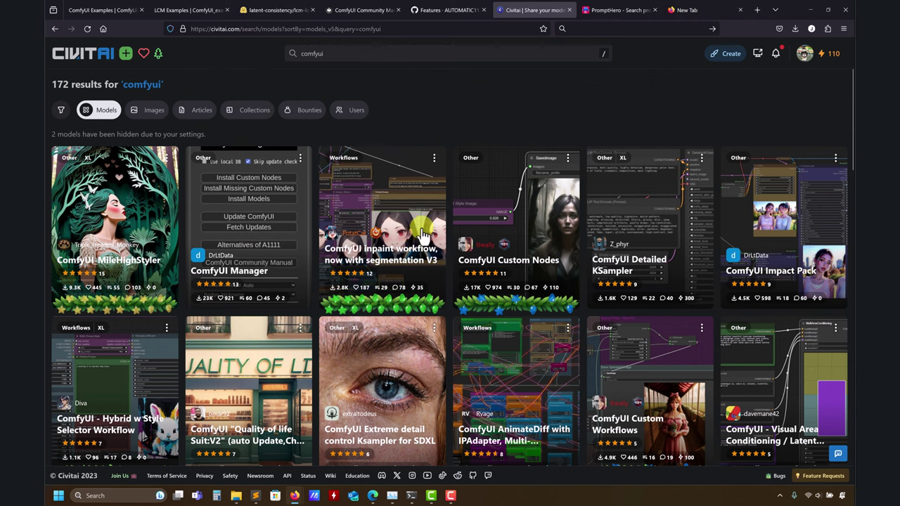
- Open the ComfyUI MileHighStyler model page and look through its sample images and expanded description
click(113, 214)
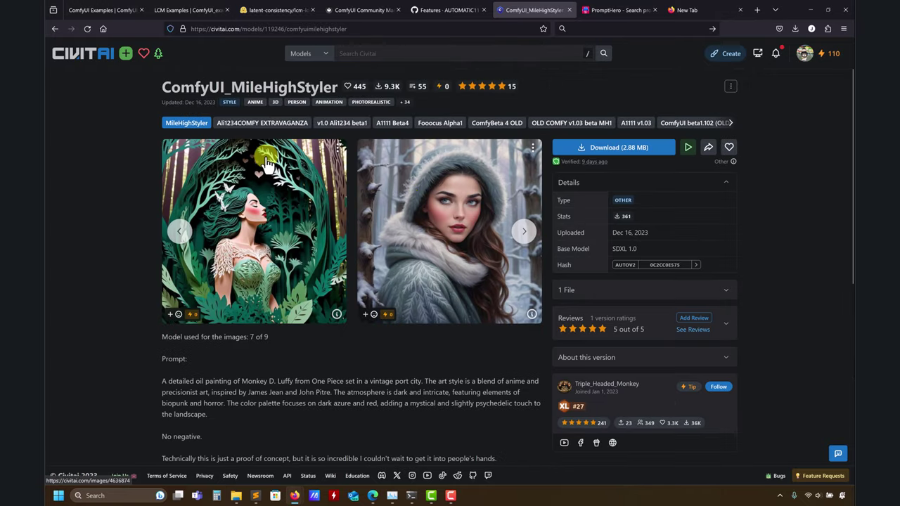
click(521, 235)
click(522, 235)
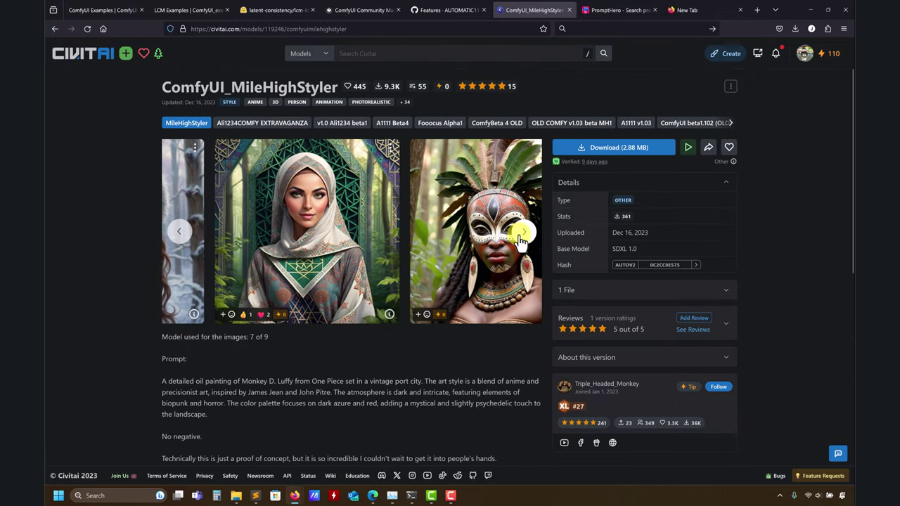
click(521, 235)
scroll(415, 301, down, 3)
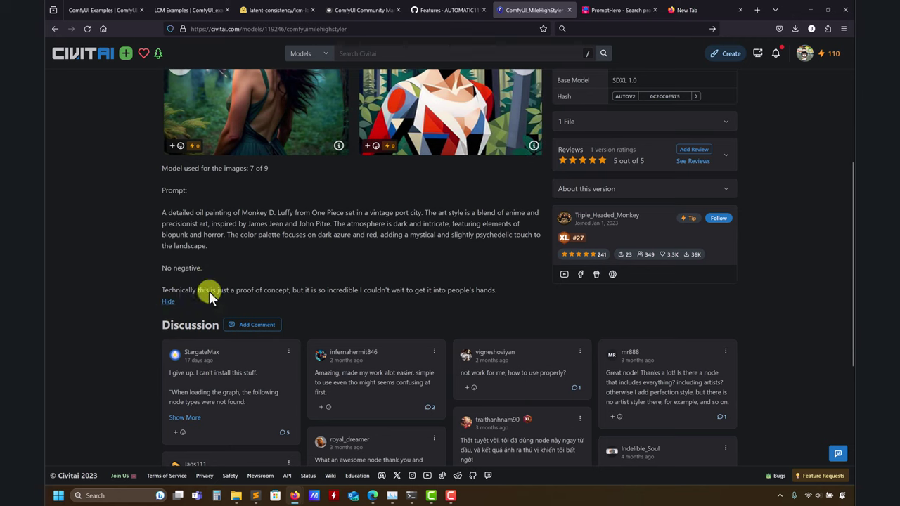
click(178, 301)
scroll(301, 268, down, 3)
scroll(303, 266, up, 2)
scroll(306, 264, up, 3)
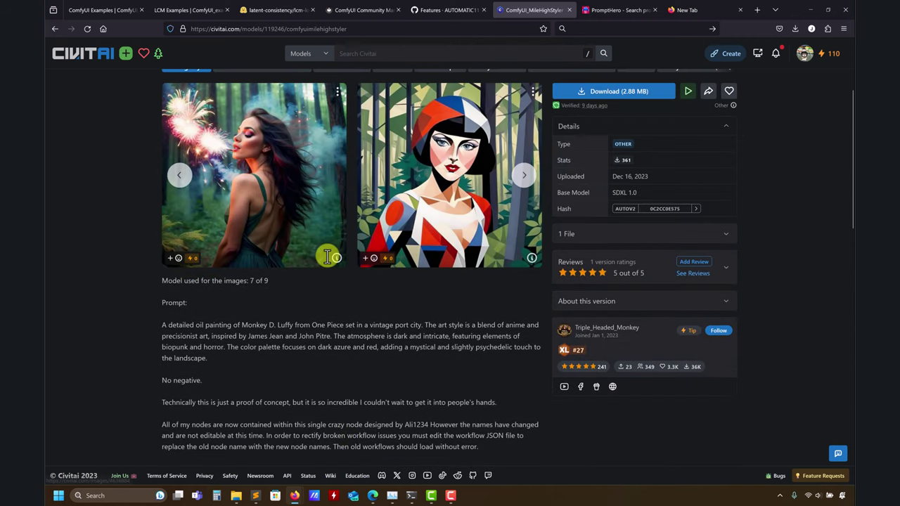
- Search Google for "comfyui workflows" in the new tab and open the Comfy Workflows site from the results
click(672, 10)
click(583, 29)
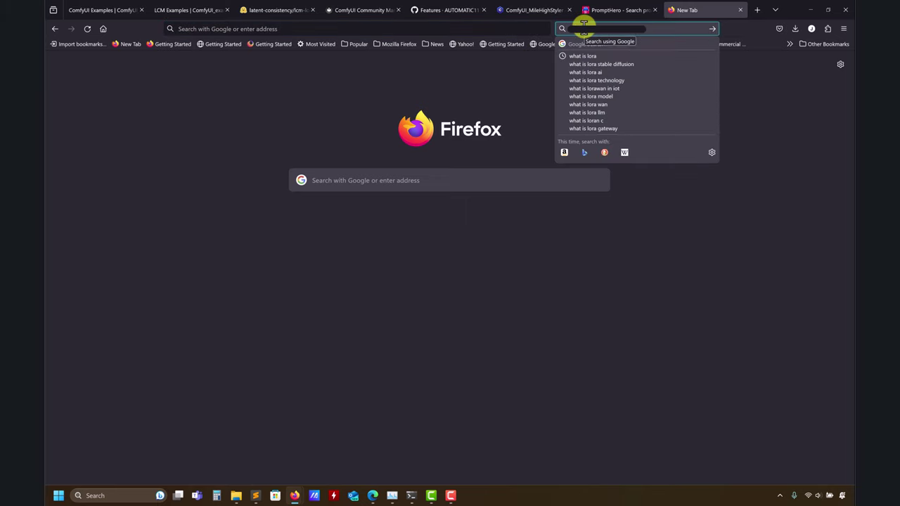
key(BackSpace)
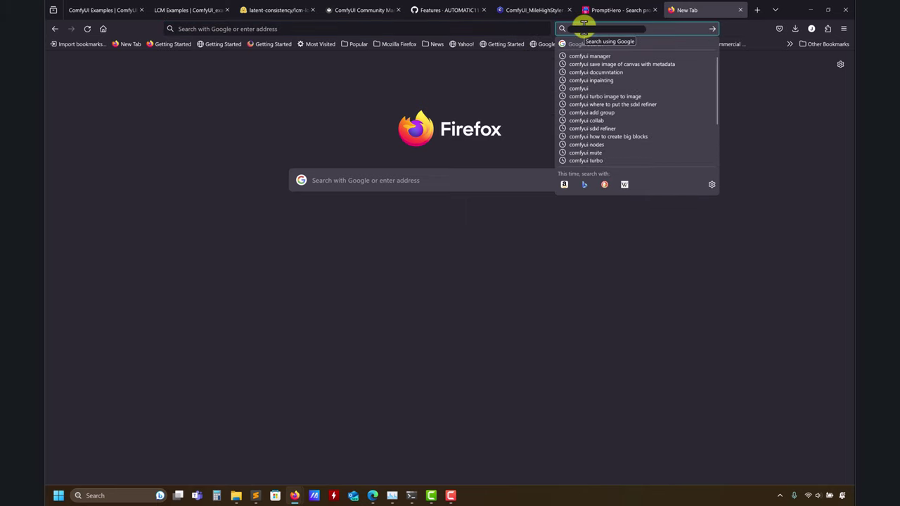
text(w)
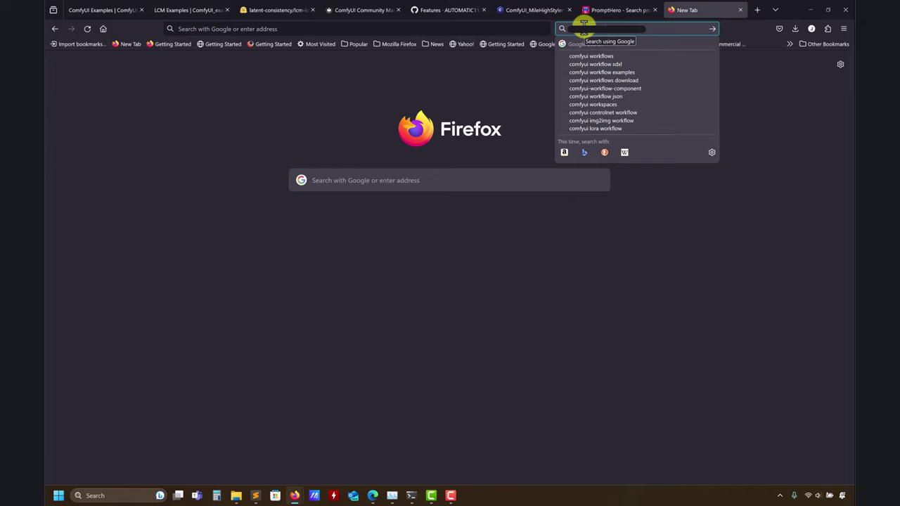
key(Return)
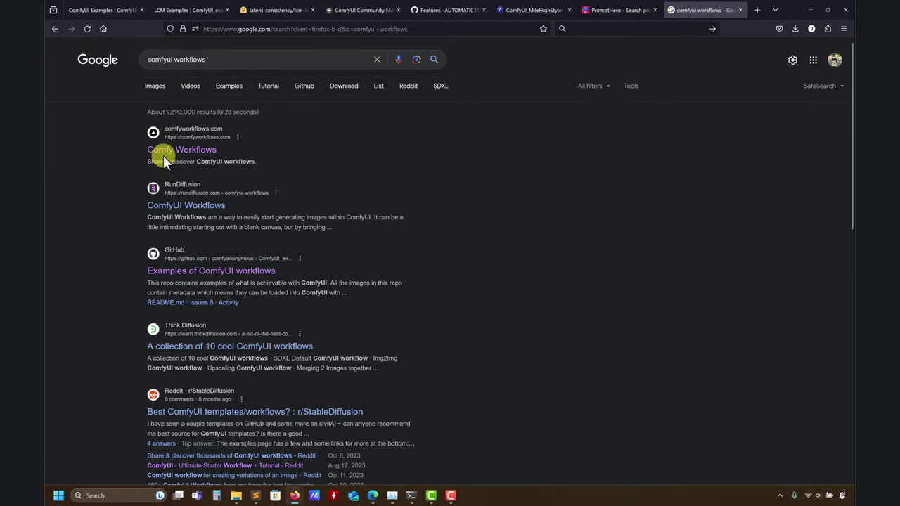
click(163, 154)
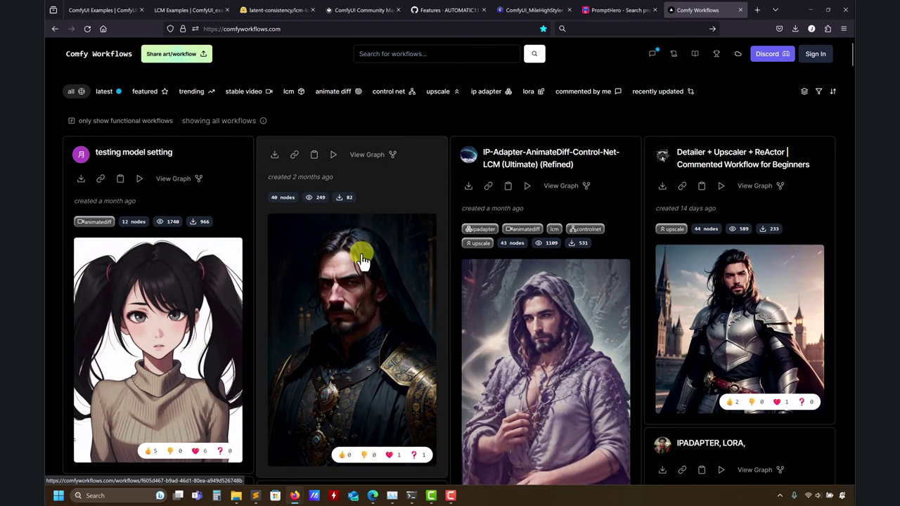
- Open the workflow of the dark-cloaked man in ornate armour, examine its node graph, and return to the workflow gallery
click(368, 284)
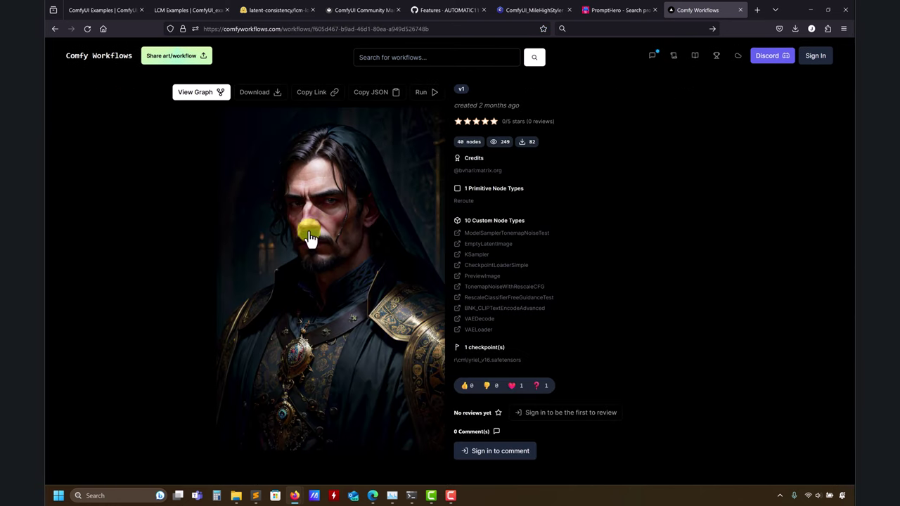
click(216, 93)
scroll(189, 219, up, 8)
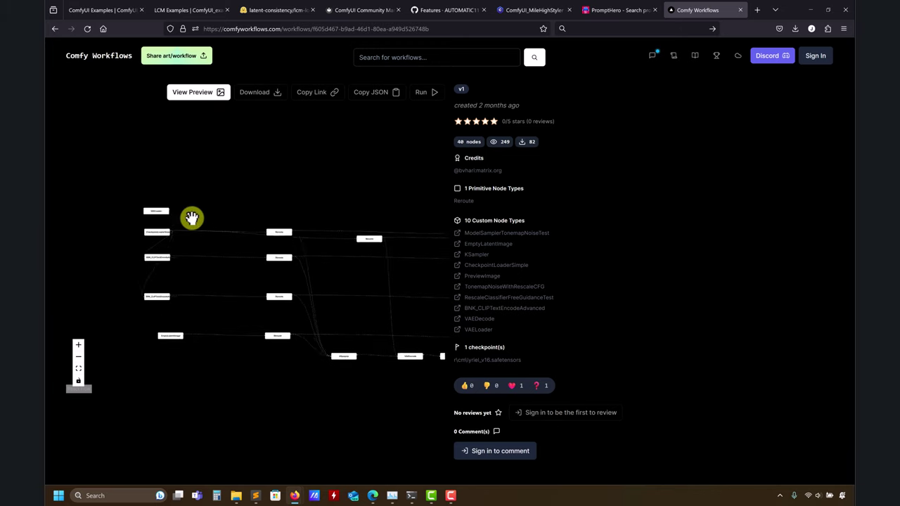
scroll(273, 160, down, 4)
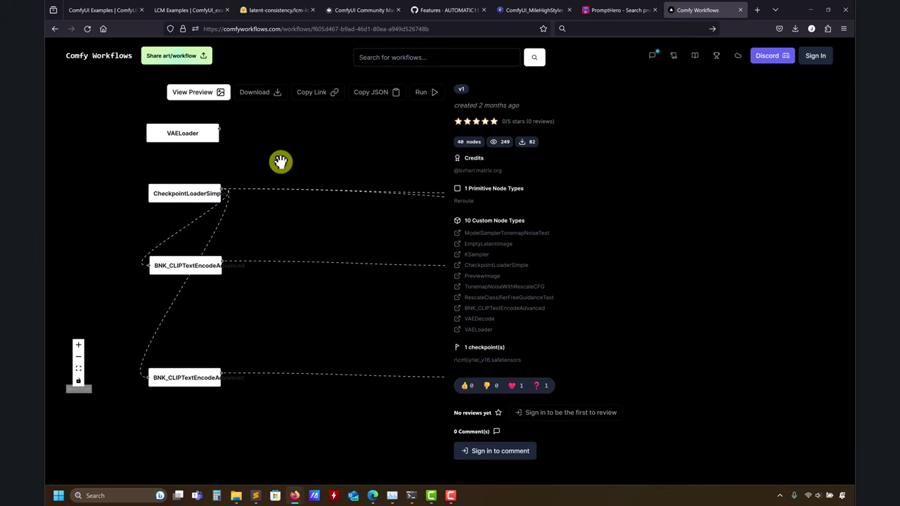
mouse_move(323, 199)
mouse_down()
mouse_move(241, 223)
mouse_move(307, 217)
mouse_move(319, 257)
mouse_move(303, 352)
mouse_move(231, 334)
mouse_move(241, 340)
mouse_move(189, 345)
mouse_move(277, 345)
mouse_move(251, 326)
mouse_move(258, 345)
mouse_move(225, 264)
mouse_move(161, 297)
mouse_move(185, 205)
mouse_move(169, 209)
mouse_move(376, 214)
mouse_move(319, 210)
mouse_up()
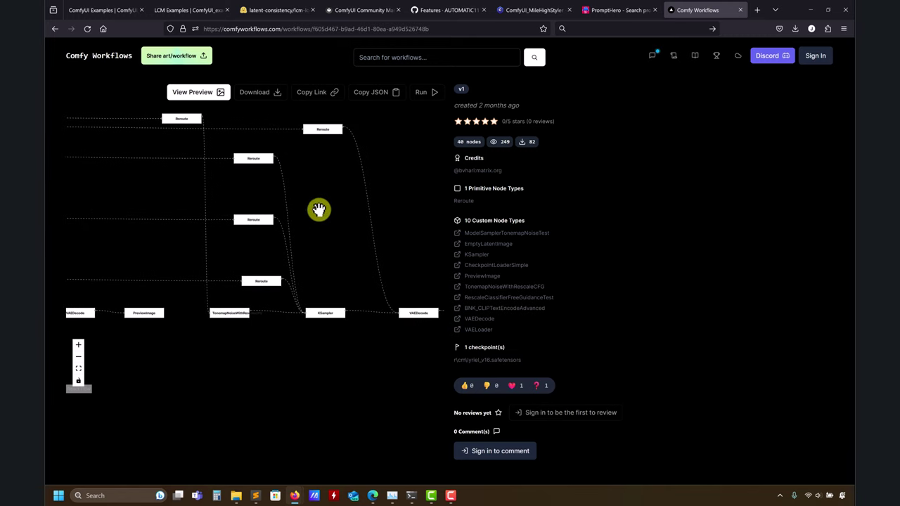
drag(180, 316, 203, 312)
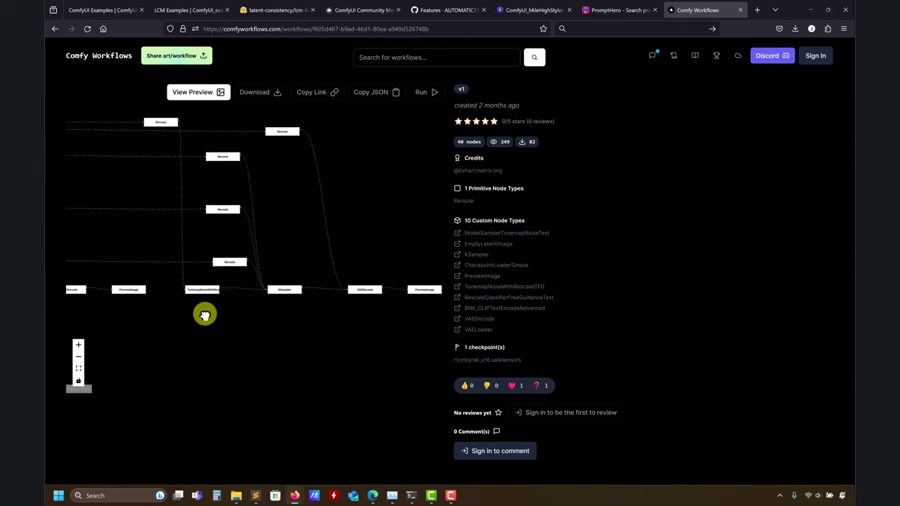
click(54, 29)
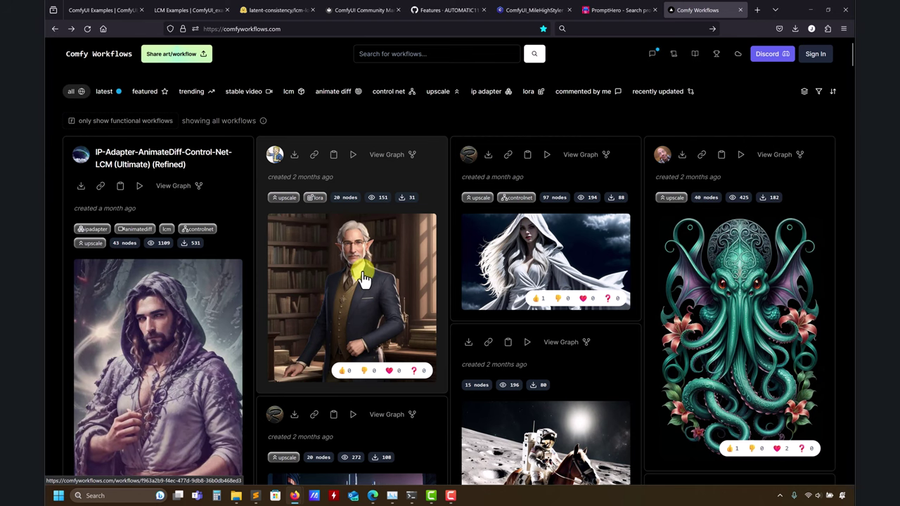
- Open the workflow of the grey-haired man in the library and trace its node graph from the final nodes back to the loaders
click(287, 205)
click(197, 96)
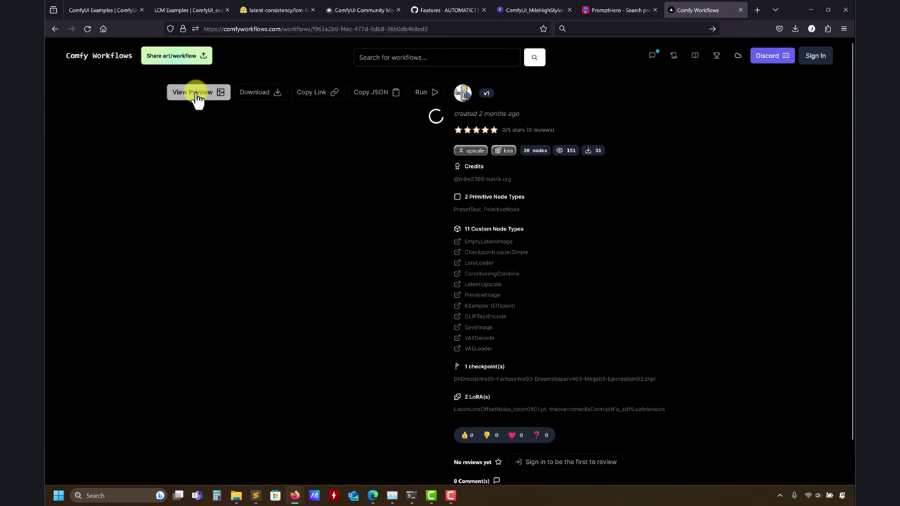
scroll(220, 249, up, 6)
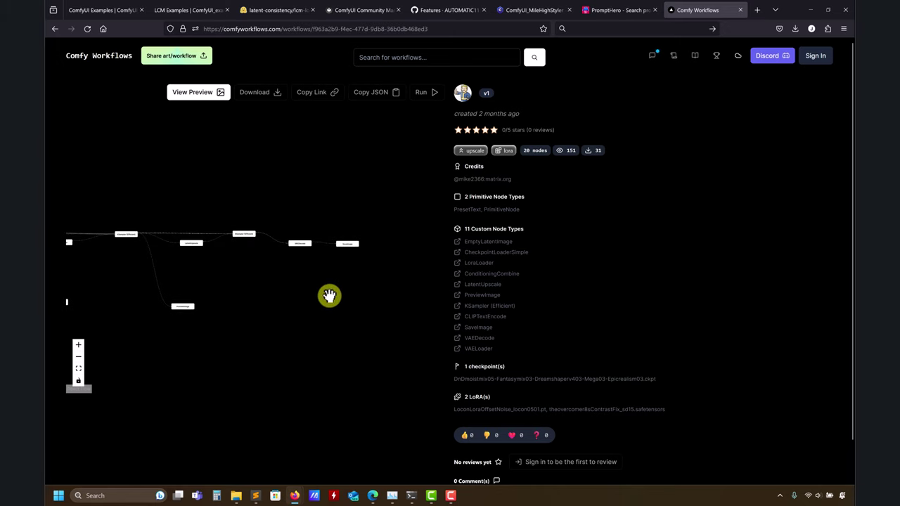
drag(194, 250, 303, 253)
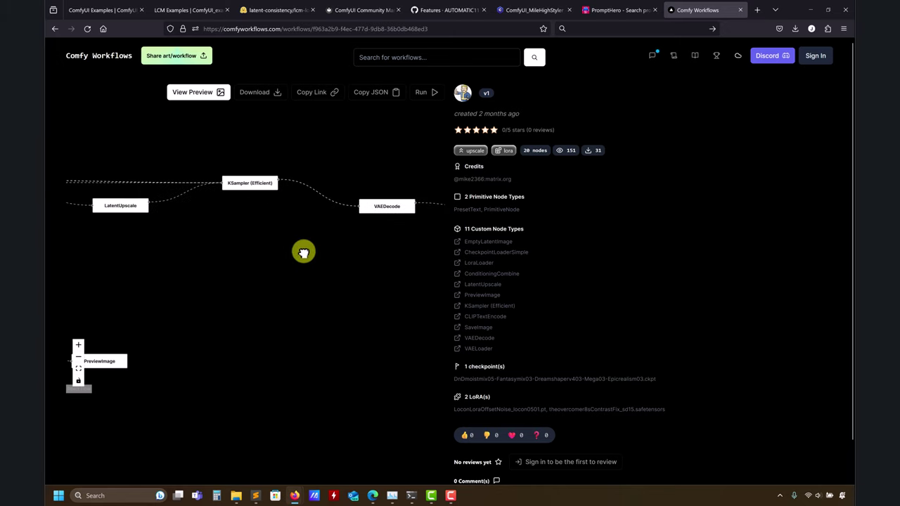
drag(195, 228, 227, 220)
drag(176, 185, 224, 175)
drag(195, 240, 334, 234)
drag(142, 229, 187, 234)
drag(262, 245, 269, 245)
drag(212, 247, 253, 249)
drag(159, 244, 328, 195)
scroll(329, 197, down, 3)
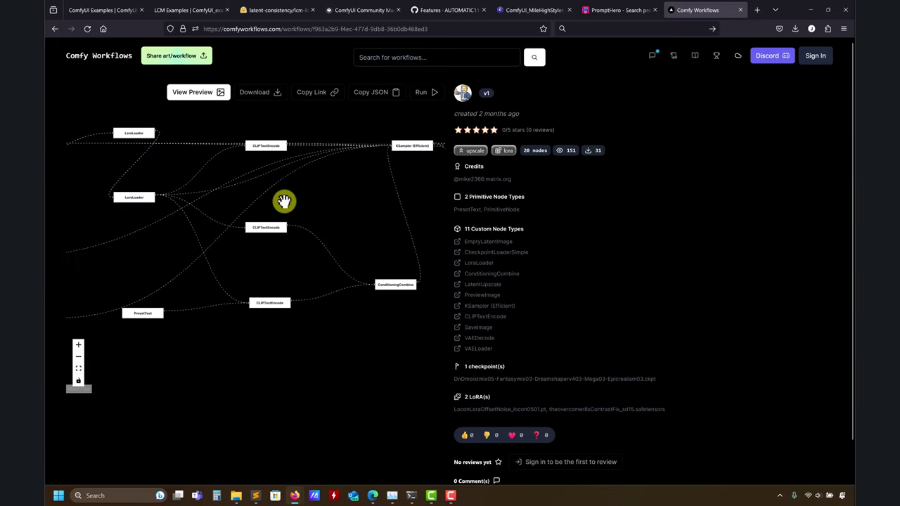
drag(157, 251, 228, 240)
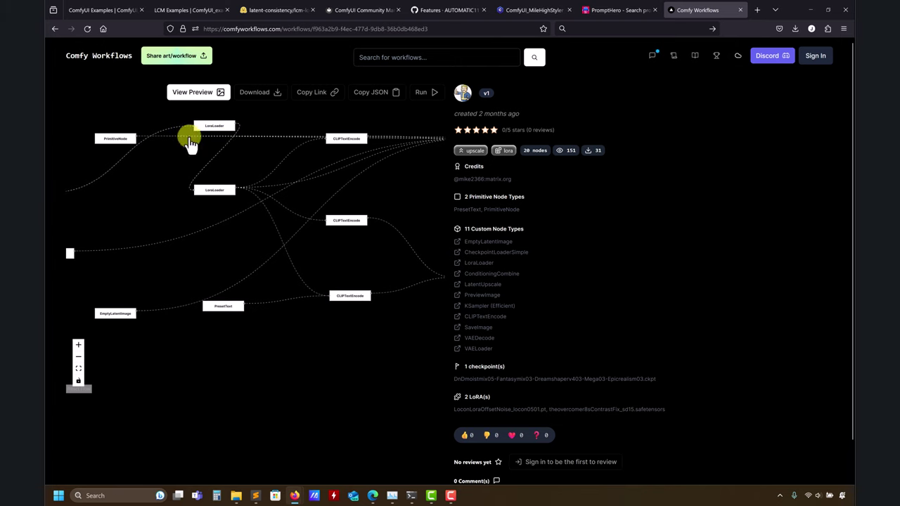
drag(177, 255, 200, 249)
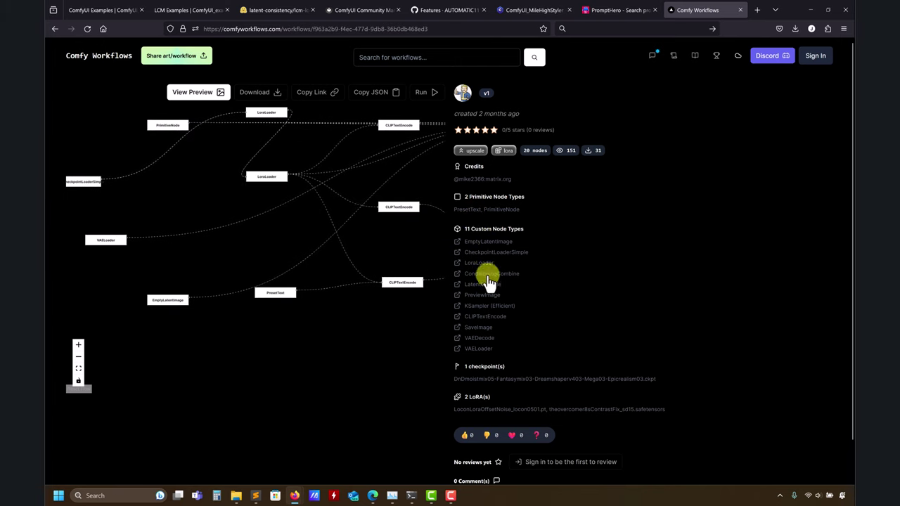
- Review the library-man workflow's custom node types, checkpoint and LoRA details beside its graph, and return to the workflow gallery
scroll(486, 281, down, 1)
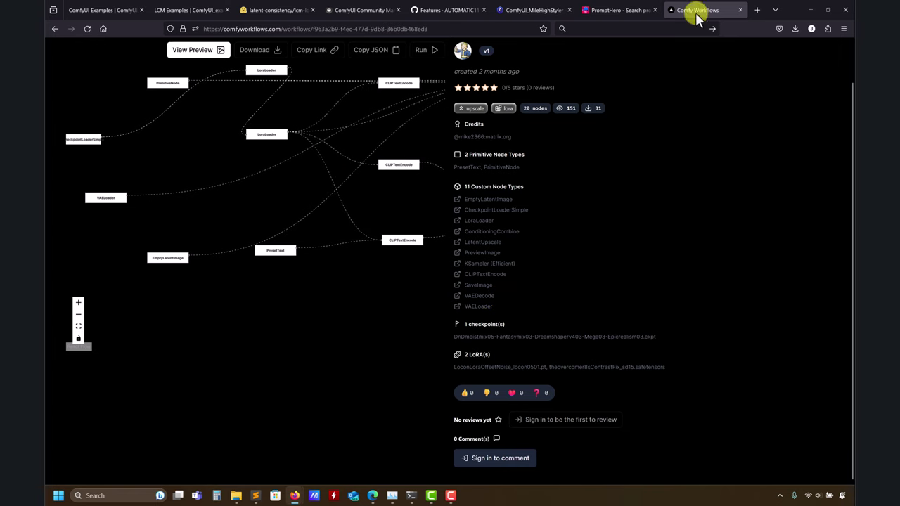
scroll(136, 160, up, 3)
scroll(144, 153, up, 2)
scroll(282, 352, down, 5)
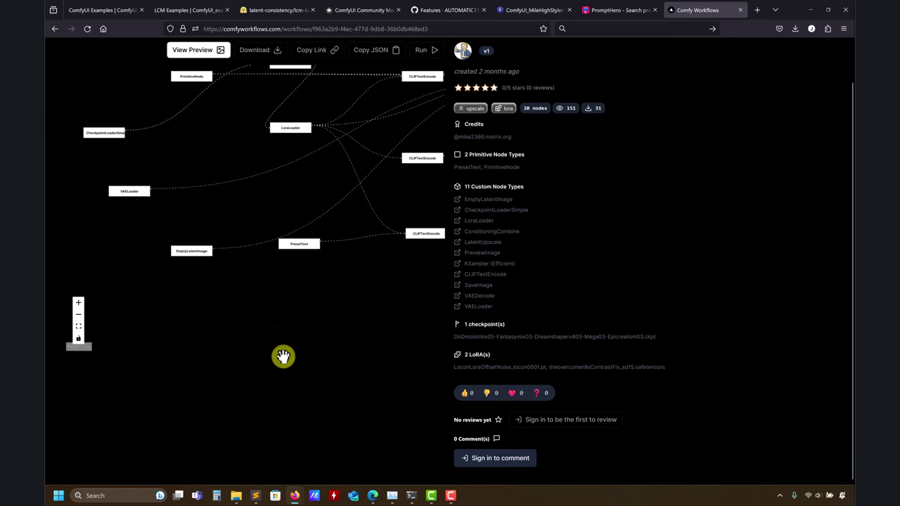
scroll(275, 387, up, 2)
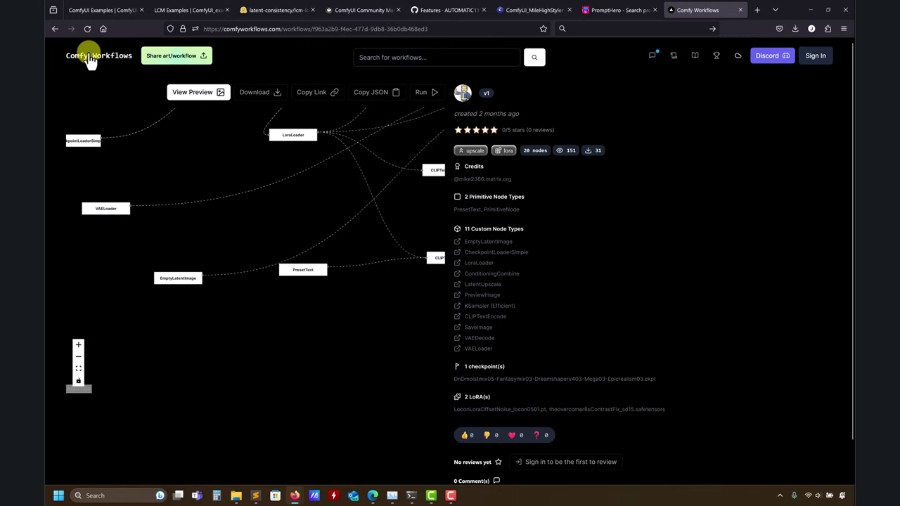
key(alt+Left)
- Revisit the open LCM Examples, ComfyUI Examples, ComfyUI Community Manual and AUTOMATIC1111 Features pages
click(179, 9)
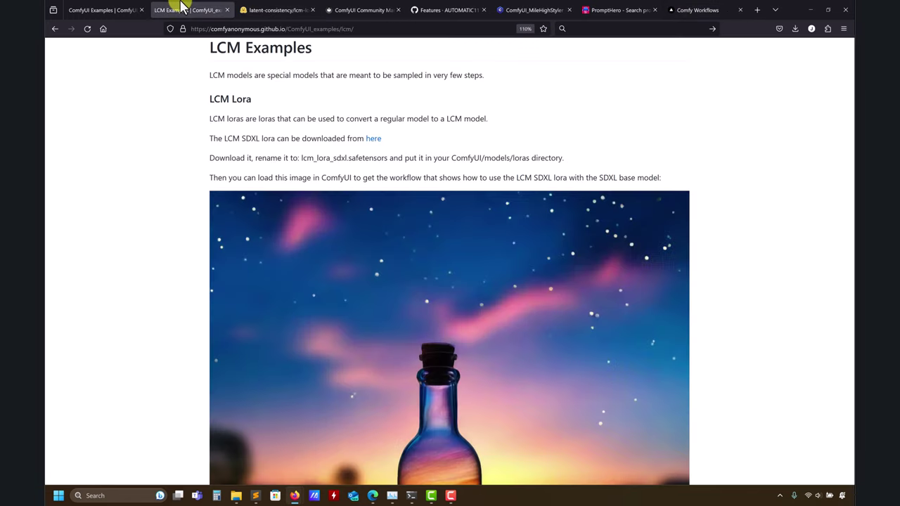
click(121, 8)
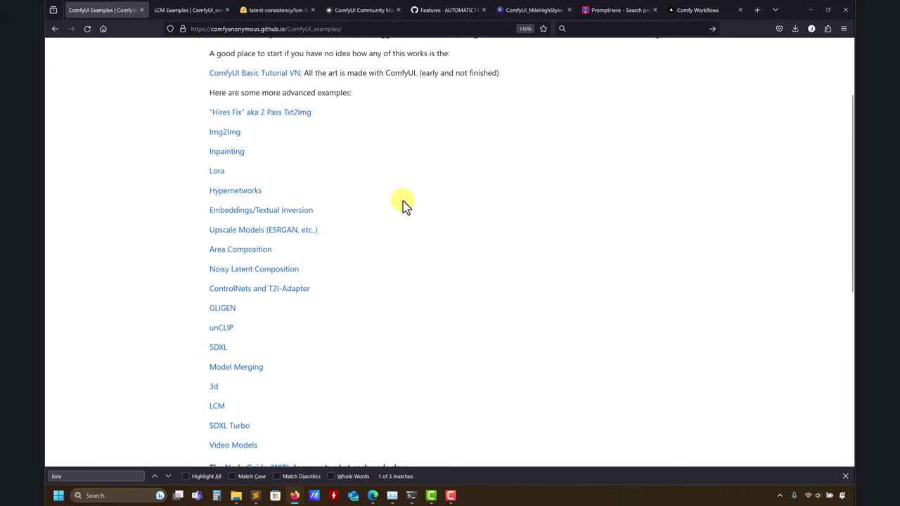
click(345, 10)
click(422, 10)
- Return to Civitai, keep the search category on Models, and open the full model listing
click(520, 9)
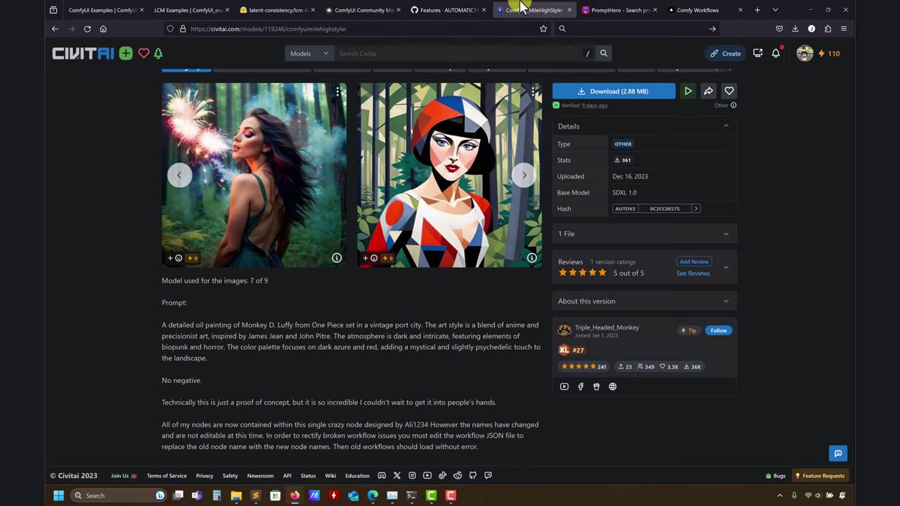
scroll(372, 73, up, 1)
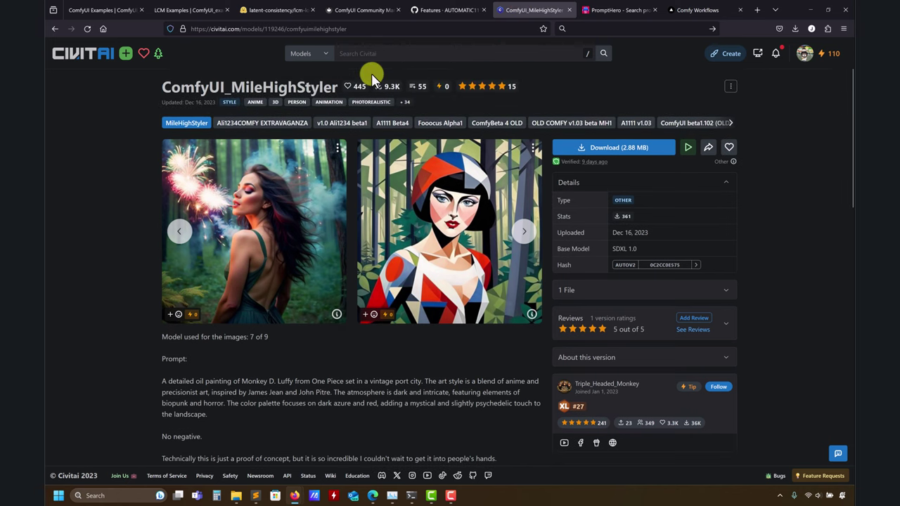
click(309, 53)
click(310, 71)
click(111, 113)
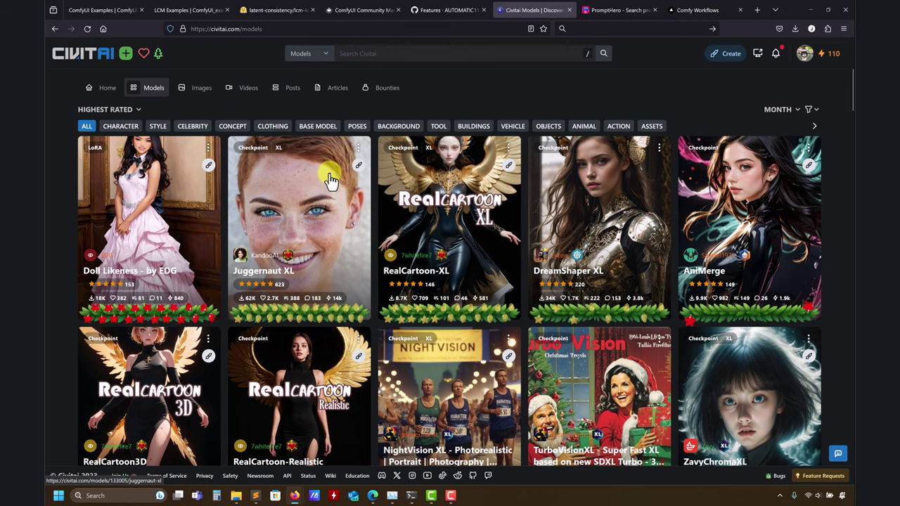
- Search Civitai's models for "dreamshaper" and open the DreamShaper XL model page
click(363, 57)
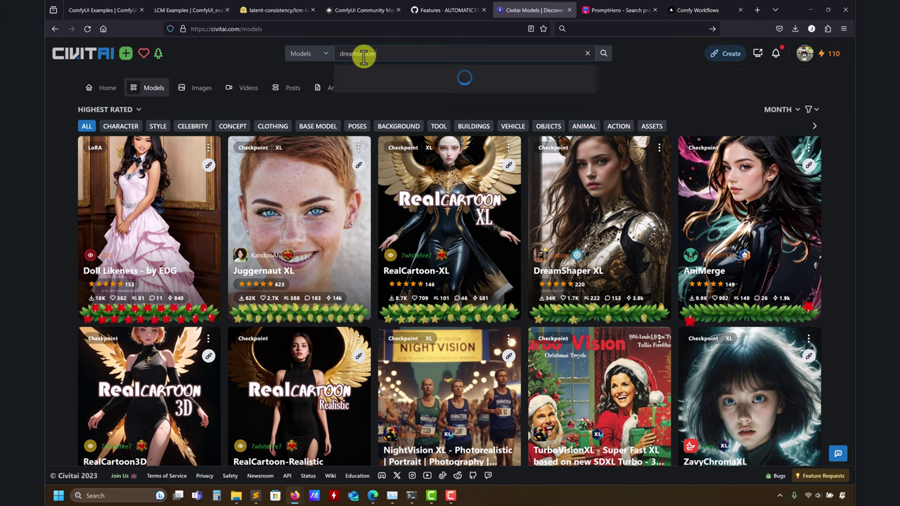
text(dreamshaper)
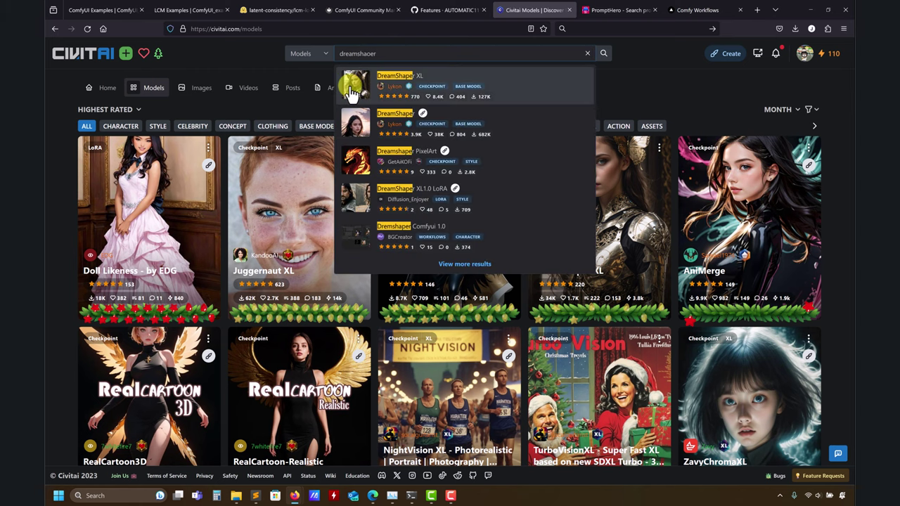
click(352, 84)
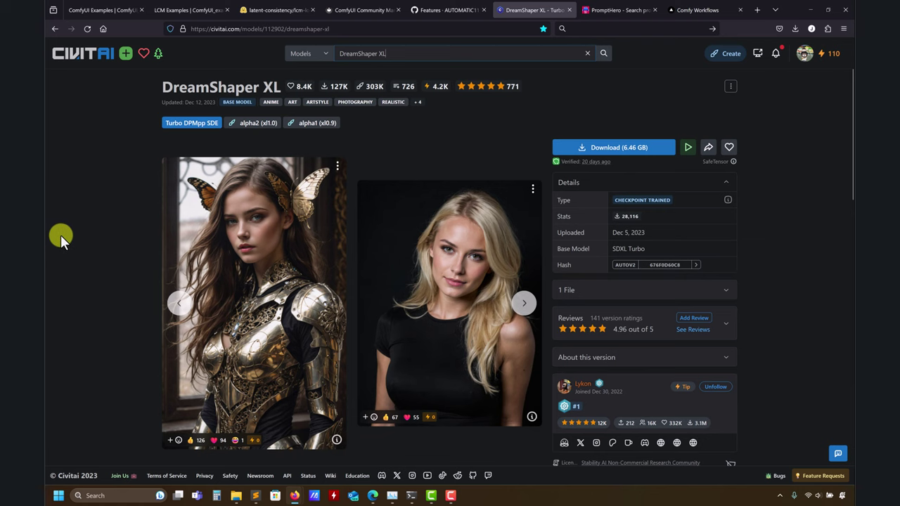
scroll(61, 235, down, 1)
scroll(60, 235, up, 1)
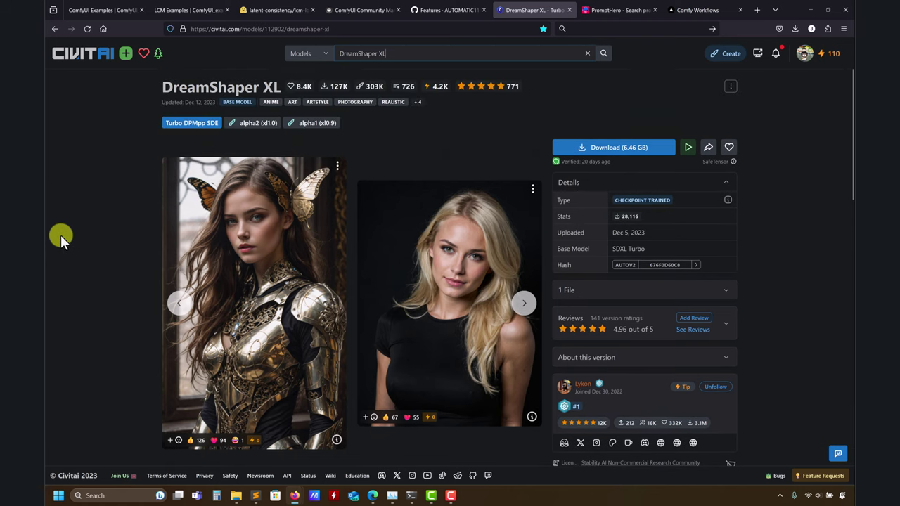